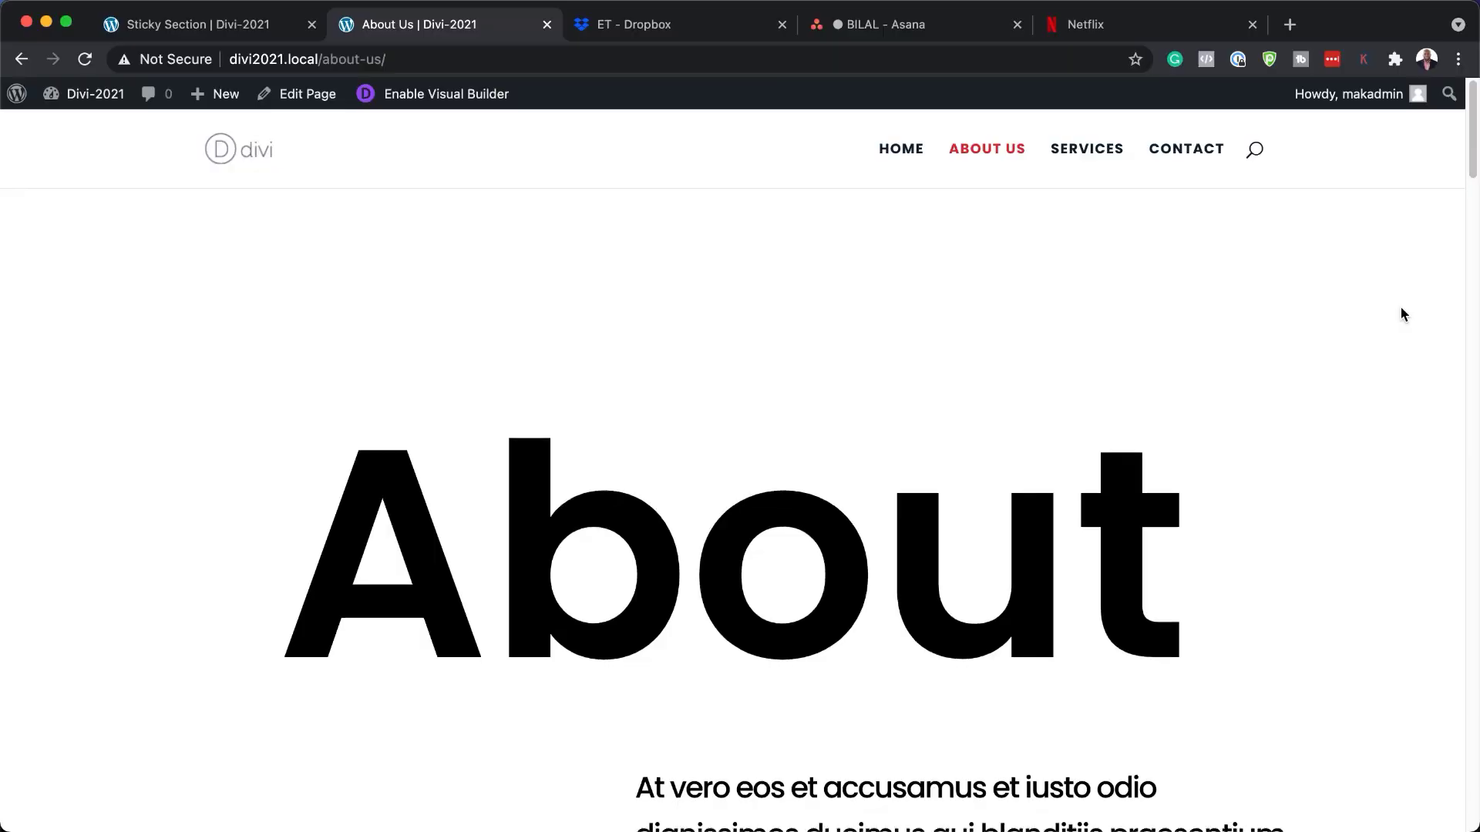
# Examine the About Us page to see how its large section headings behave while the content moves past
pyautogui.scroll(-5, 1401, 307)
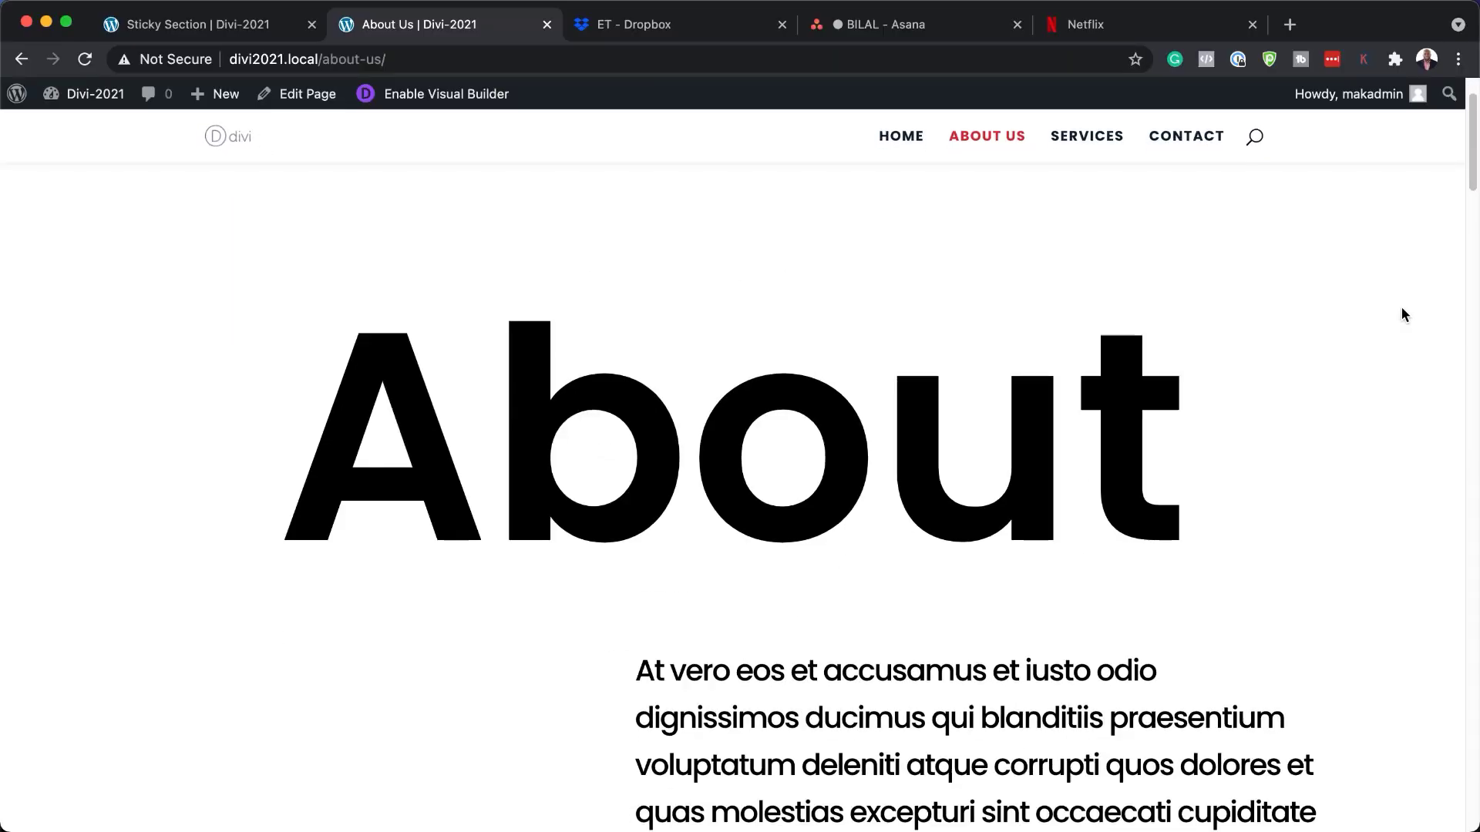
pyautogui.scroll(-15, 1401, 308)
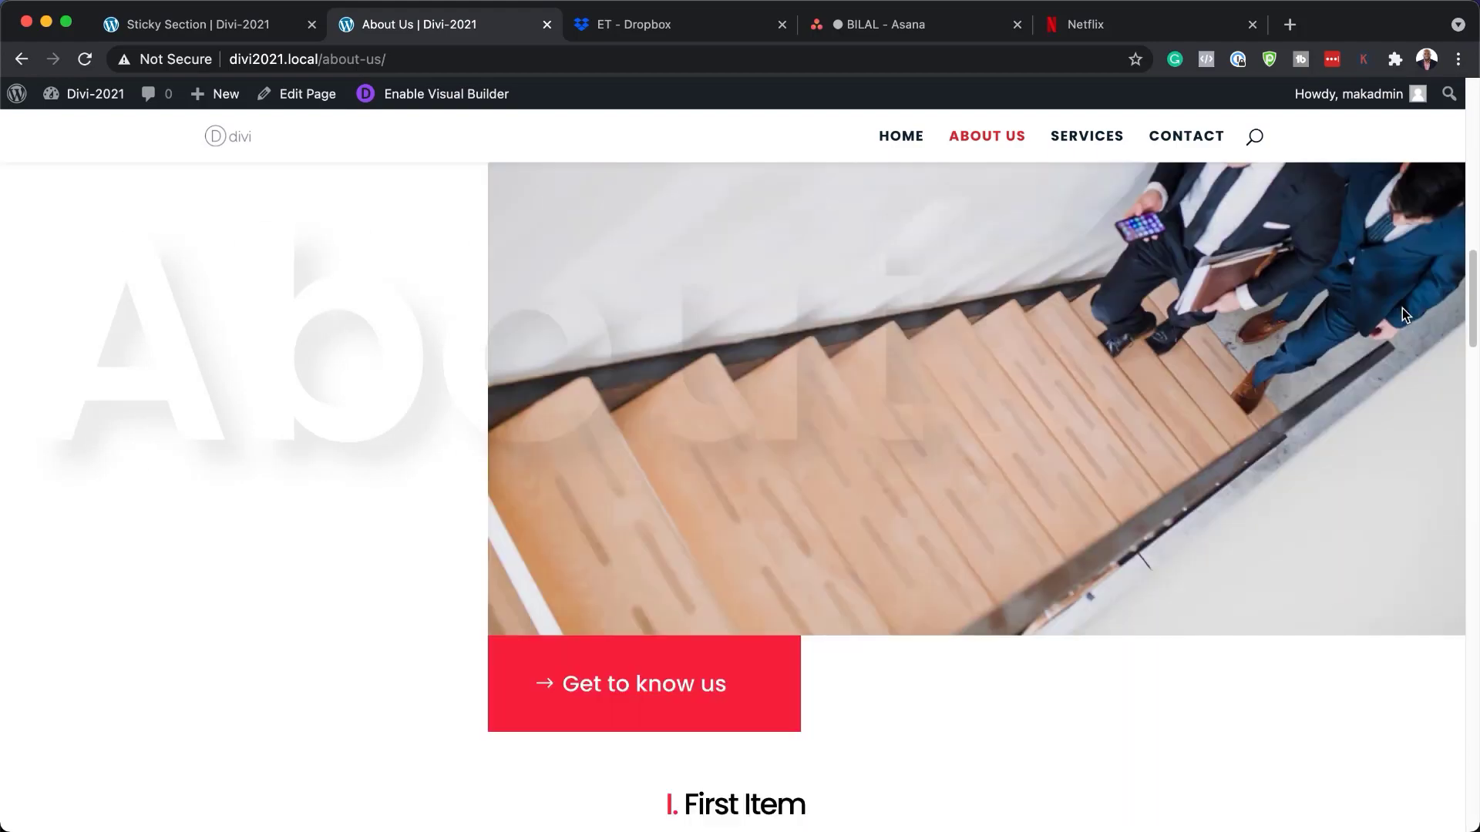
pyautogui.scroll(-15, 1402, 312)
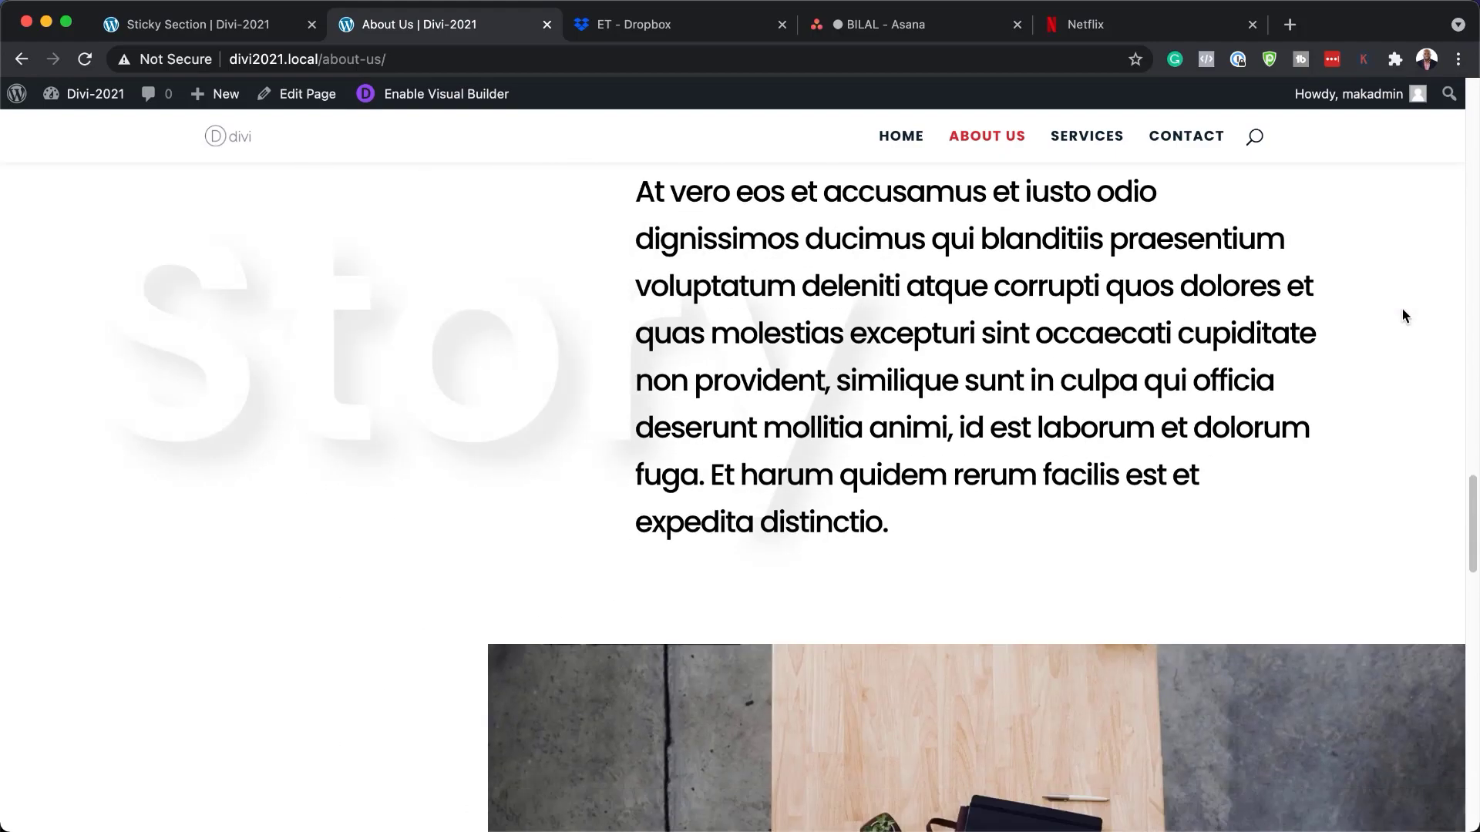
pyautogui.scroll(-10, 1403, 310)
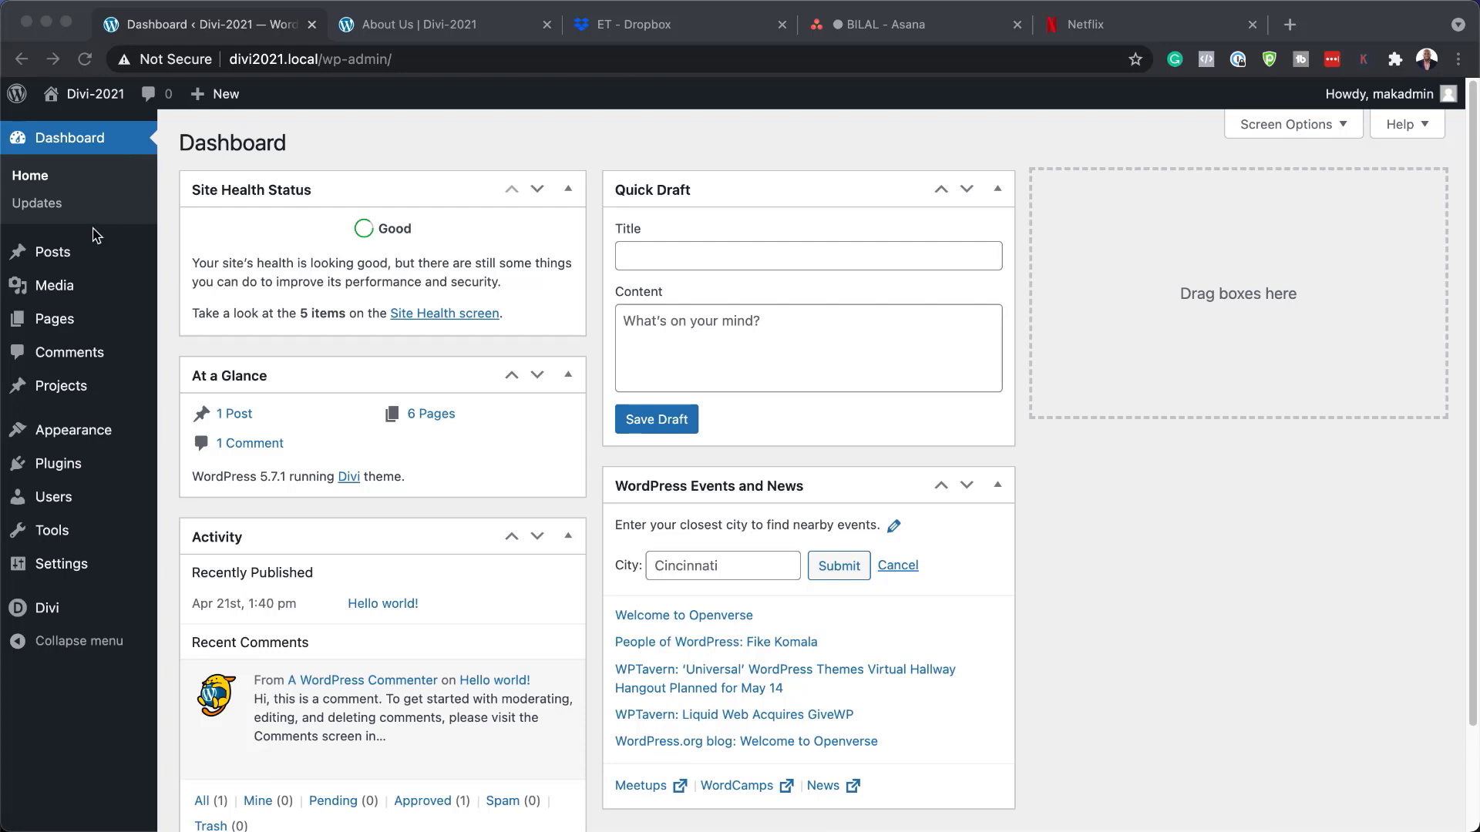
# Create a new page titled "Sticky Section" and start building it from scratch with the Divi Builder
pyautogui.moveTo(55, 327)
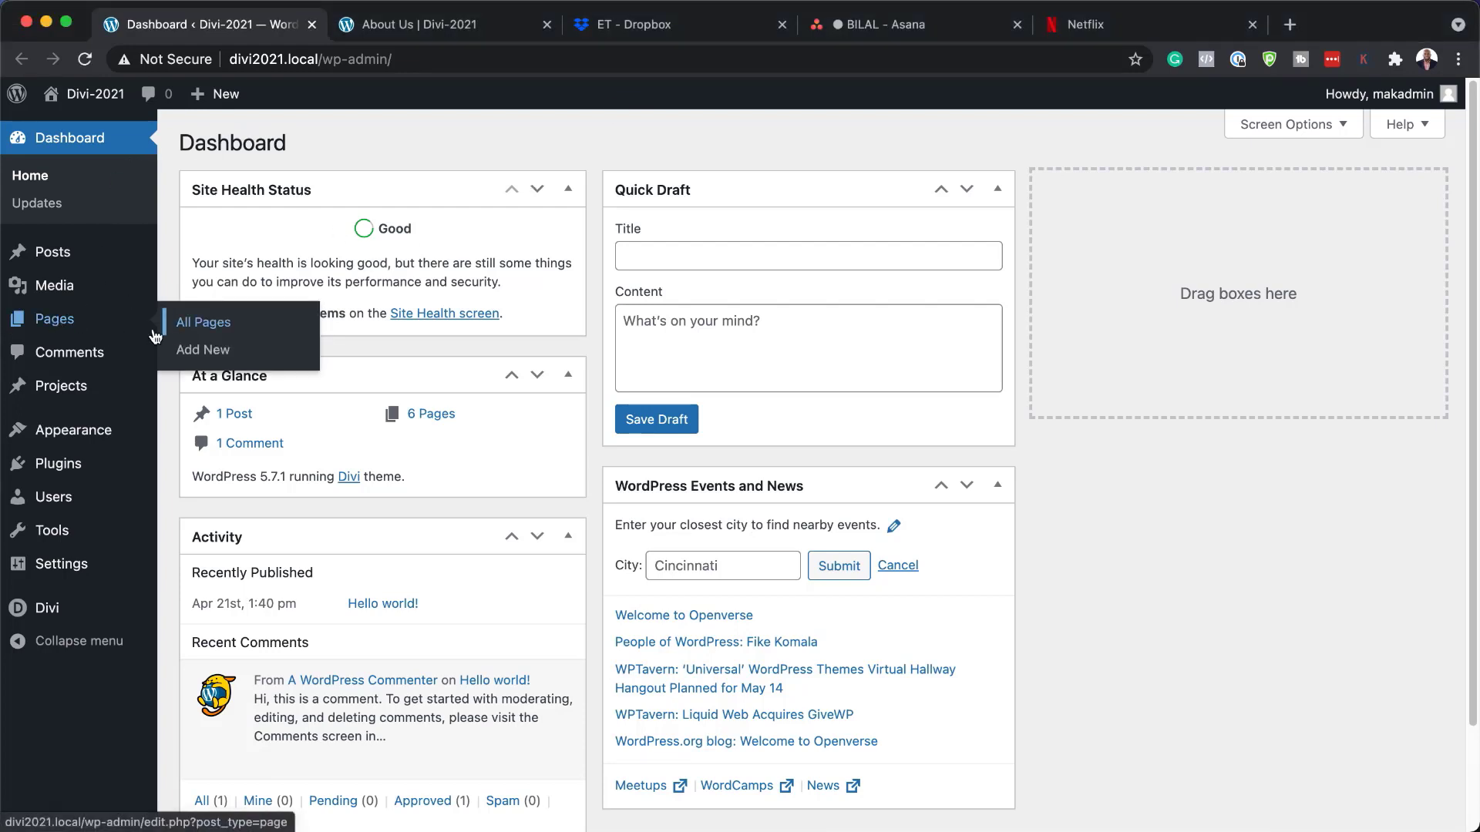
pyautogui.click(220, 354)
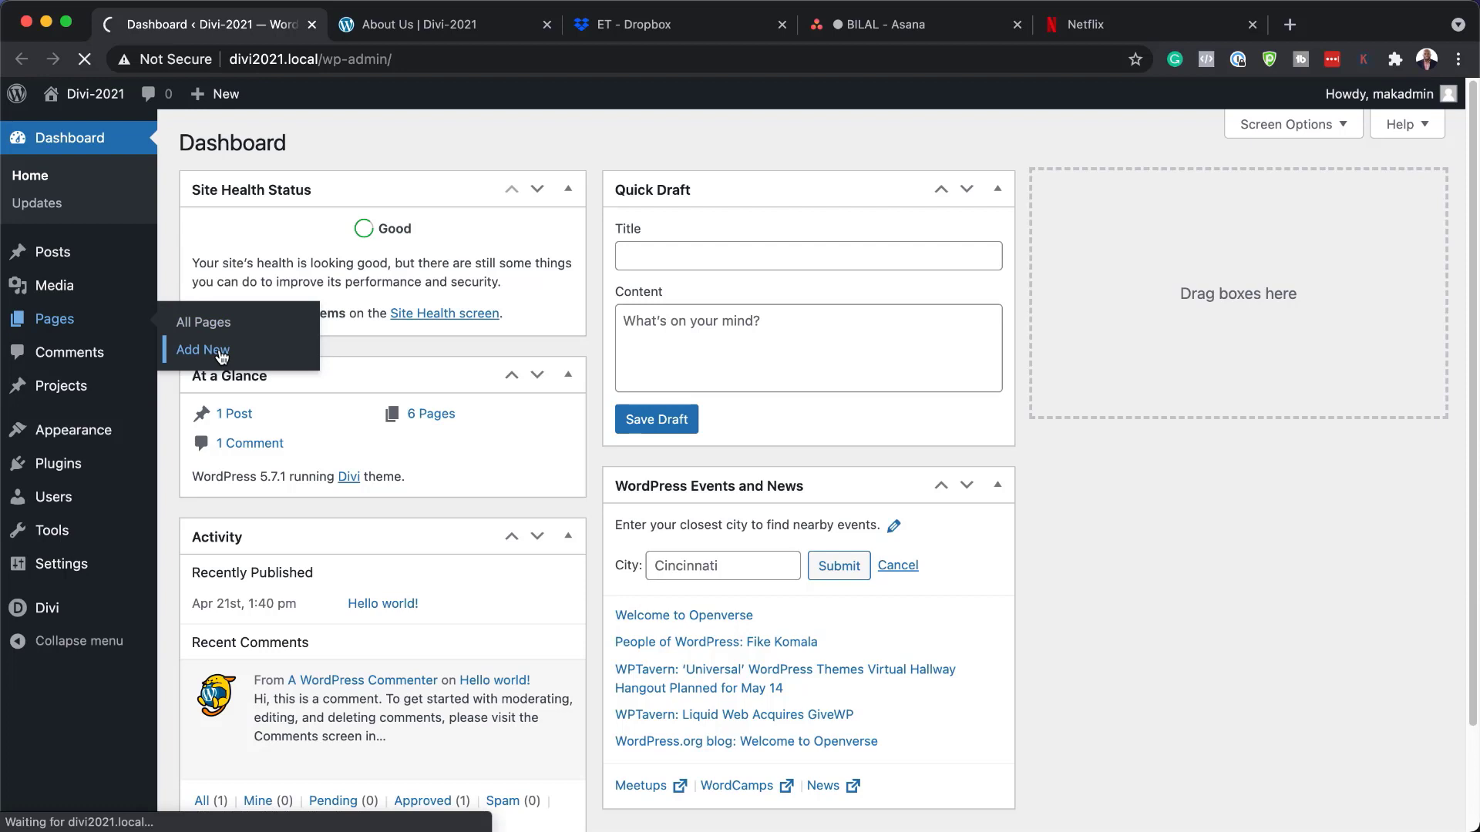
pyautogui.write('Sticky Section')
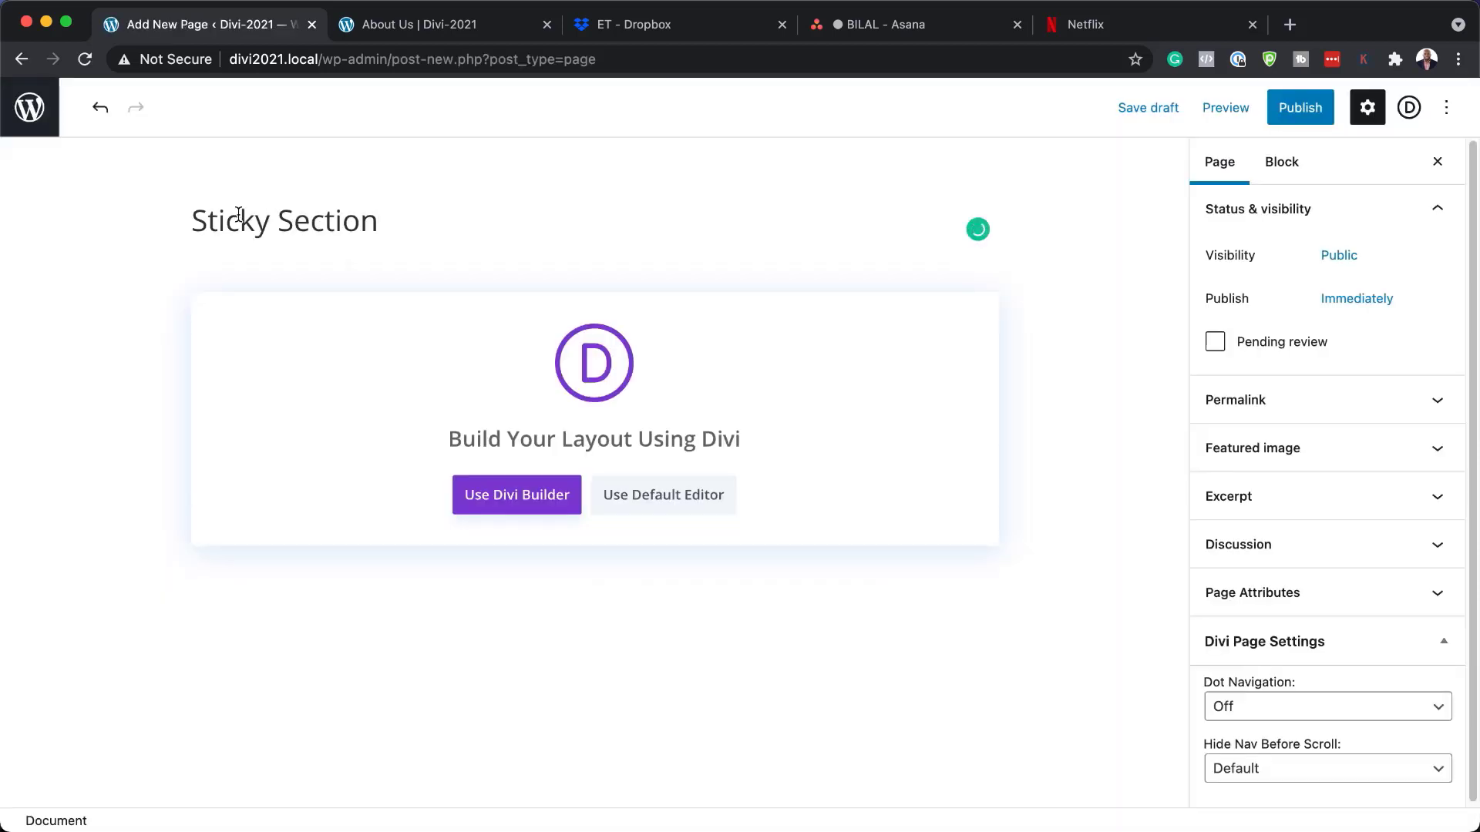
pyautogui.click(535, 499)
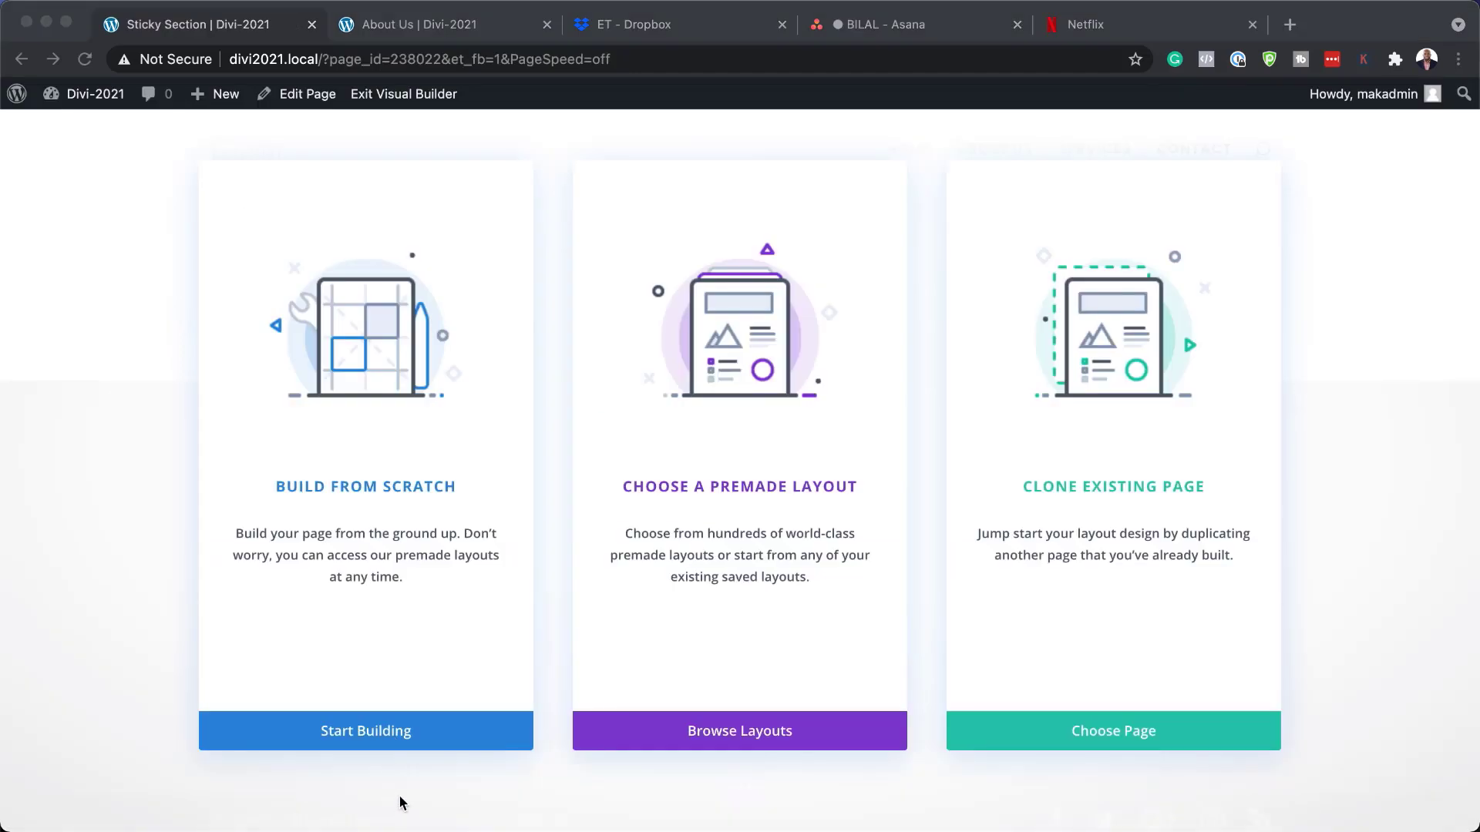
pyautogui.click(380, 738)
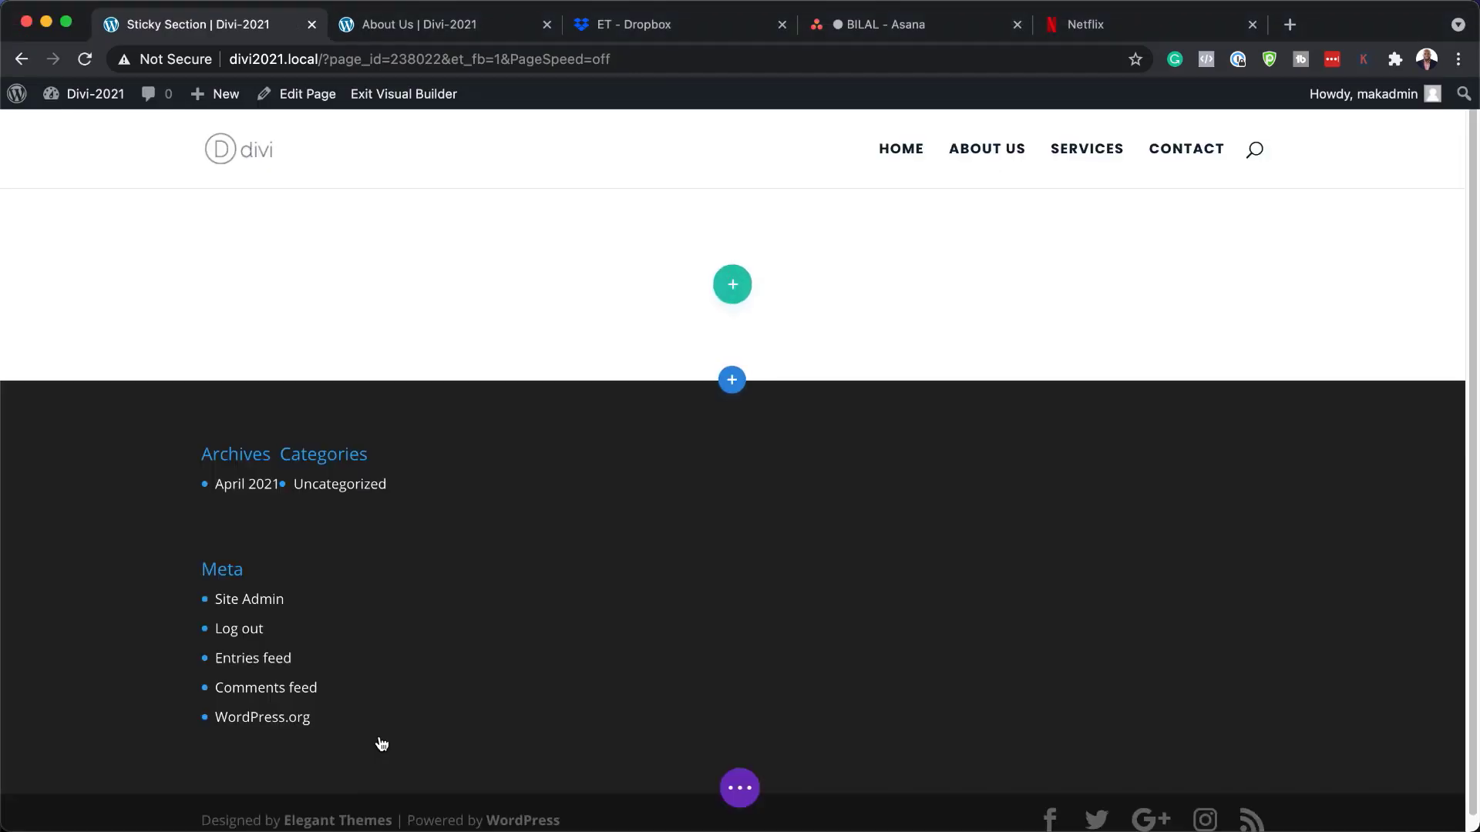
pyautogui.click(897, 332)
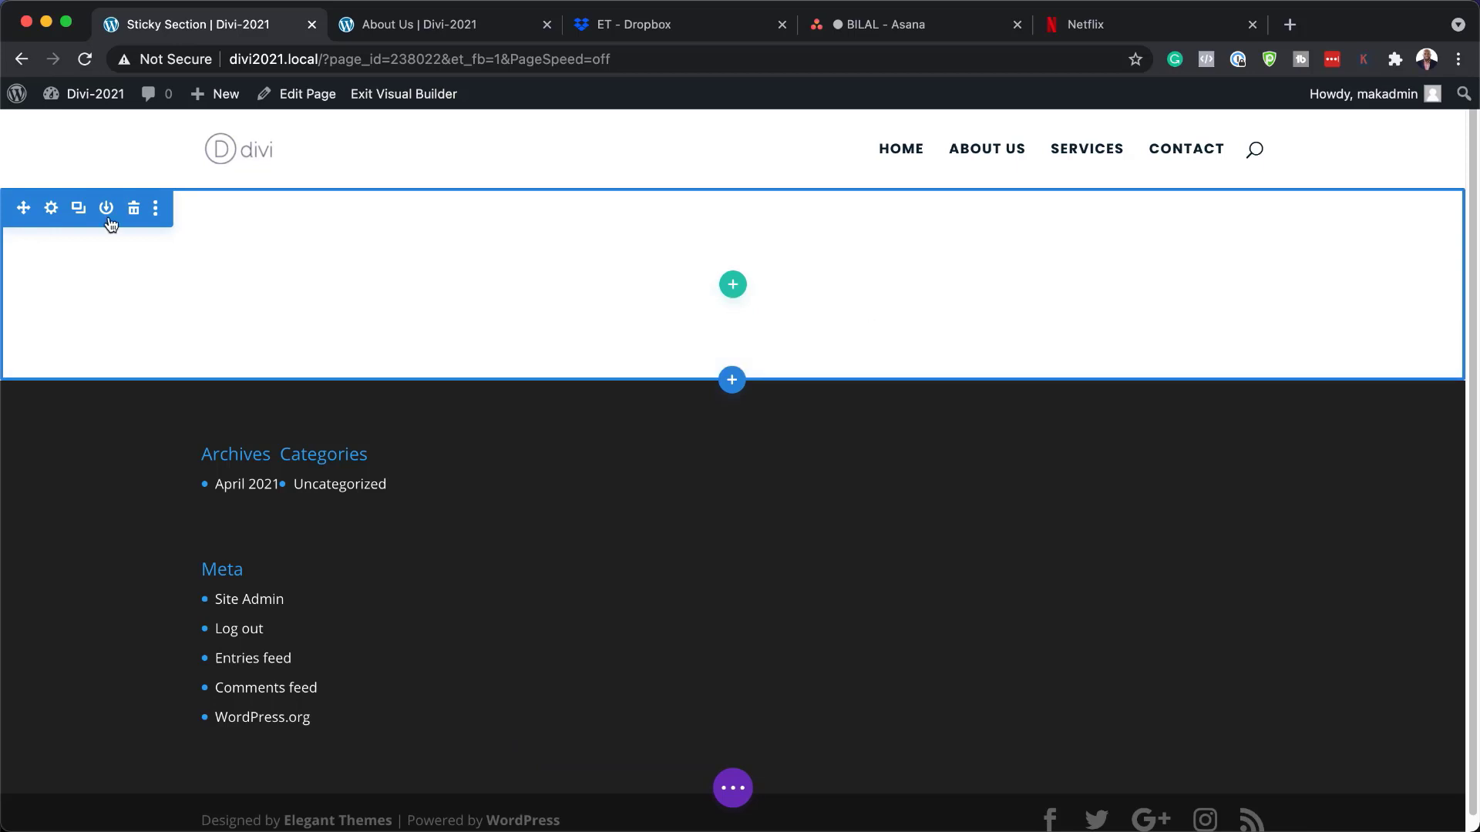
# Set the empty section's top and bottom padding to 200px, linking the two values, and save the section settings
pyautogui.click(51, 212)
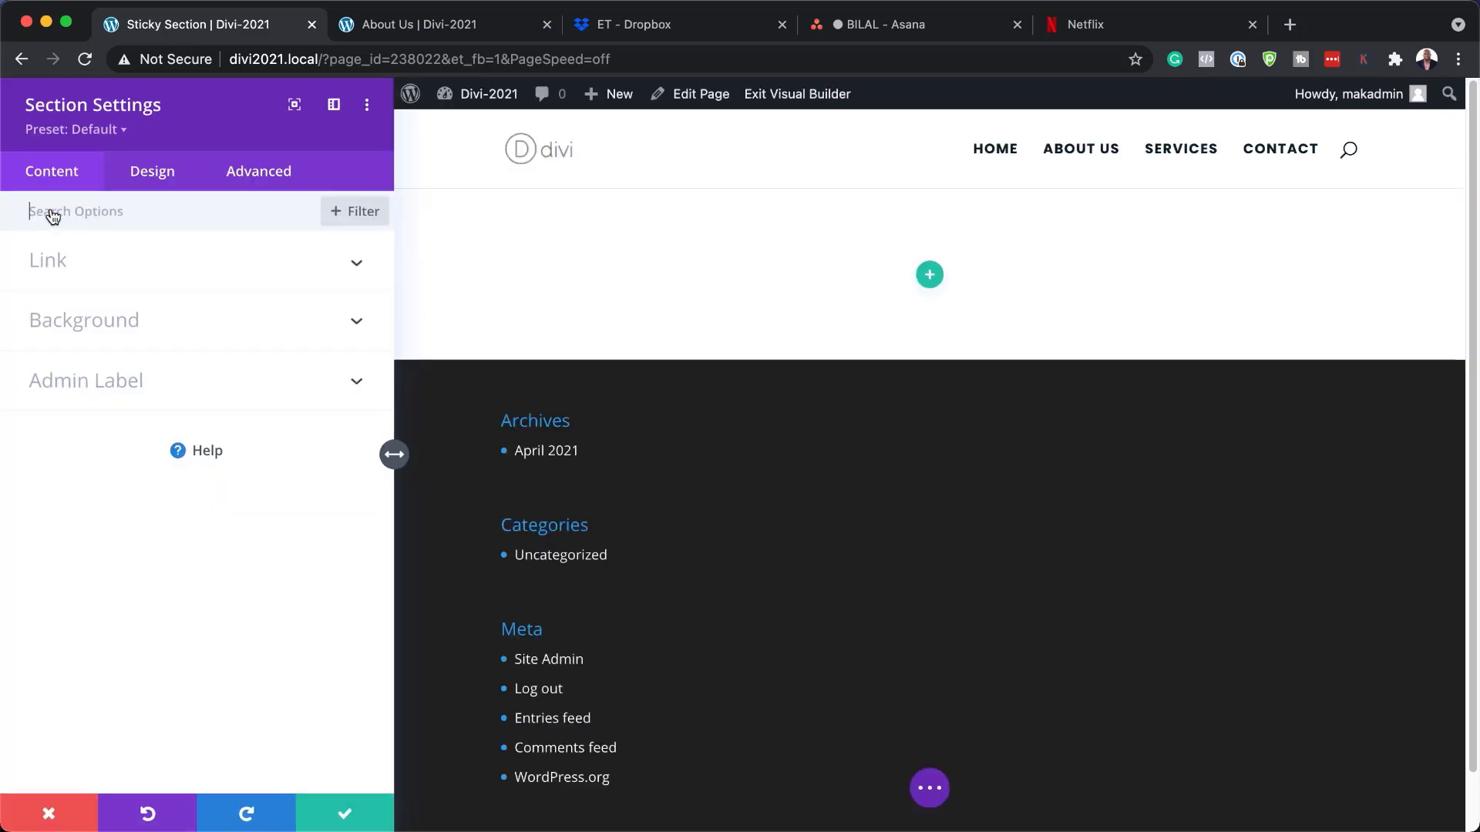
pyautogui.click(151, 182)
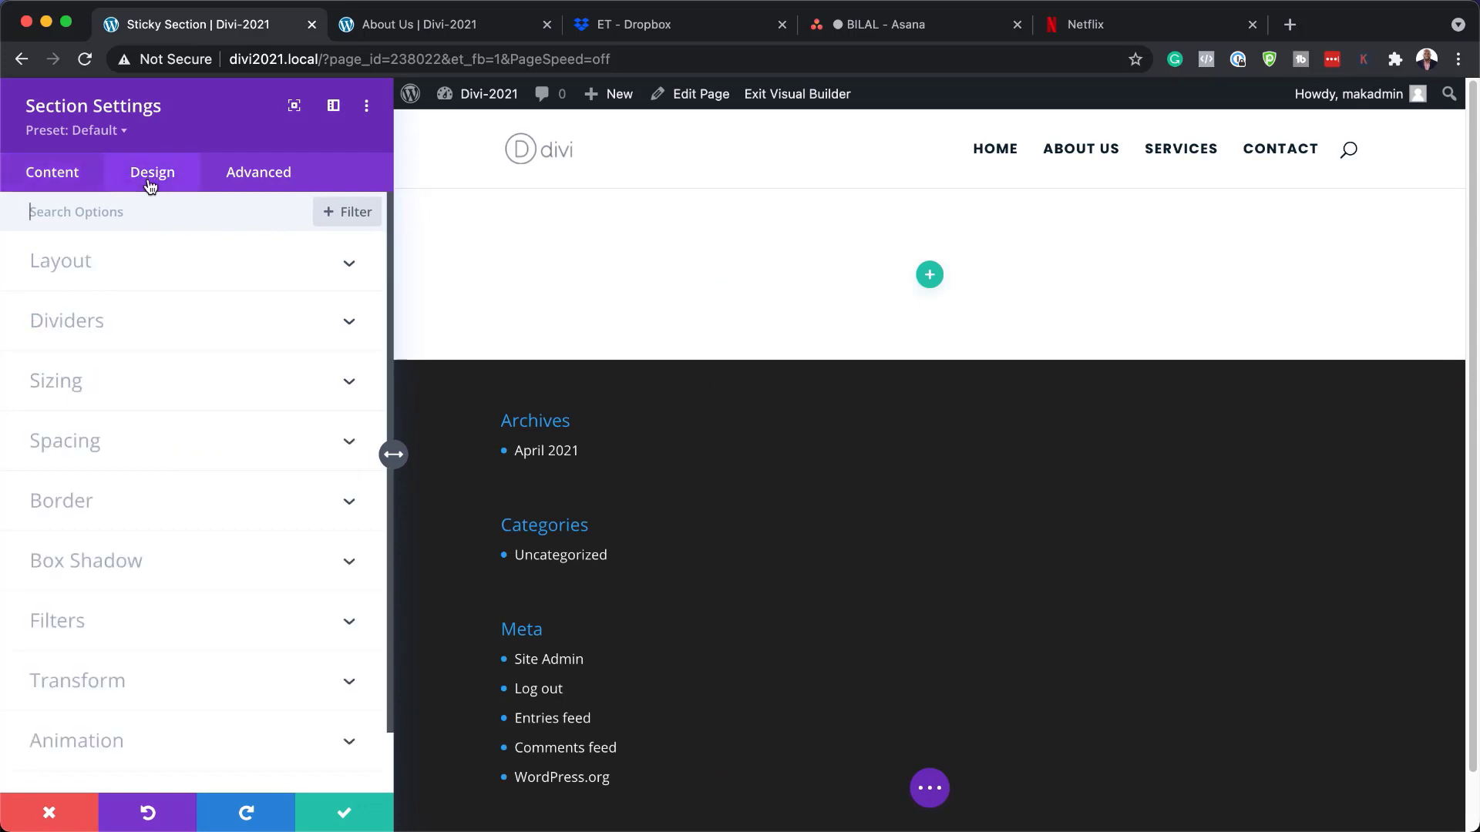
pyautogui.click(79, 443)
pyautogui.click(66, 388)
pyautogui.write('200px')
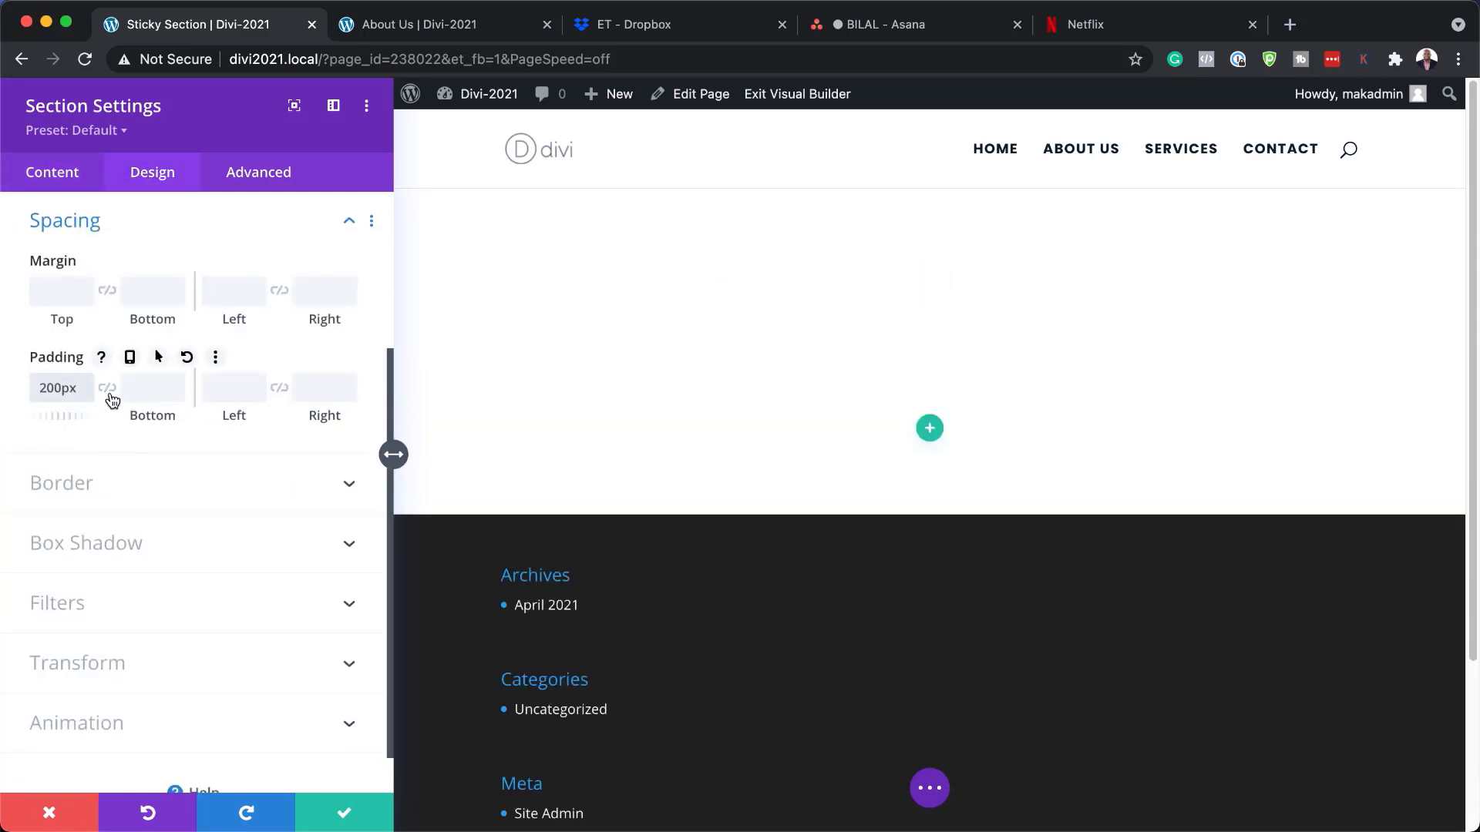
pyautogui.click(109, 390)
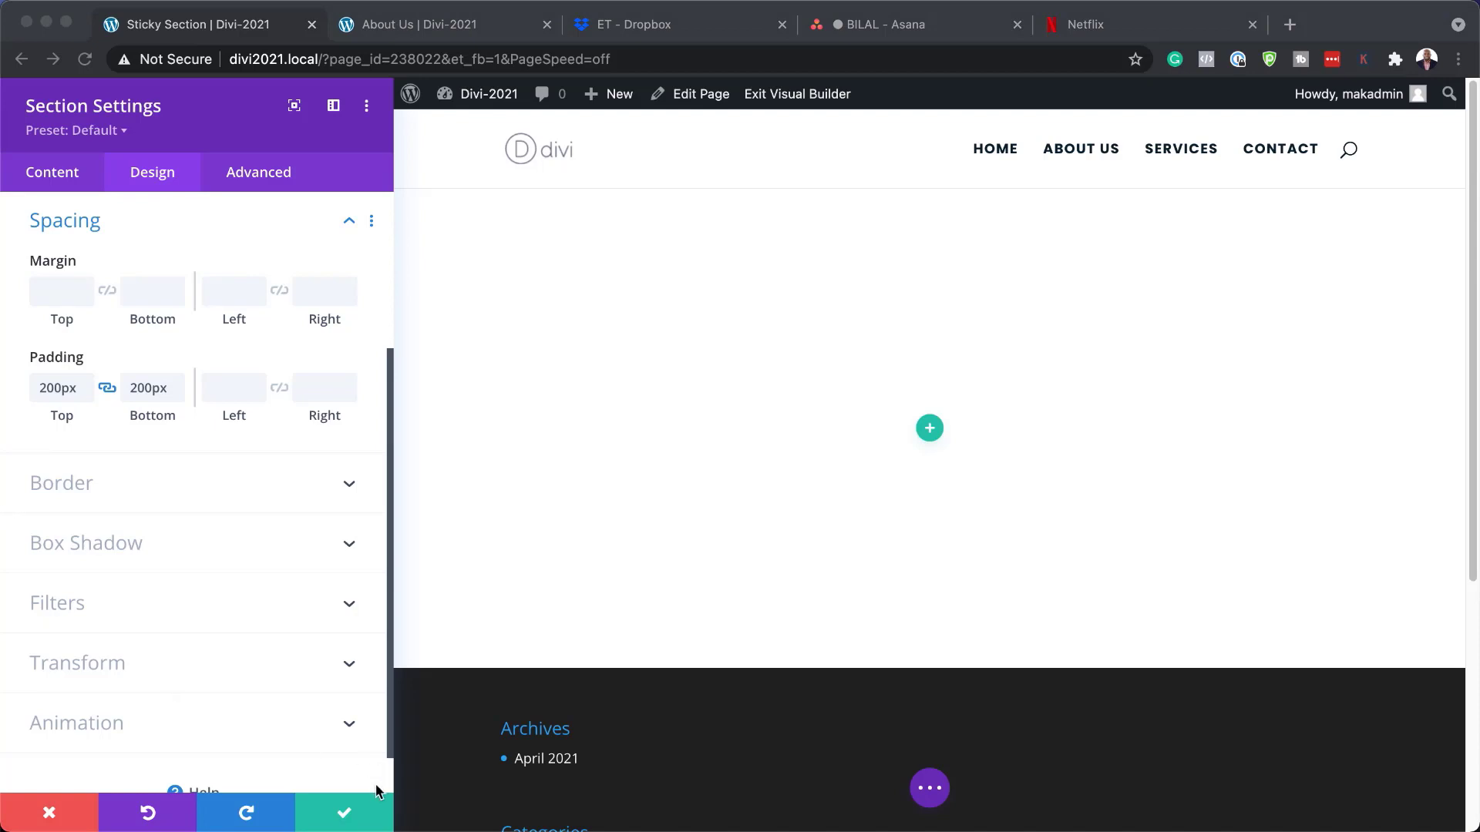
pyautogui.click(345, 813)
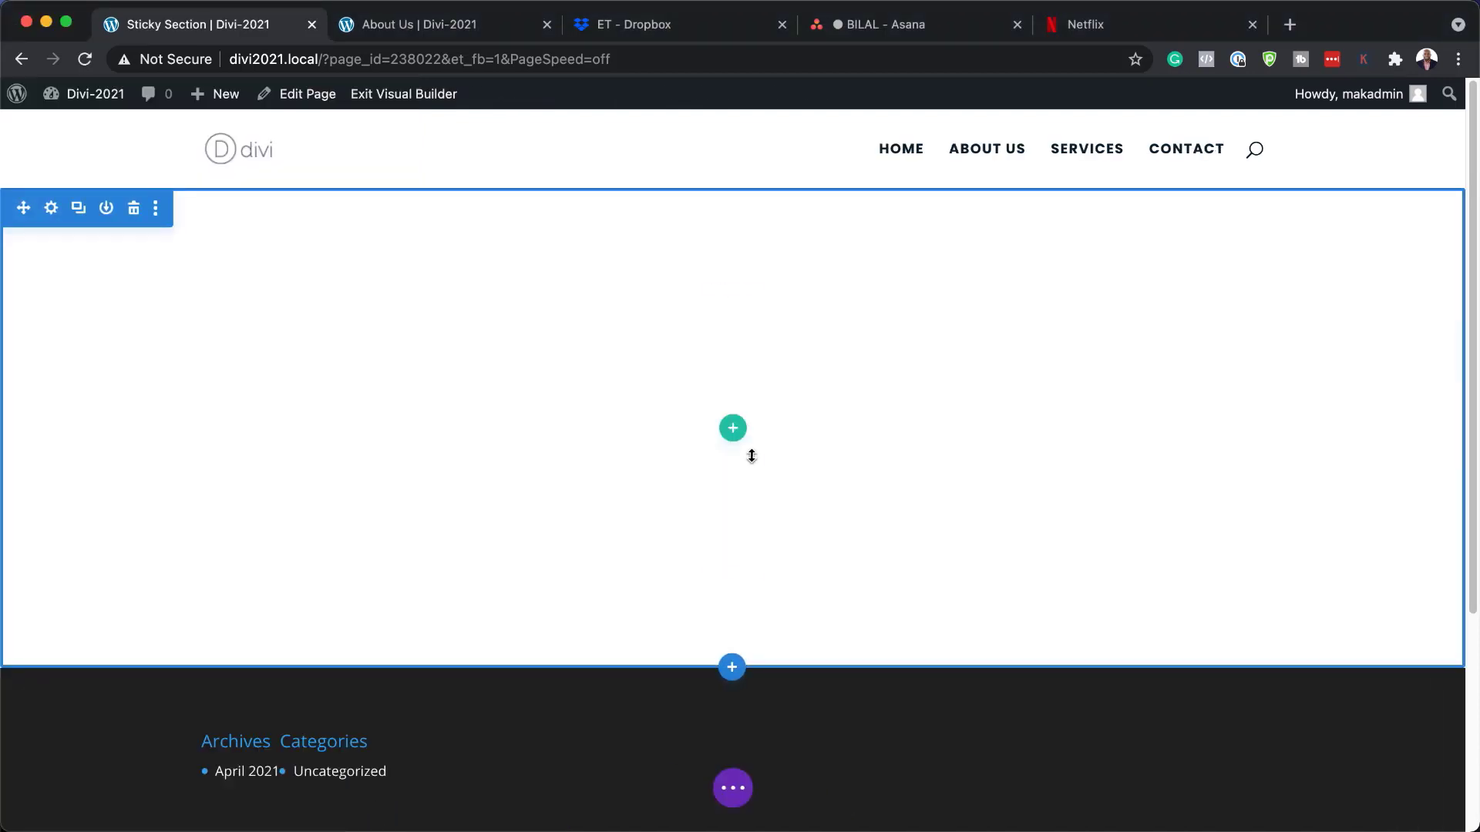
# Insert a single-column row into the section without adding a module
pyautogui.click(737, 430)
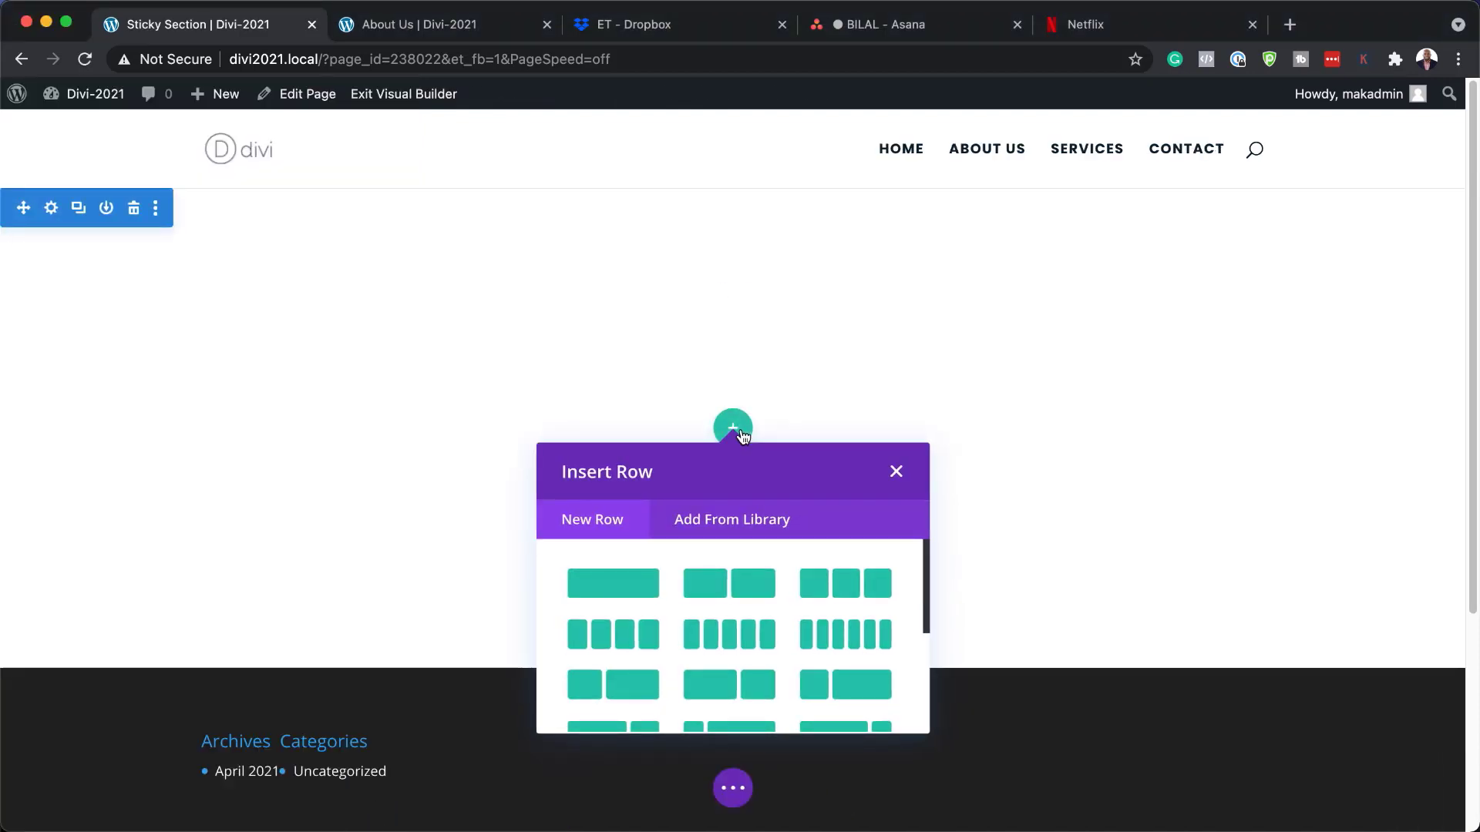
pyautogui.click(632, 591)
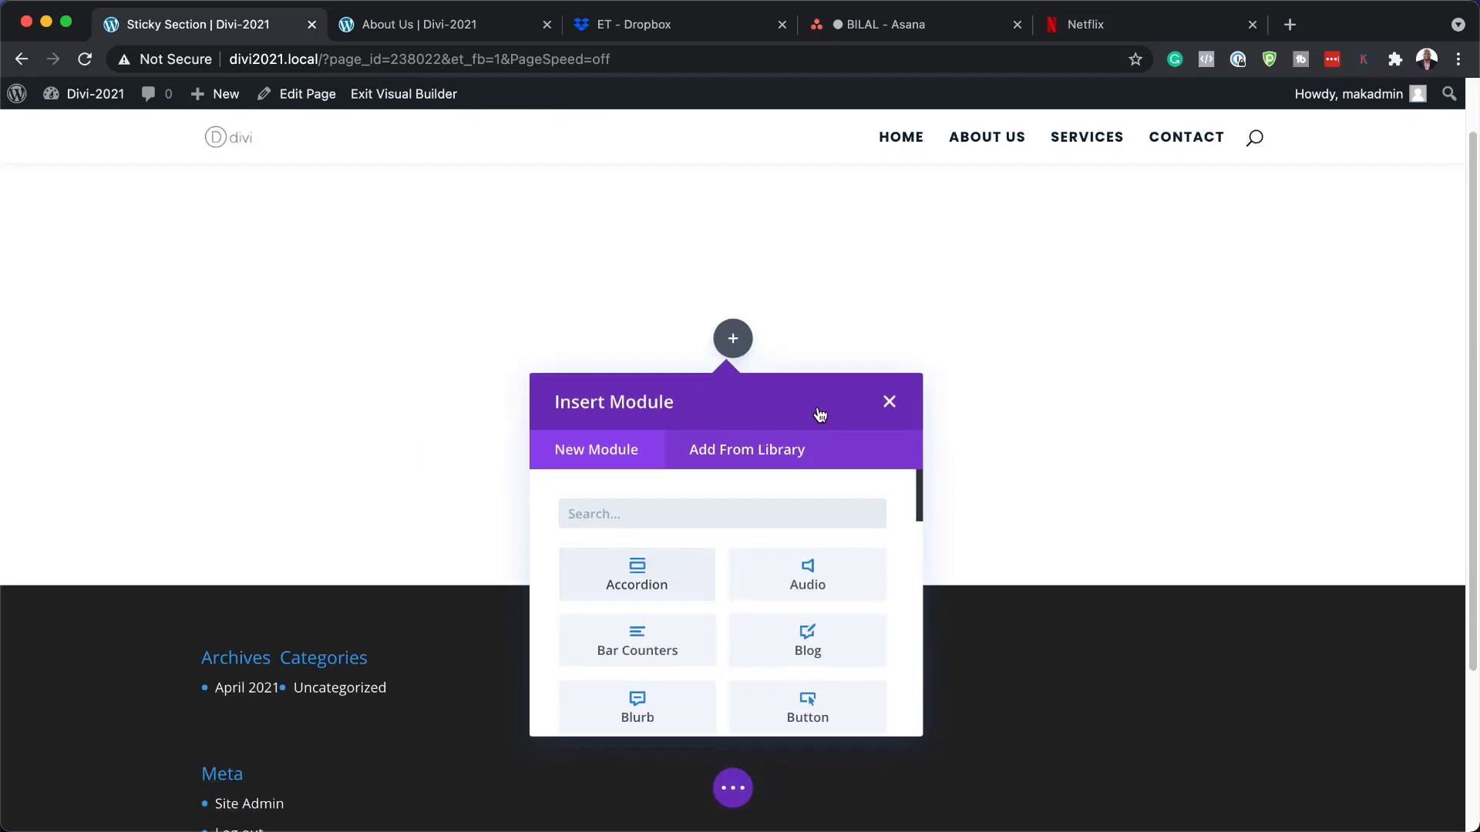
pyautogui.click(890, 400)
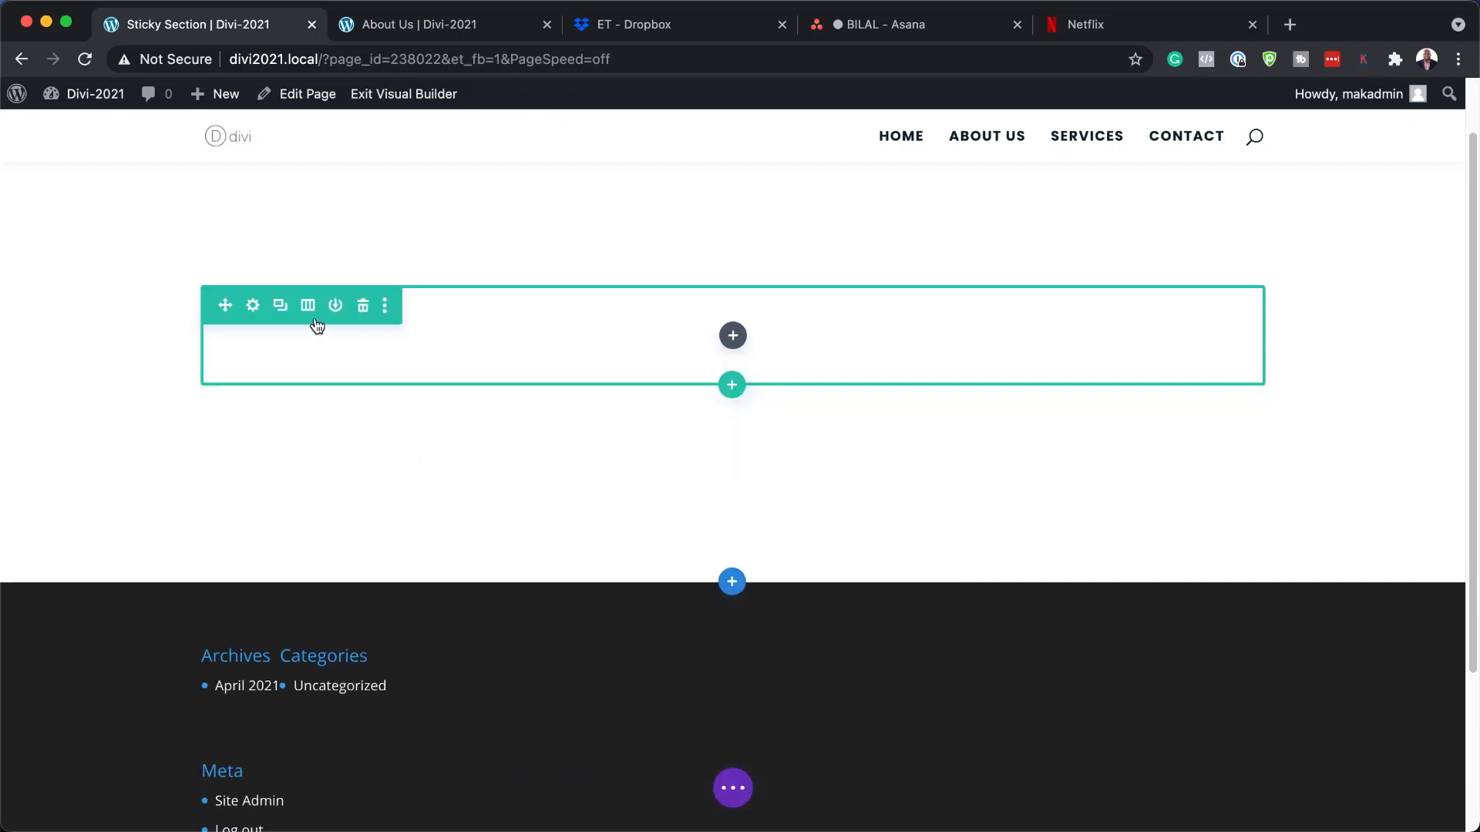
# Enable a custom gutter width for the row and set it to 1
pyautogui.click(254, 305)
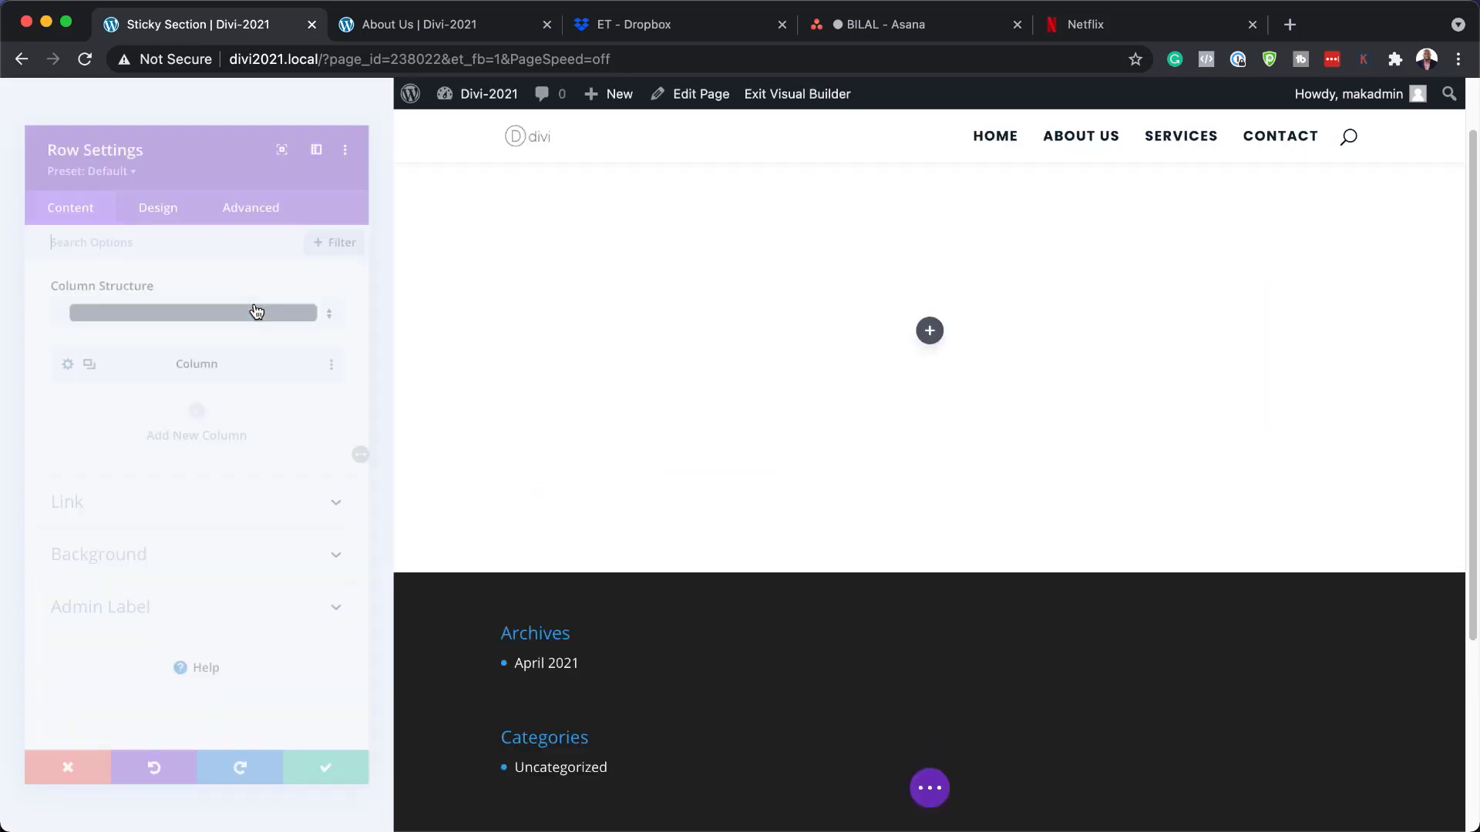
pyautogui.click(165, 183)
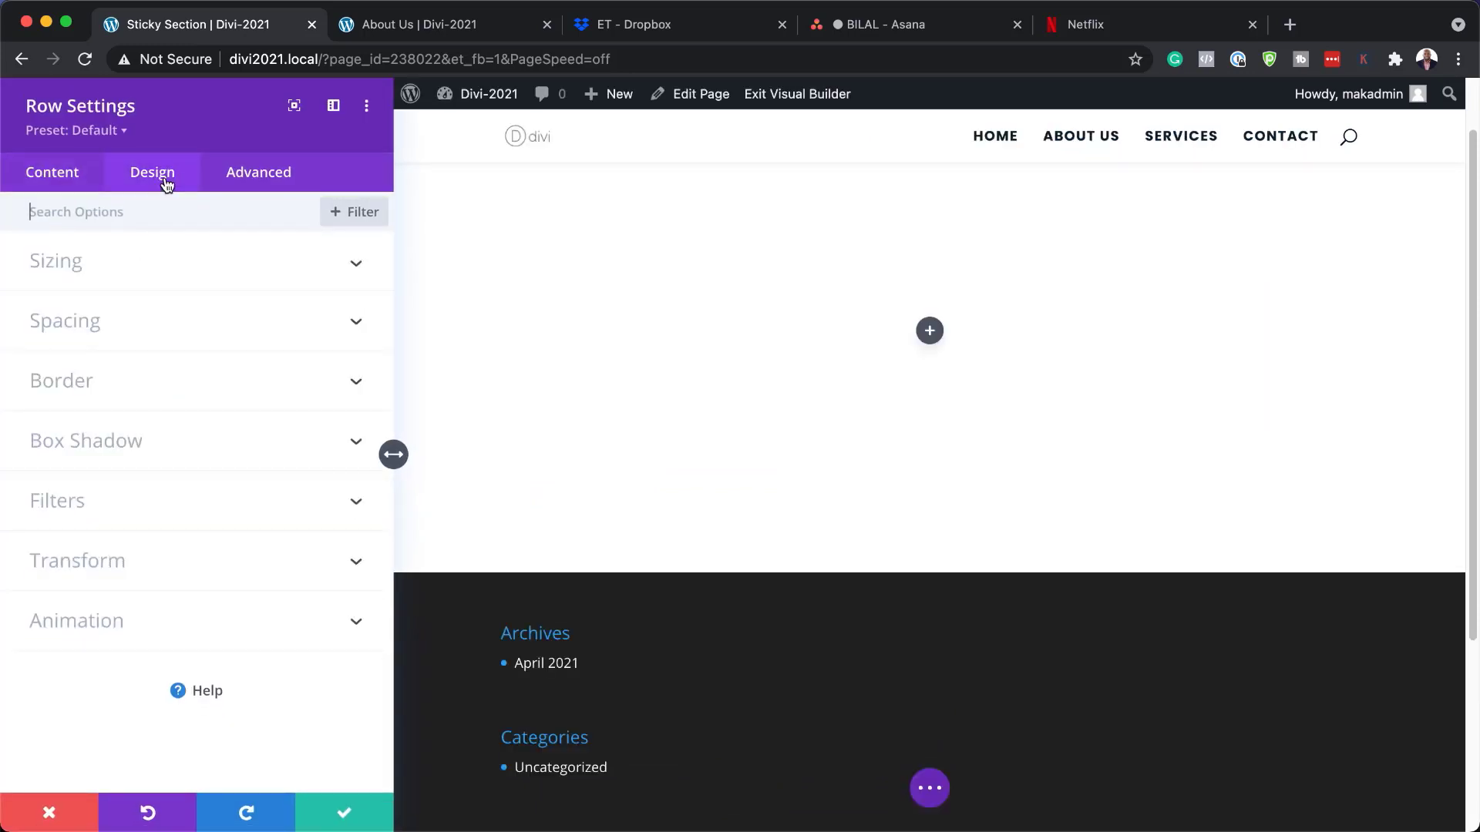
pyautogui.click(102, 279)
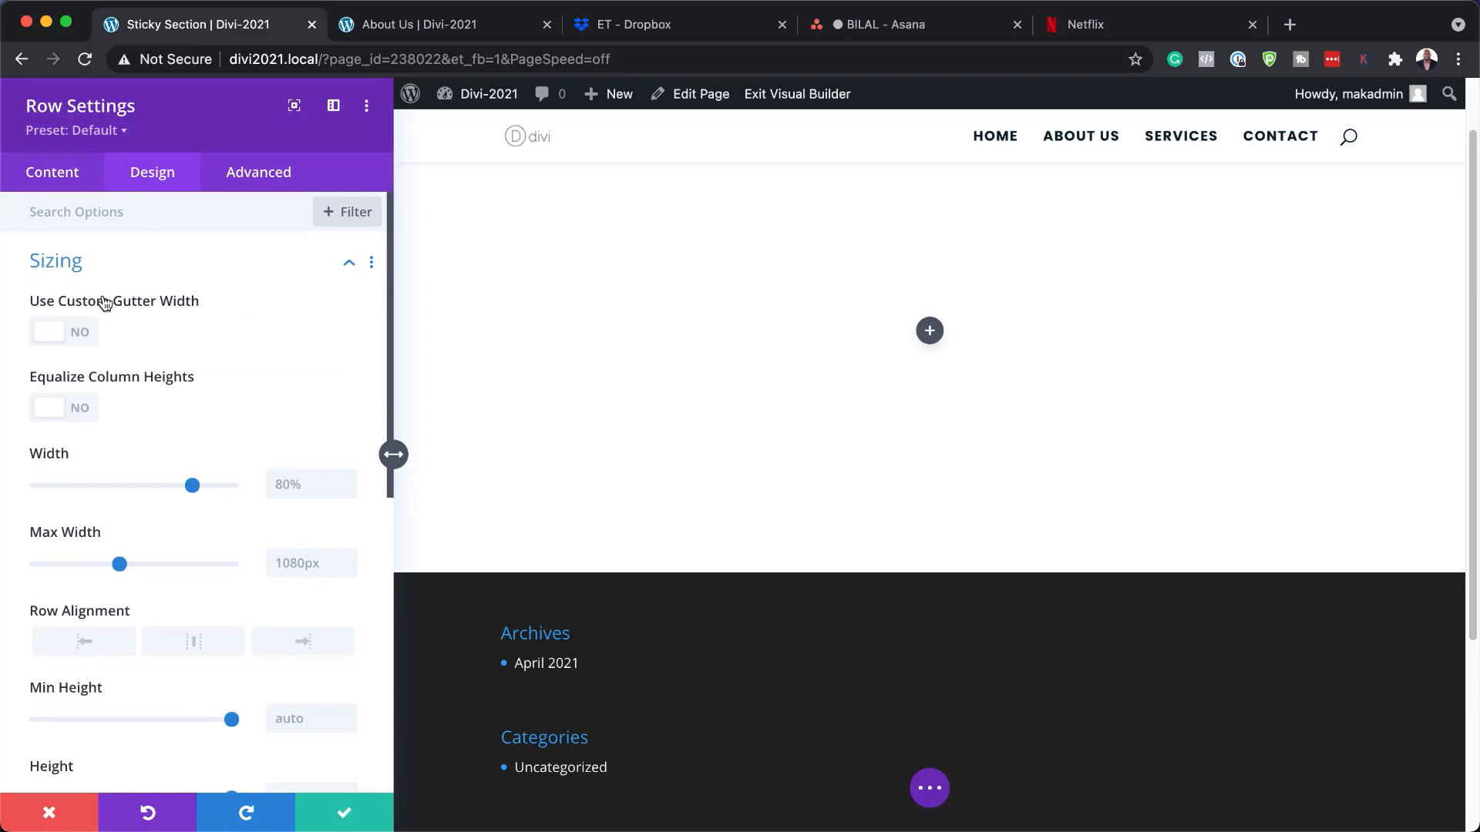
pyautogui.click(85, 343)
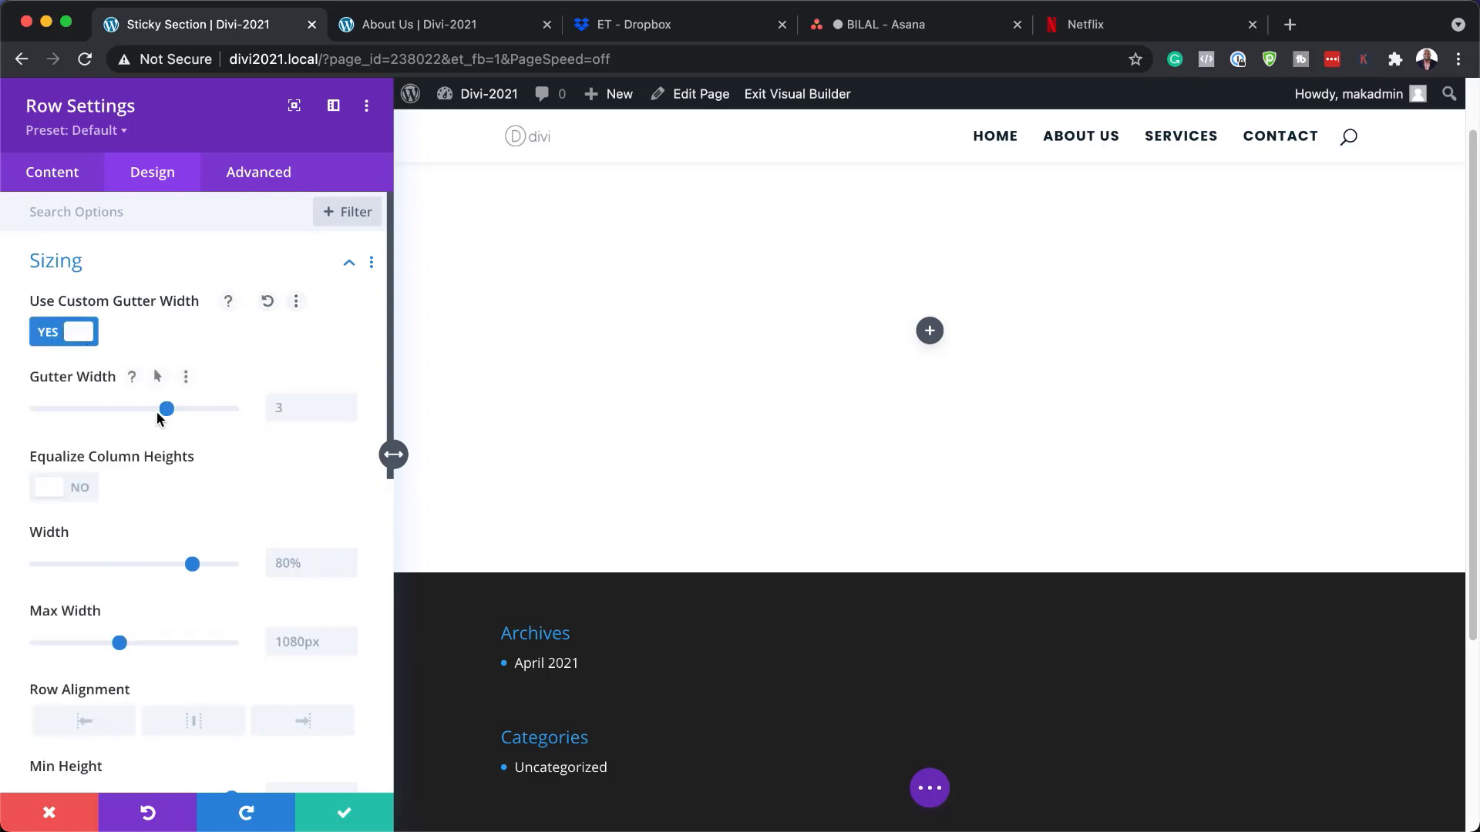
pyautogui.moveTo(164, 411); pyautogui.dragTo(36, 413)
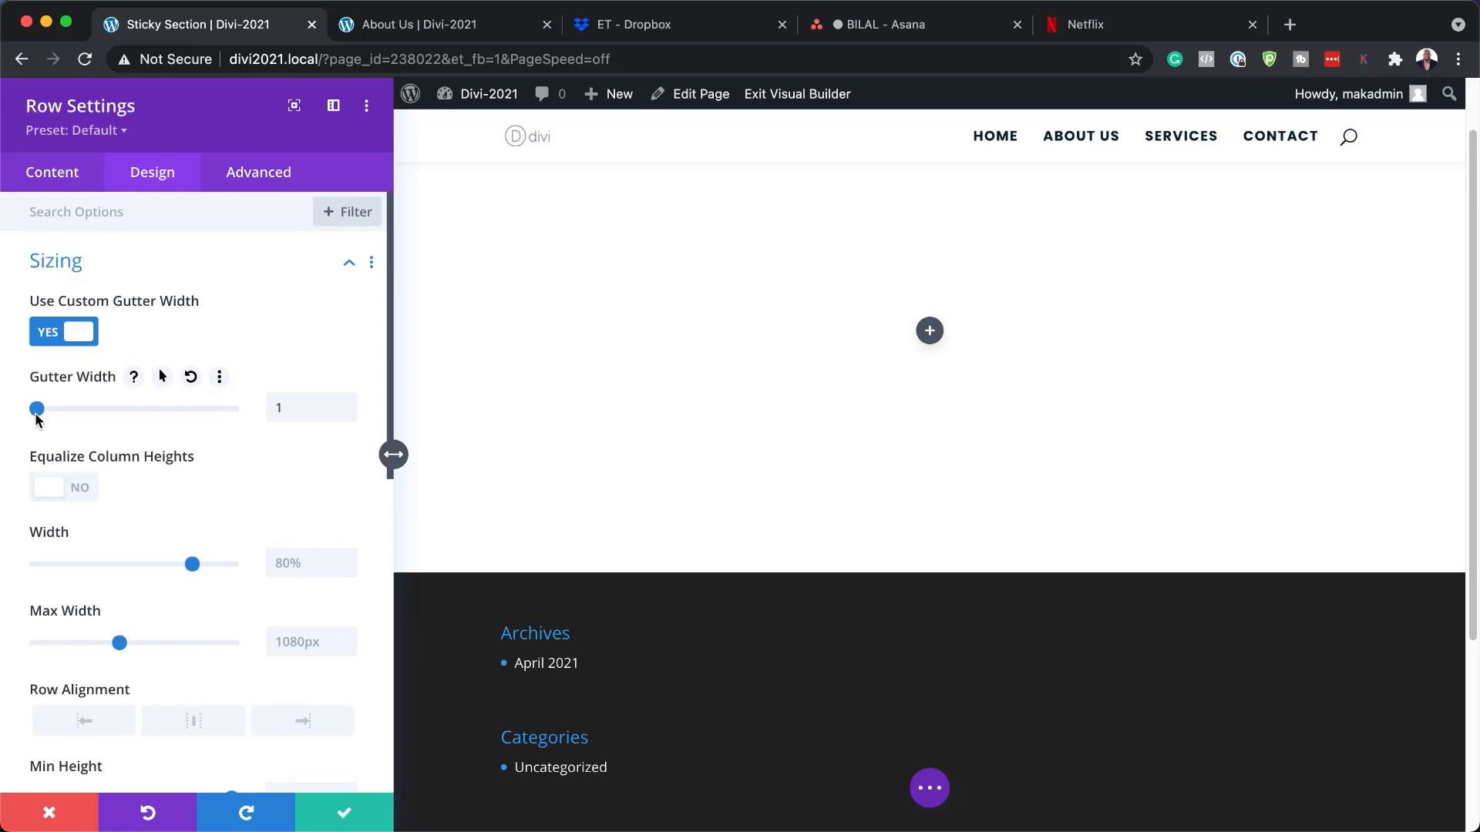
# Set the row's width and max width to 100% and save the row settings
pyautogui.scroll(-2, 213, 500)
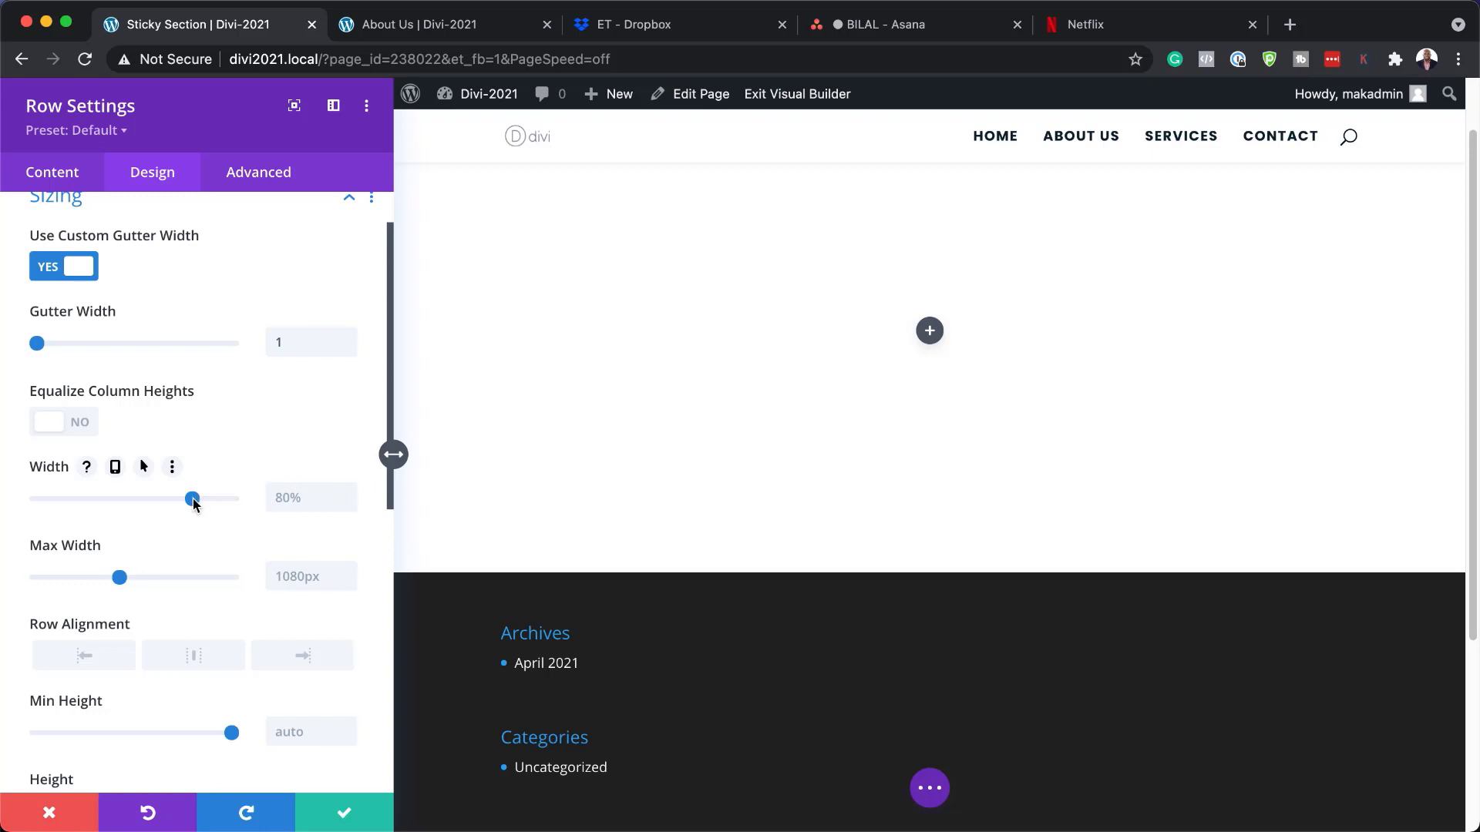
pyautogui.moveTo(192, 500); pyautogui.dragTo(288, 502)
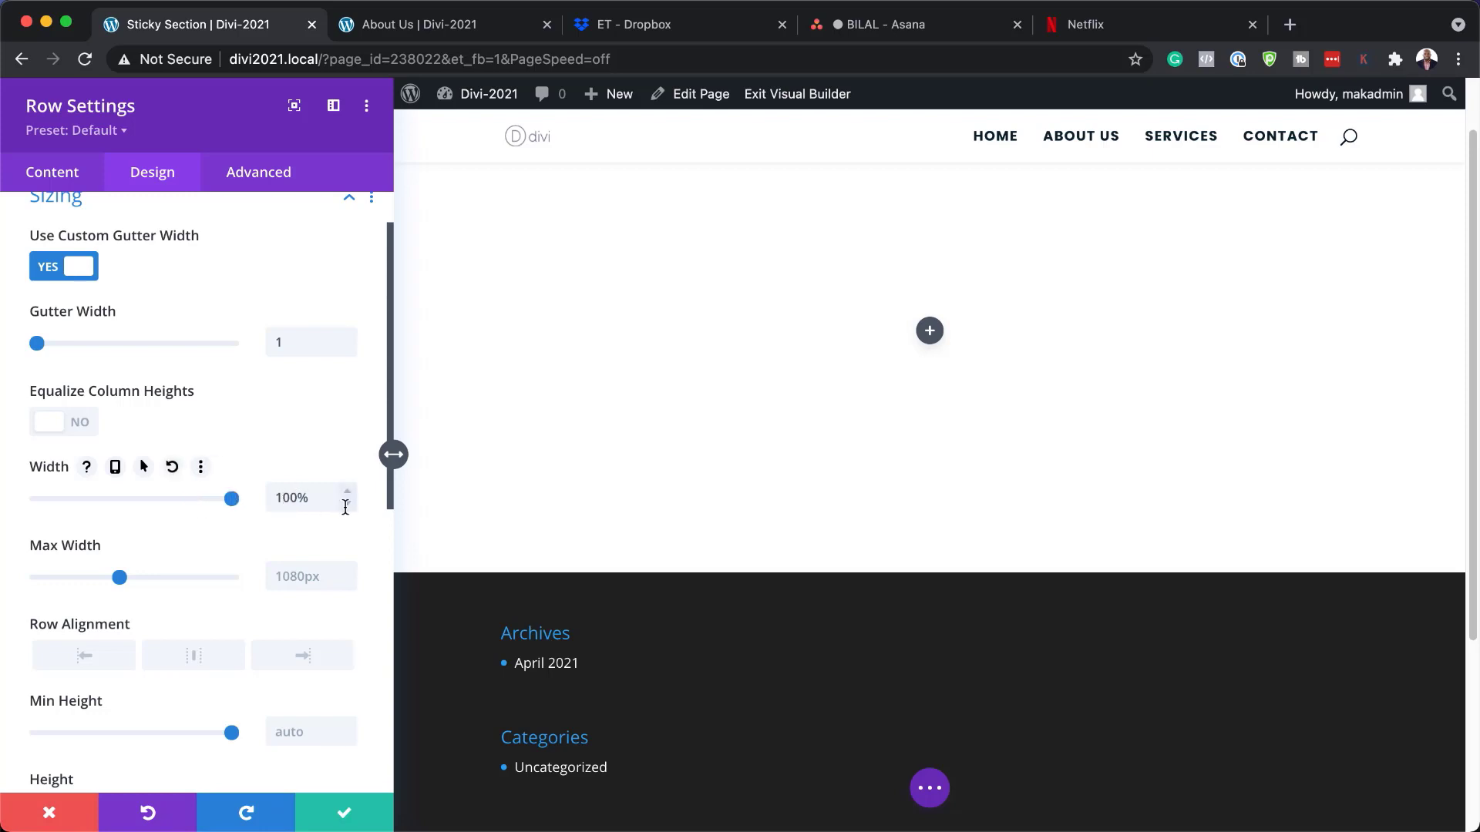
pyautogui.click(307, 575)
pyautogui.write('100%')
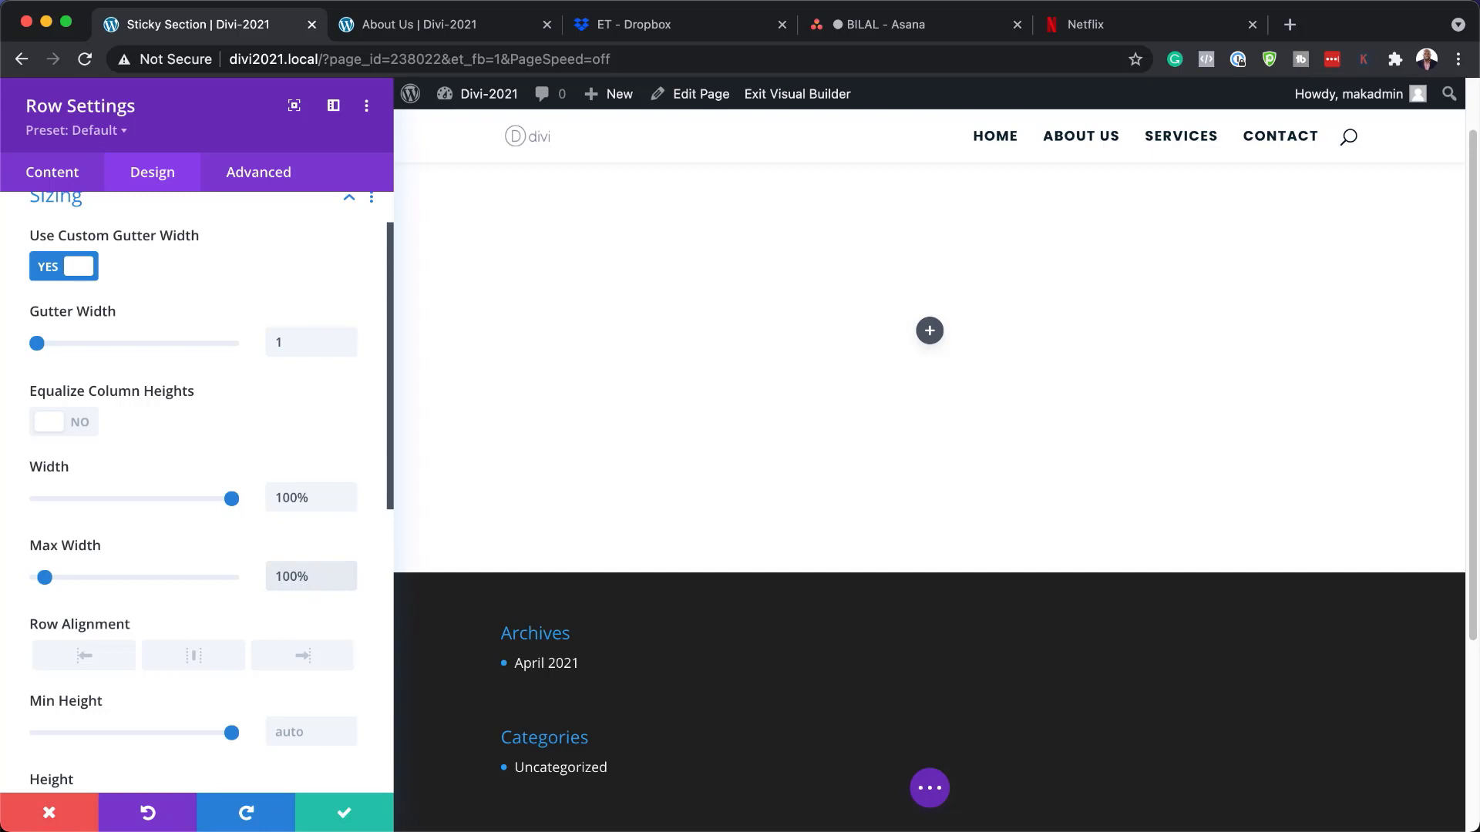
pyautogui.click(345, 812)
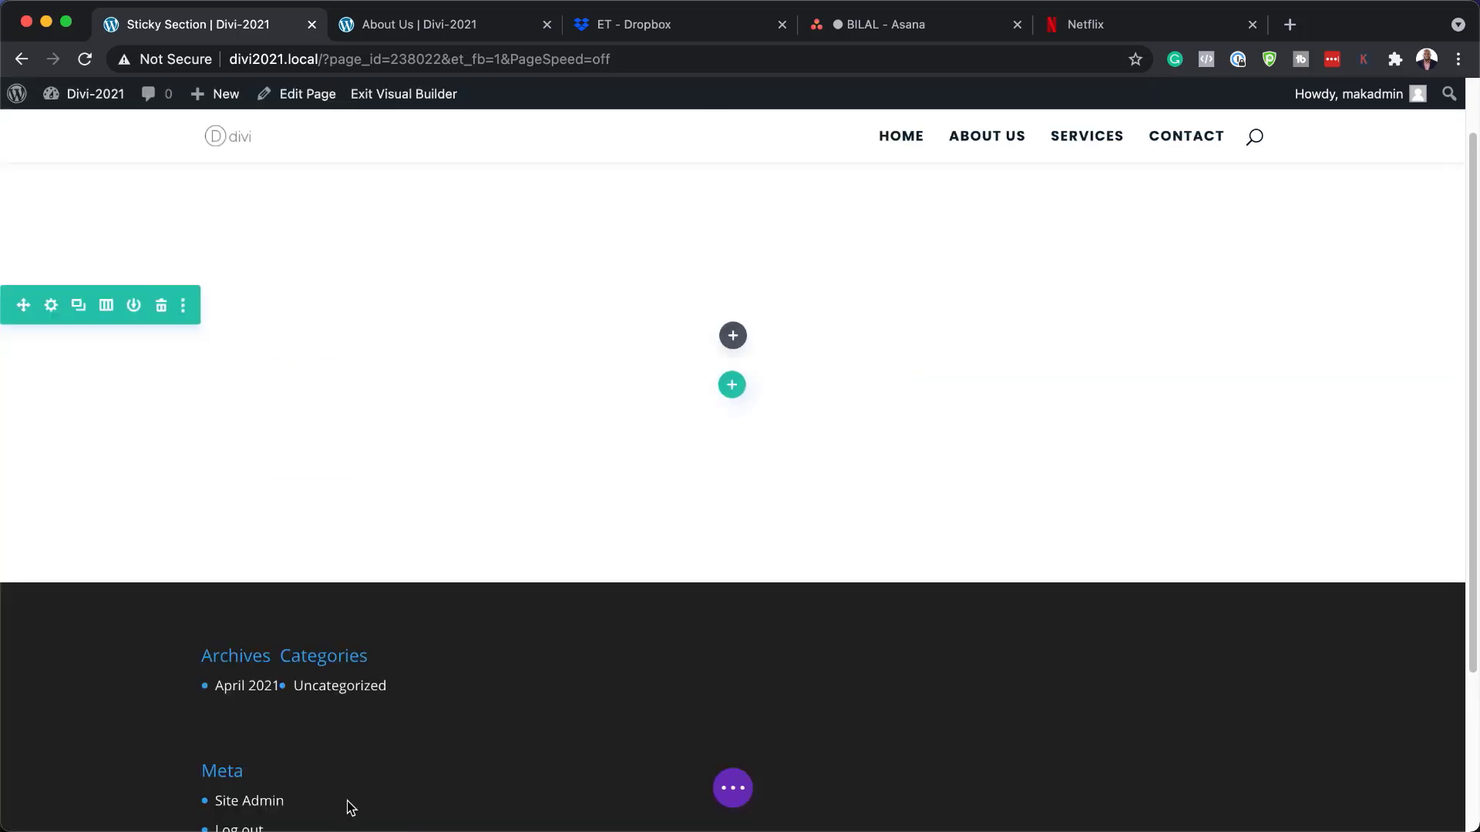
# Add a Text module to the row and replace its placeholder body with "About"
pyautogui.click(733, 337)
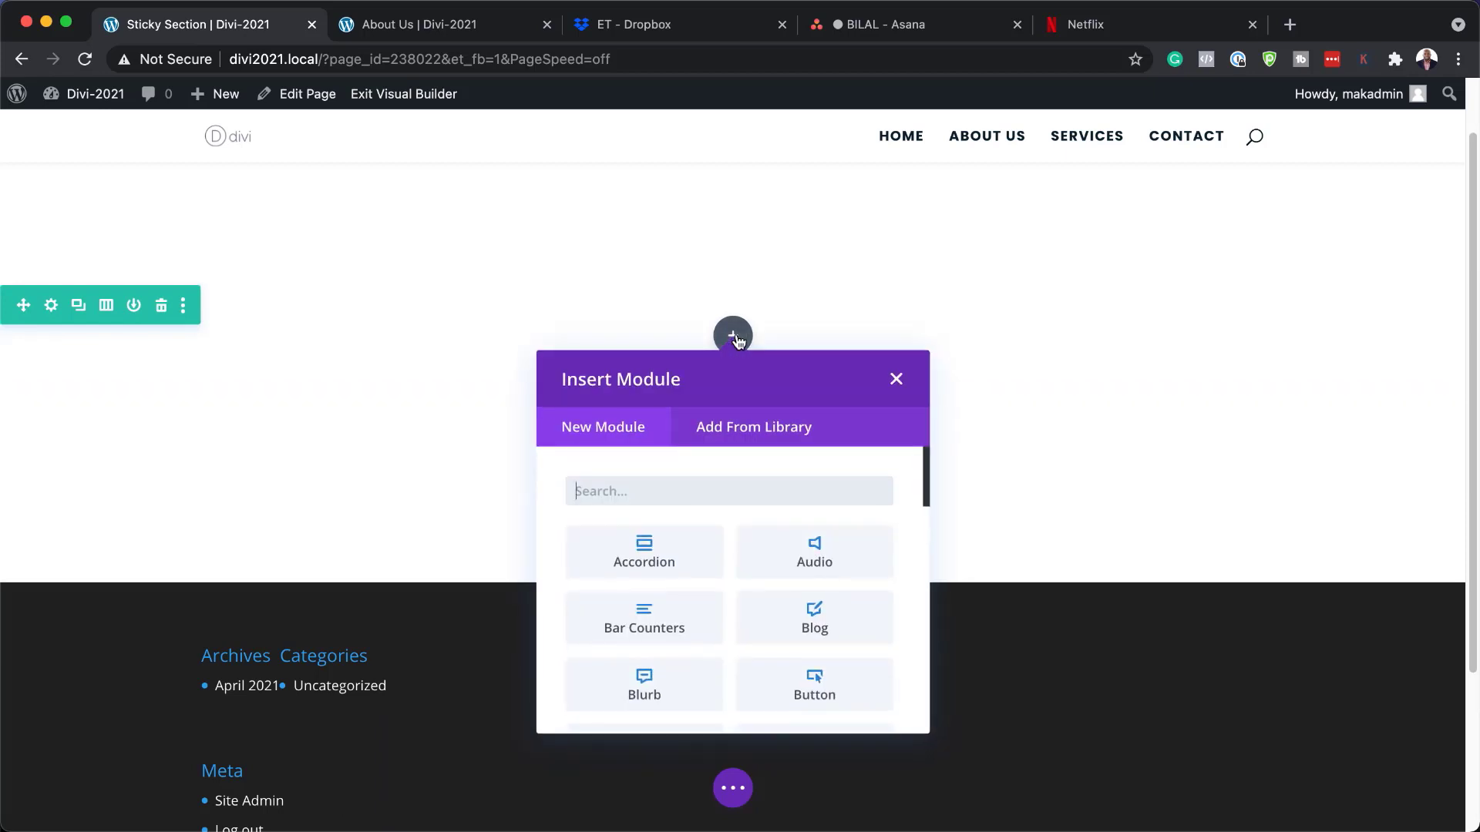
pyautogui.write('text')
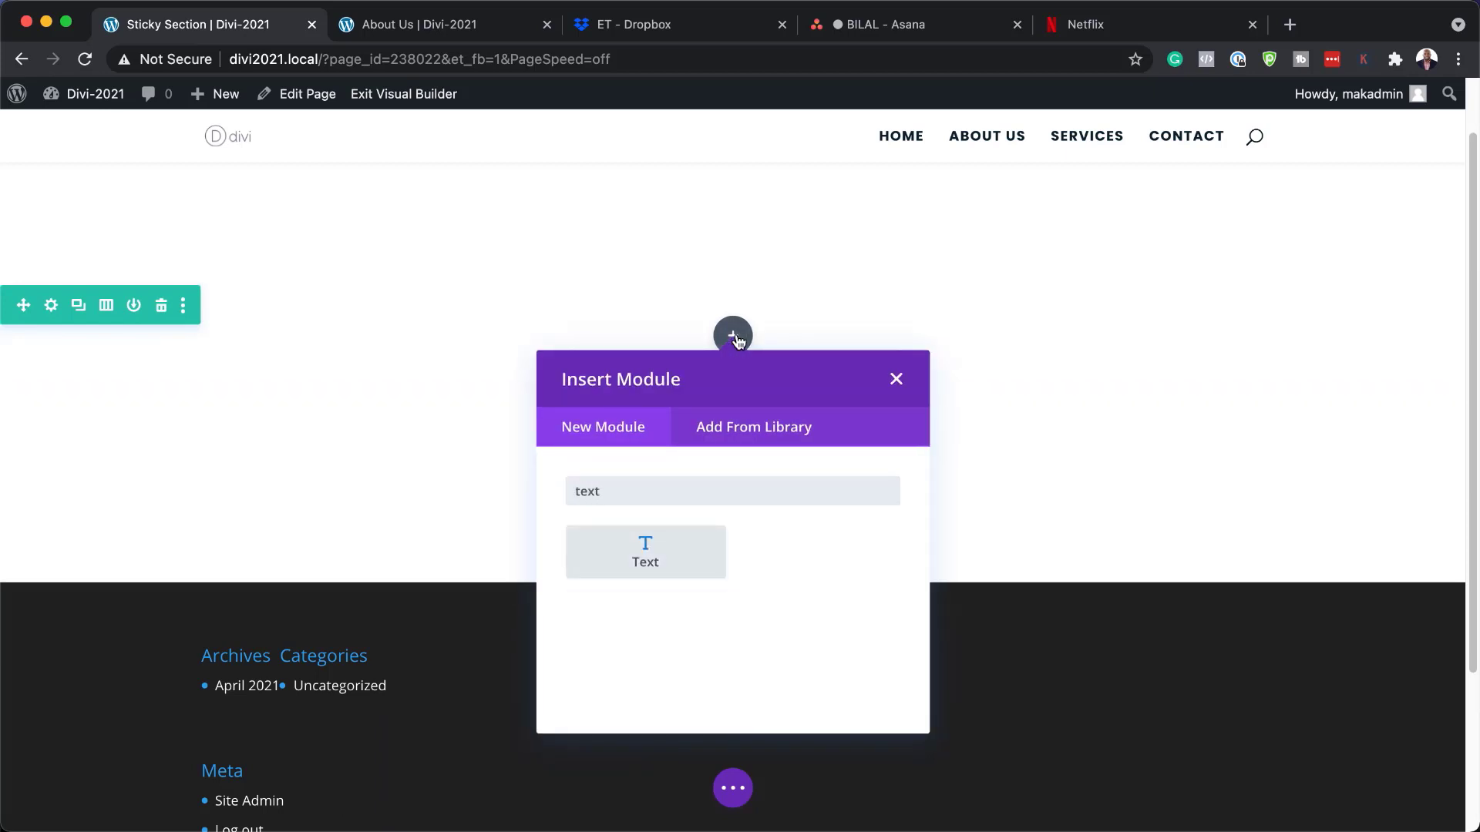
pyautogui.click(659, 547)
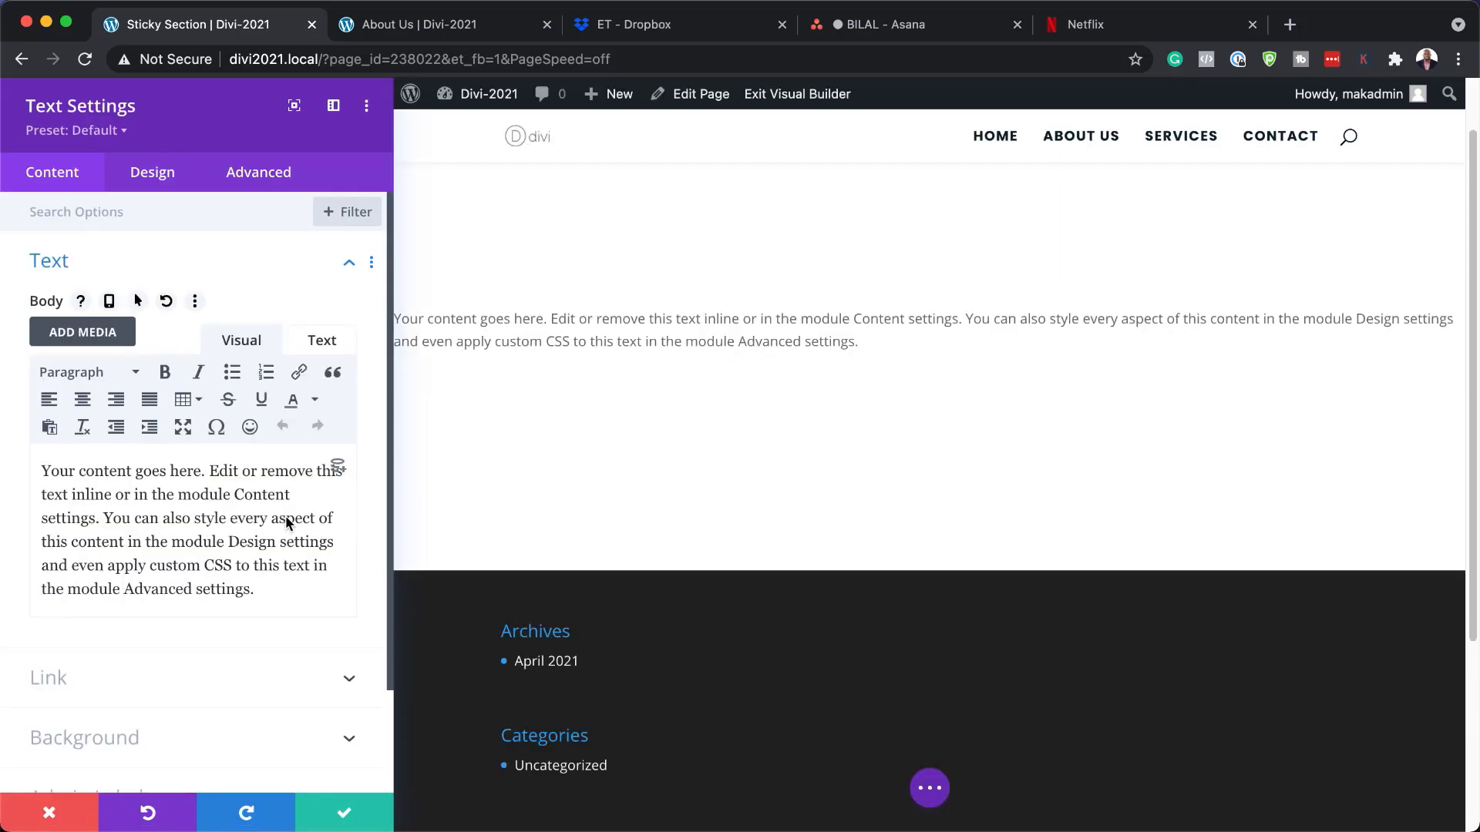
pyautogui.moveTo(261, 596); pyautogui.dragTo(37, 480)
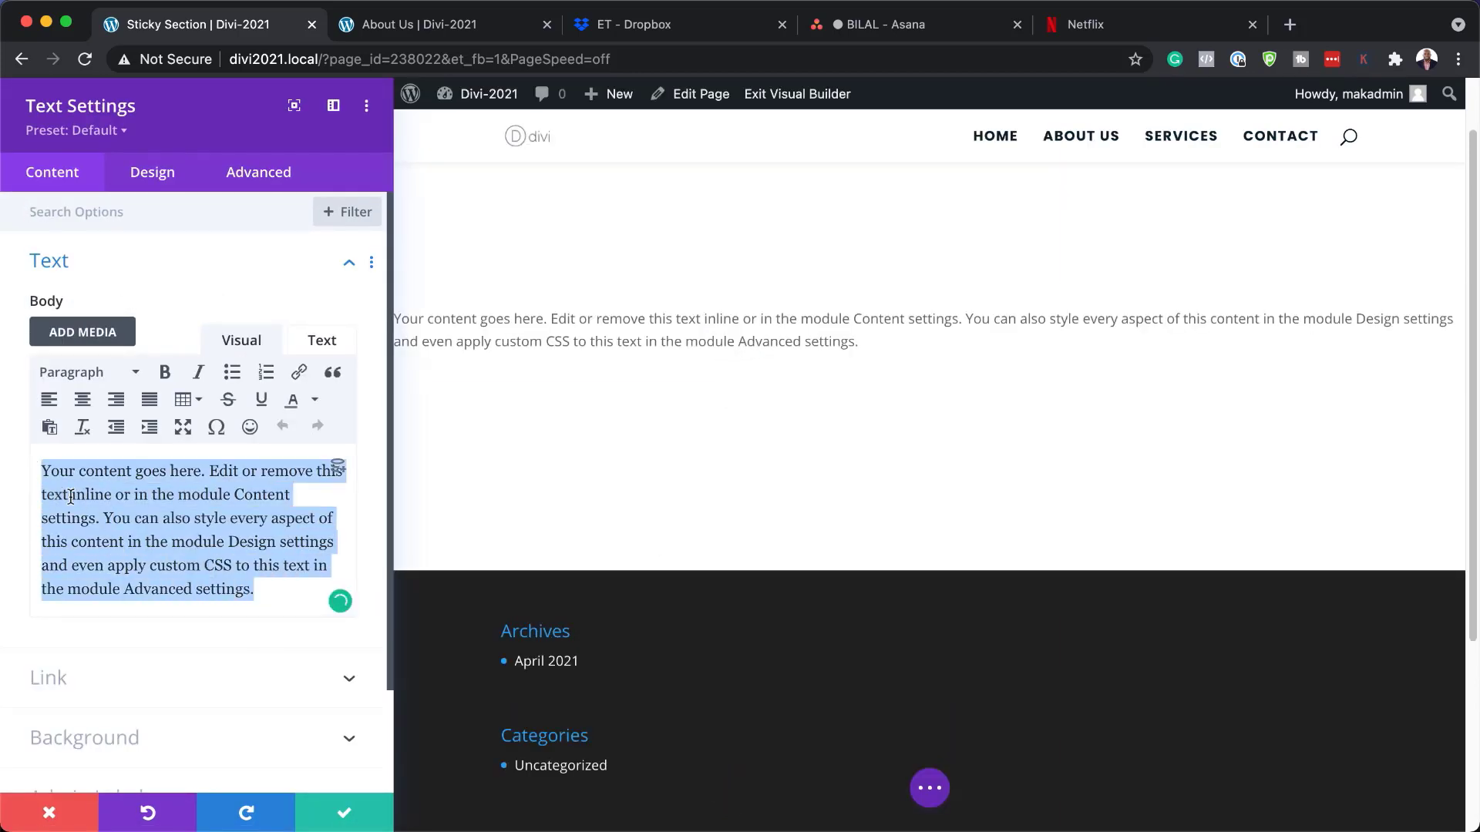
pyautogui.write('Abou')
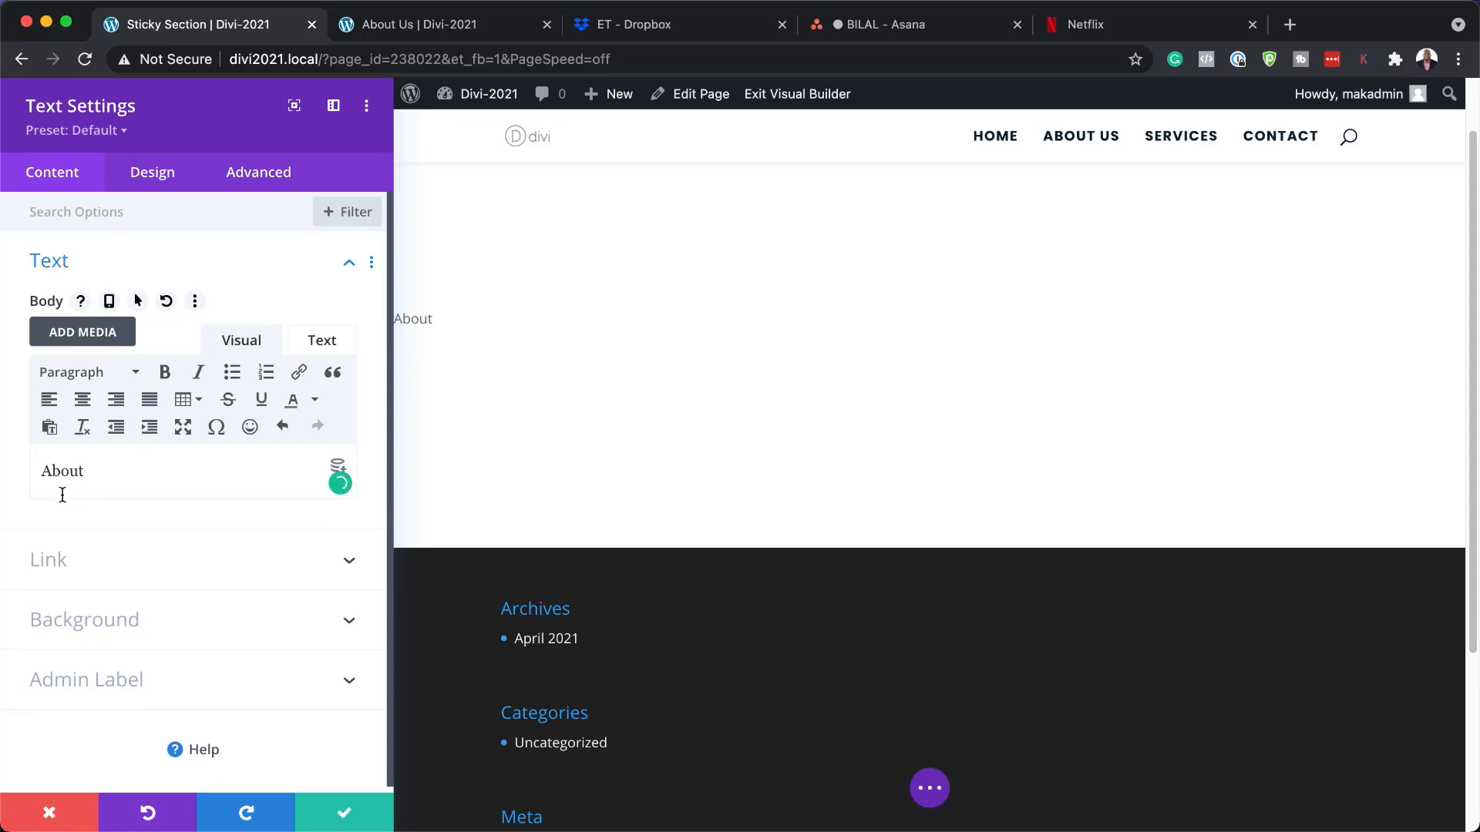
pyautogui.write('t')
# Format the word "About" in the module body as Heading 2
pyautogui.moveTo(102, 481); pyautogui.dragTo(31, 463)
pyautogui.click(118, 377)
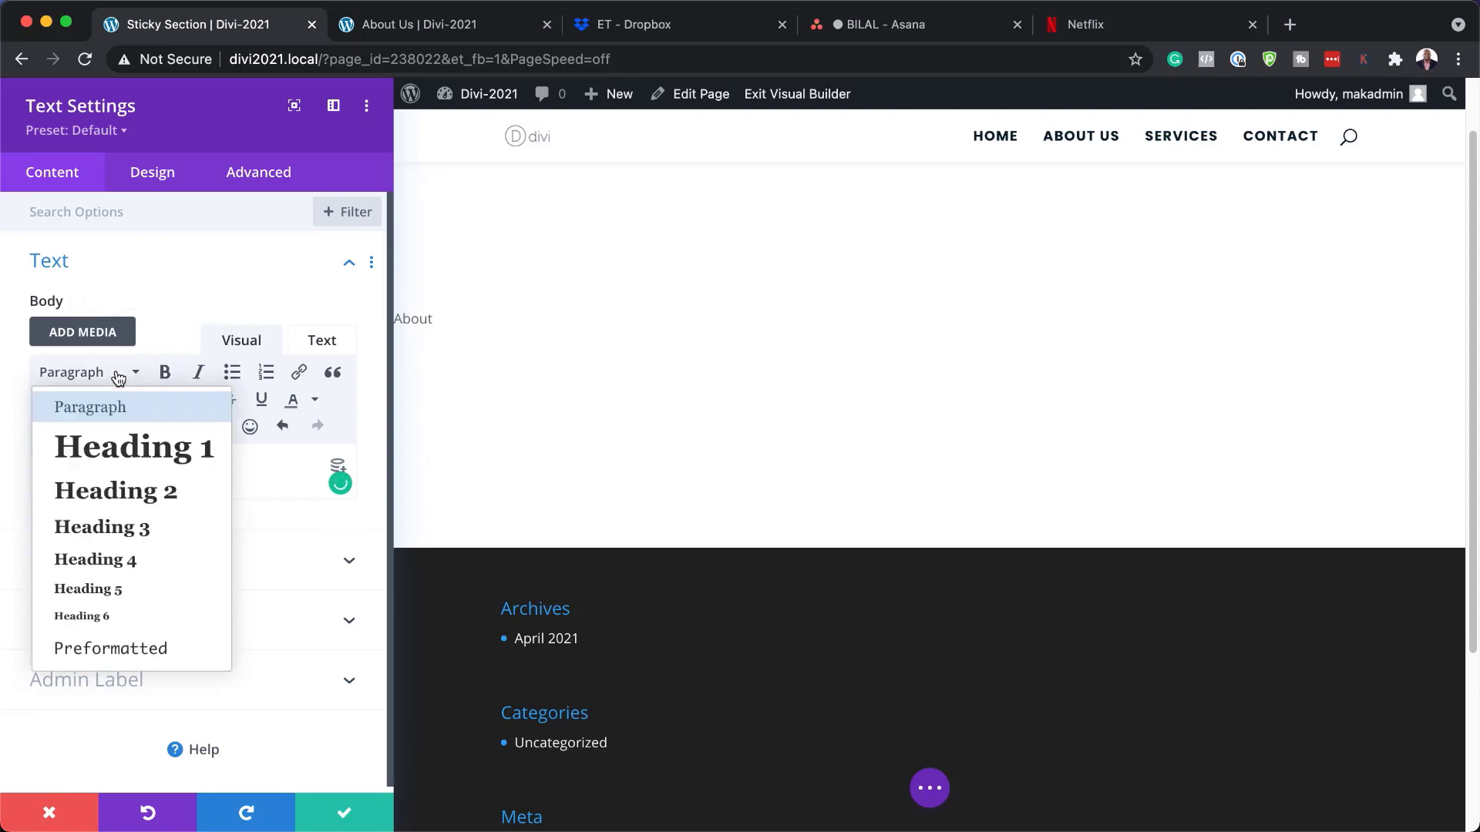
pyautogui.click(104, 502)
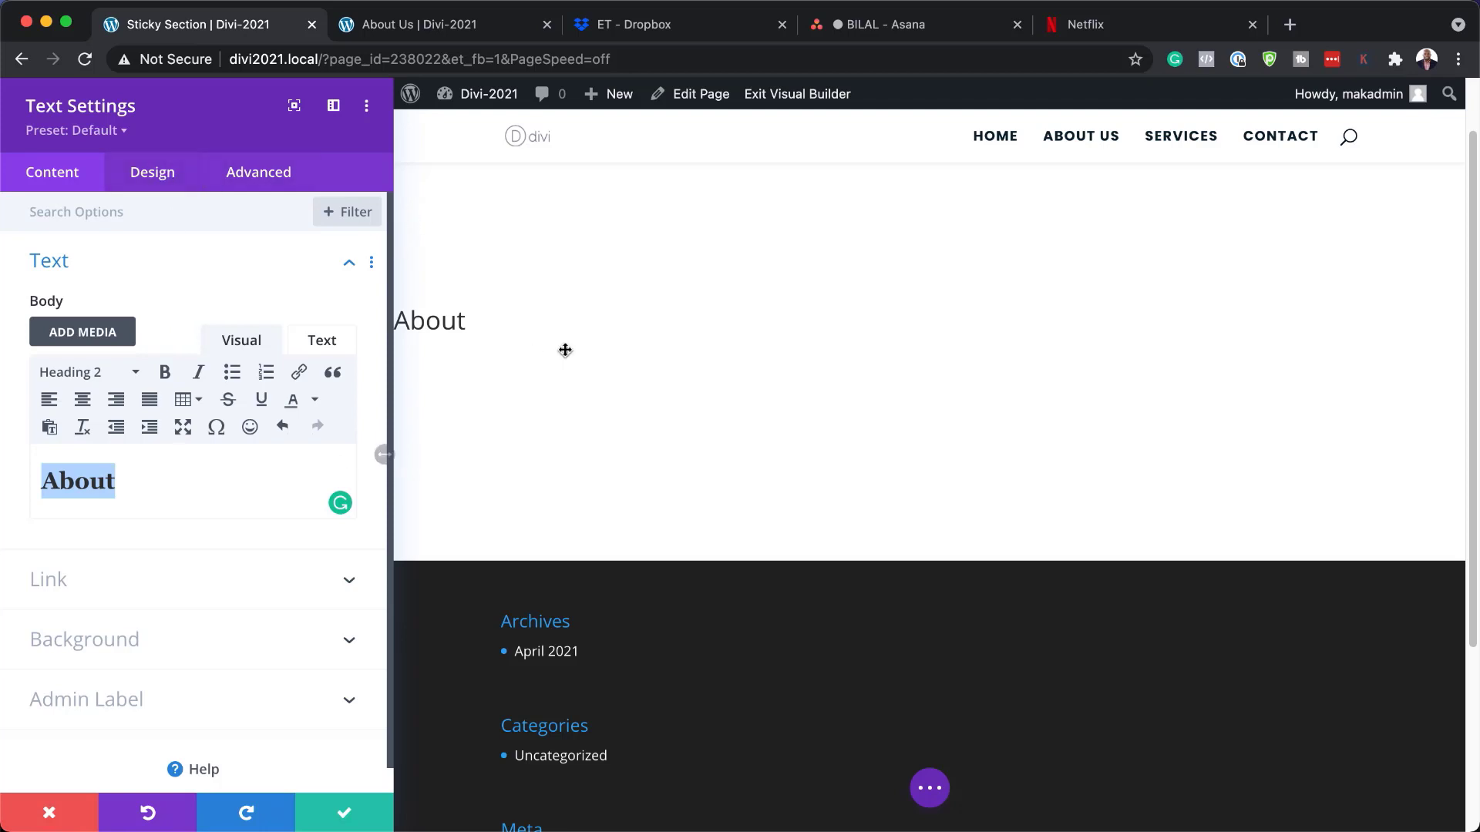
# Set the "About" module's Heading 2 font to Poppins with Semi Bold weight
pyautogui.click(156, 175)
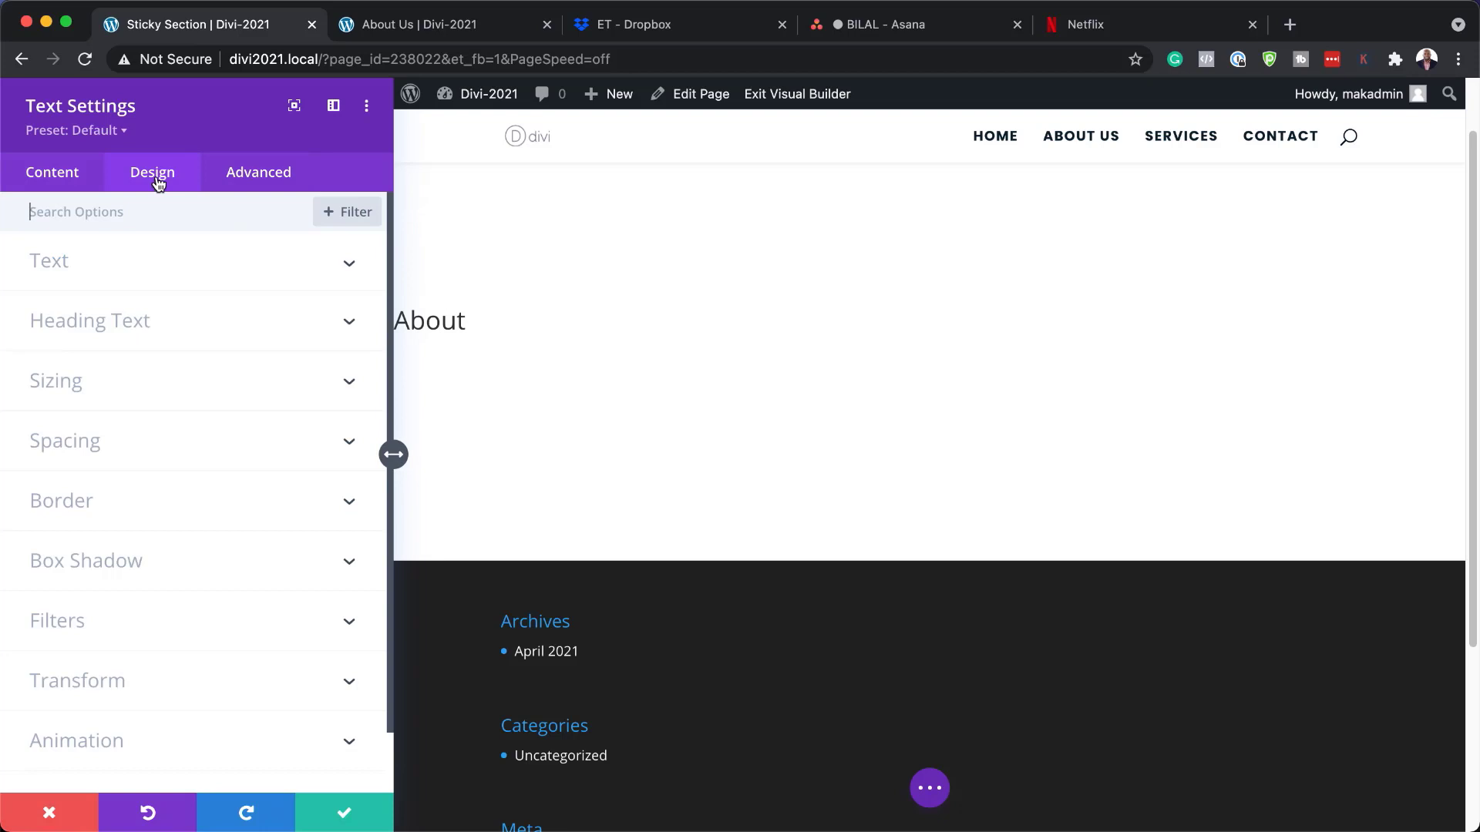
pyautogui.click(84, 329)
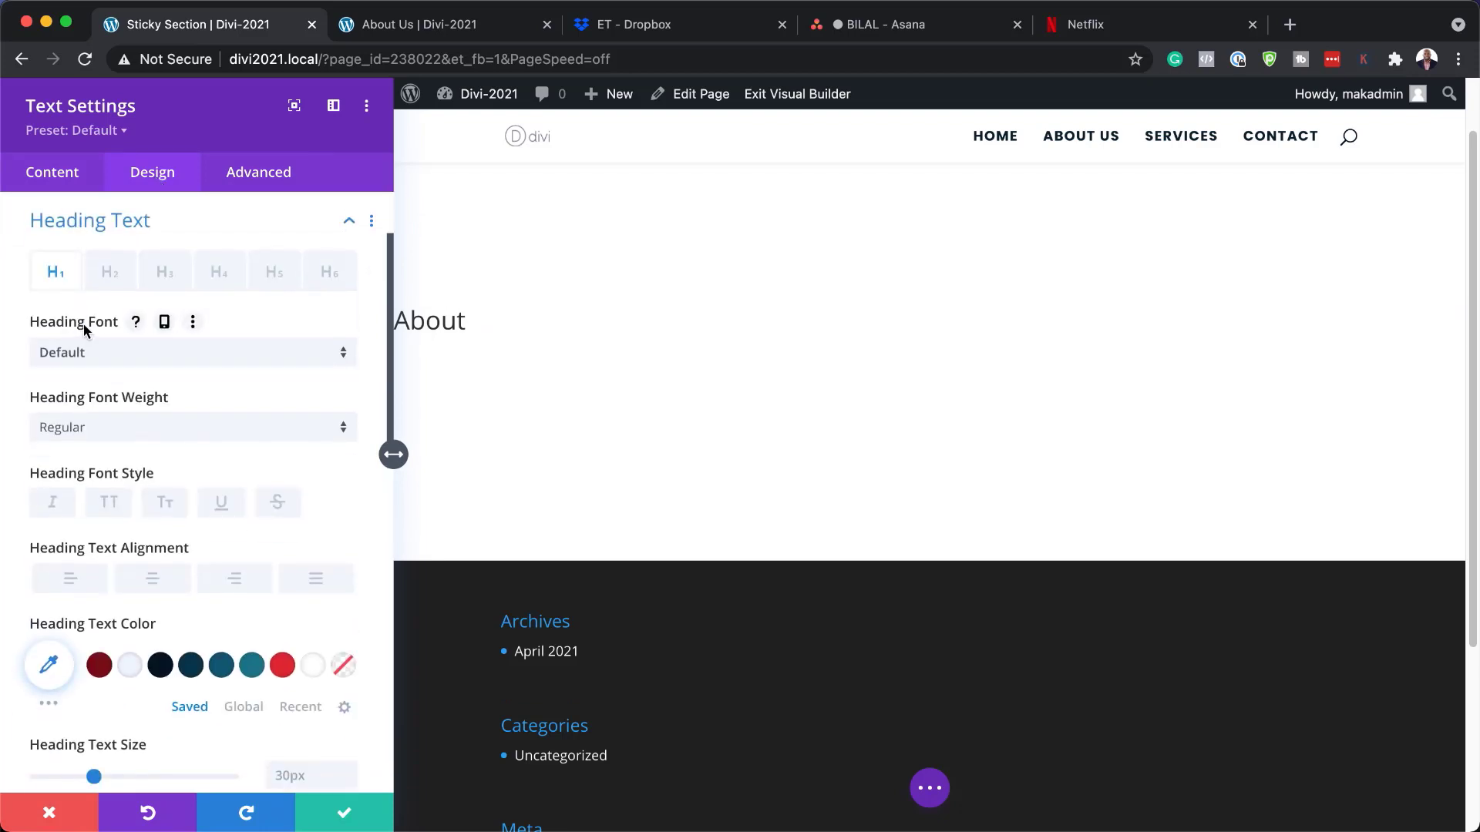
pyautogui.click(119, 281)
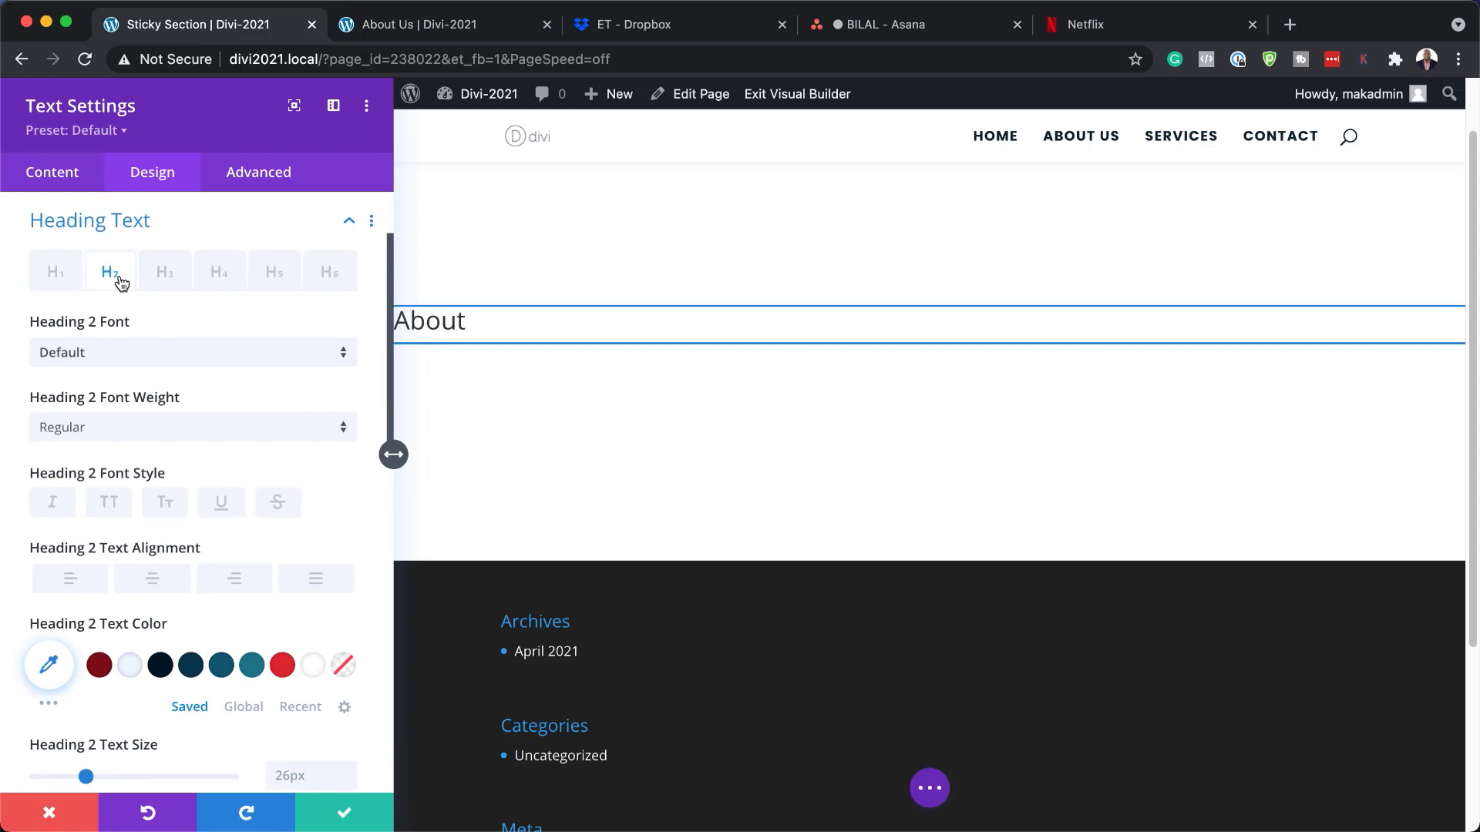
pyautogui.click(108, 354)
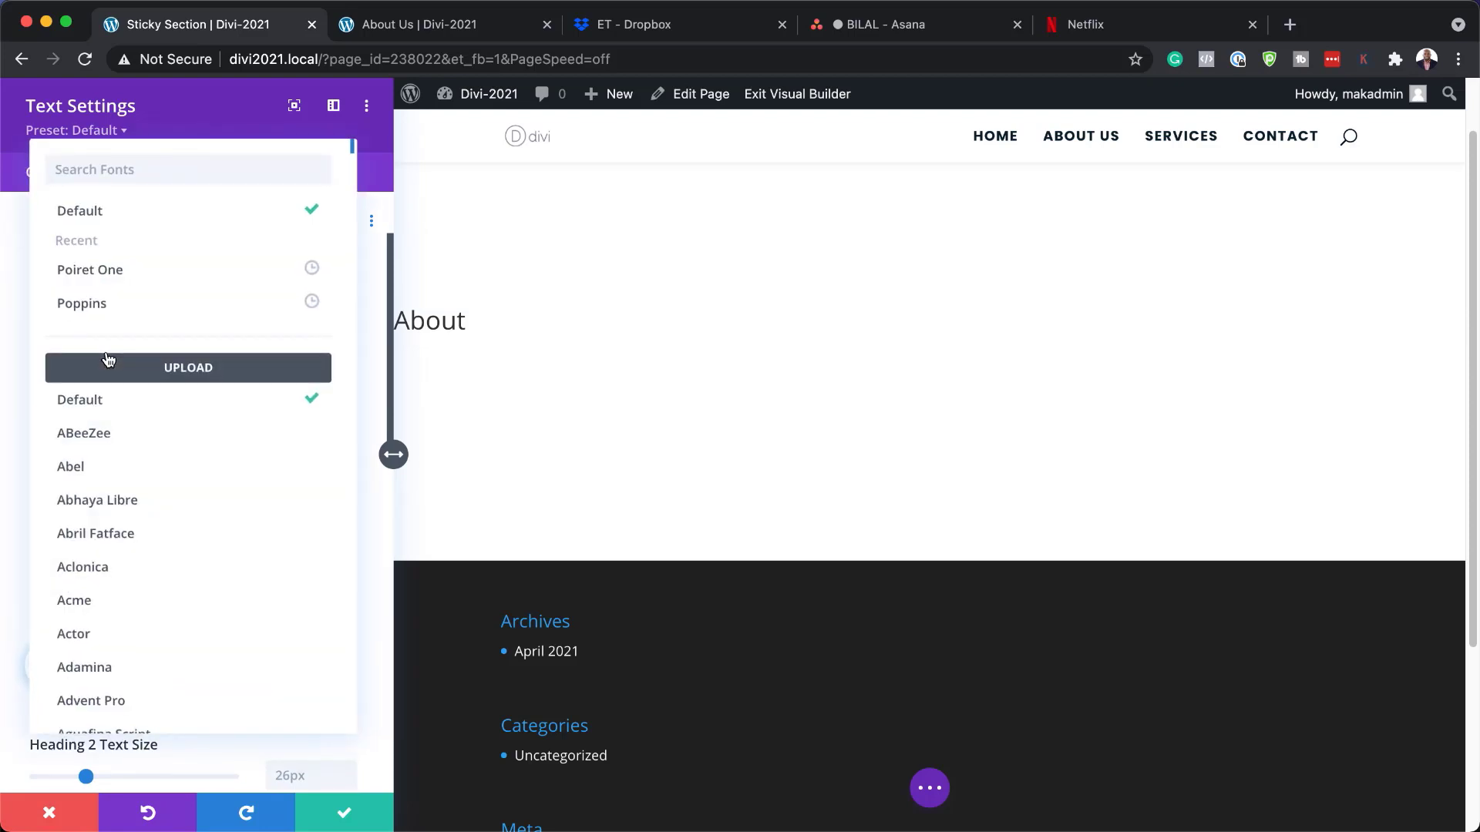
pyautogui.click(112, 308)
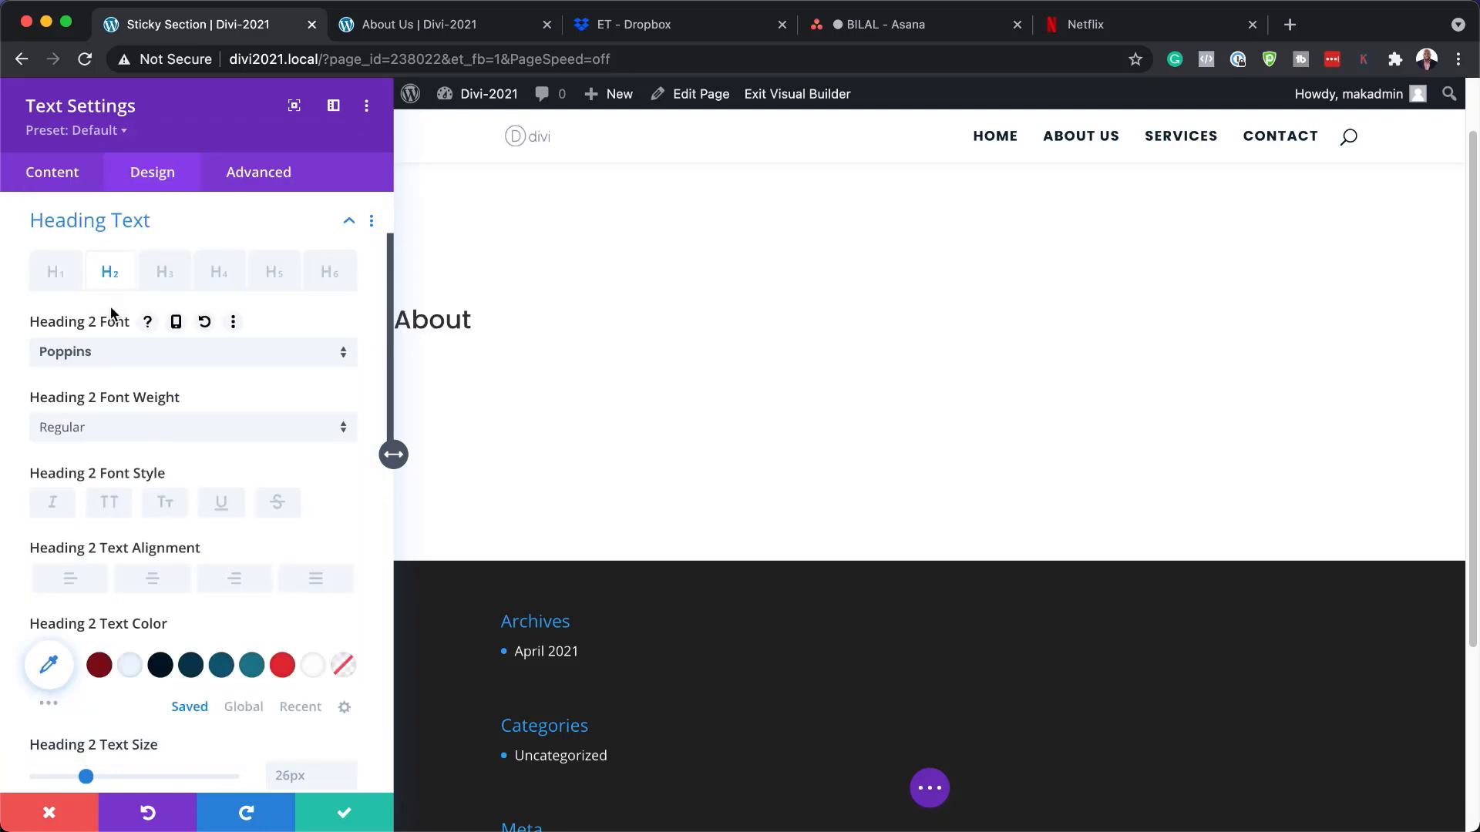
pyautogui.click(116, 437)
pyautogui.click(145, 604)
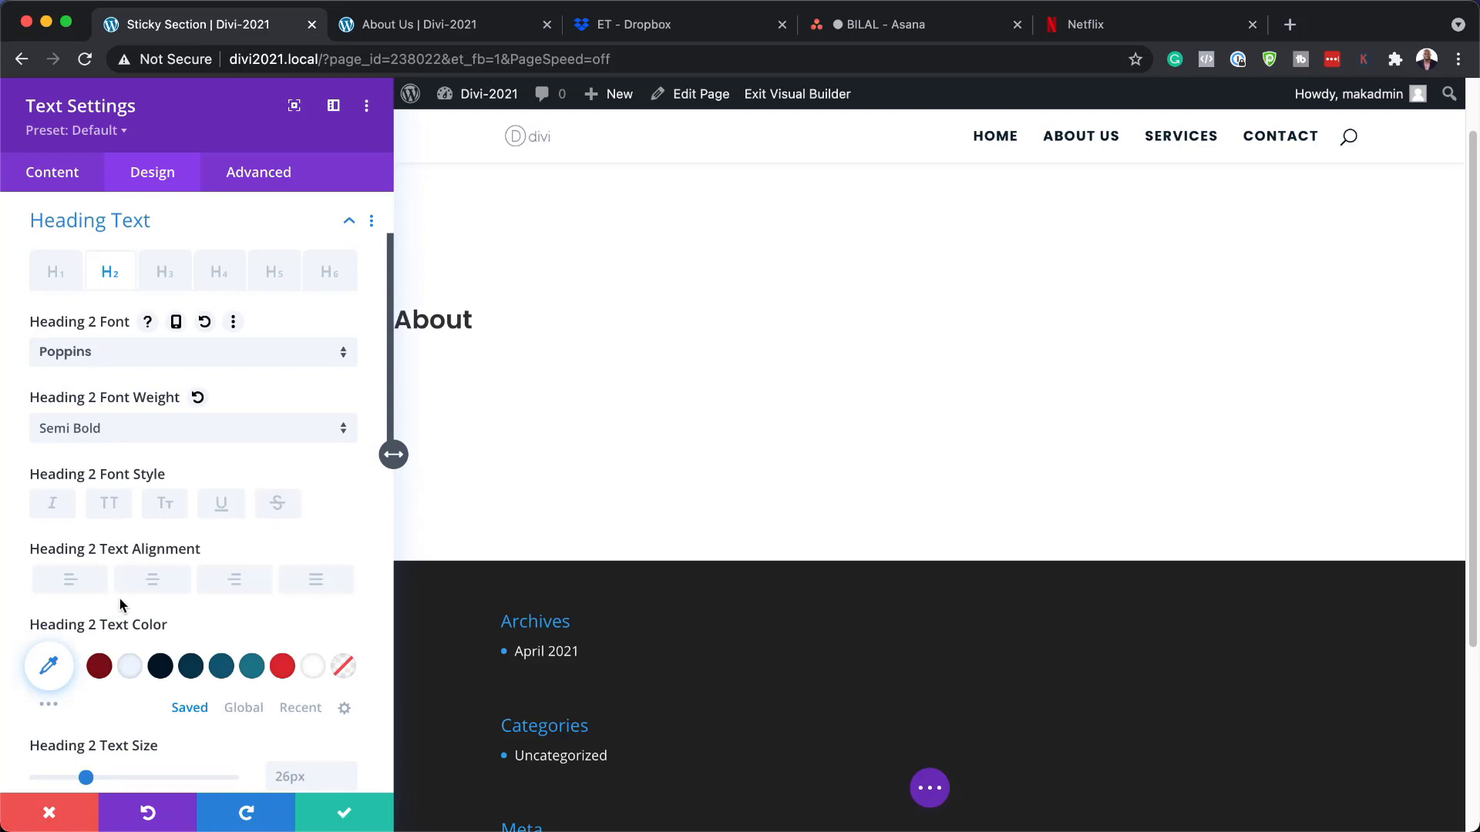
# Center the Heading 2 text and set its color to #0a0a0a
pyautogui.click(152, 584)
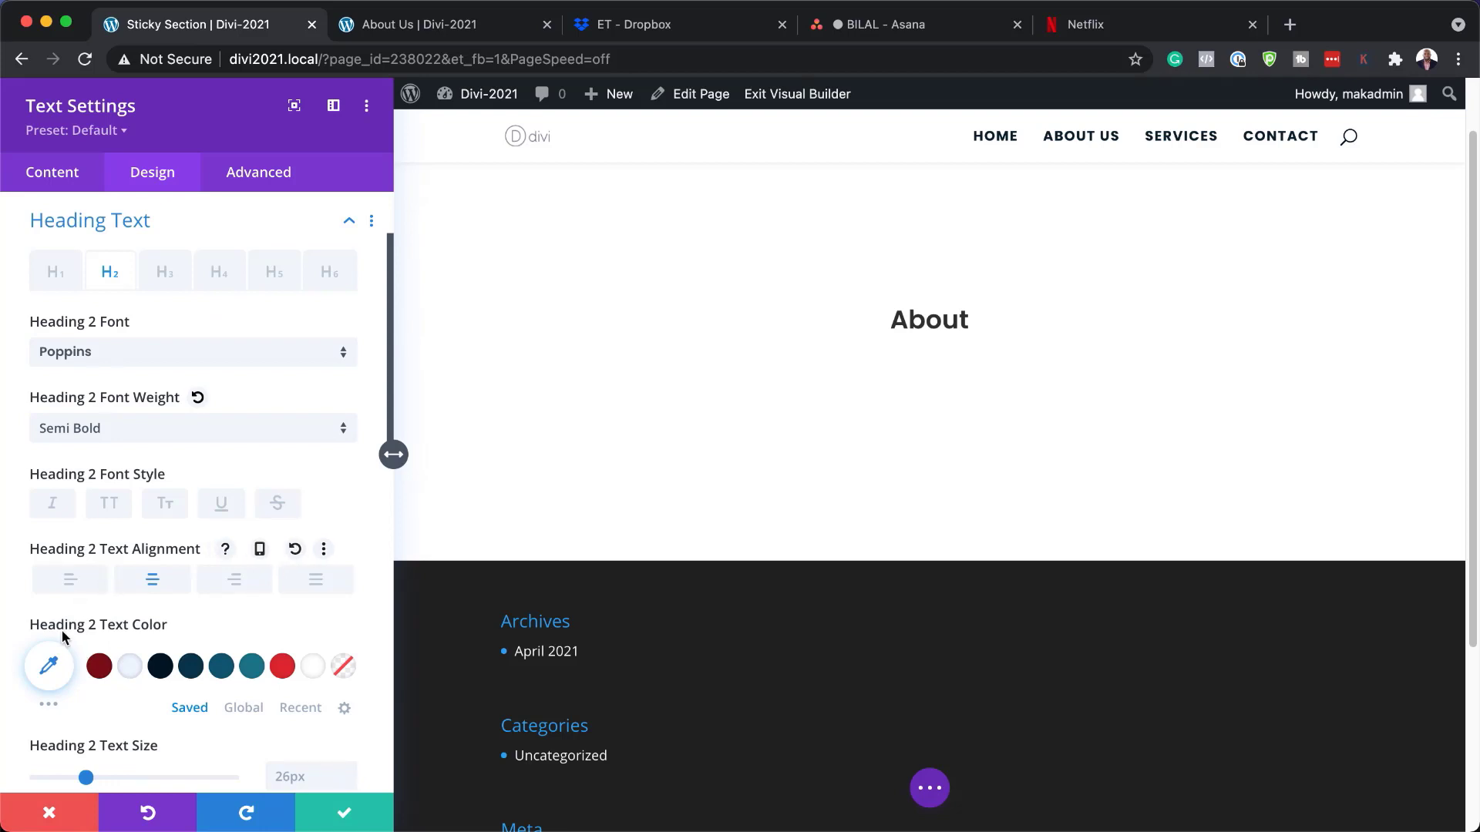
pyautogui.click(50, 669)
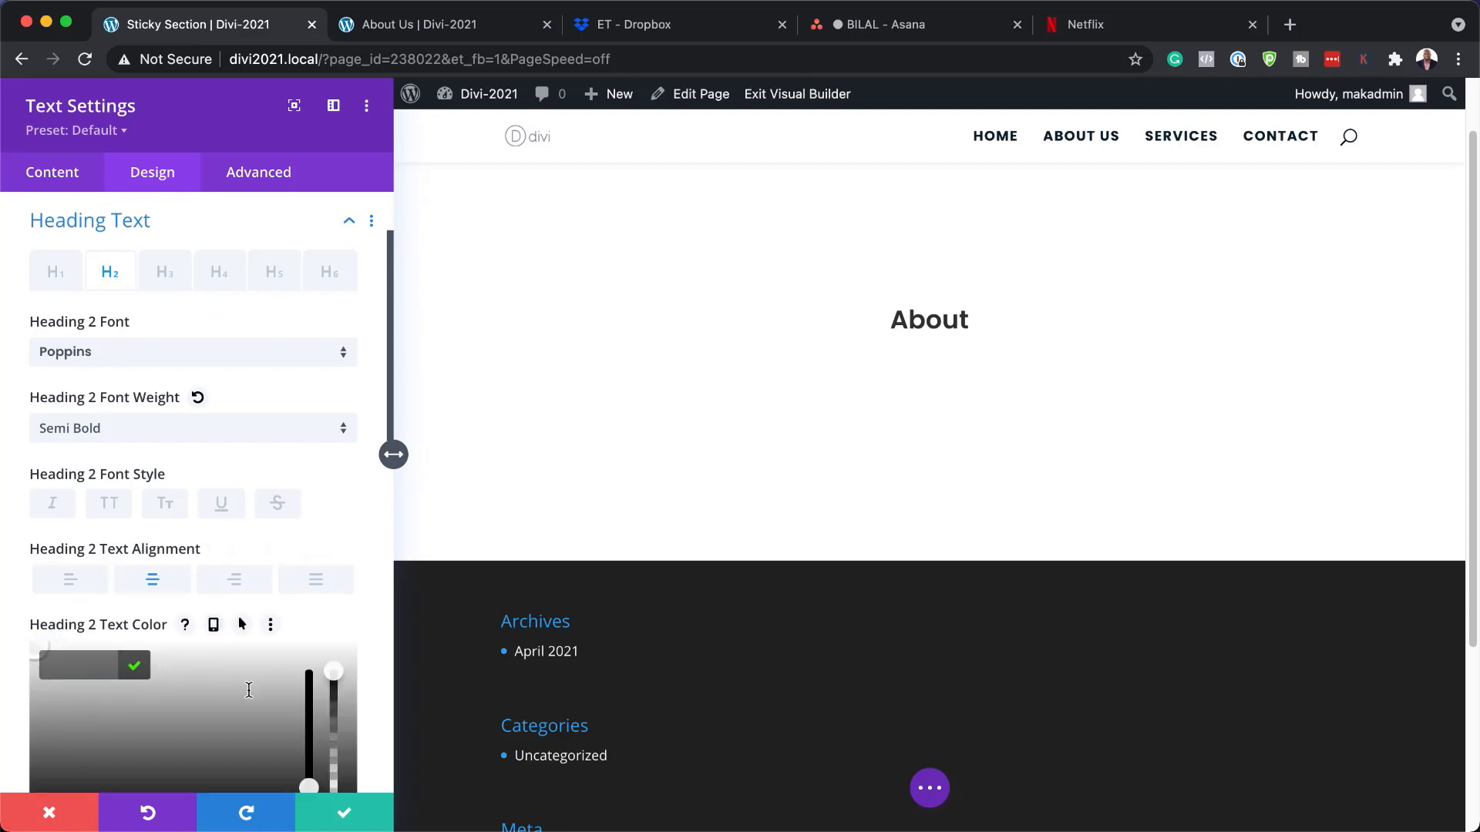
pyautogui.scroll(-4, 231, 690)
pyautogui.moveTo(60, 609); pyautogui.dragTo(16, 684)
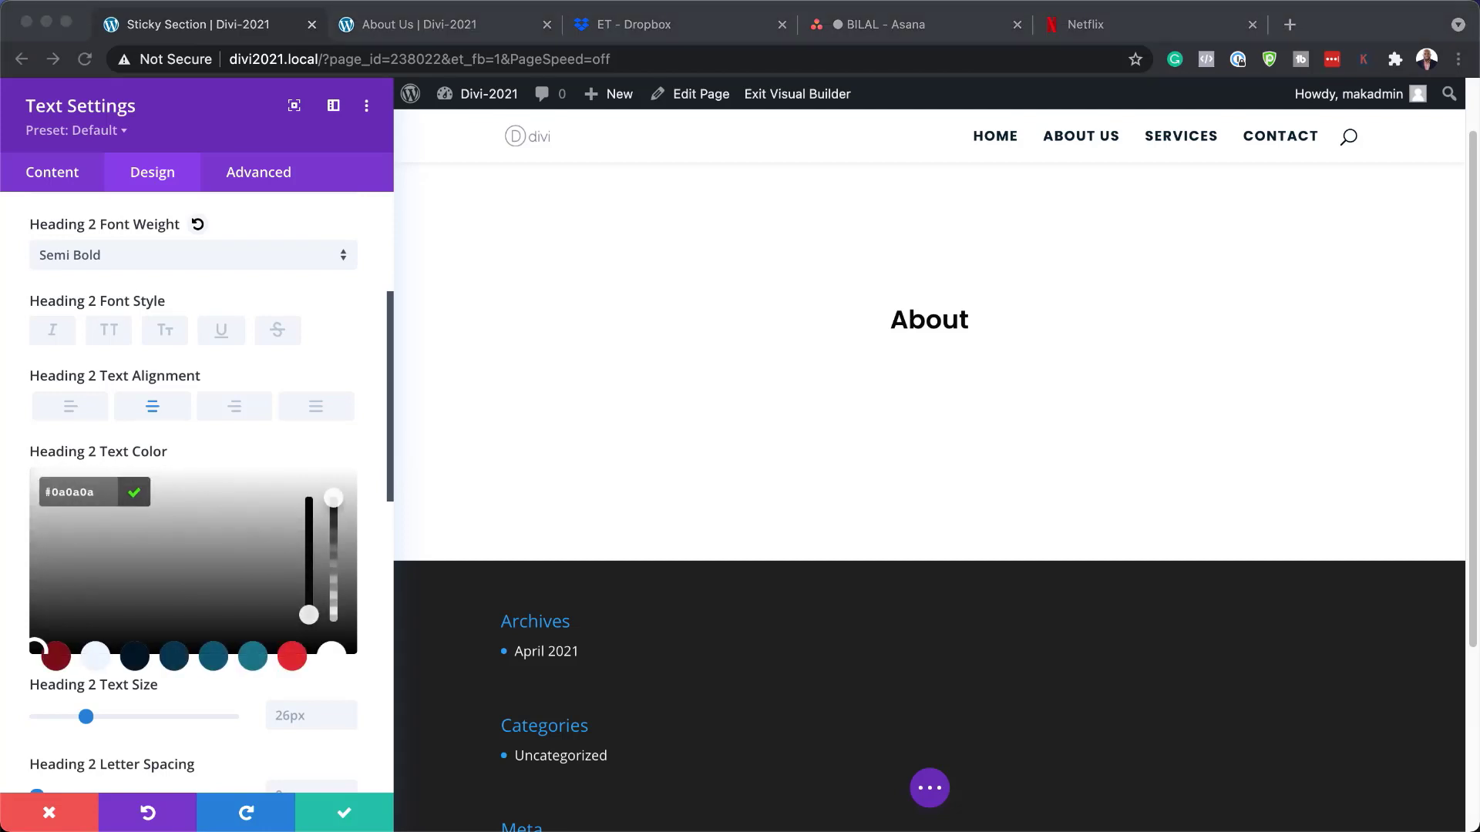
# Set the Heading 2 text size to 20vw
pyautogui.scroll(-5, 159, 515)
pyautogui.click(323, 446)
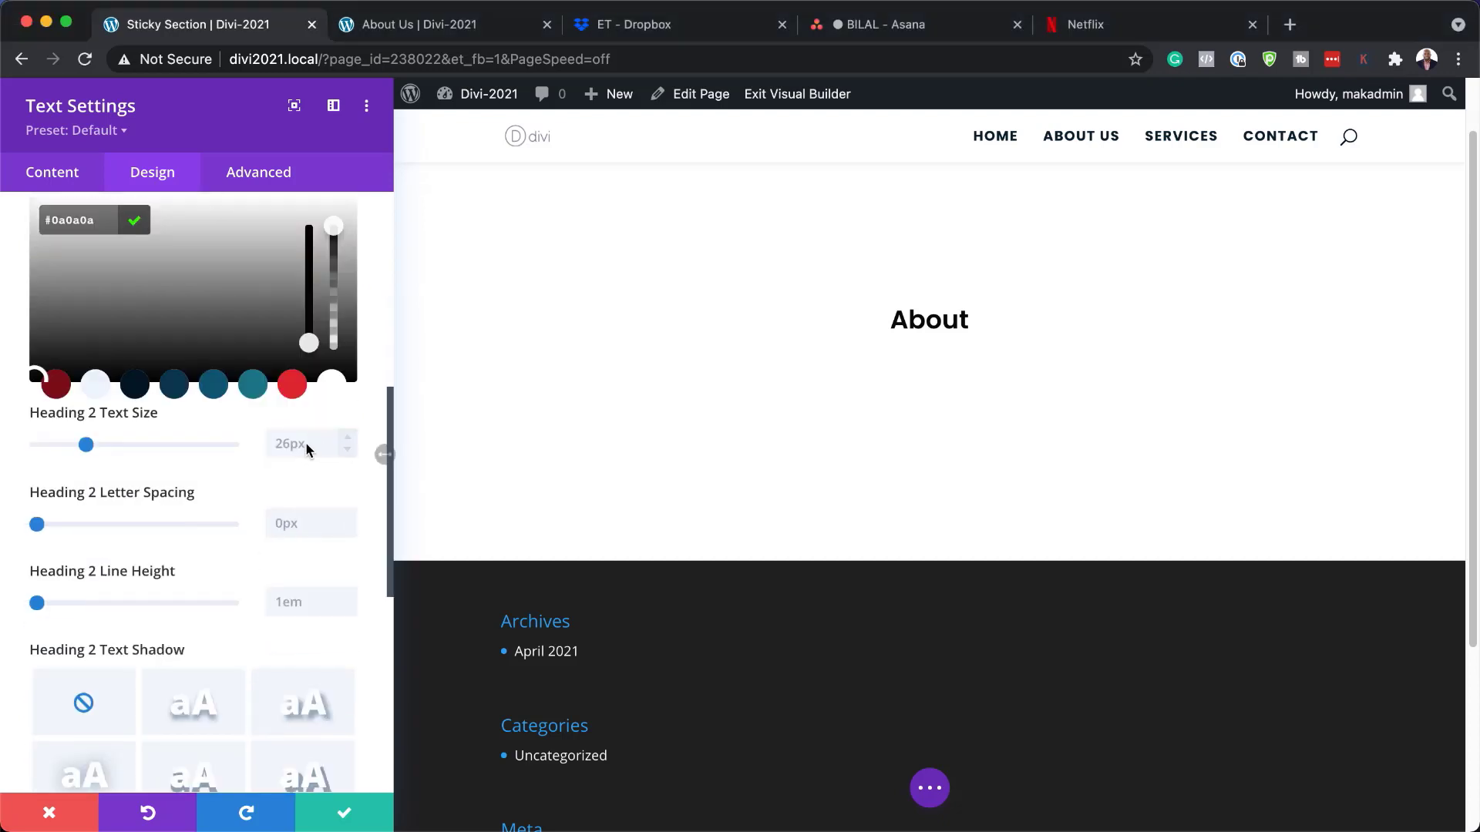
pyautogui.write('20vw')
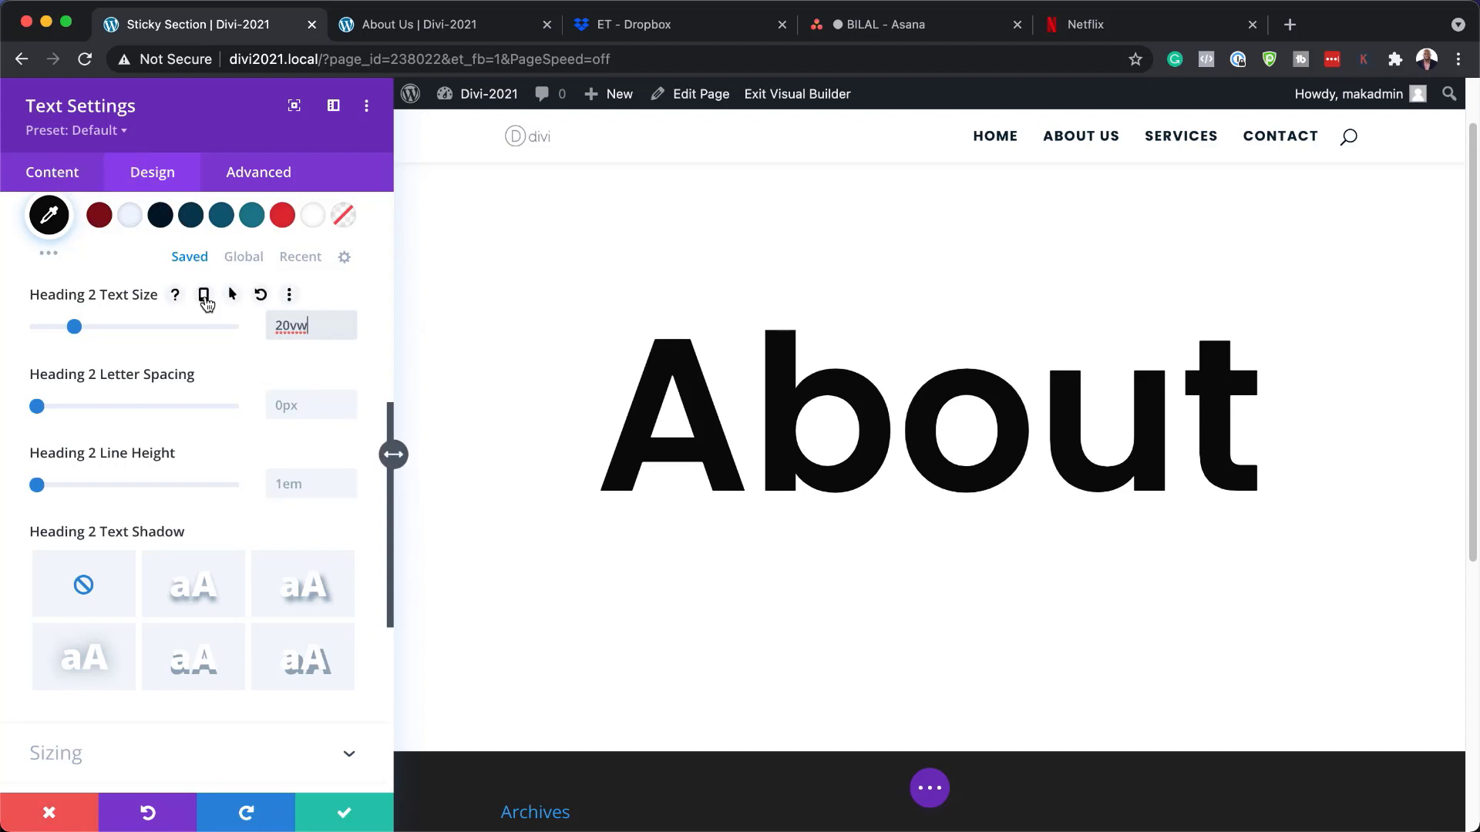
# Enable responsive values for the Heading 2 text size and set the tablet size to 28vw
pyautogui.click(204, 297)
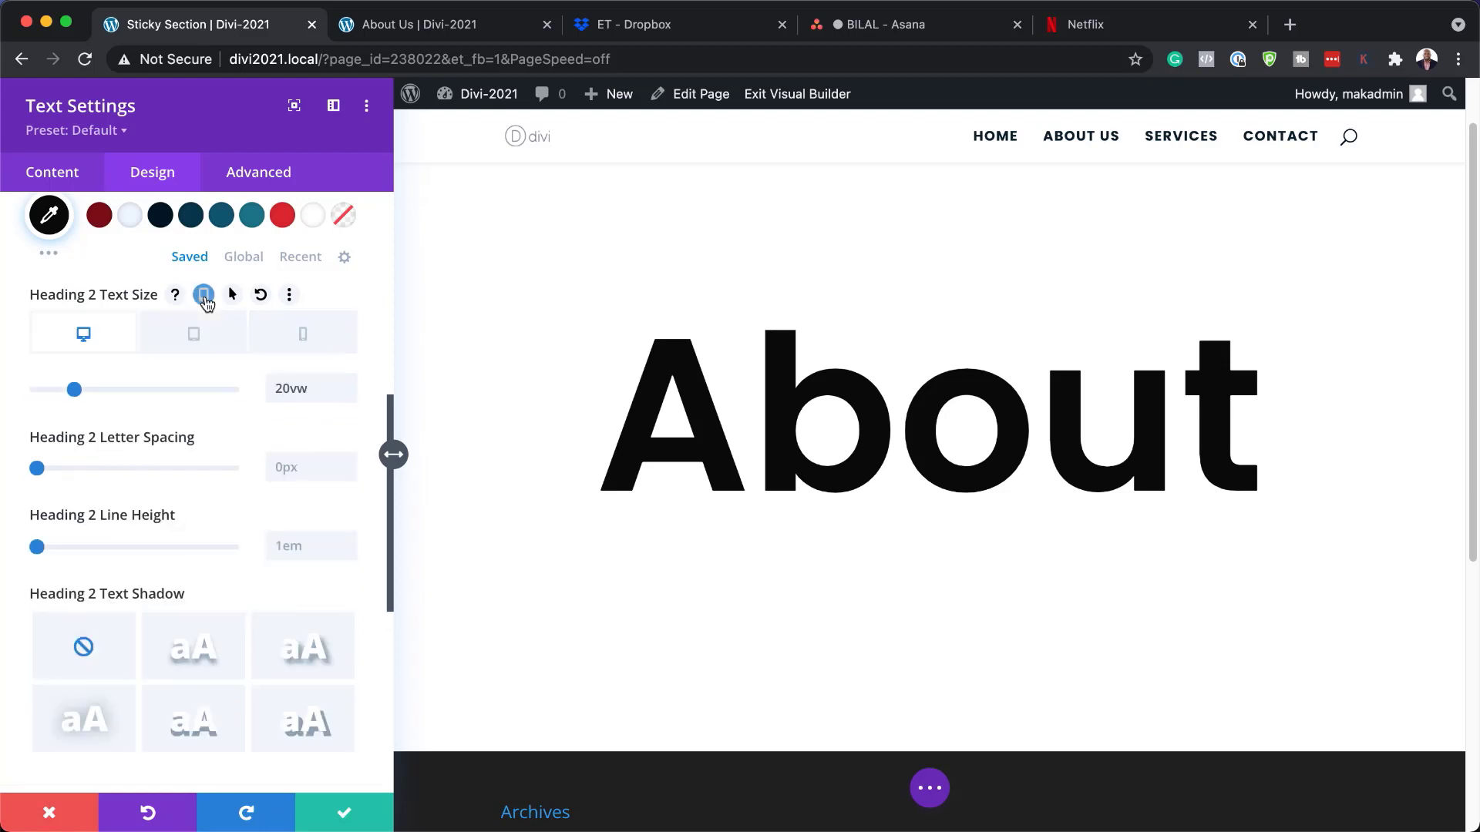
pyautogui.click(198, 339)
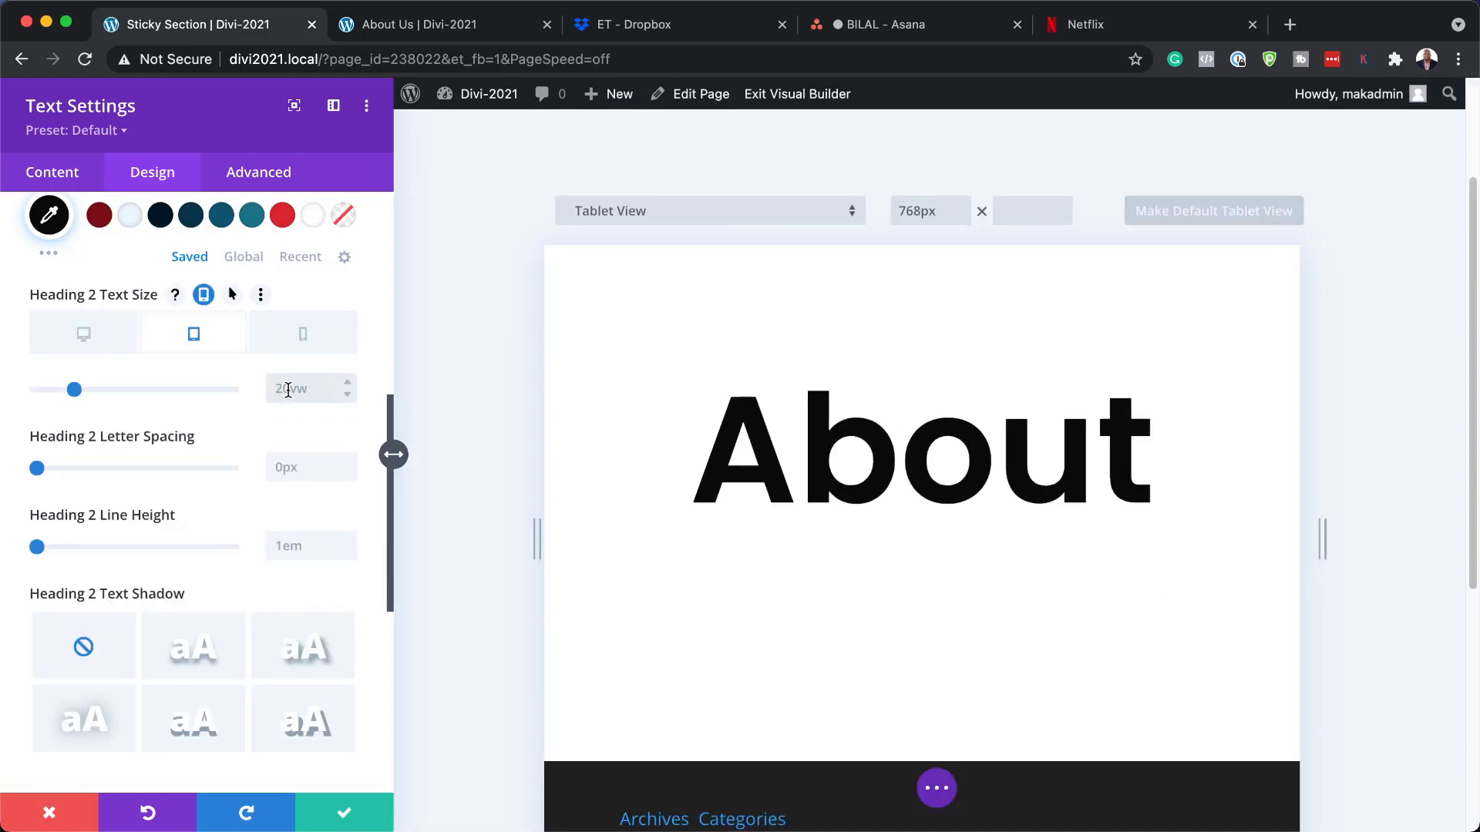
pyautogui.click(287, 389)
pyautogui.click(348, 382)
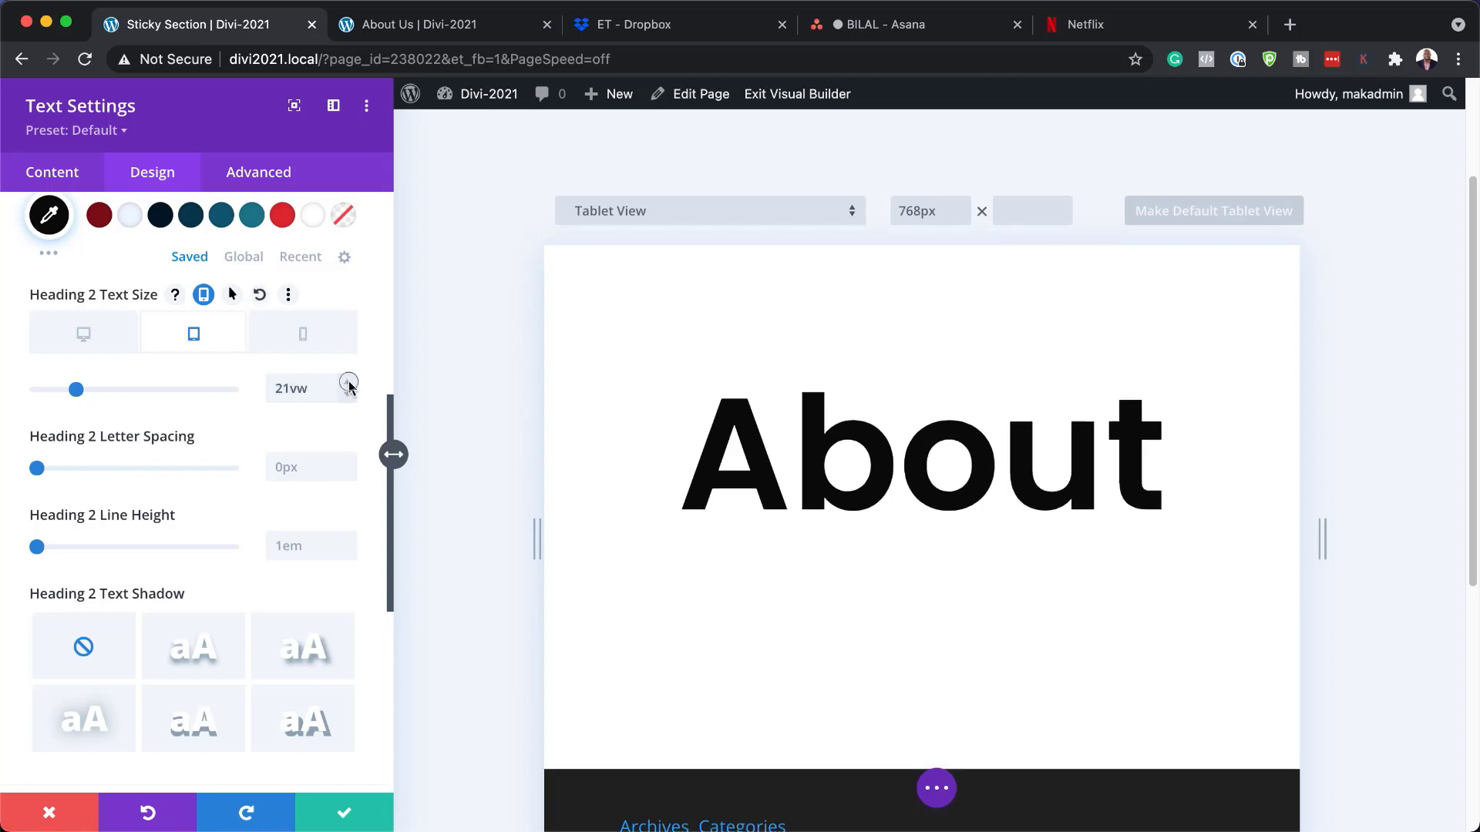
pyautogui.click(347, 382)
pyautogui.click(348, 382)
pyautogui.click(348, 382)
pyautogui.click(348, 382)
pyautogui.click(348, 382)
pyautogui.click(347, 382)
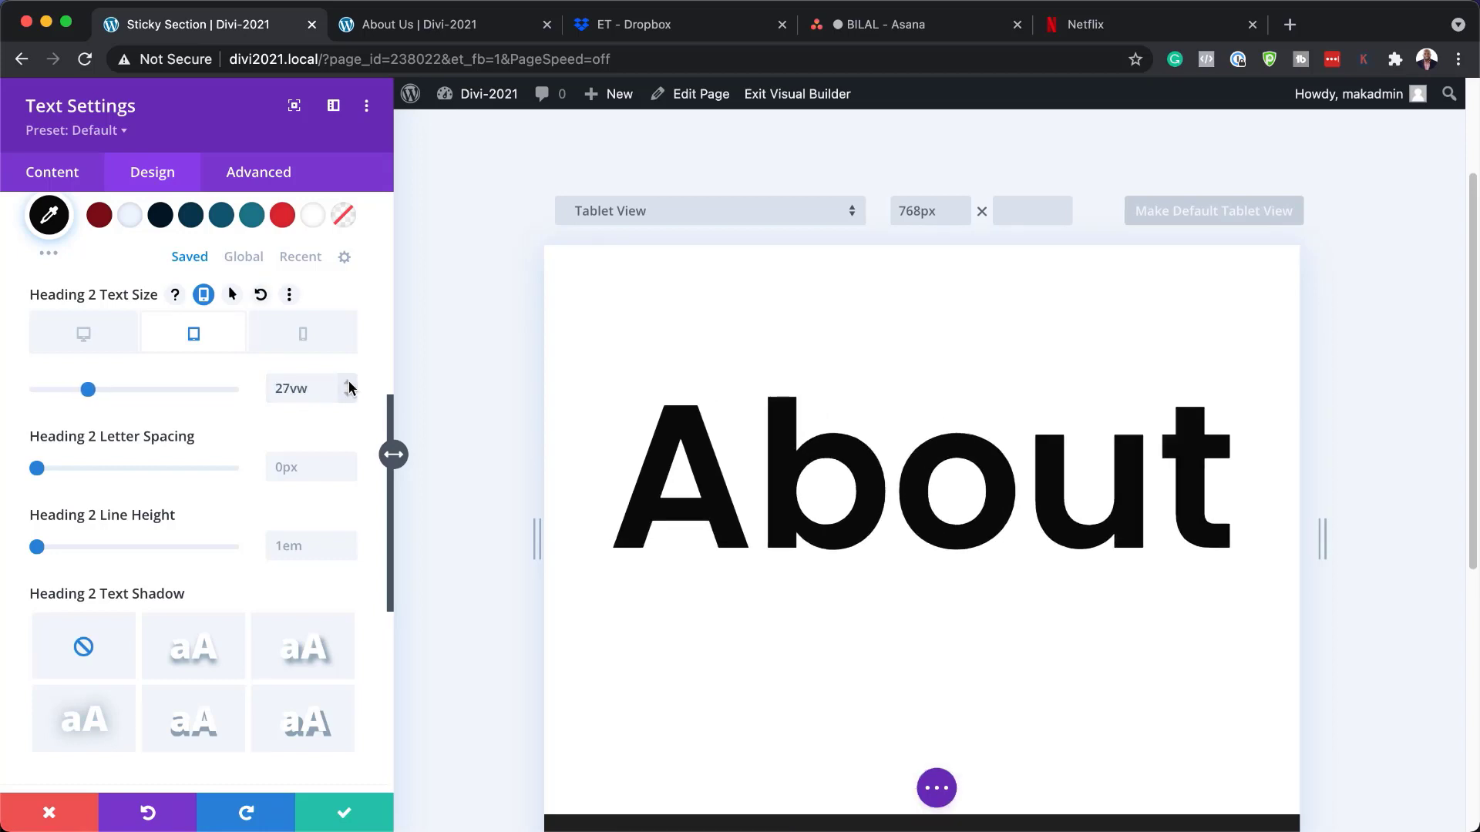
pyautogui.click(348, 382)
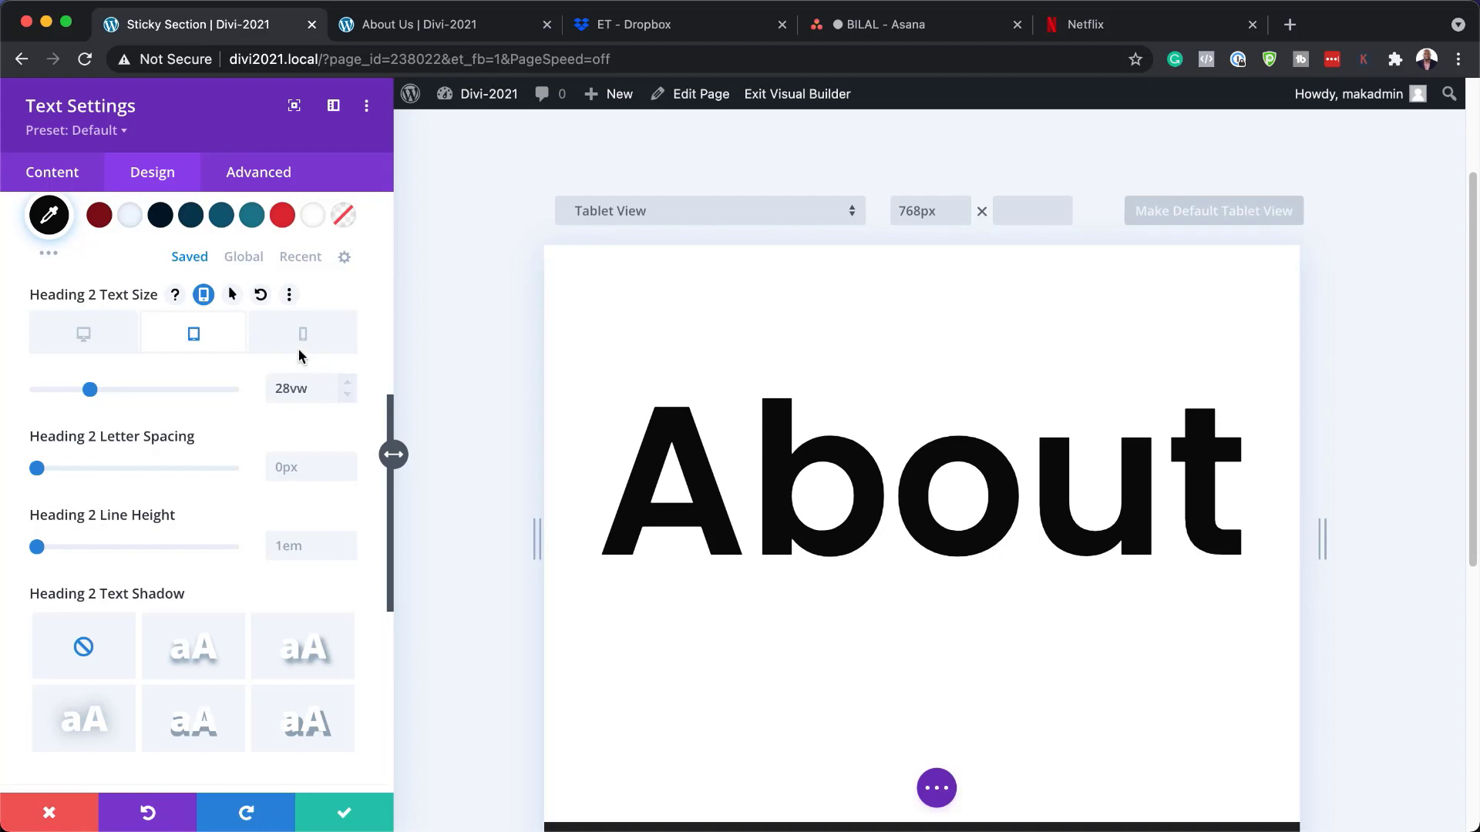
# Check the phone text size, return to the desktop view and save the text module settings
pyautogui.click(270, 346)
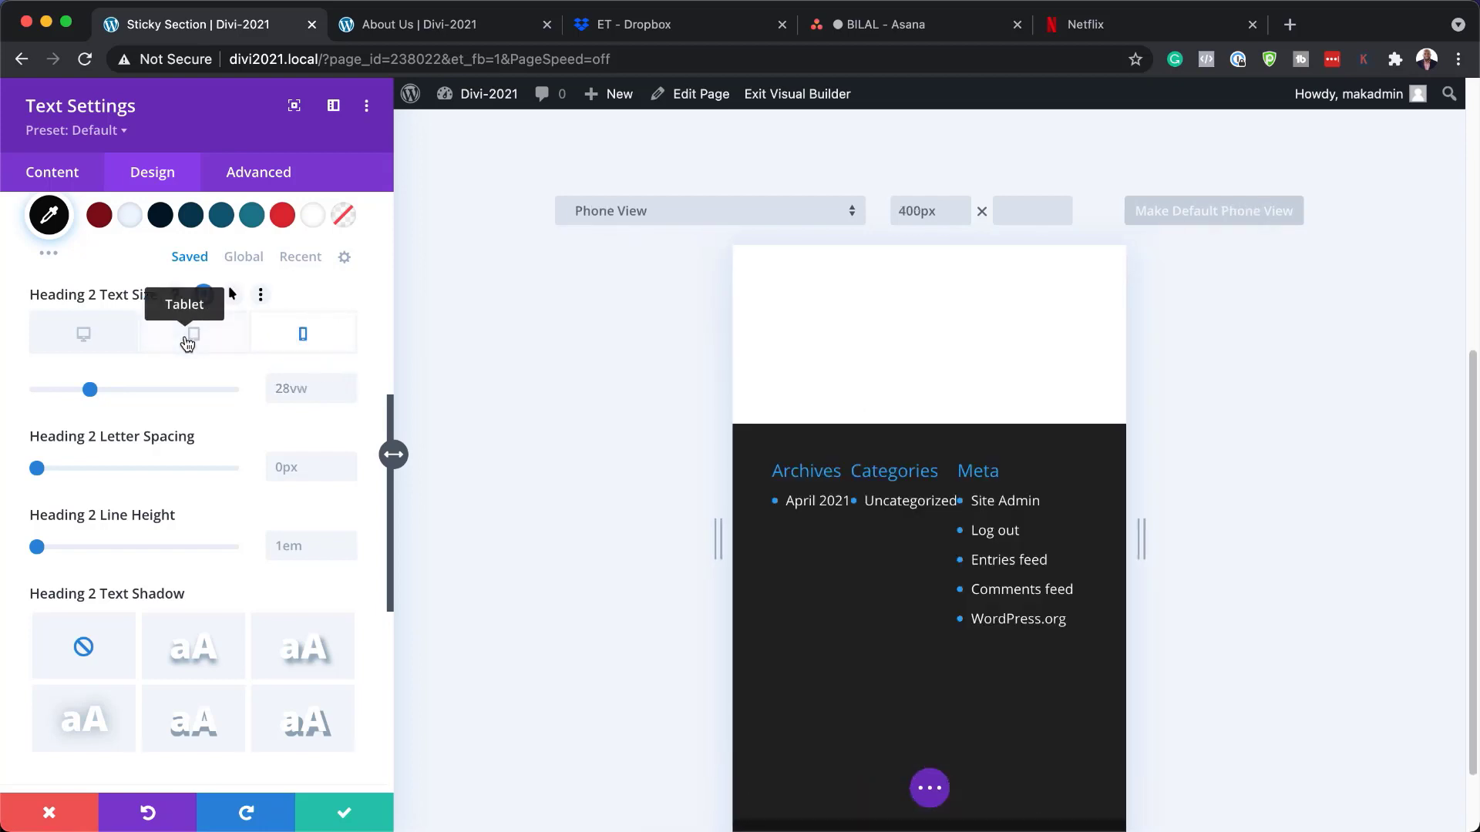
pyautogui.click(106, 343)
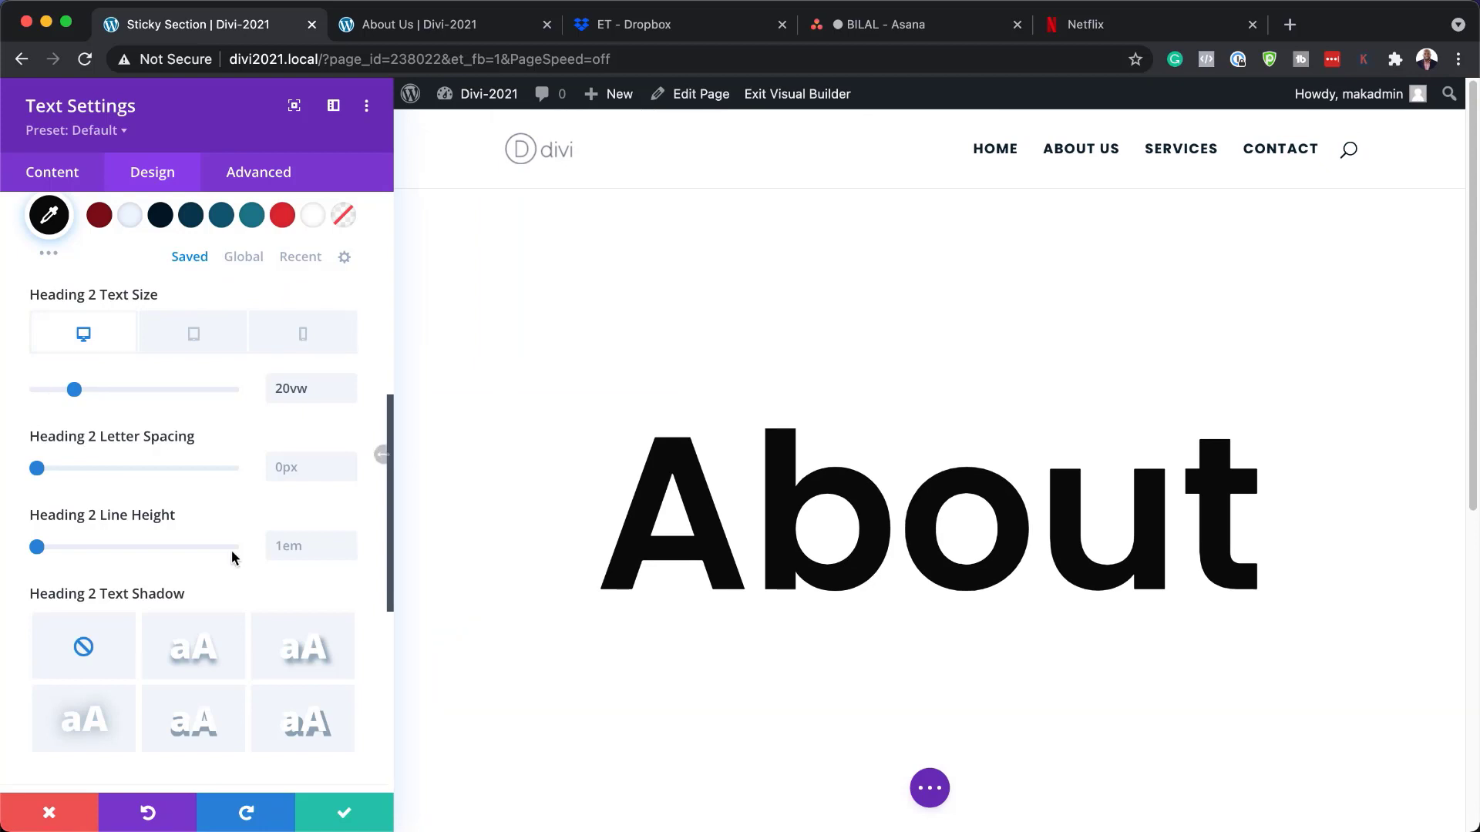
pyautogui.click(343, 812)
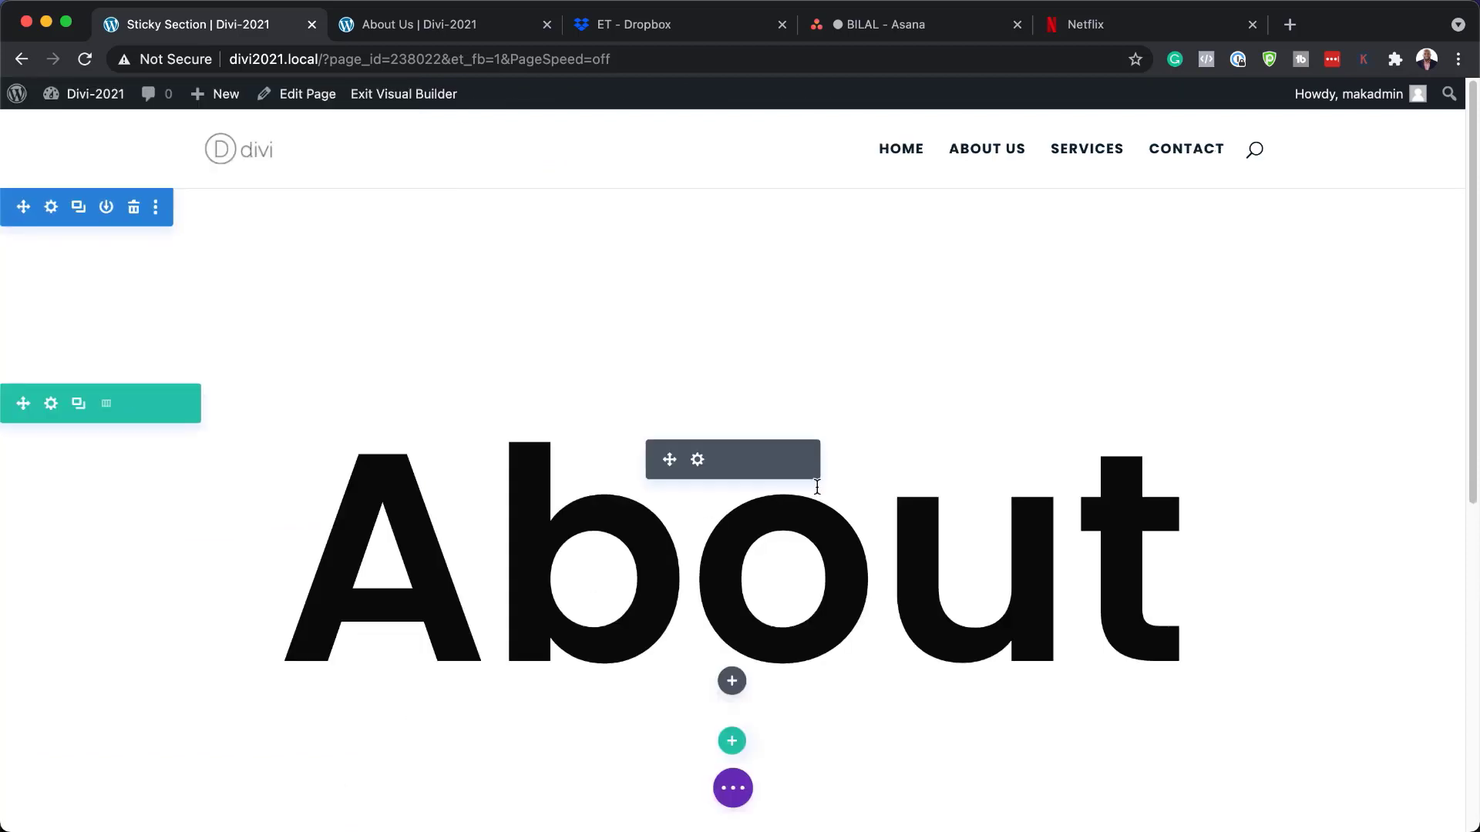
# Insert a one-third/two-thirds column row below the "About" heading row without adding a module
pyautogui.scroll(-5, 775, 503)
pyautogui.click(732, 568)
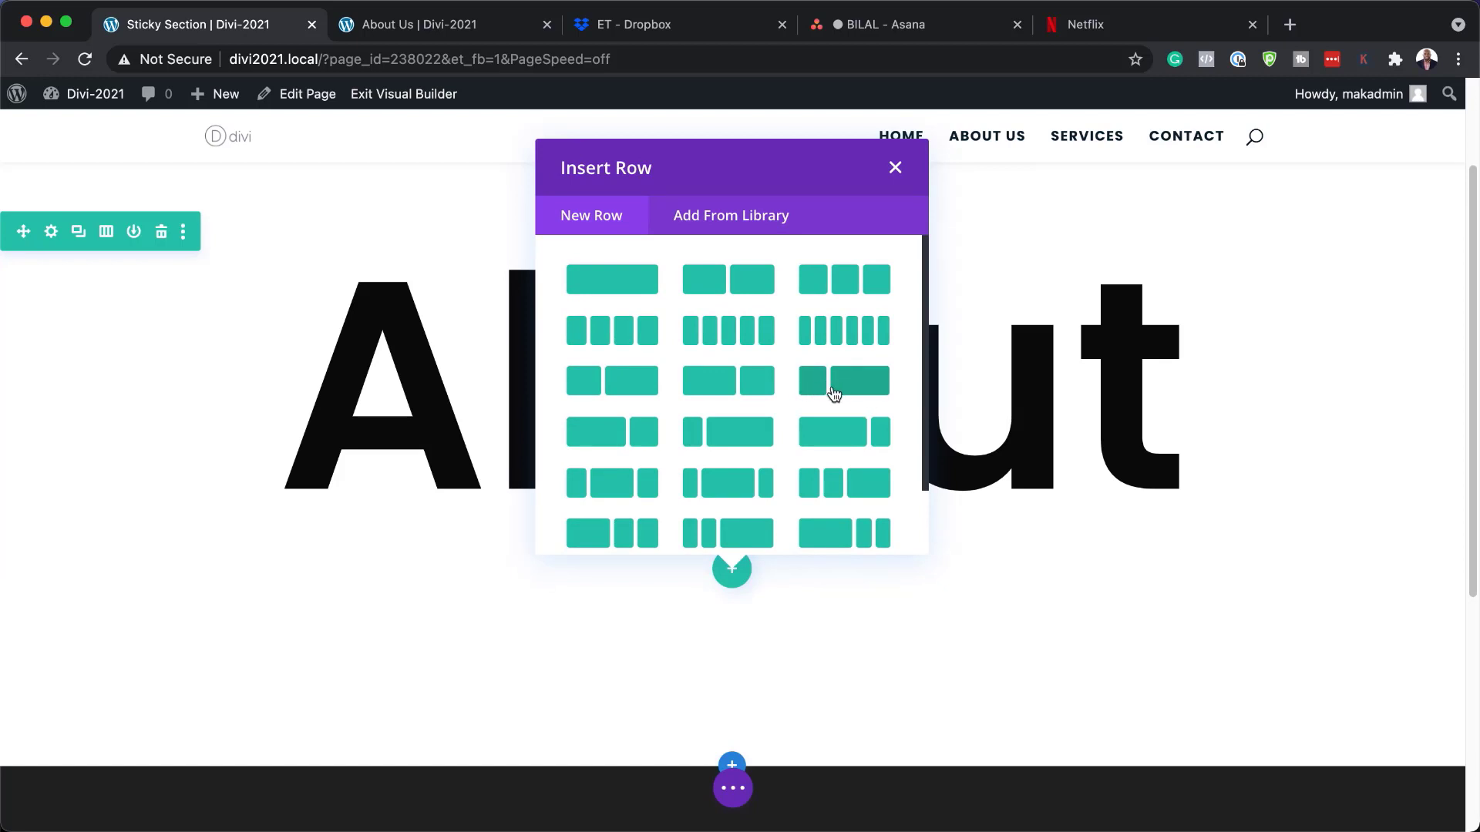
pyautogui.click(848, 392)
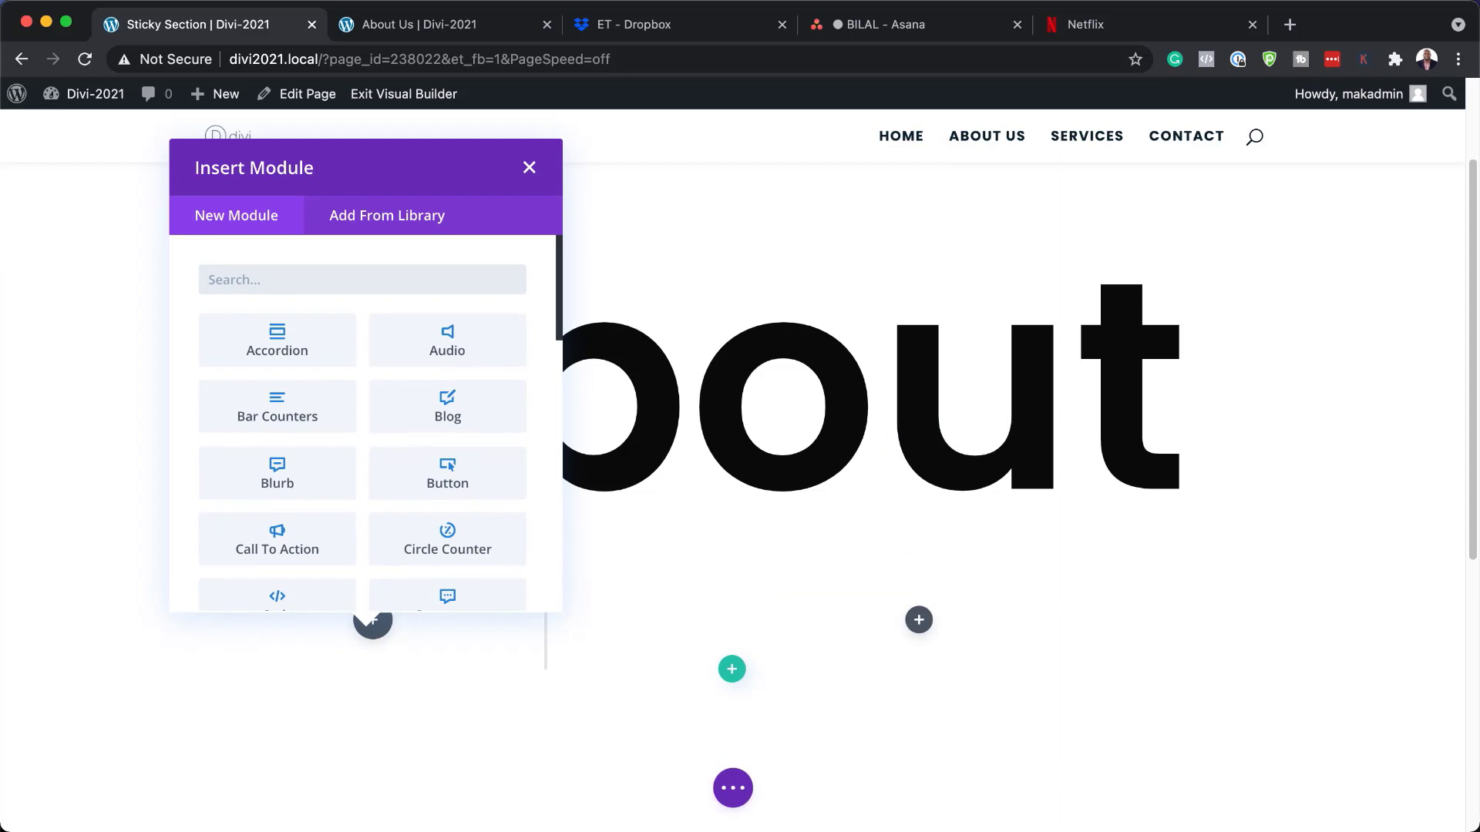
pyautogui.click(530, 170)
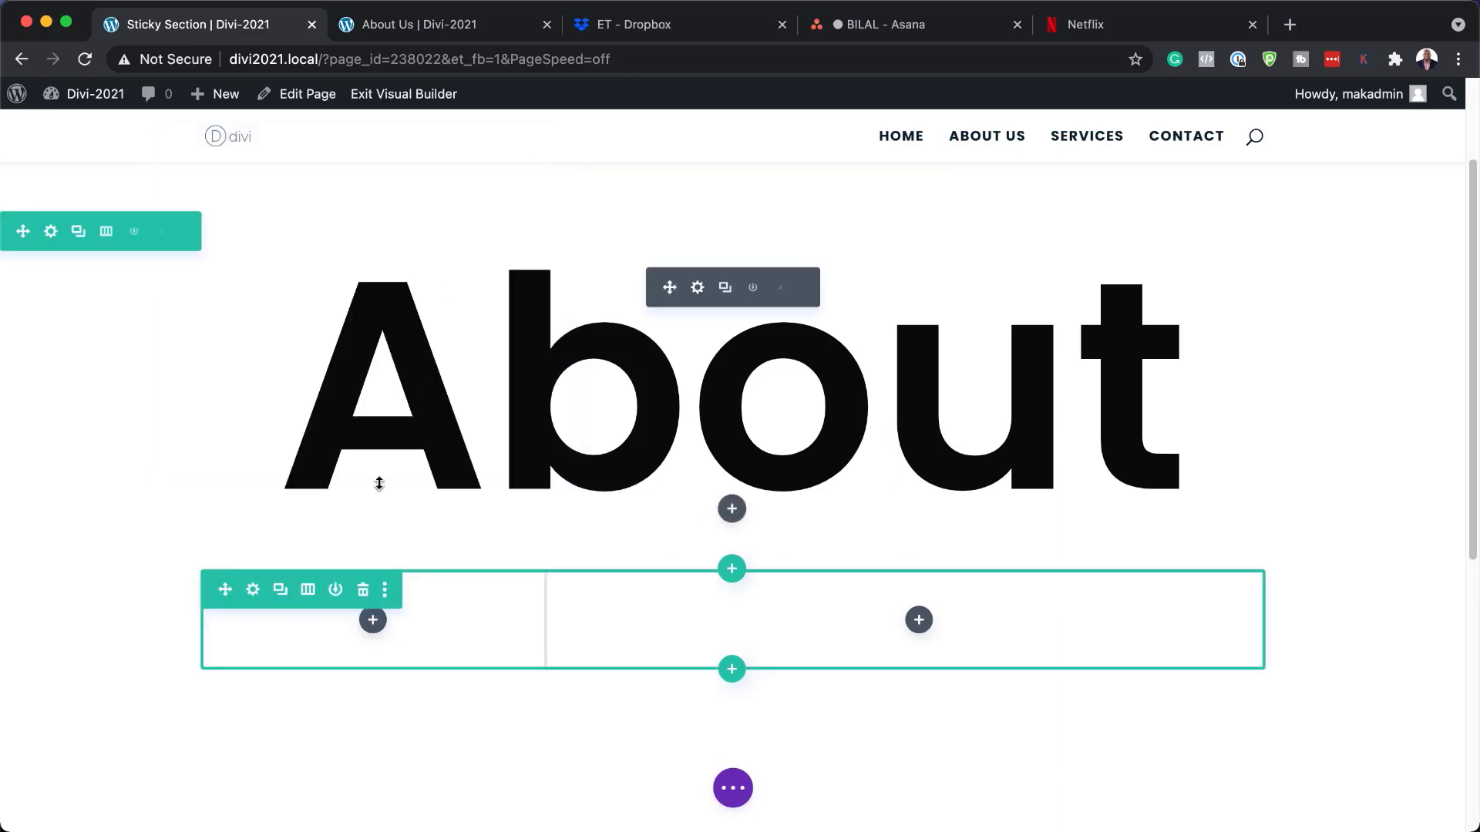
# Enable a custom gutter width for the new two-column row and set it to 1
pyautogui.click(253, 591)
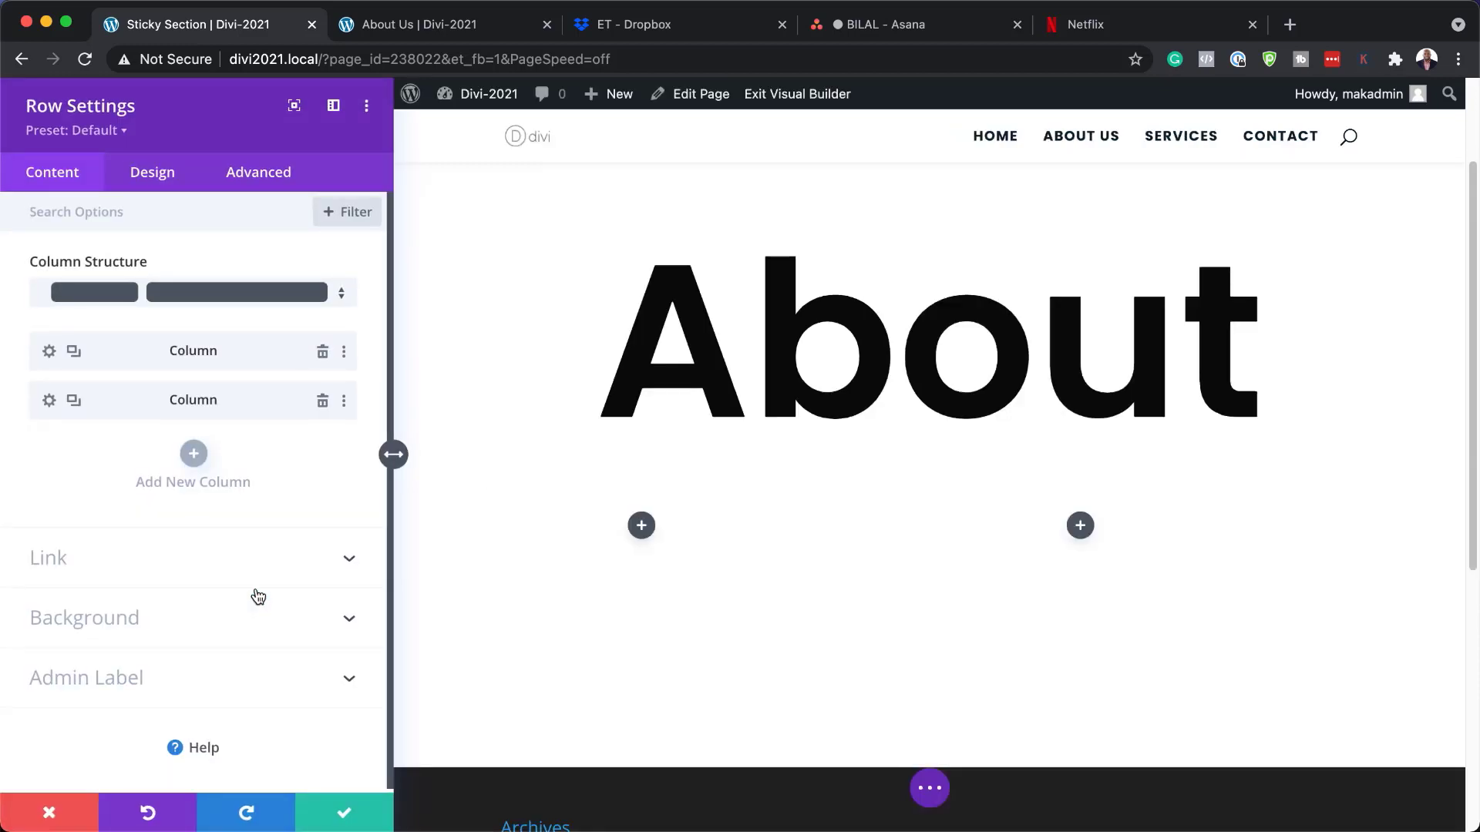
pyautogui.click(153, 182)
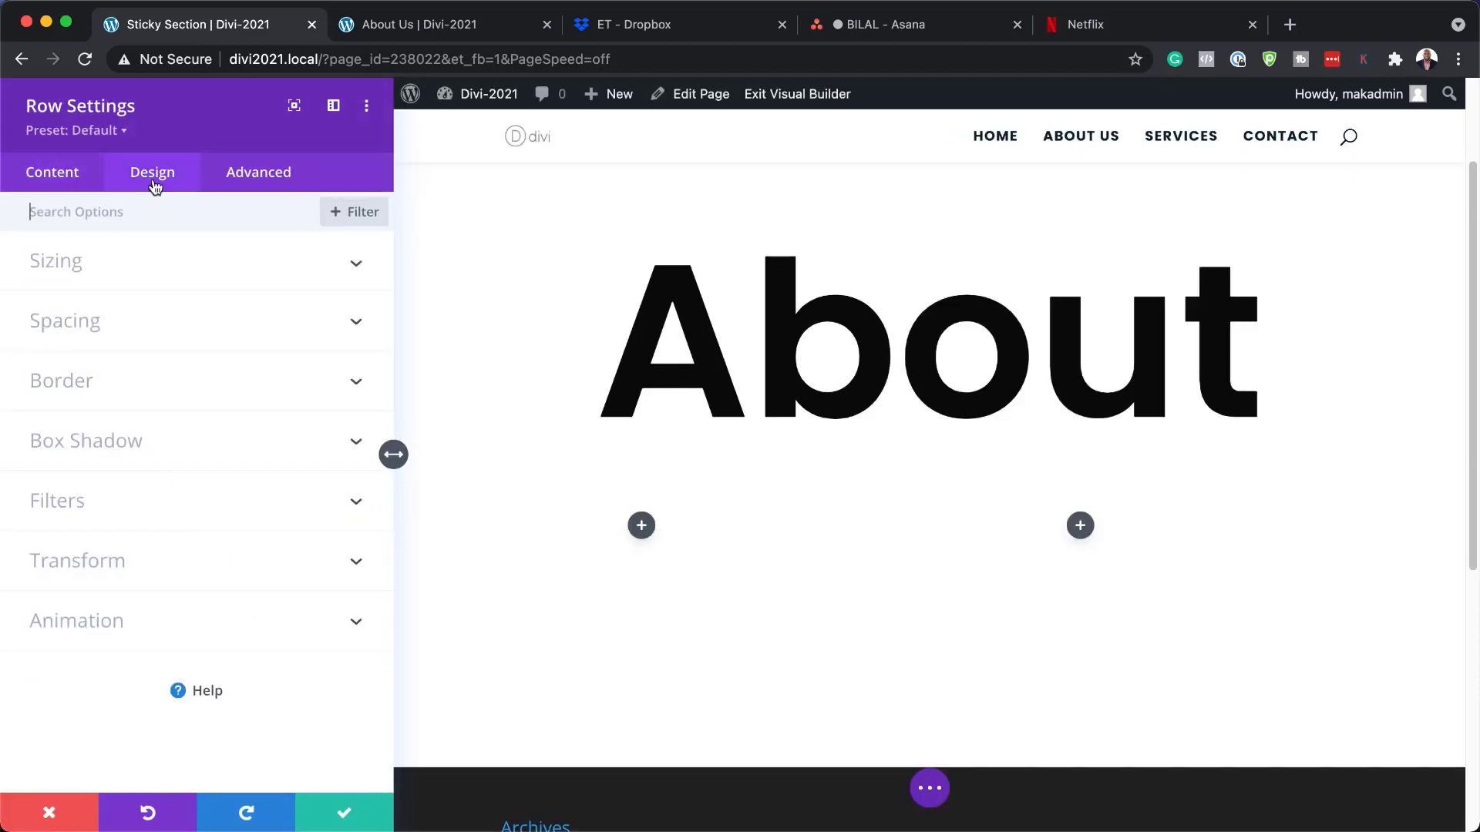
pyautogui.click(81, 261)
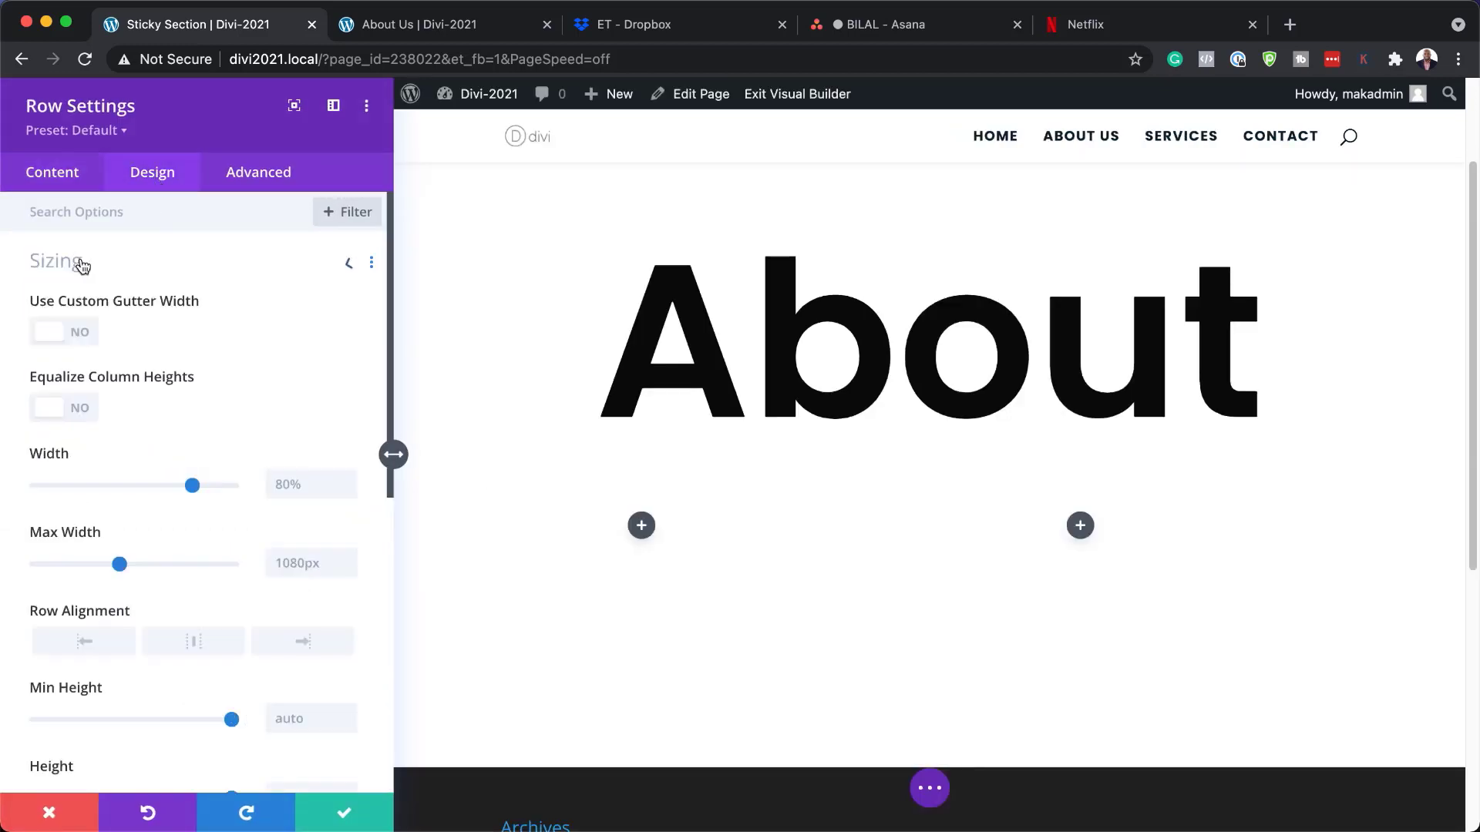
pyautogui.click(80, 334)
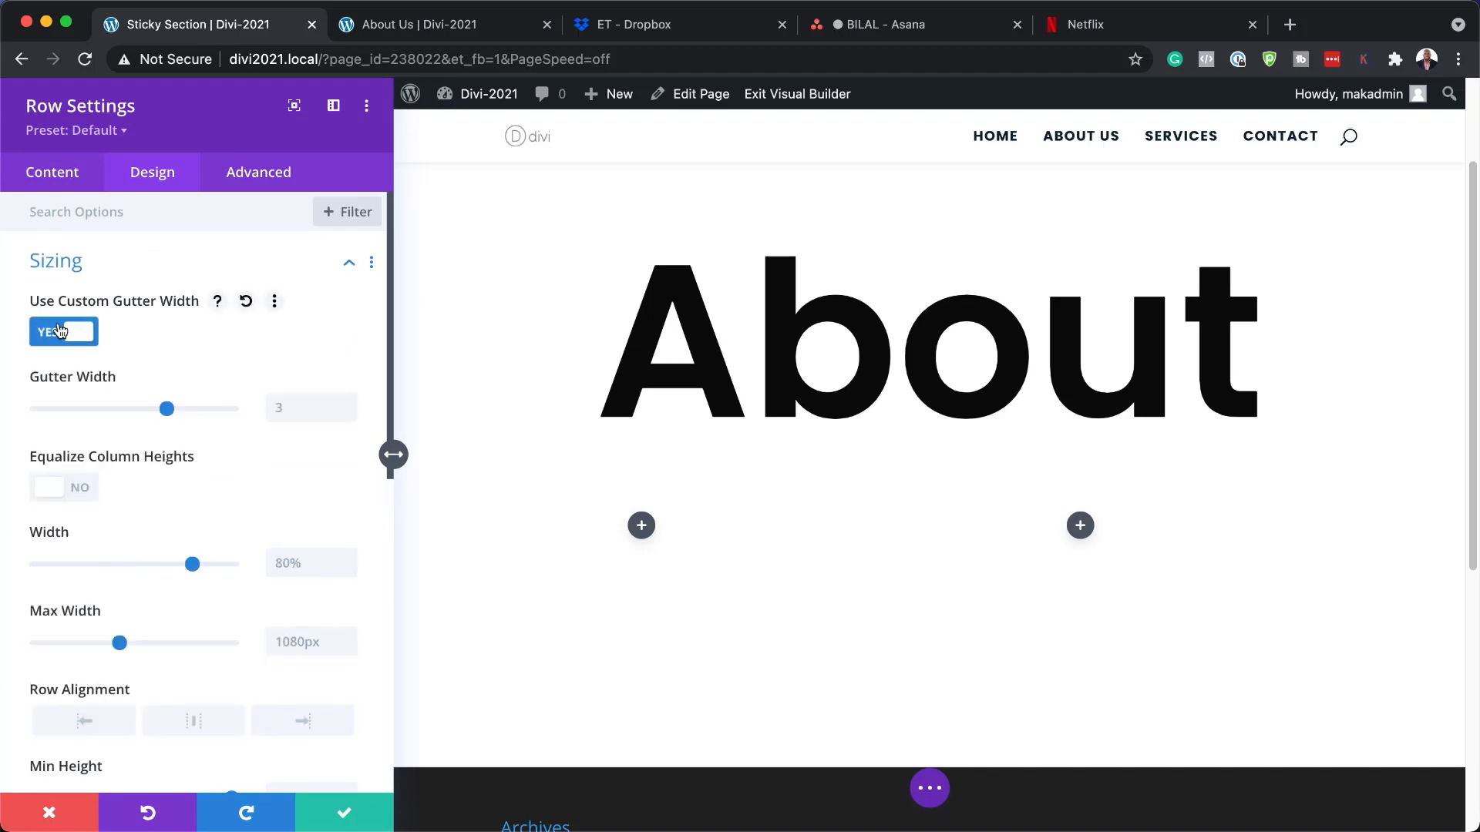
pyautogui.moveTo(168, 416); pyautogui.dragTo(47, 418)
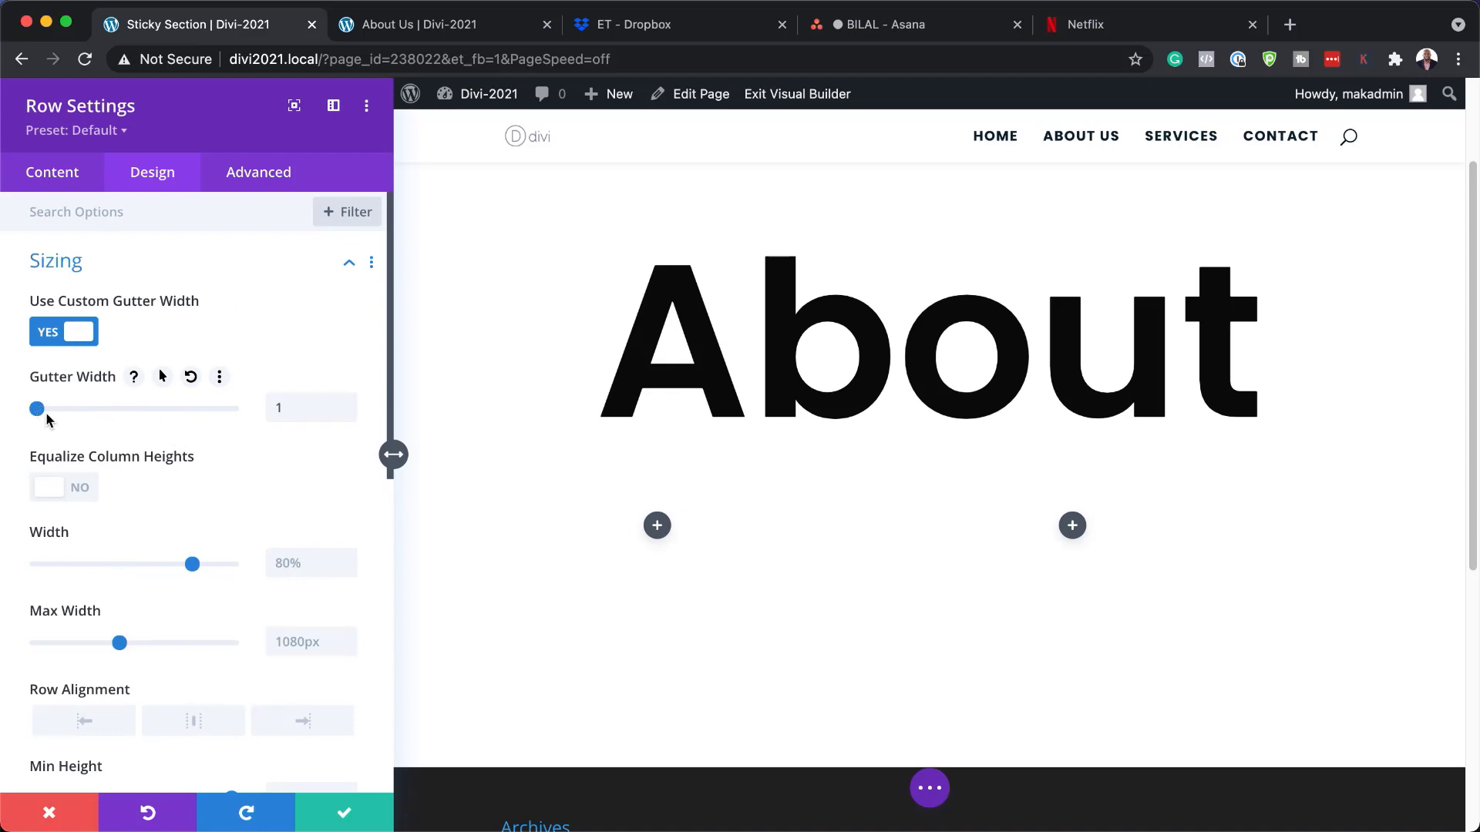
# Set the two-column row's width and max width to 100% and save the row settings
pyautogui.moveTo(194, 566); pyautogui.dragTo(316, 575)
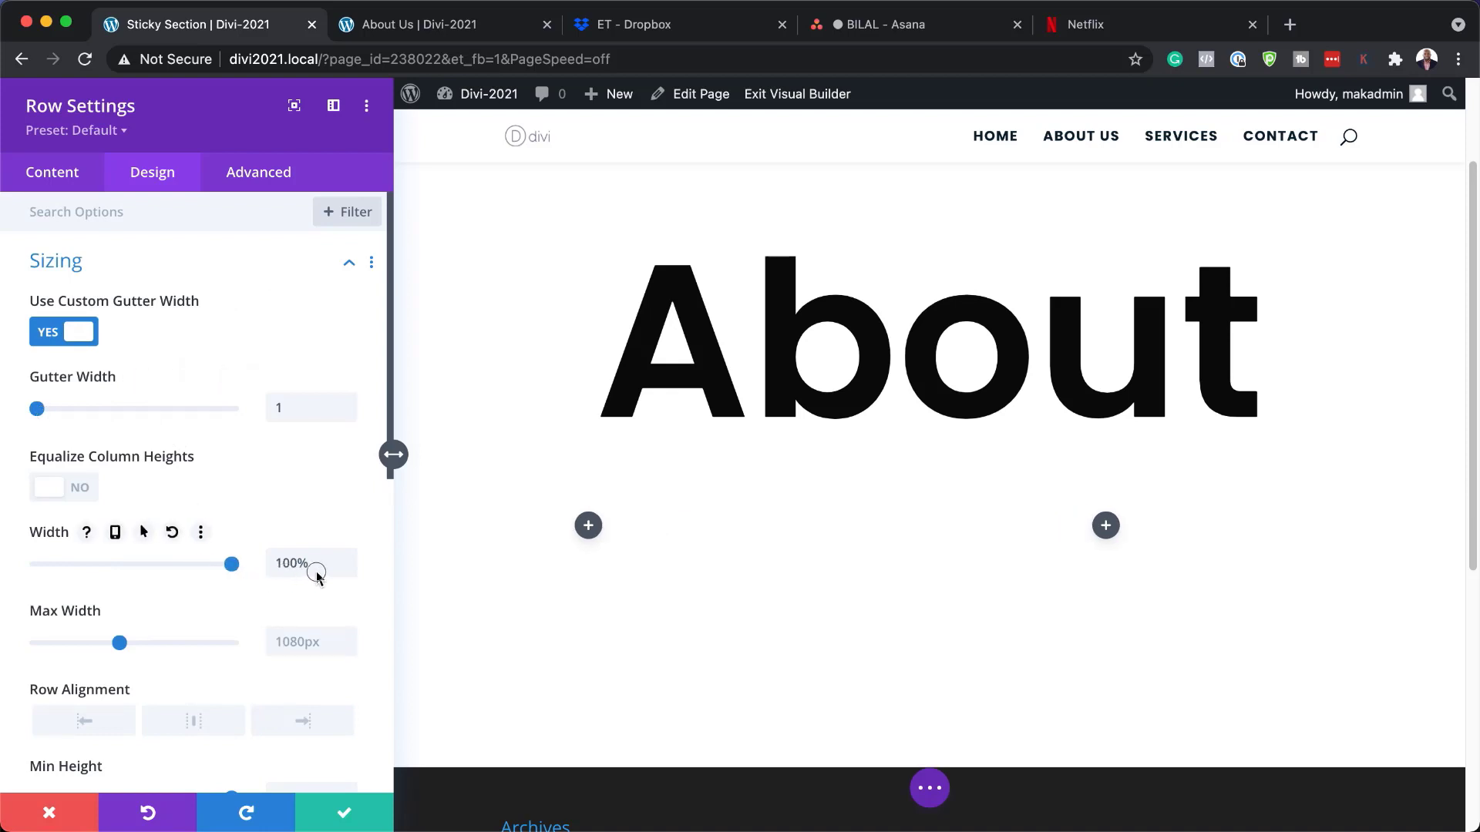
pyautogui.click(317, 566)
pyautogui.doubleClick(319, 565)
pyautogui.hotkey('ctrl', 'c')
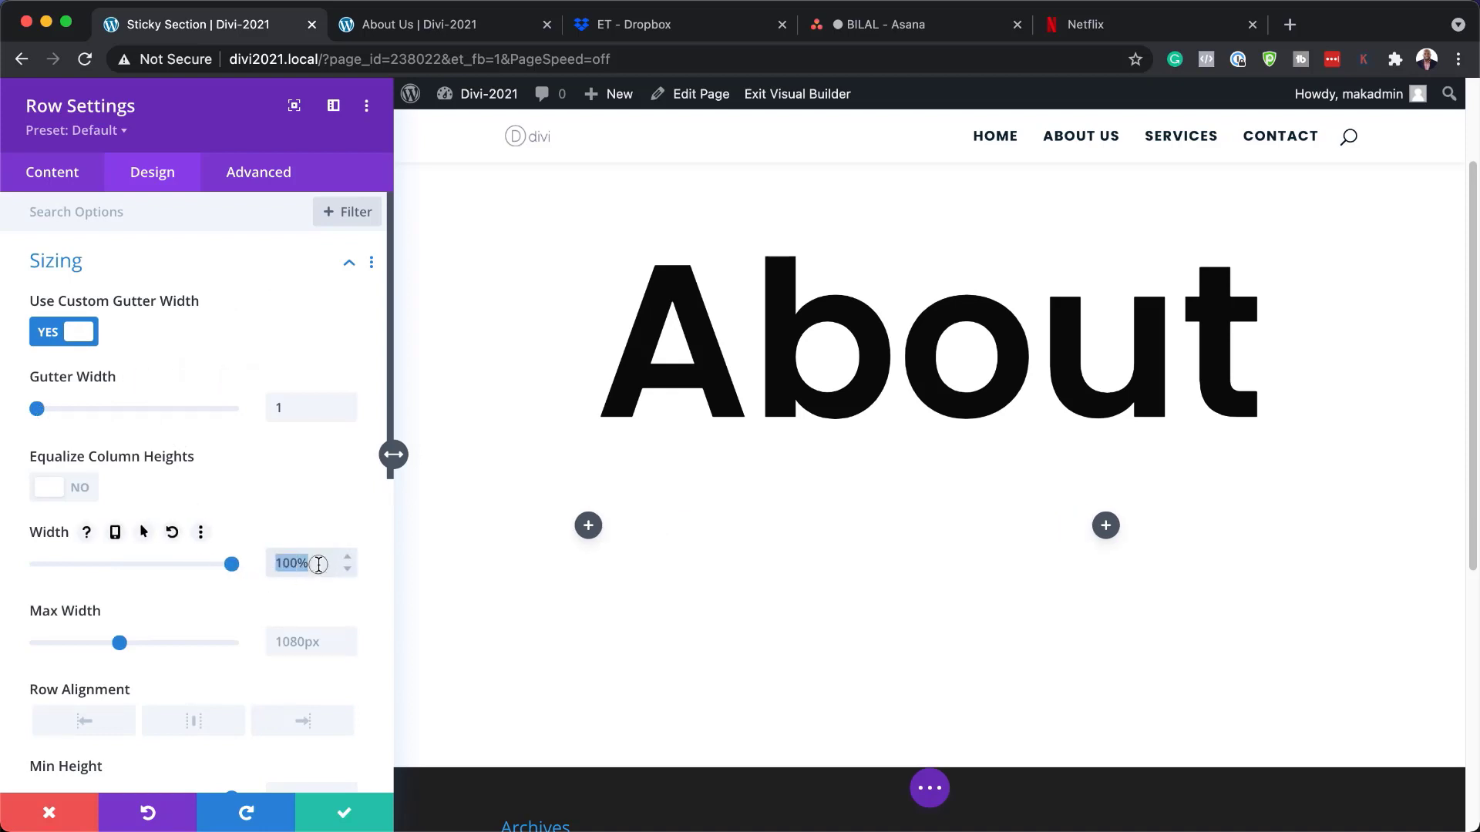
pyautogui.click(307, 627)
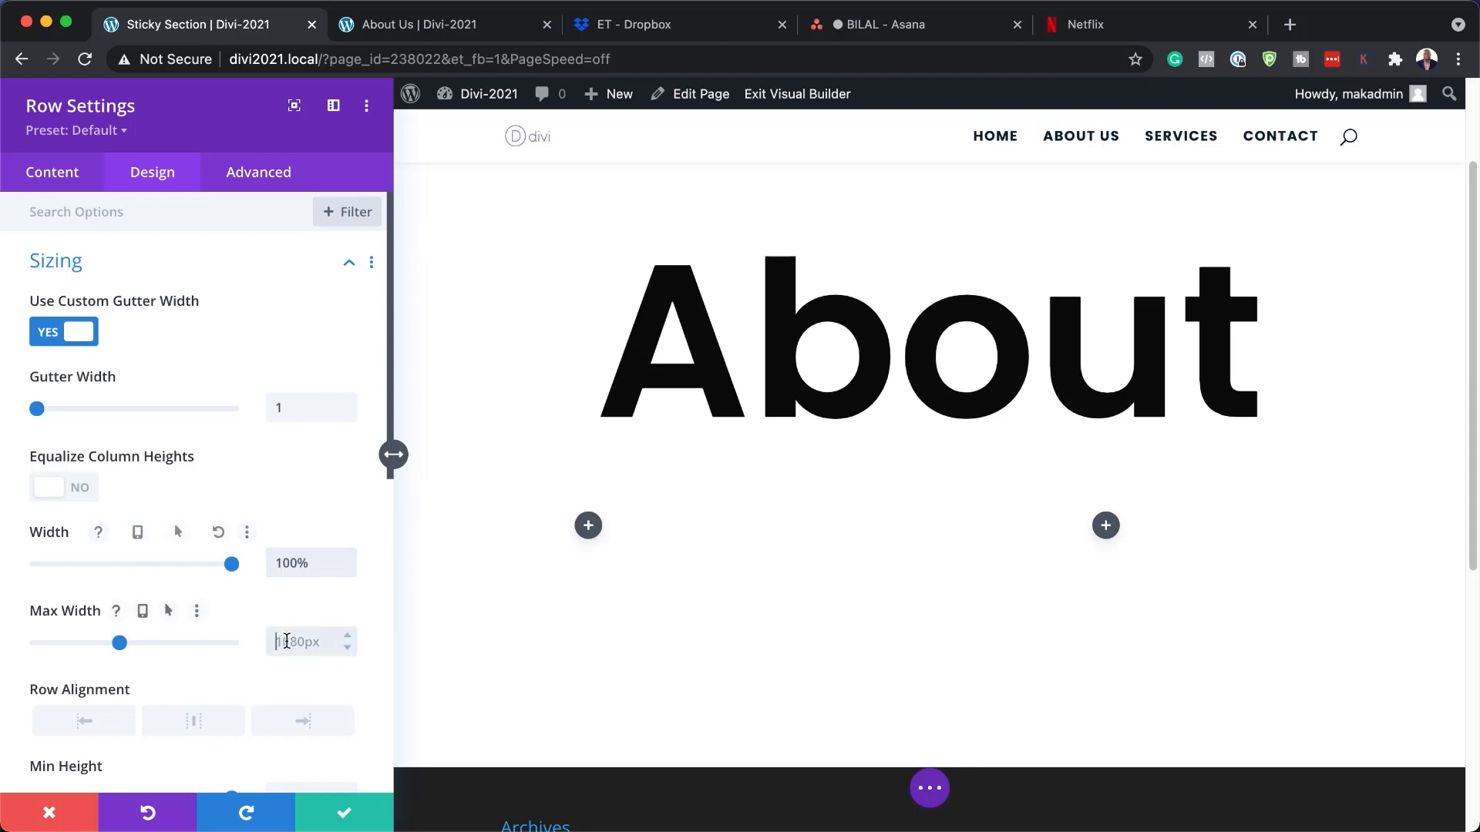
pyautogui.hotkey('ctrl', 'v')
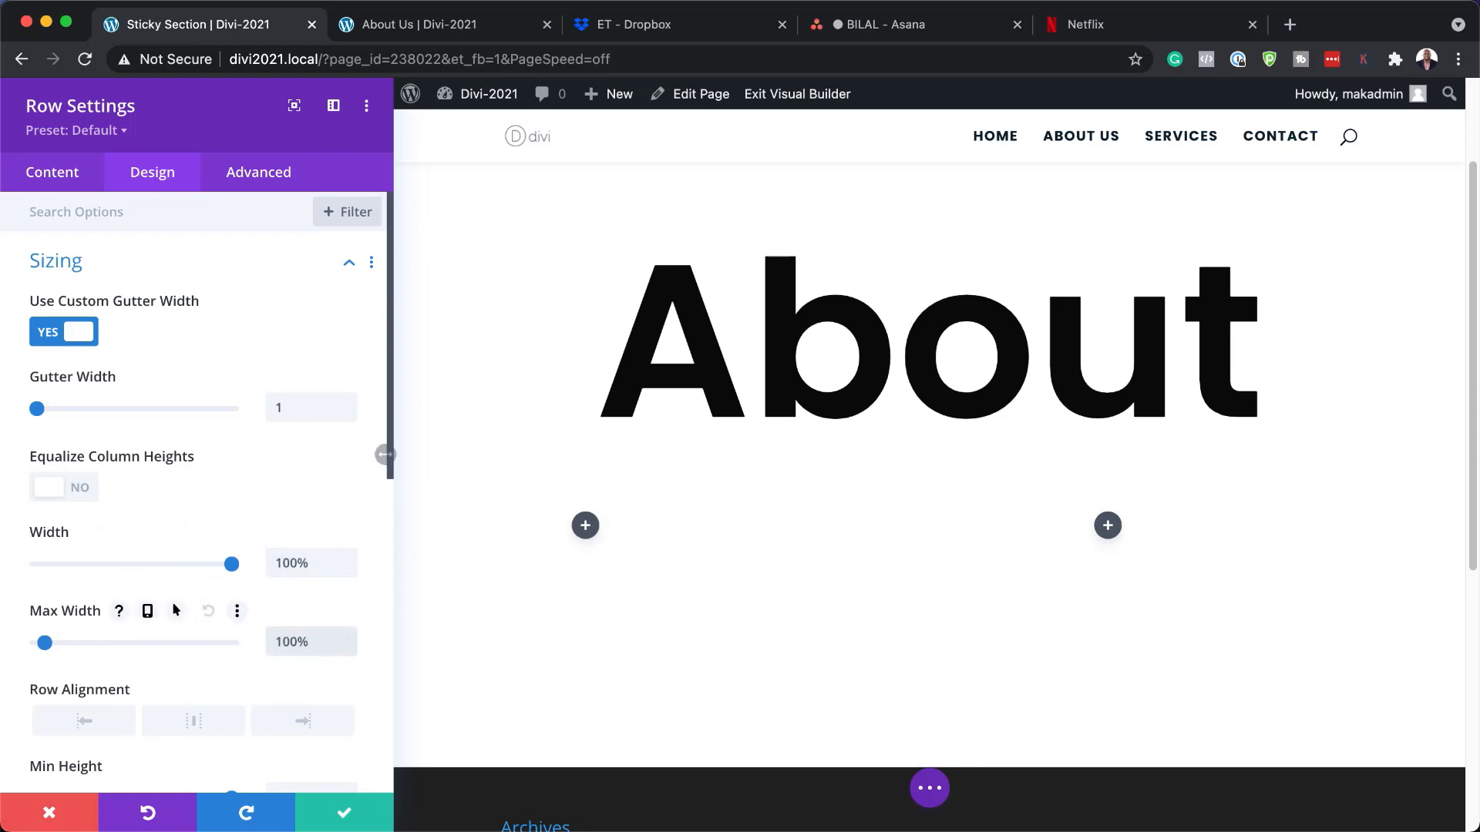
pyautogui.click(345, 815)
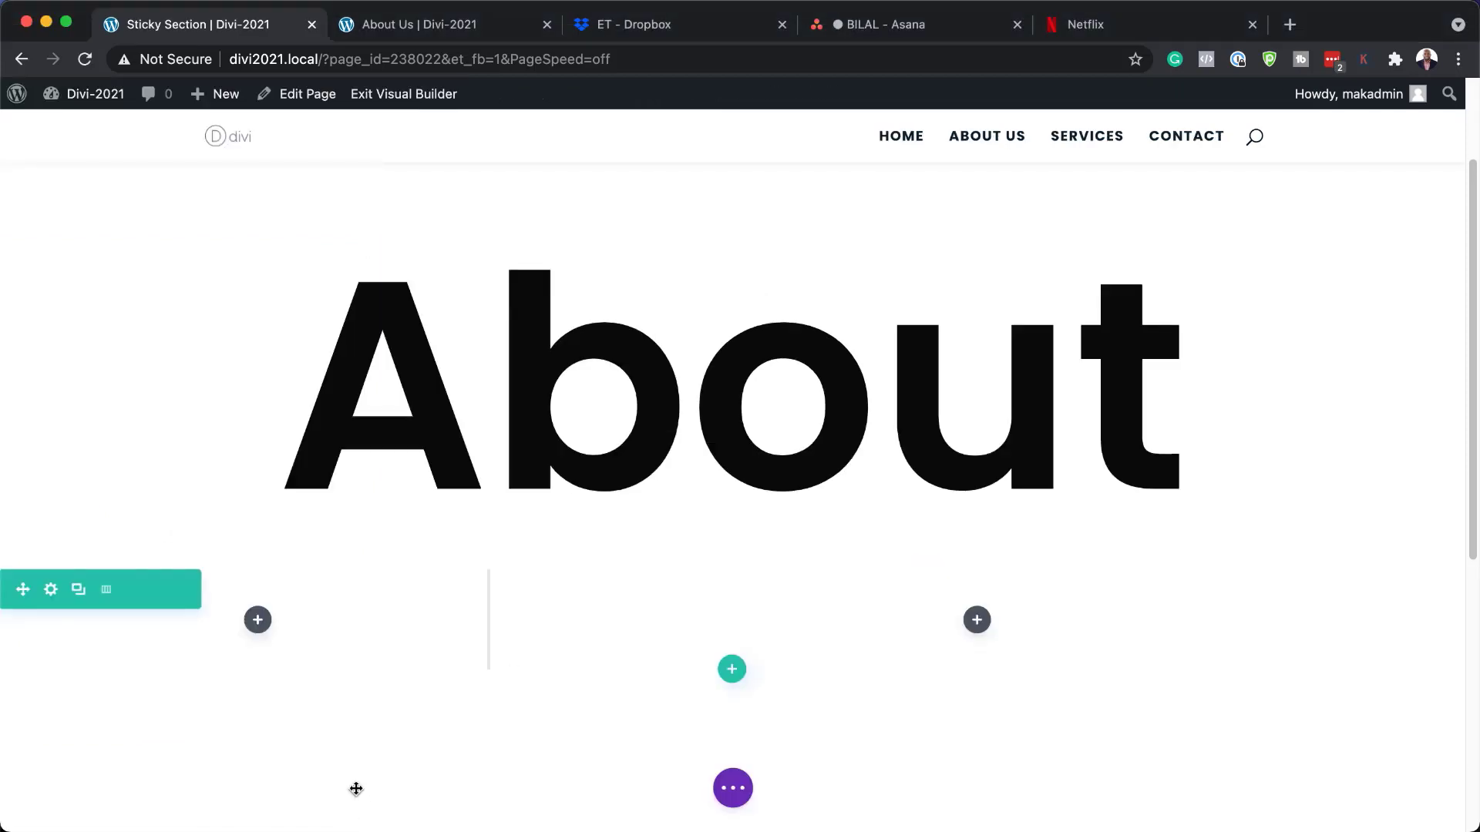
# Append a second paragraph to the wide column's text module, repeating the passage from "Nullam malesuada erat ut turpis" through "posuere a, pede."
pyautogui.scroll(-2, 966, 457)
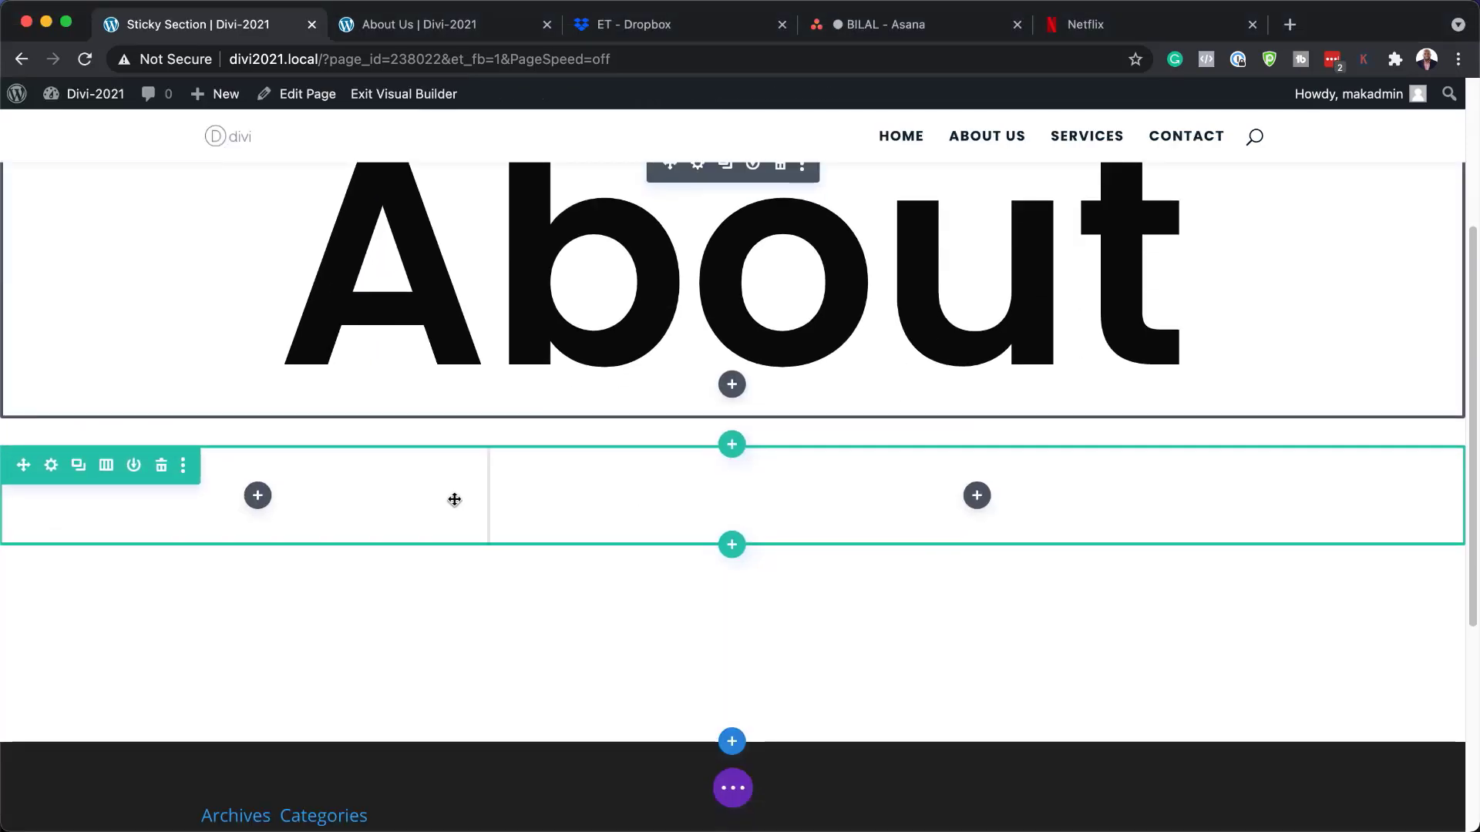
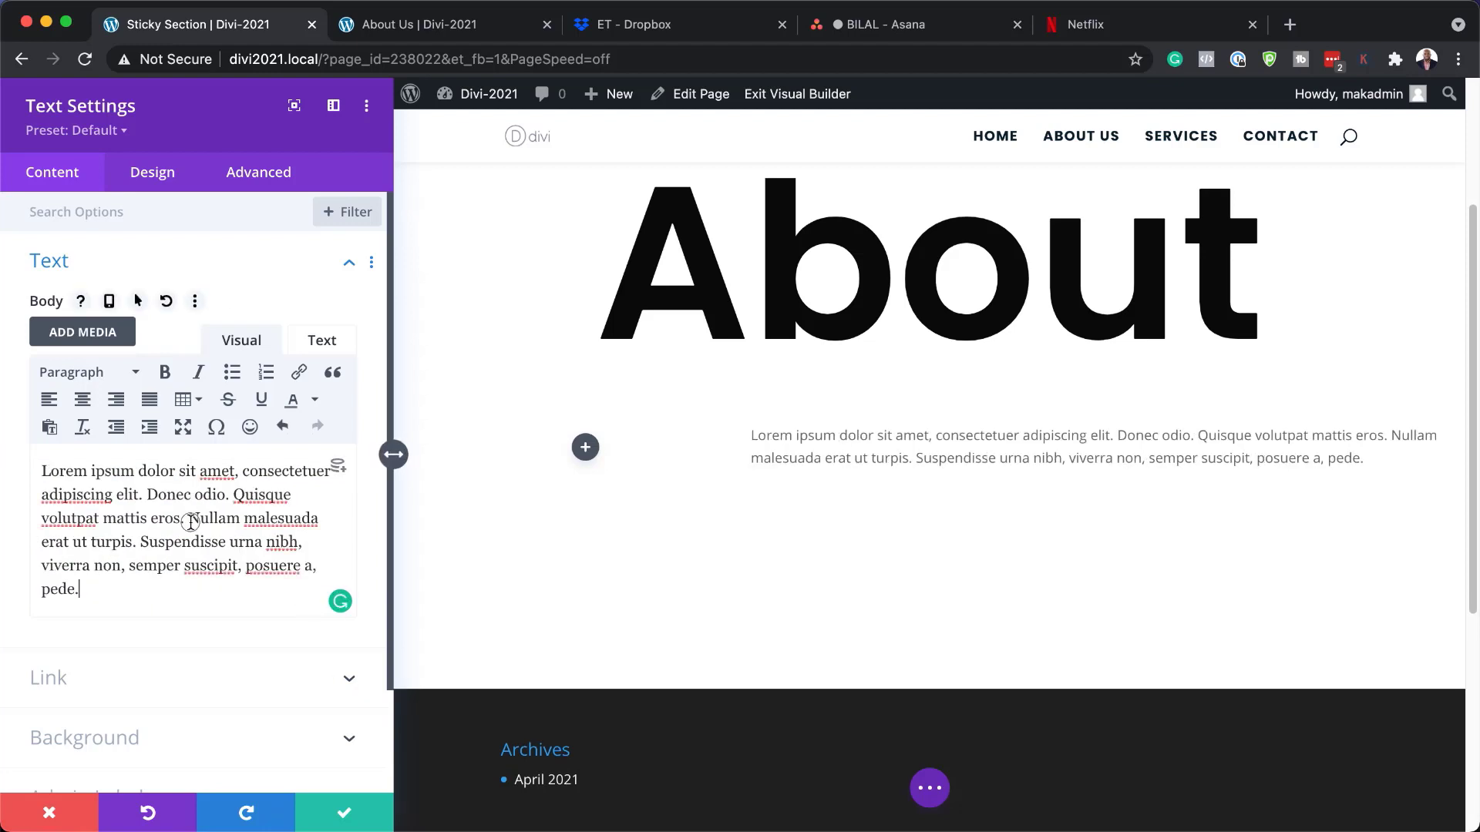
pyautogui.moveTo(188, 518); pyautogui.dragTo(303, 590)
pyautogui.press('super+c')
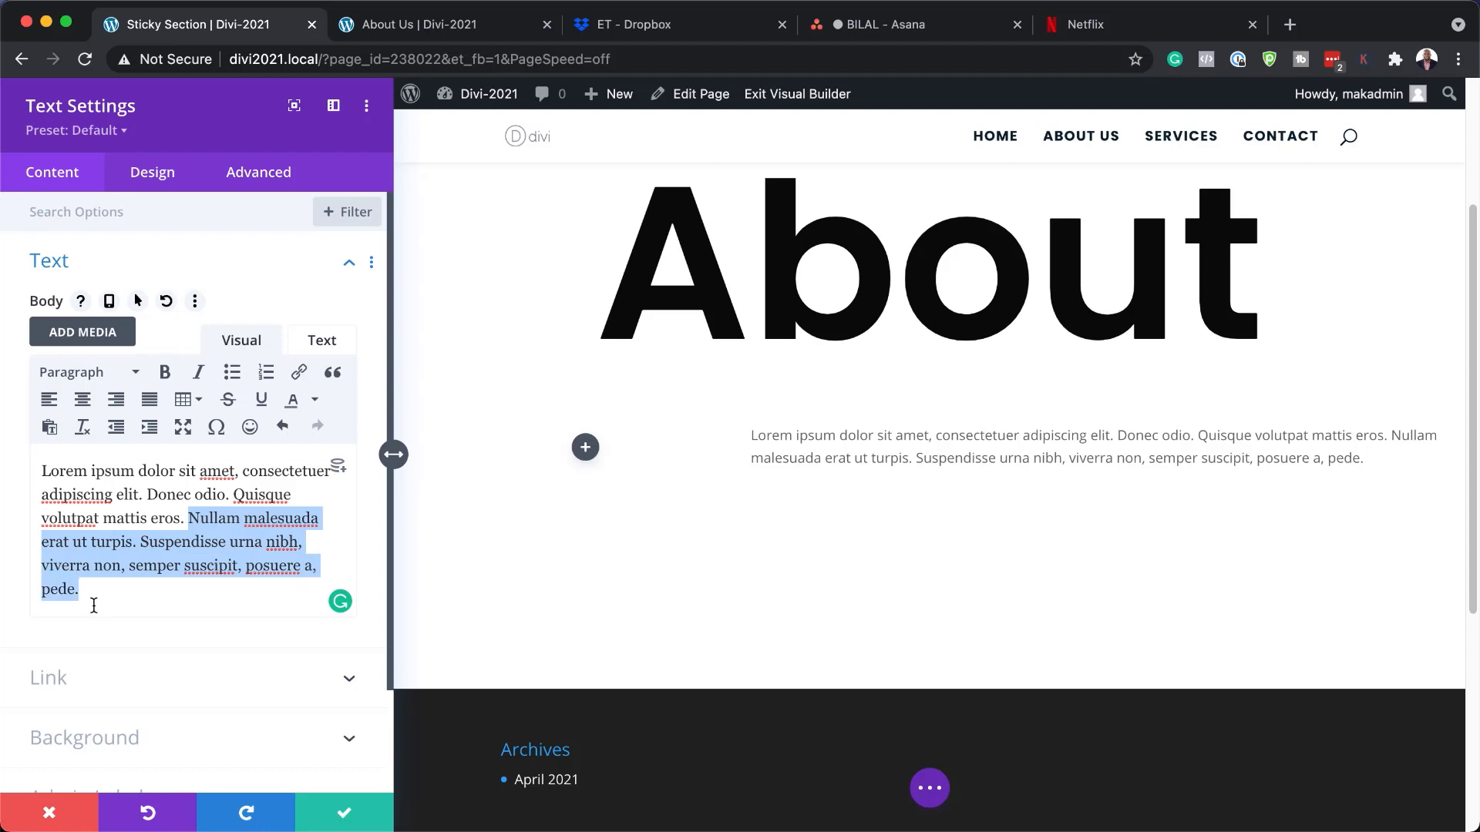
pyautogui.click(154, 598)
pyautogui.press('Return')
pyautogui.press('super+v')
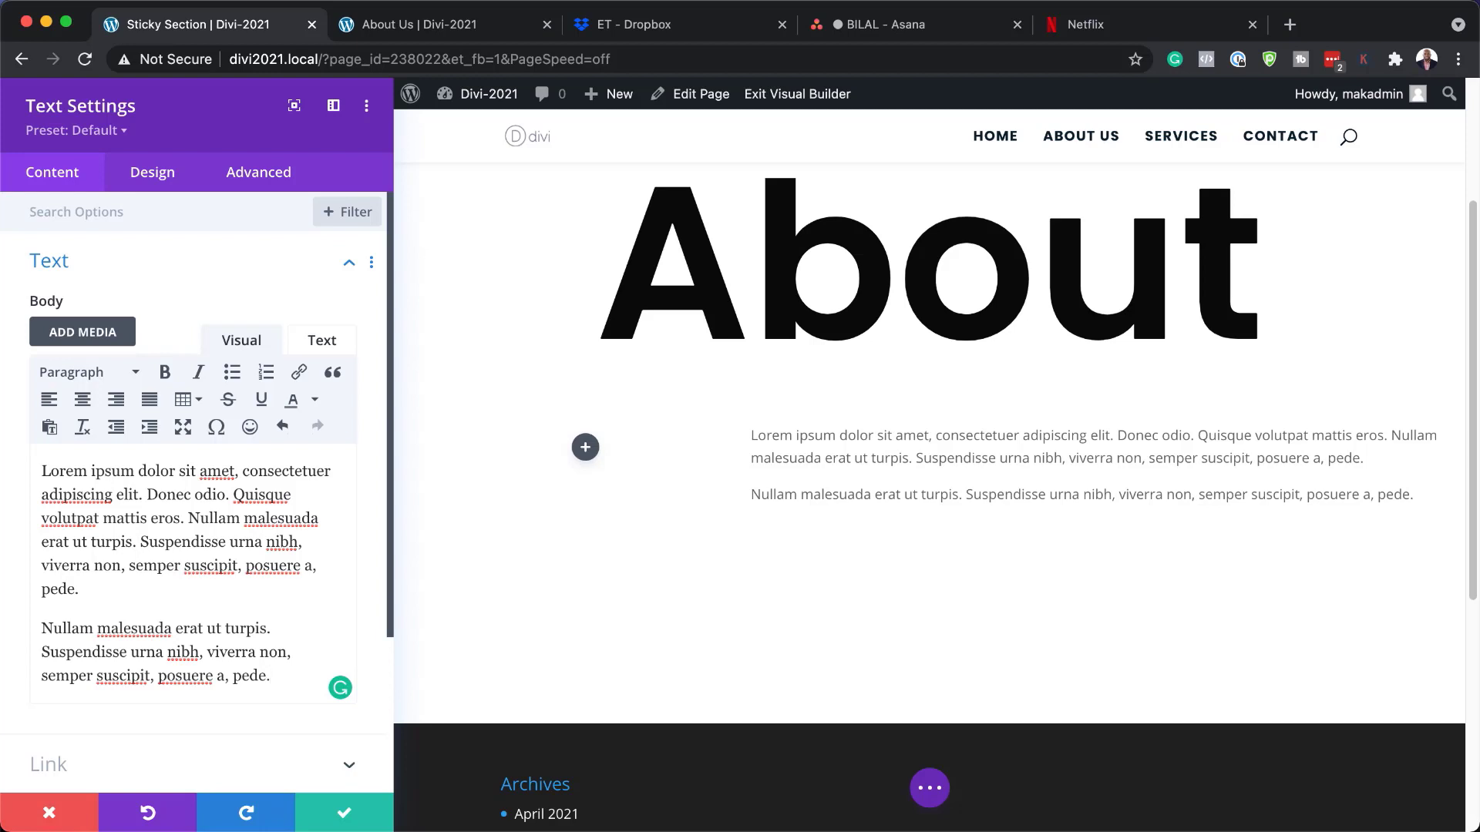
# Set the body text's font to Poppins and its color to the recently used near-black #0a0a0a
pyautogui.click(151, 172)
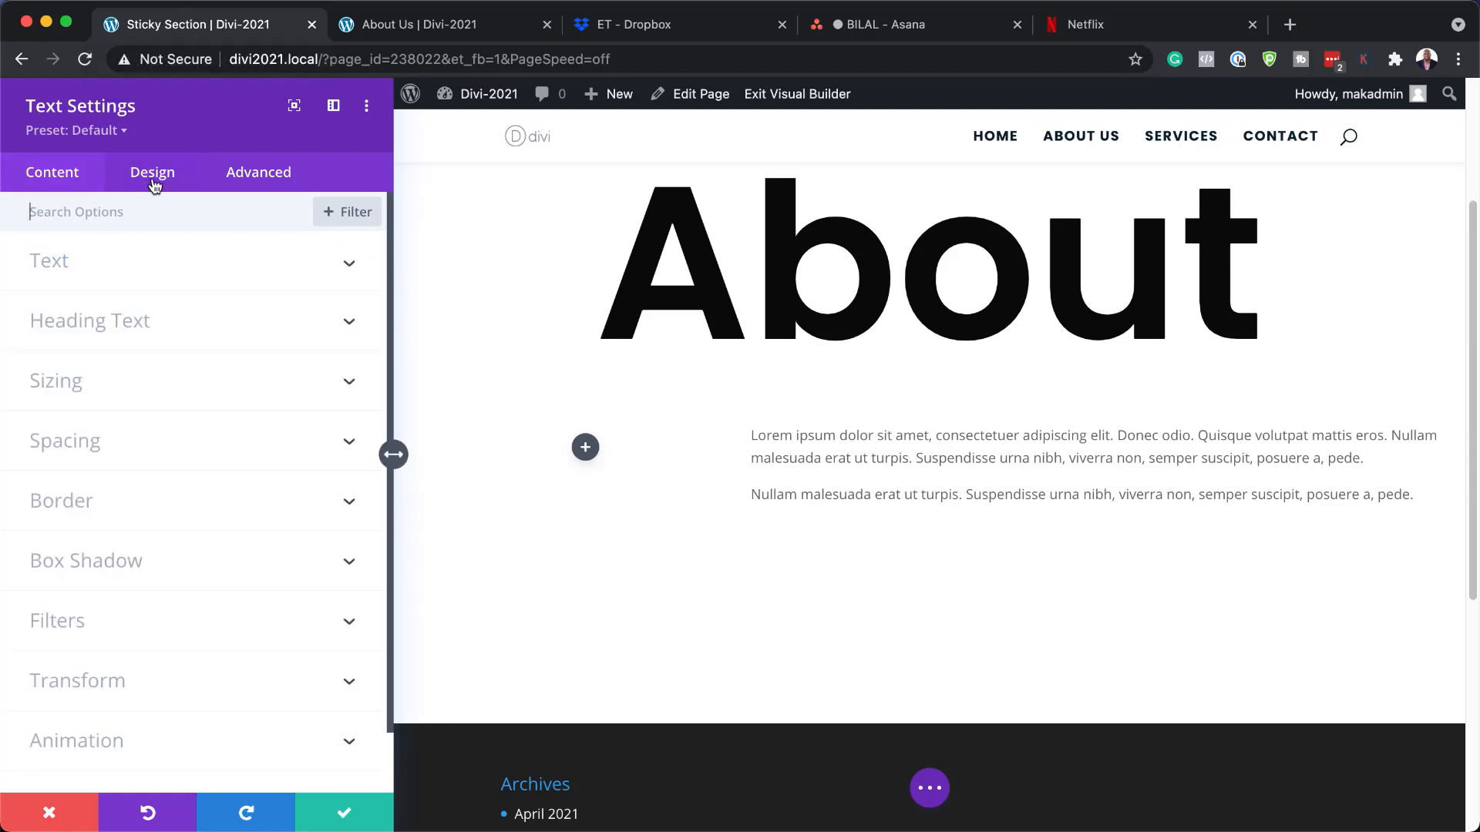
pyautogui.click(98, 271)
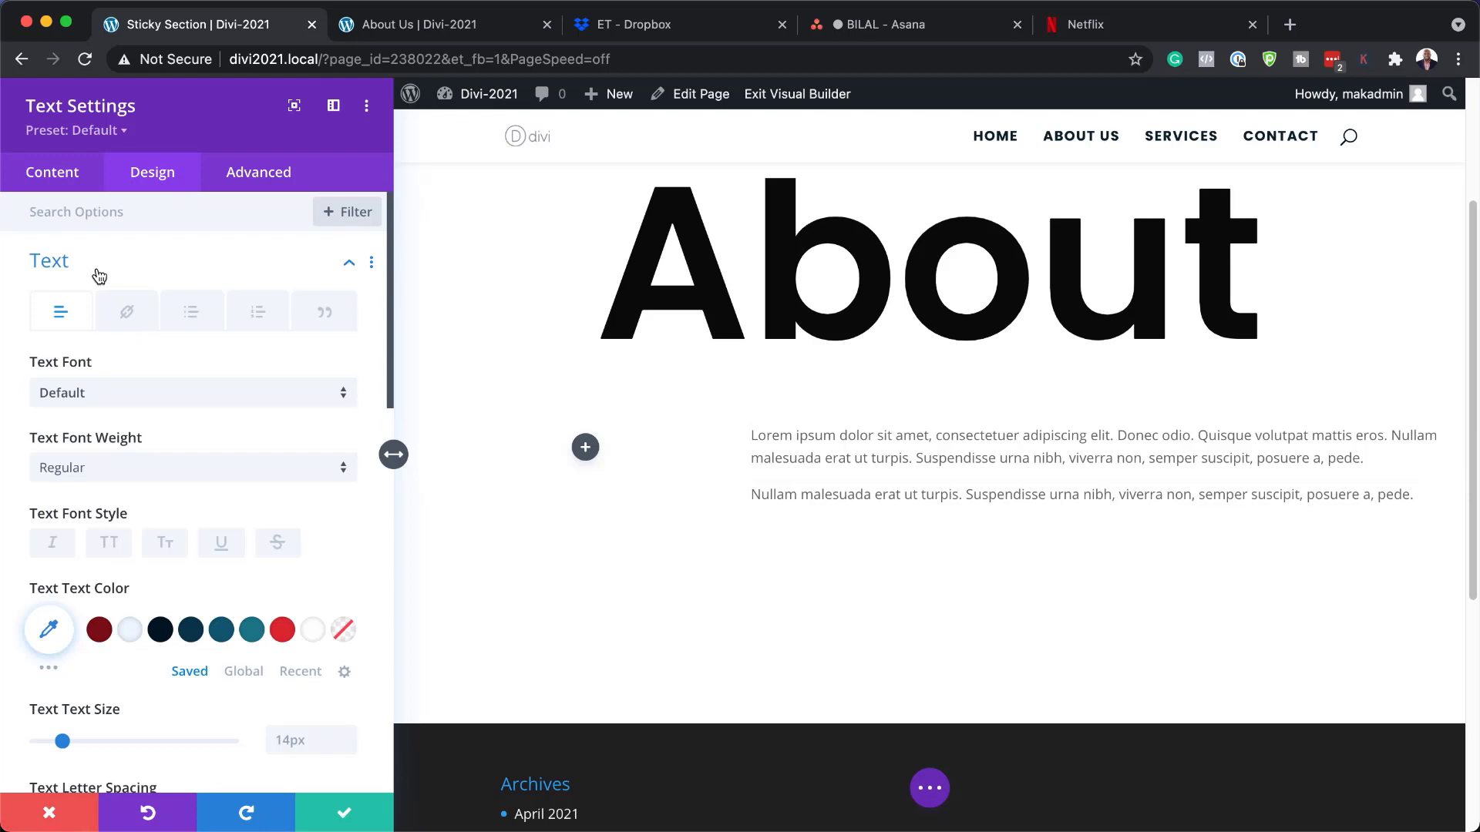
pyautogui.click(100, 395)
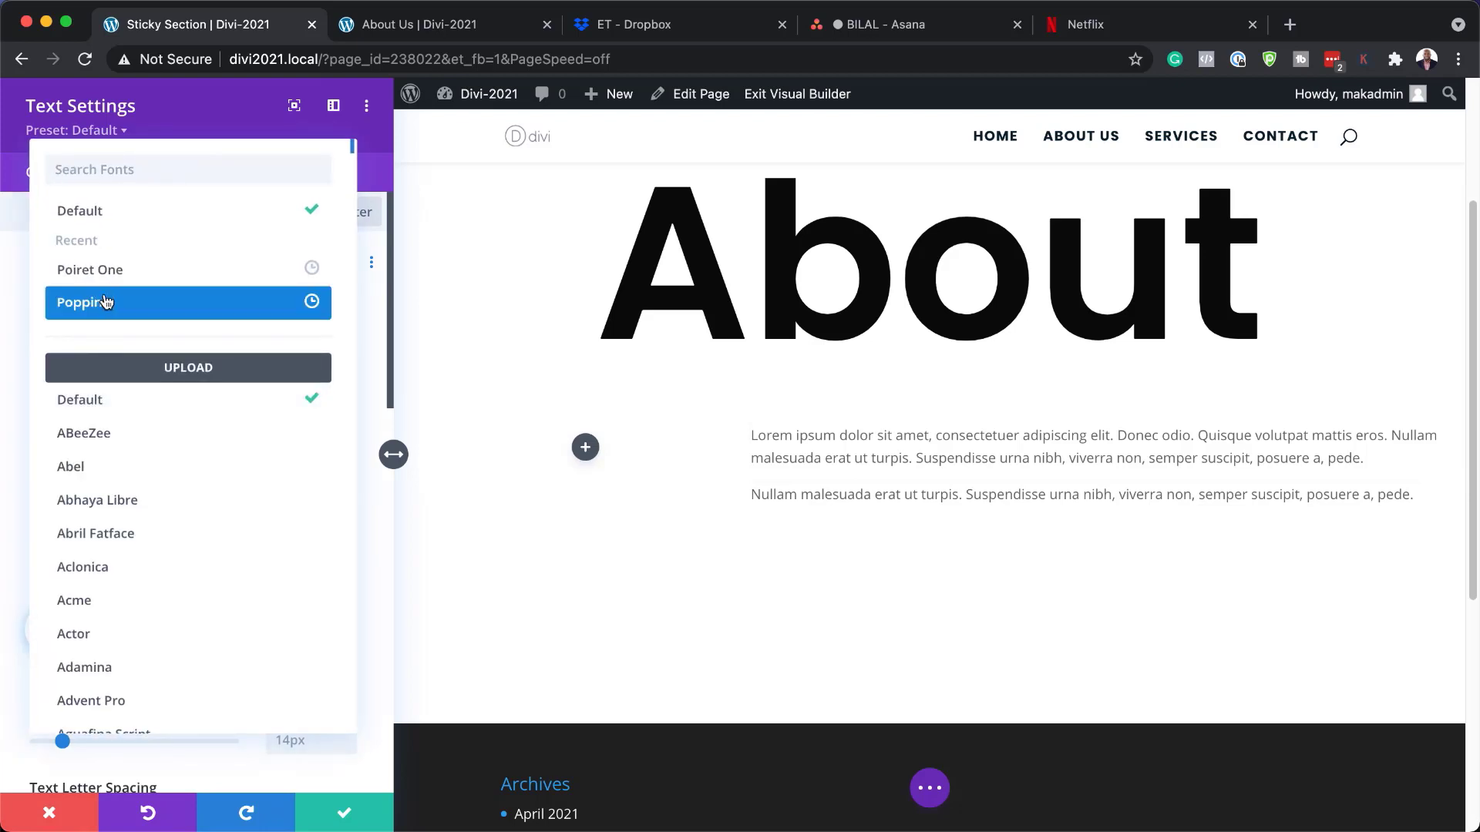
pyautogui.click(100, 306)
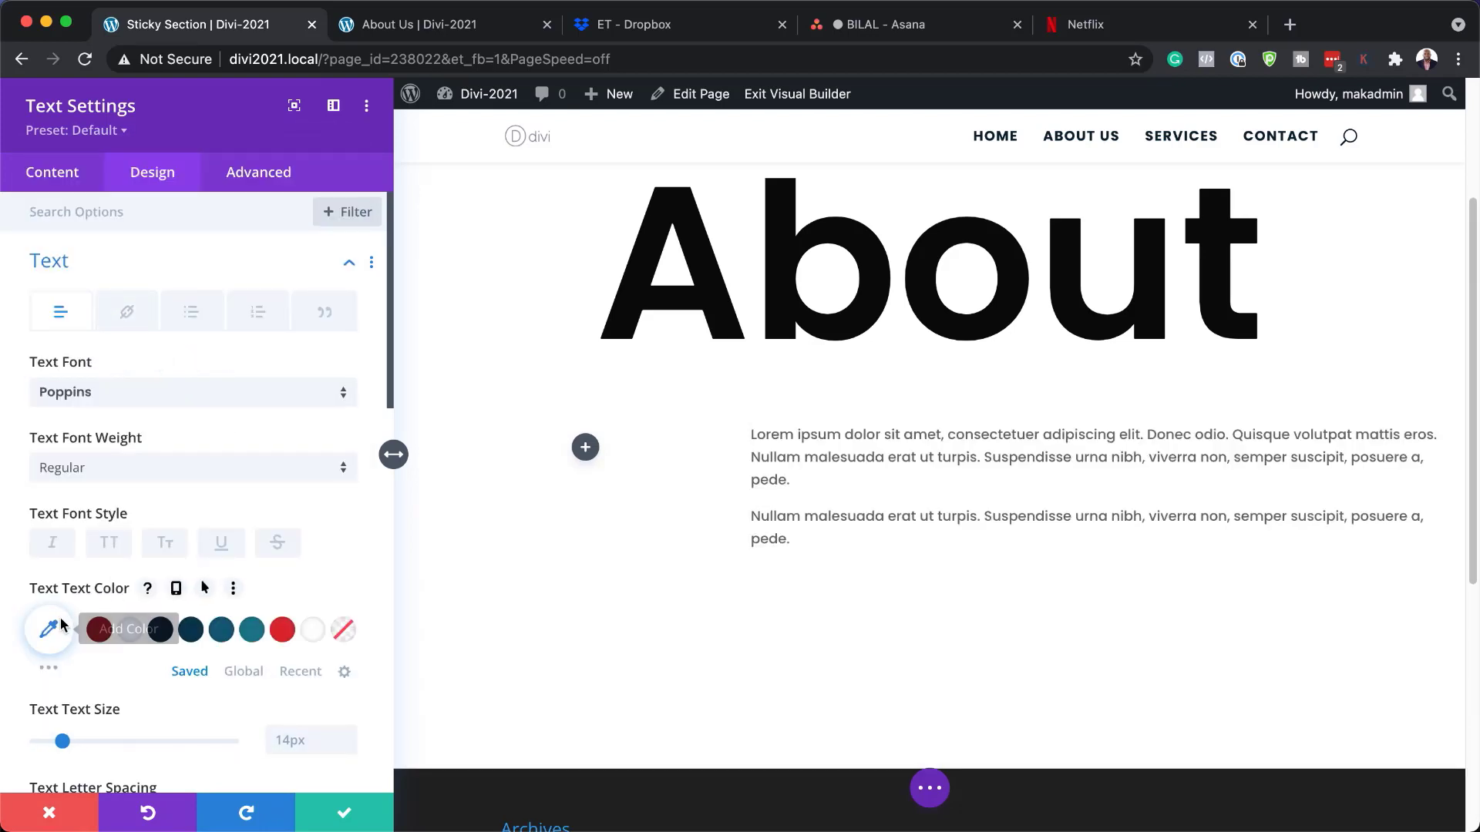
pyautogui.scroll(-3, 230, 642)
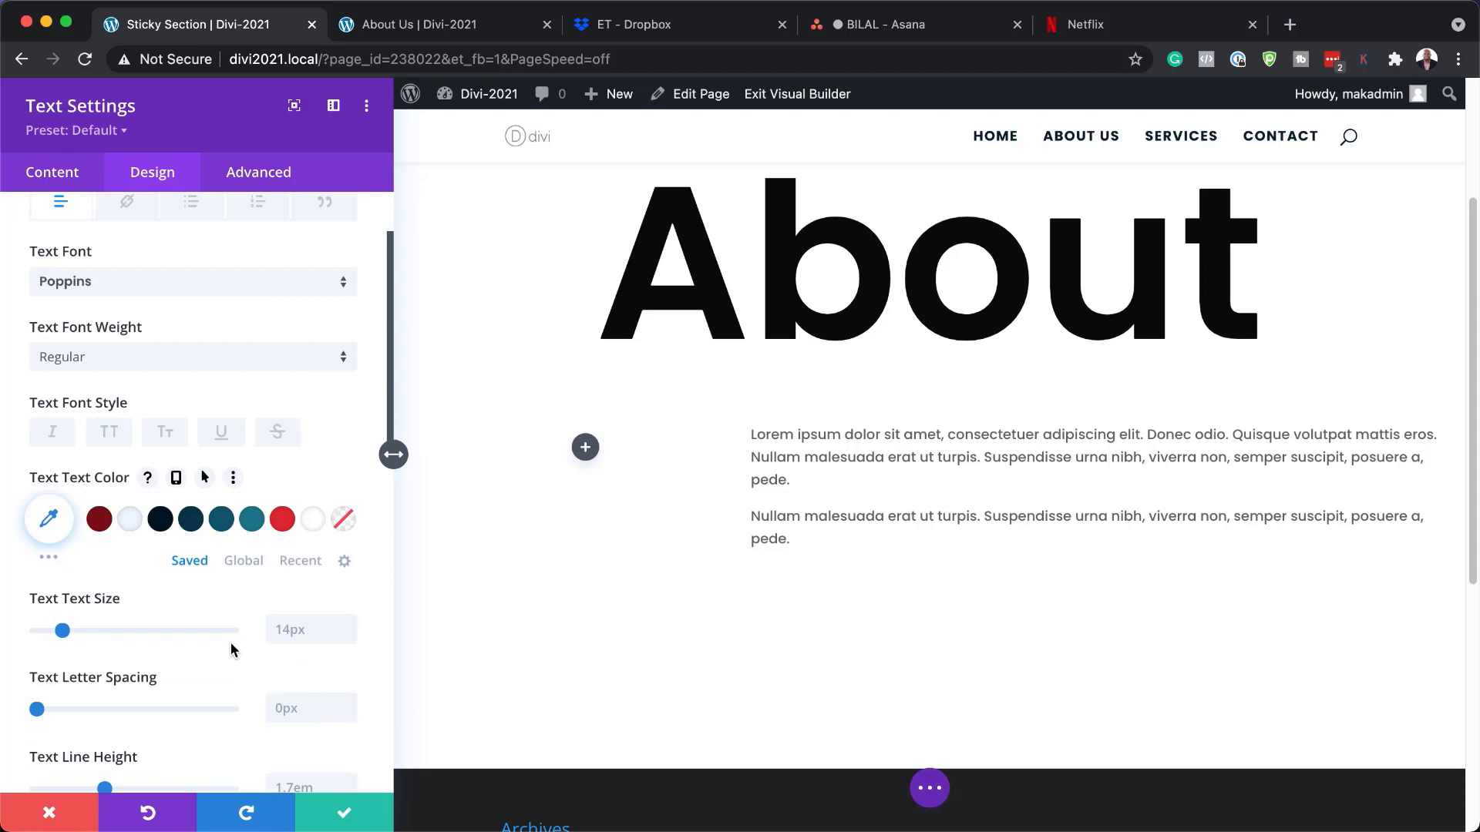
pyautogui.click(302, 561)
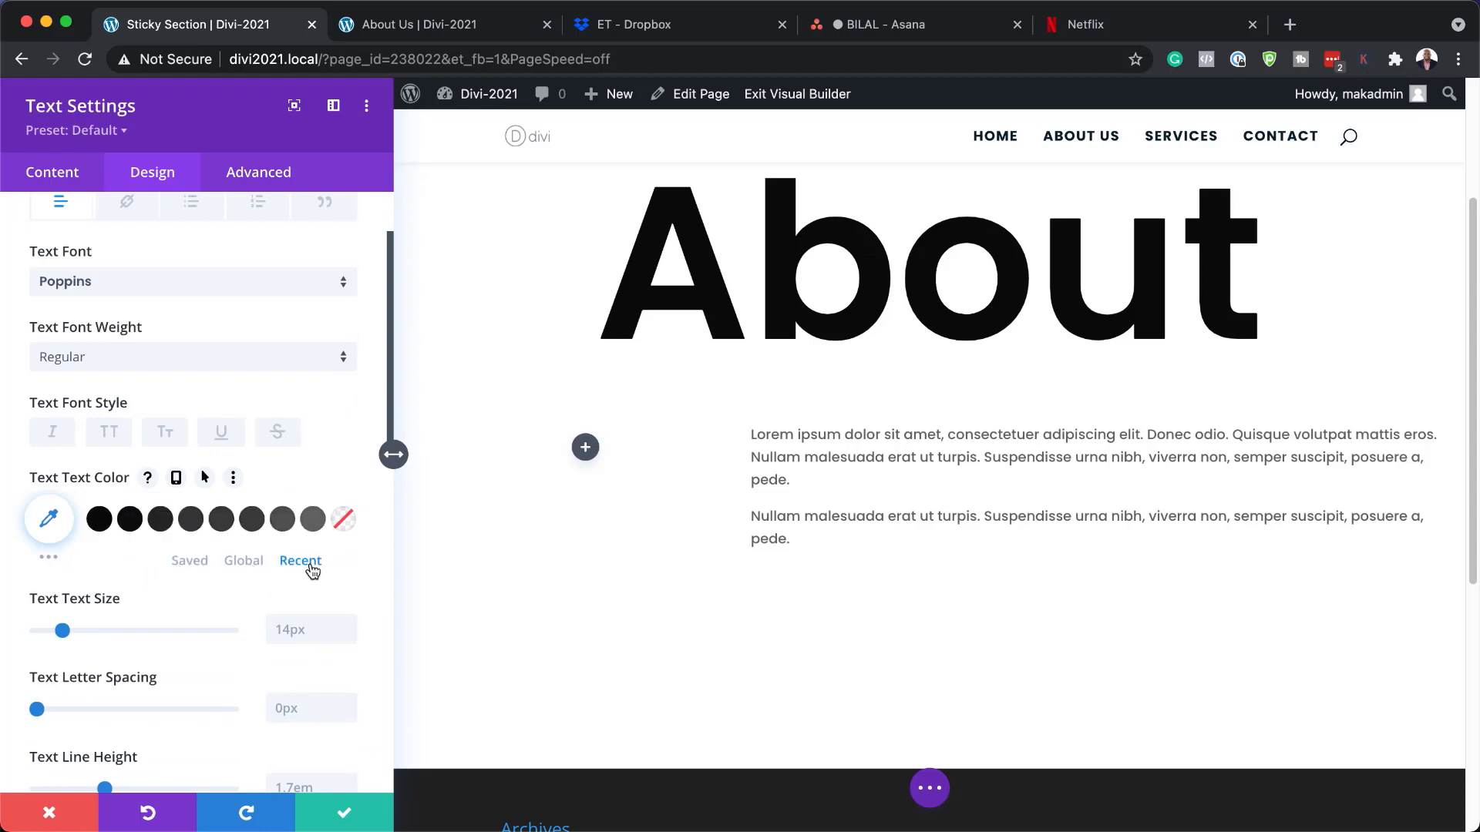
pyautogui.click(104, 522)
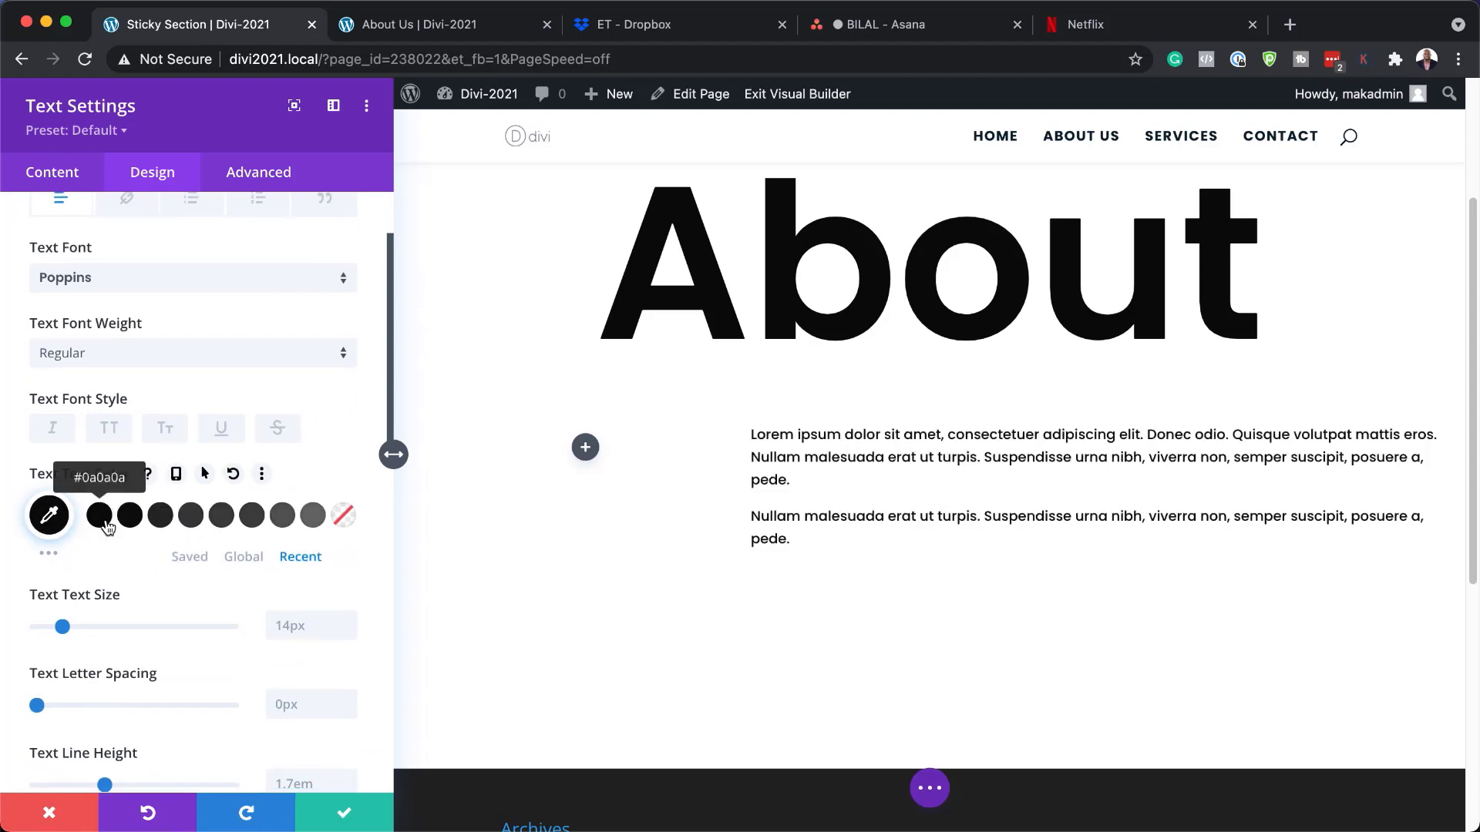
# Set the body text size to 2vw on desktop, 4vw on tablet and 2vw on phone, then return to the desktop view
pyautogui.scroll(-1, 84, 601)
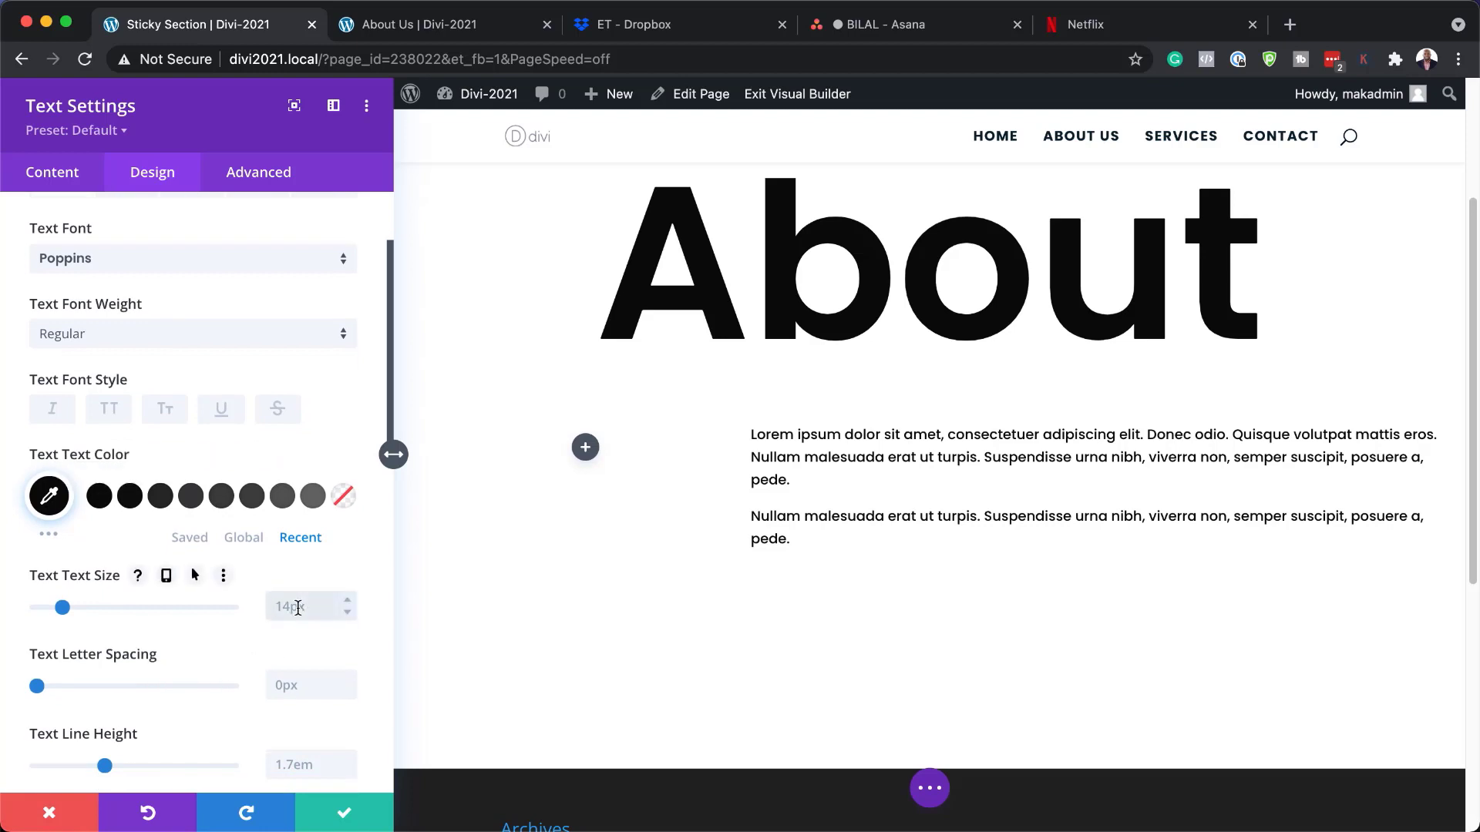
pyautogui.write('2vw')
pyautogui.click(168, 578)
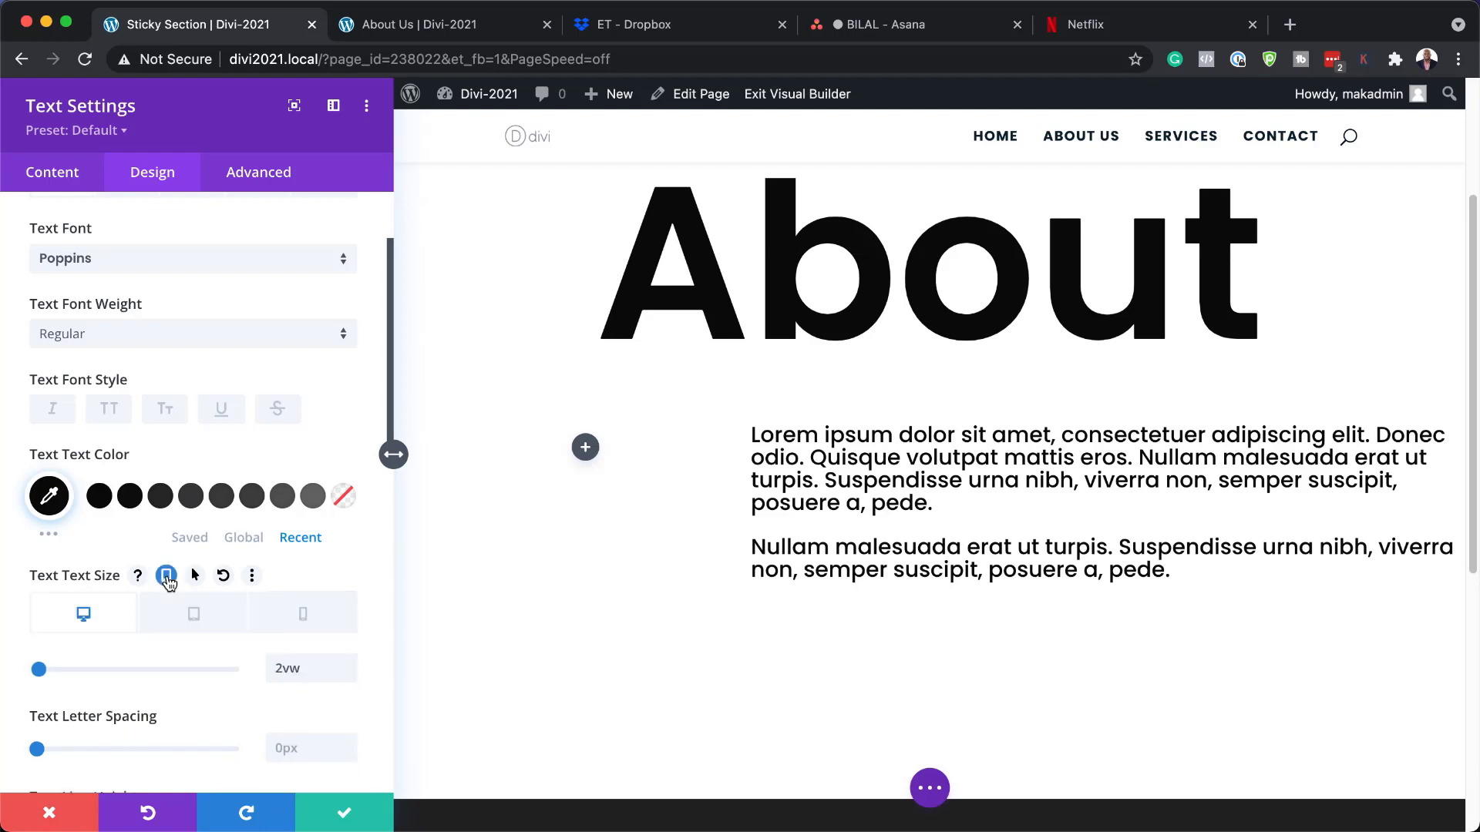
pyautogui.click(213, 622)
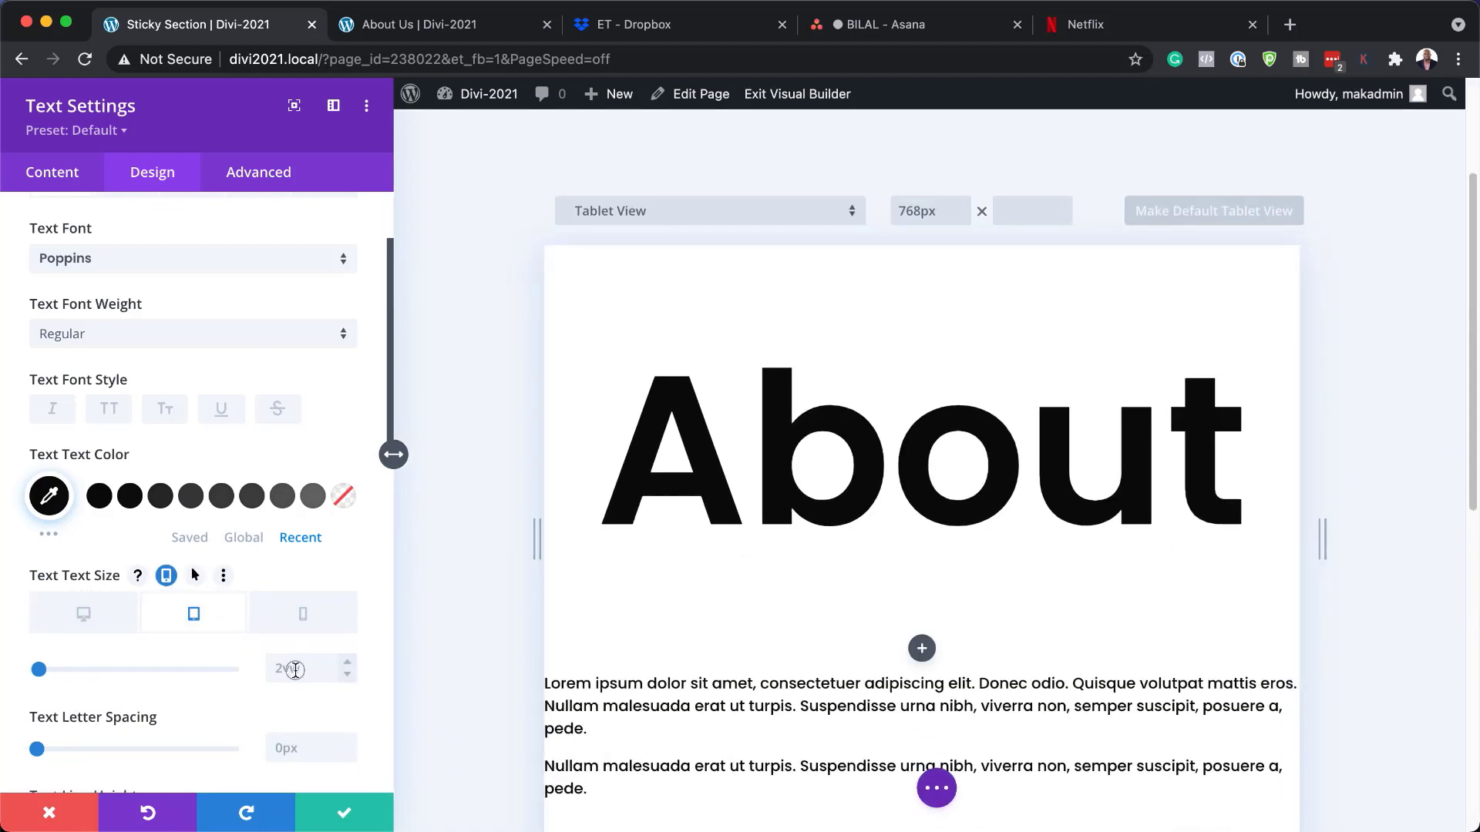
pyautogui.click(296, 669)
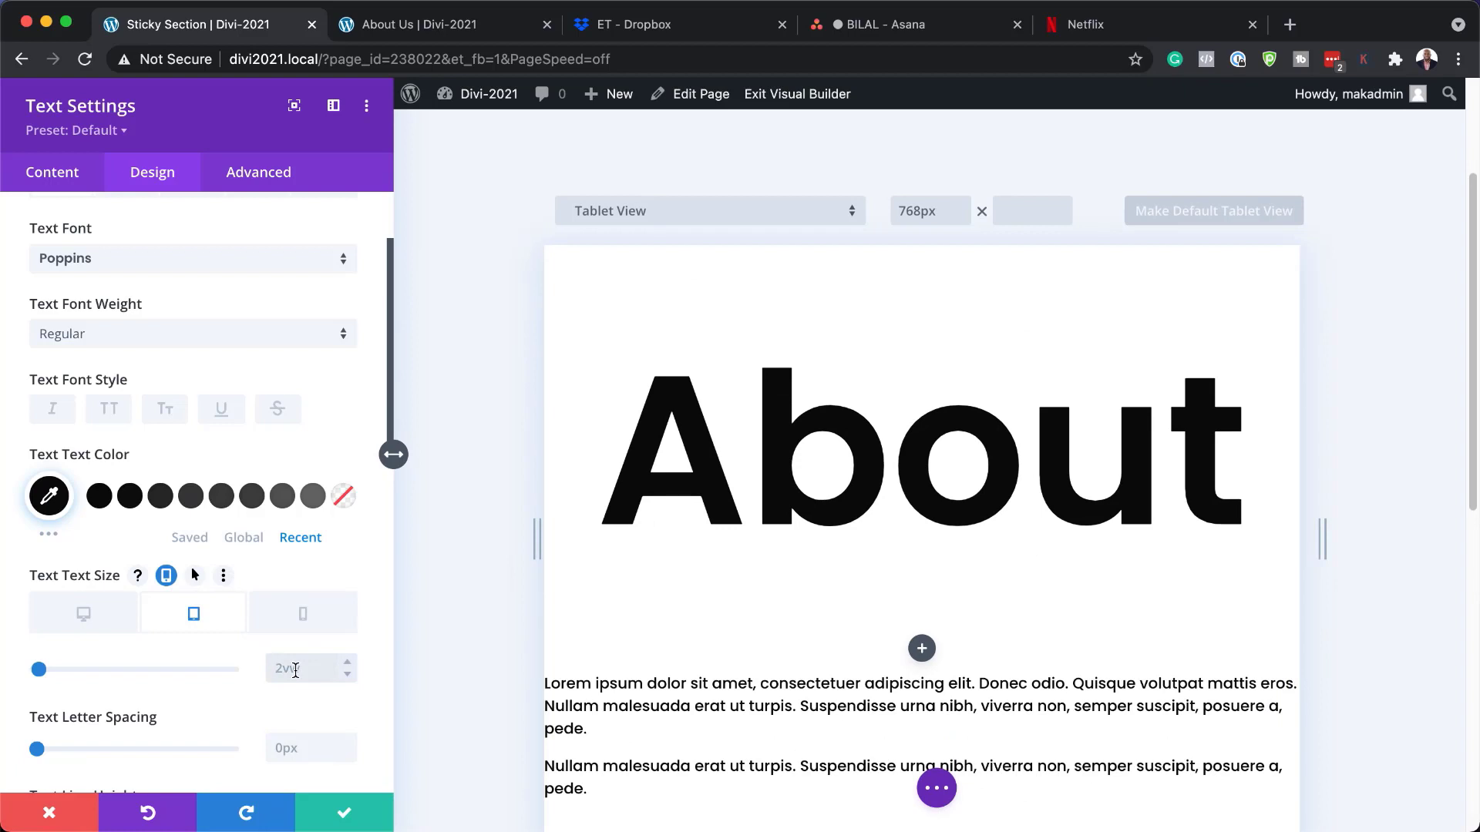
pyautogui.write('4vw')
pyautogui.click(306, 617)
pyautogui.click(306, 667)
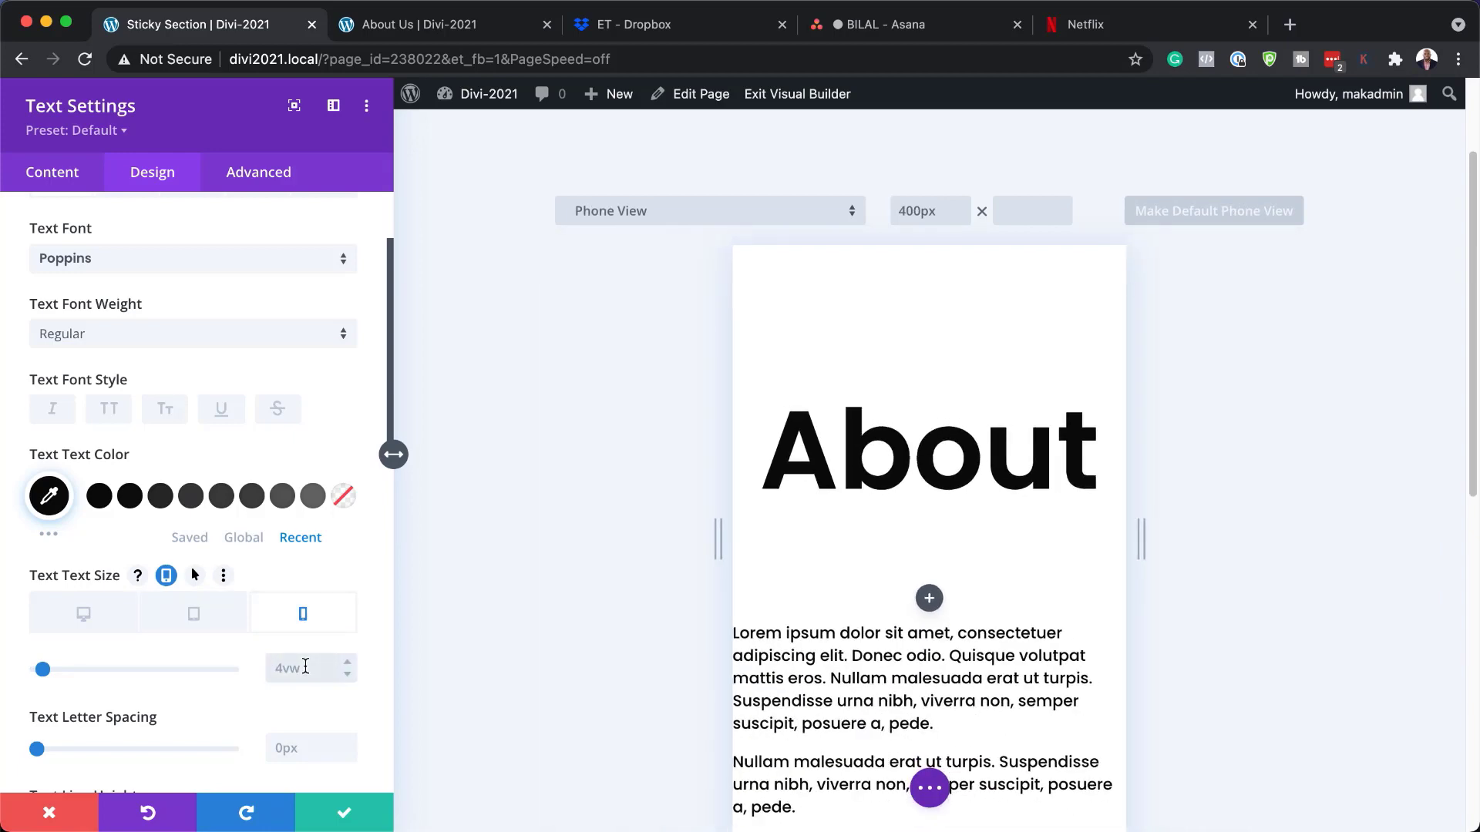
pyautogui.write('2vw')
pyautogui.click(83, 614)
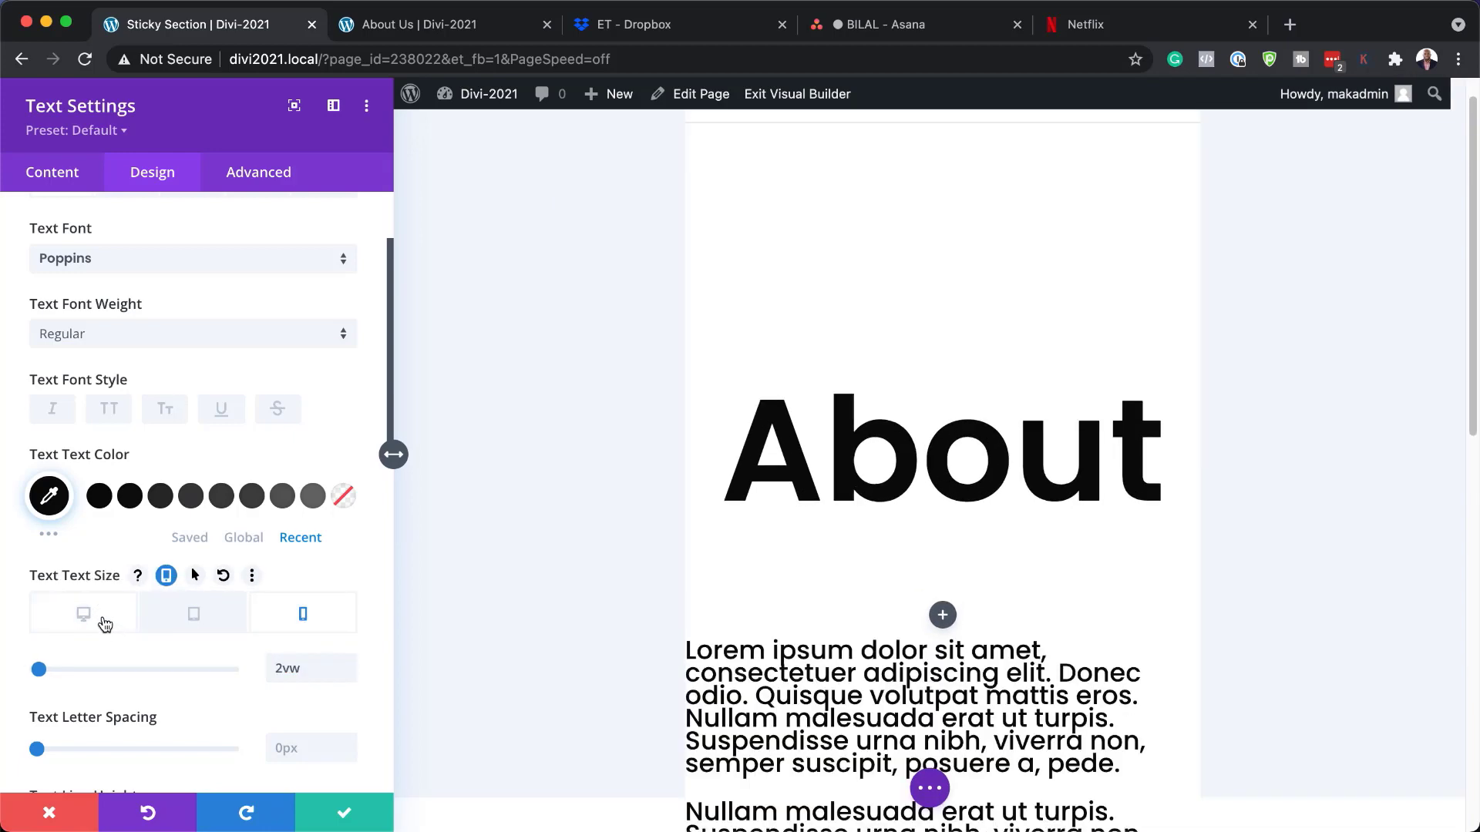
# Set the body text's letter spacing to -0.1vw and its line height to 1.6em
pyautogui.scroll(-3, 933, 597)
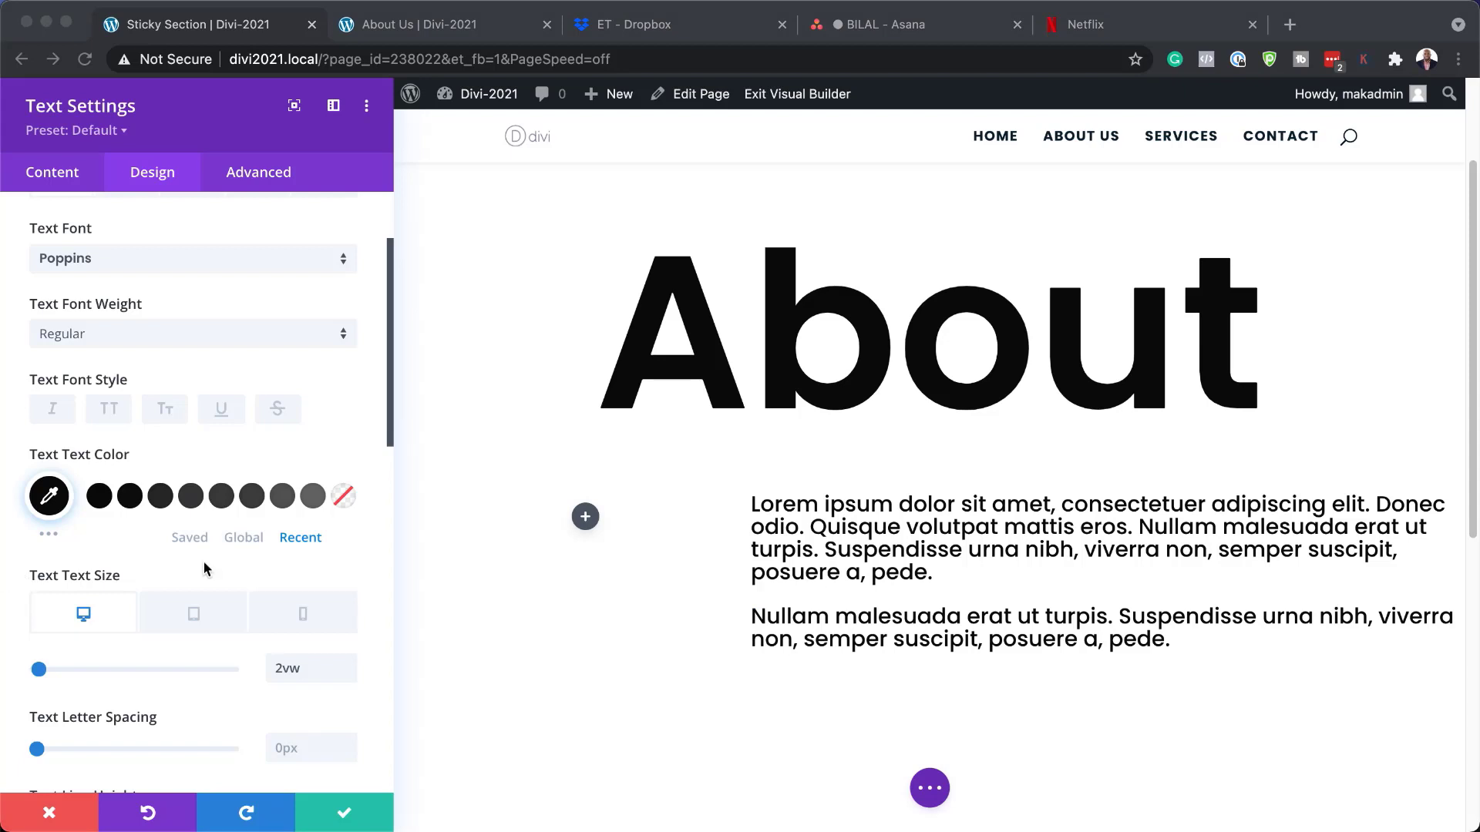
pyautogui.scroll(-1, 301, 597)
pyautogui.click(307, 731)
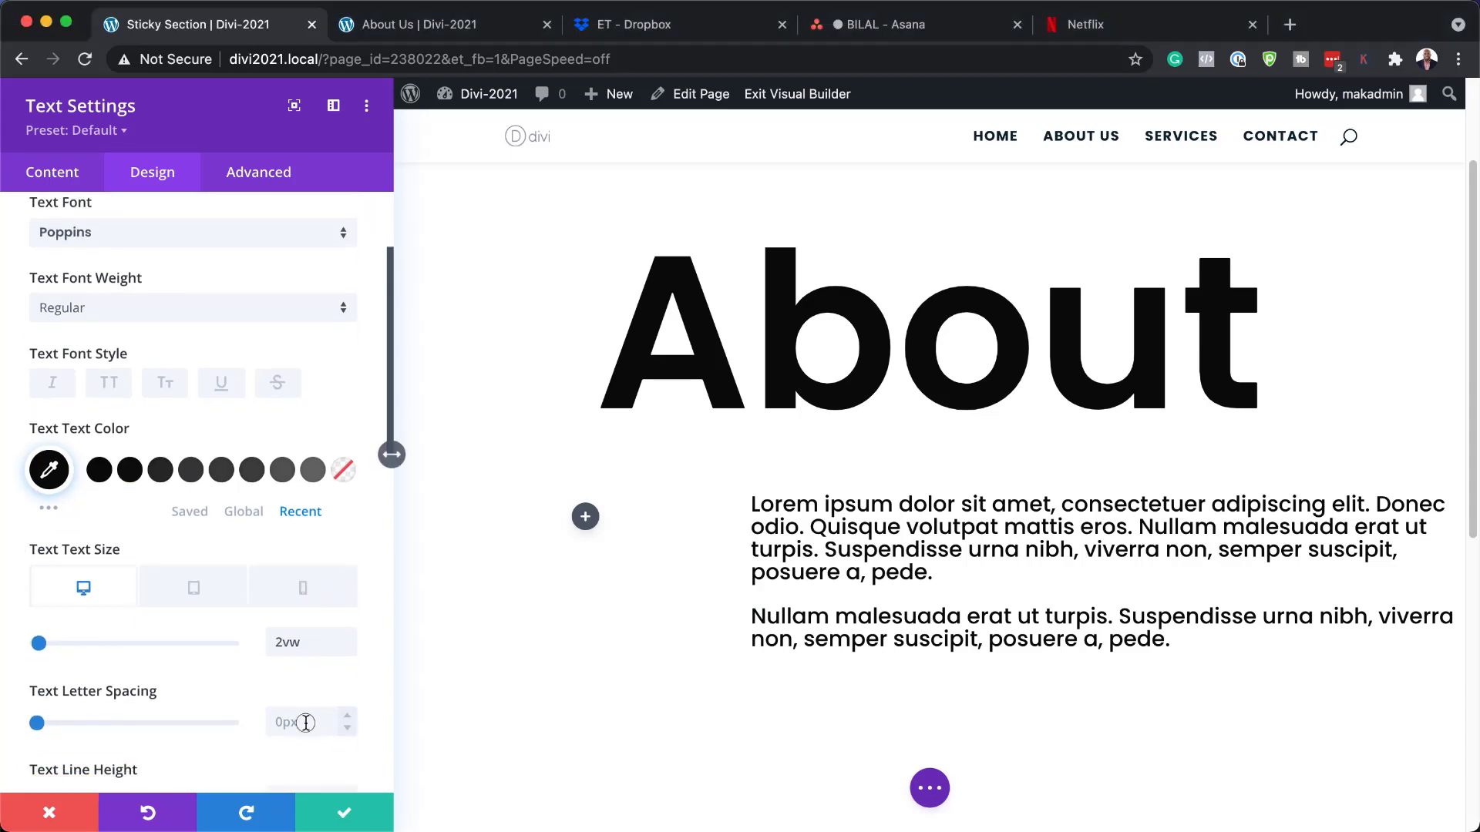
pyautogui.write('-0.1vw')
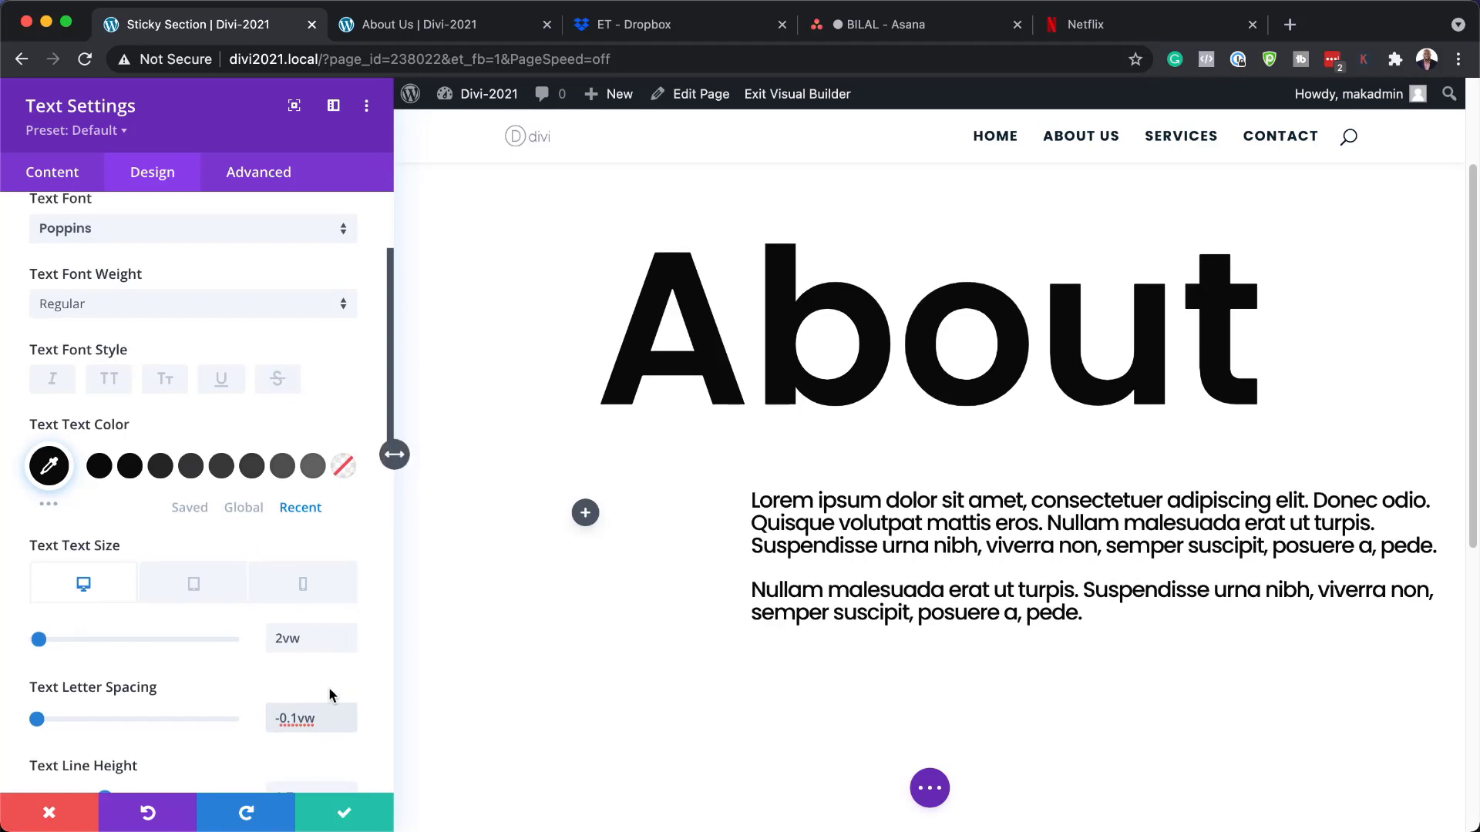
pyautogui.scroll(-3, 301, 694)
pyautogui.click(297, 678)
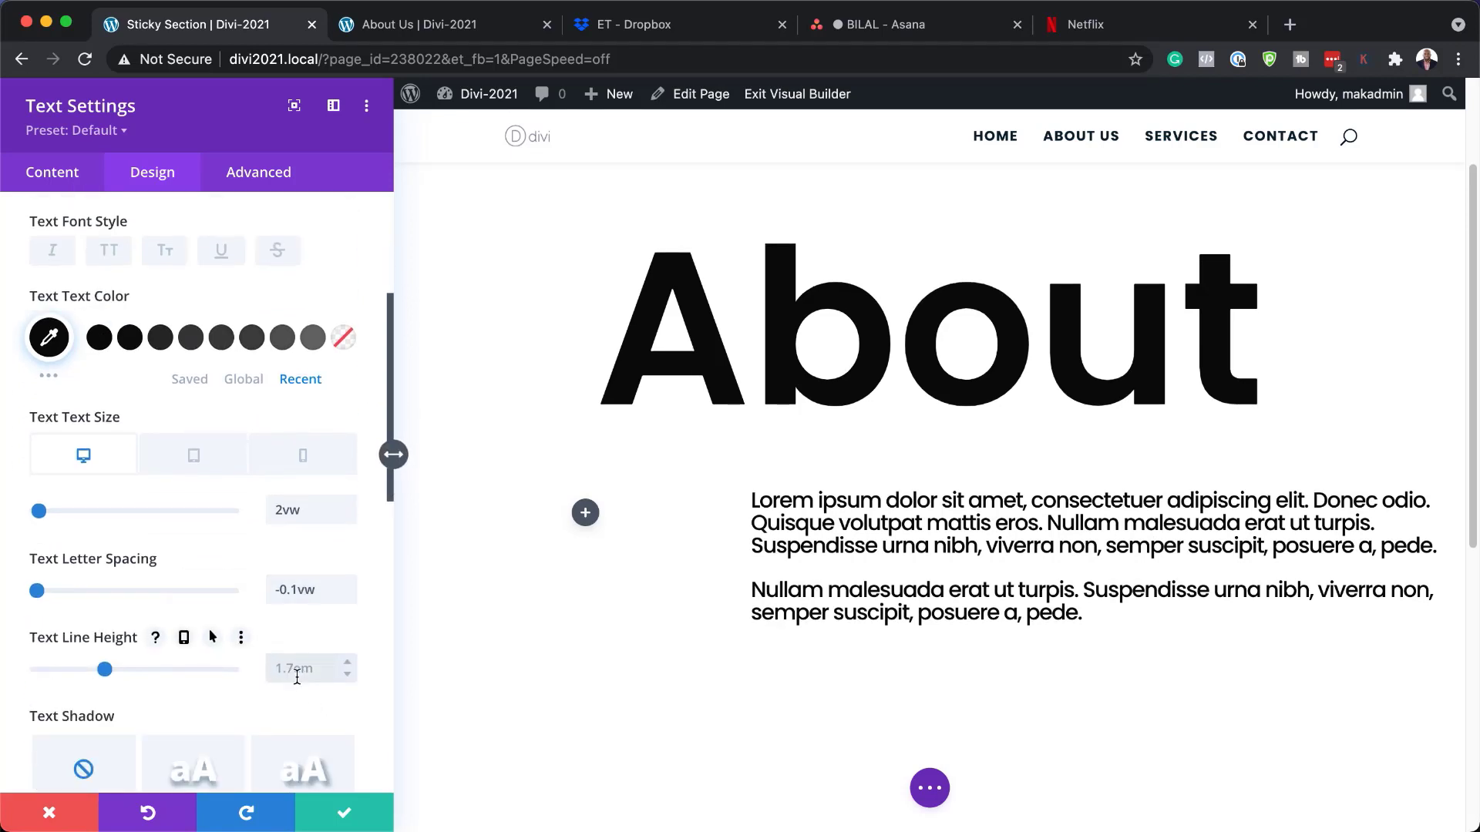
pyautogui.write('1.6em')
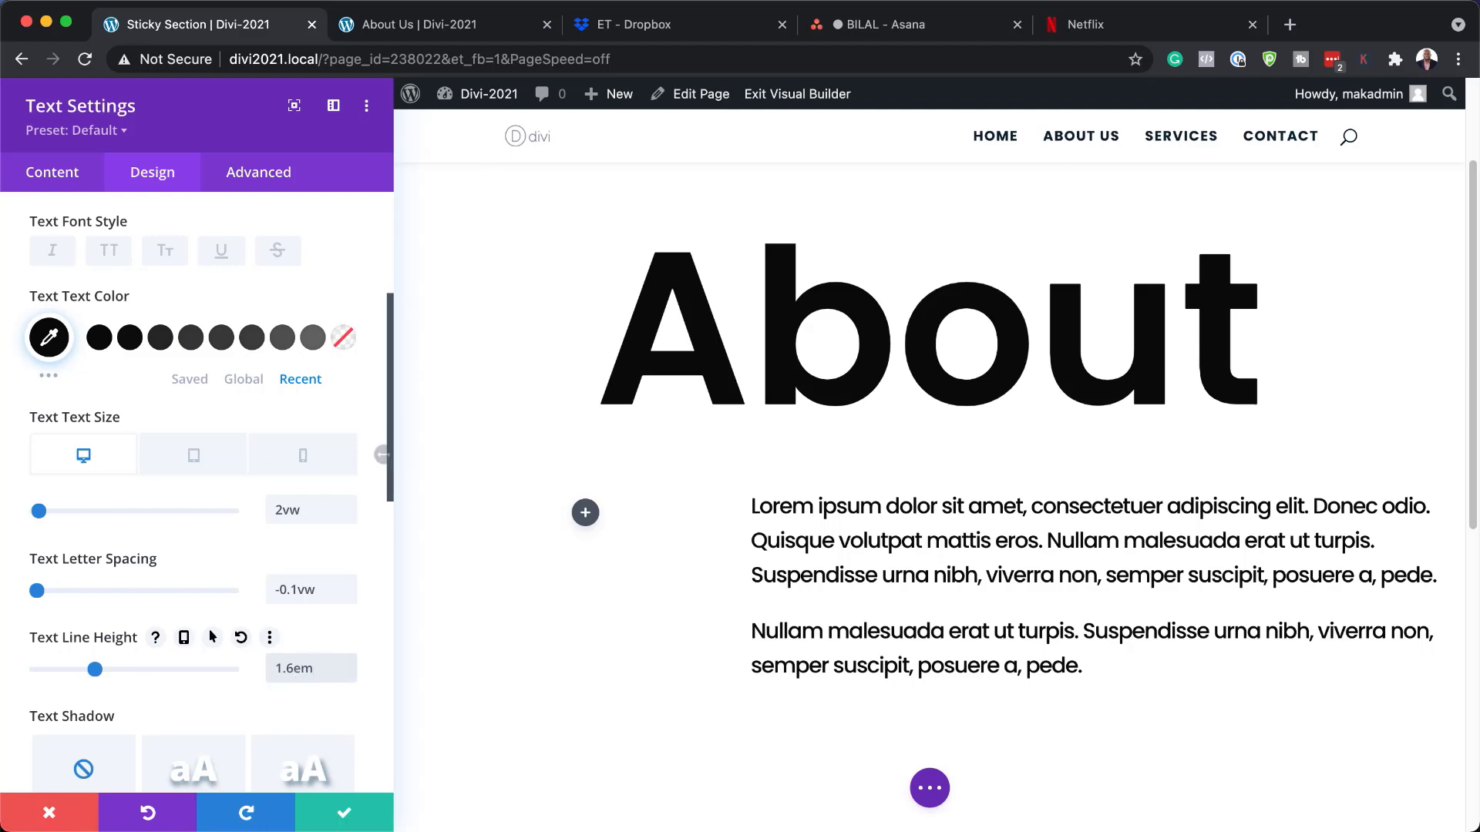
# Set the text module's width to 70% with centered module alignment and save its settings
pyautogui.click(127, 386)
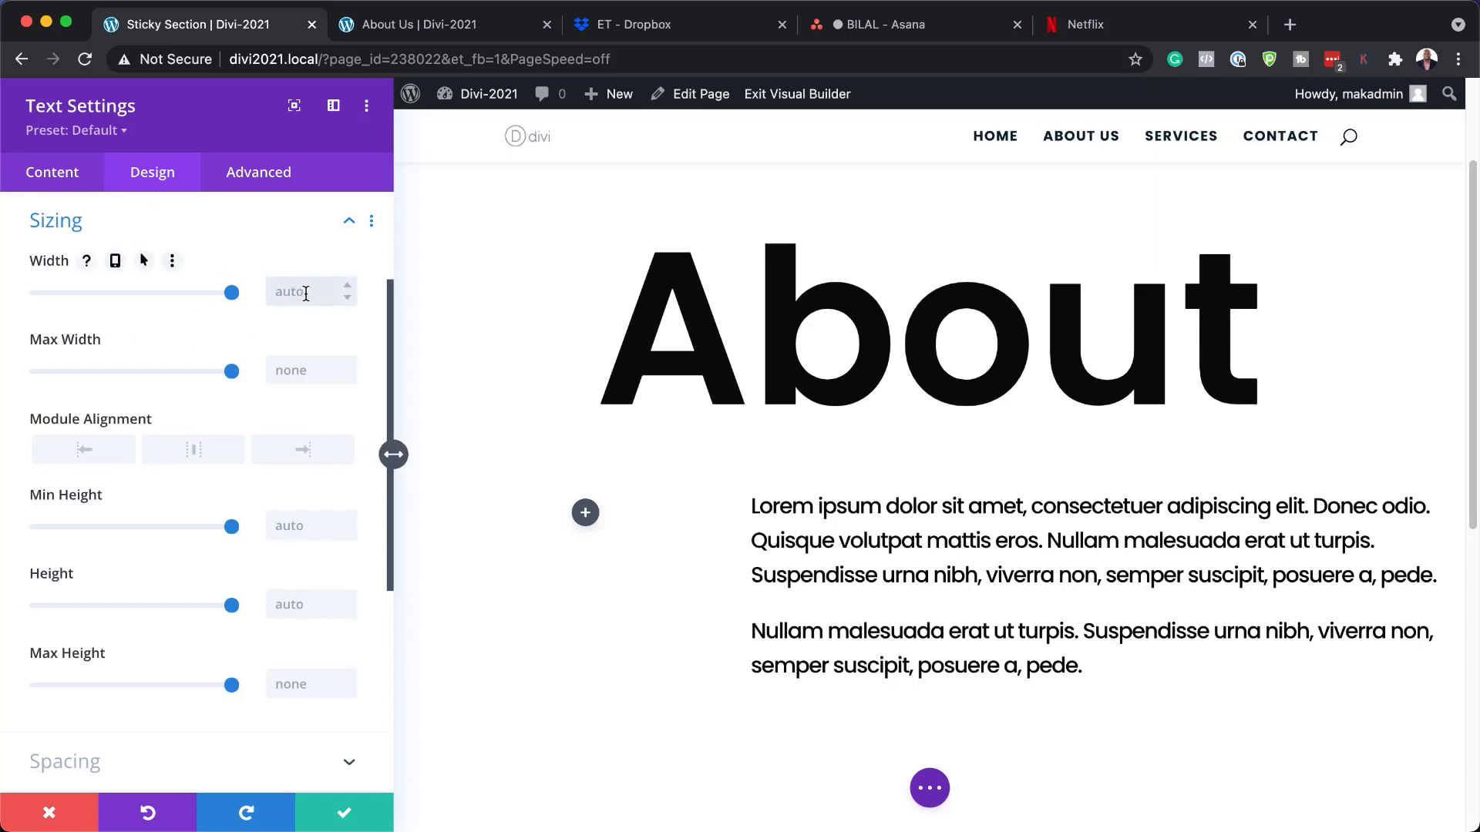
pyautogui.write('70')
pyautogui.press('BackSpace')
pyautogui.write('%')
pyautogui.click(204, 461)
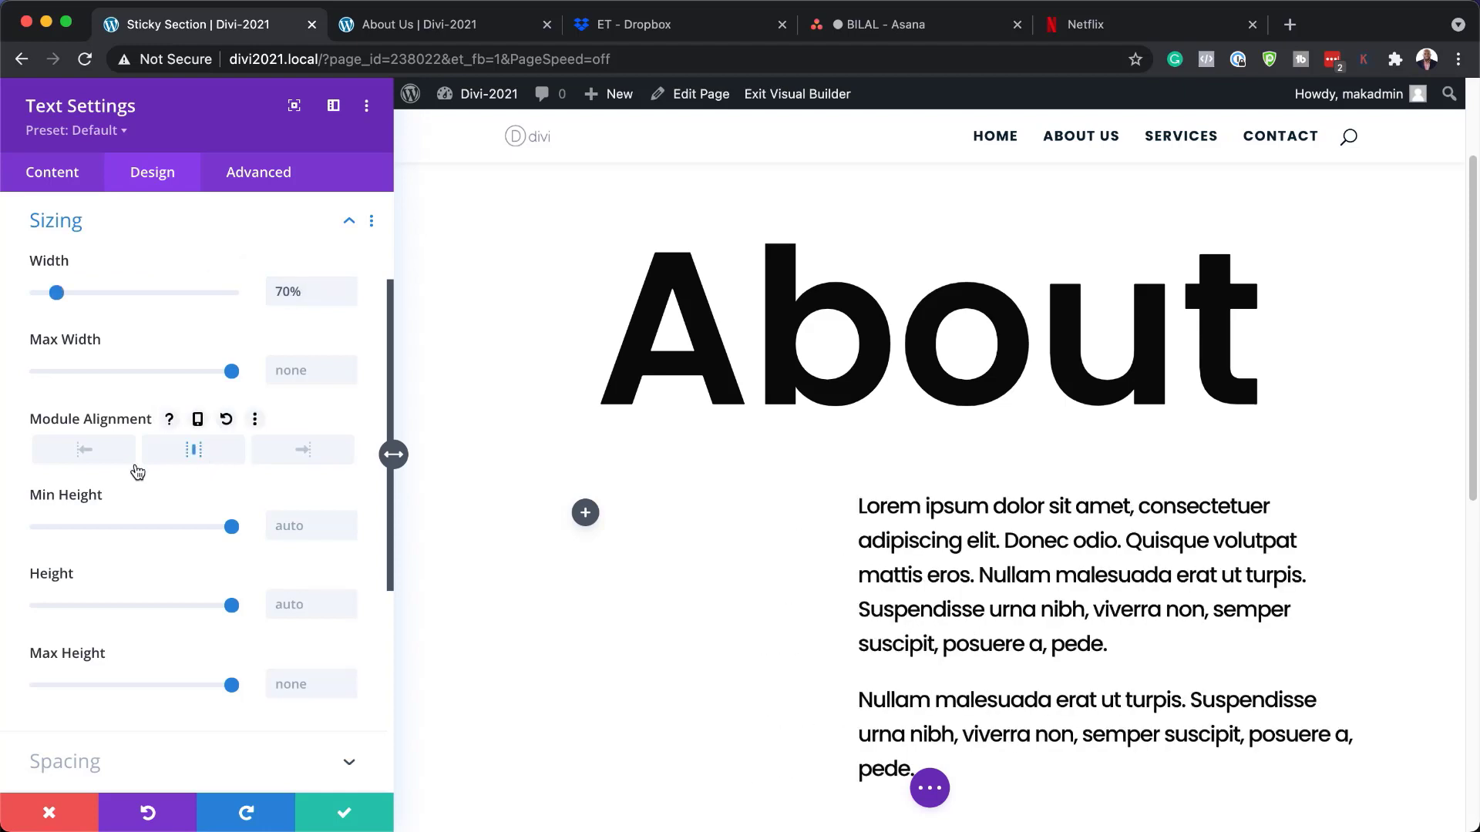
pyautogui.click(344, 817)
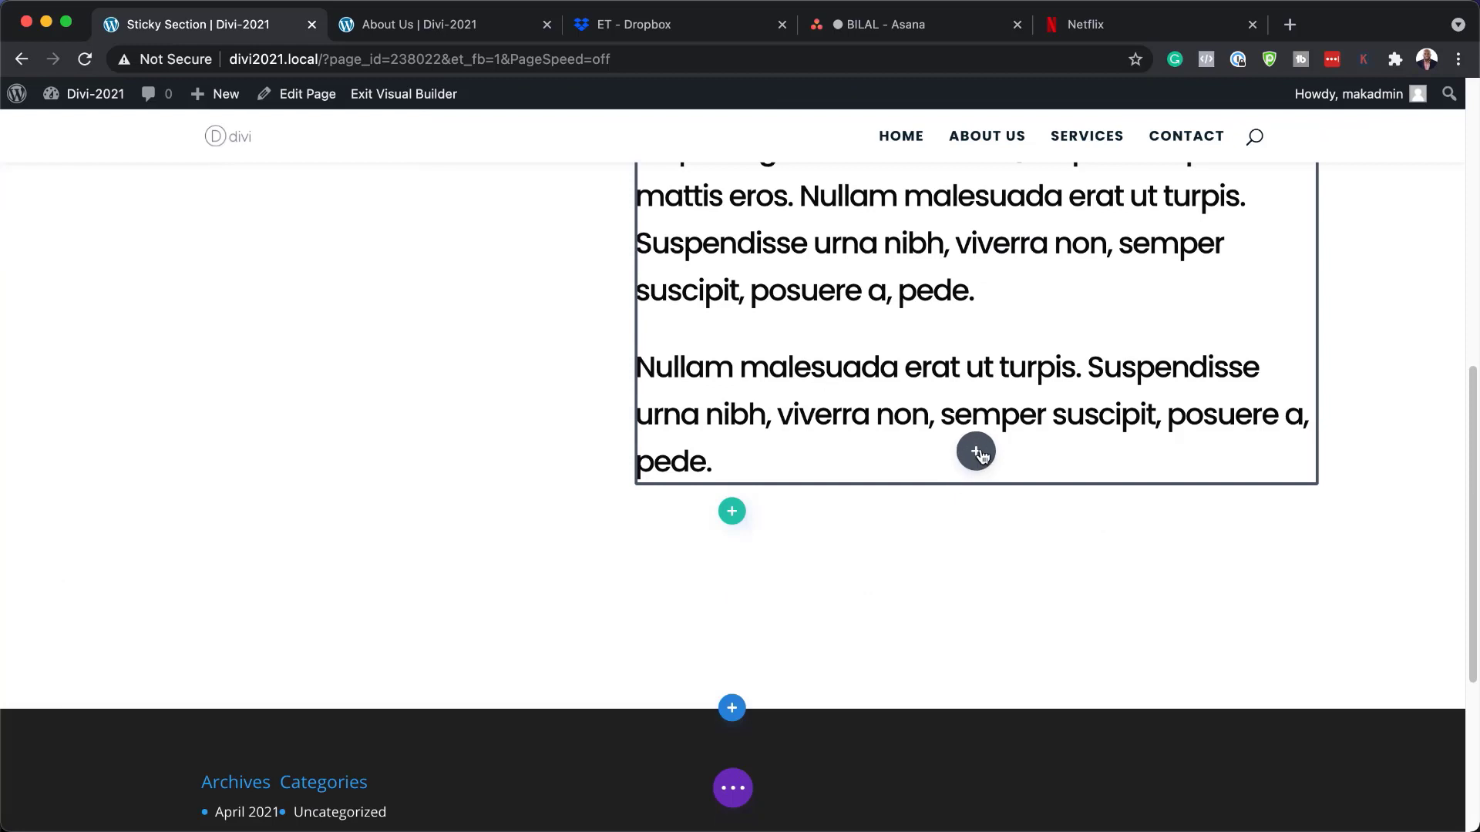
# Insert an Image module below the text in the wide column, using business_corporate_people-500-min.jpg from the media library
pyautogui.click(976, 453)
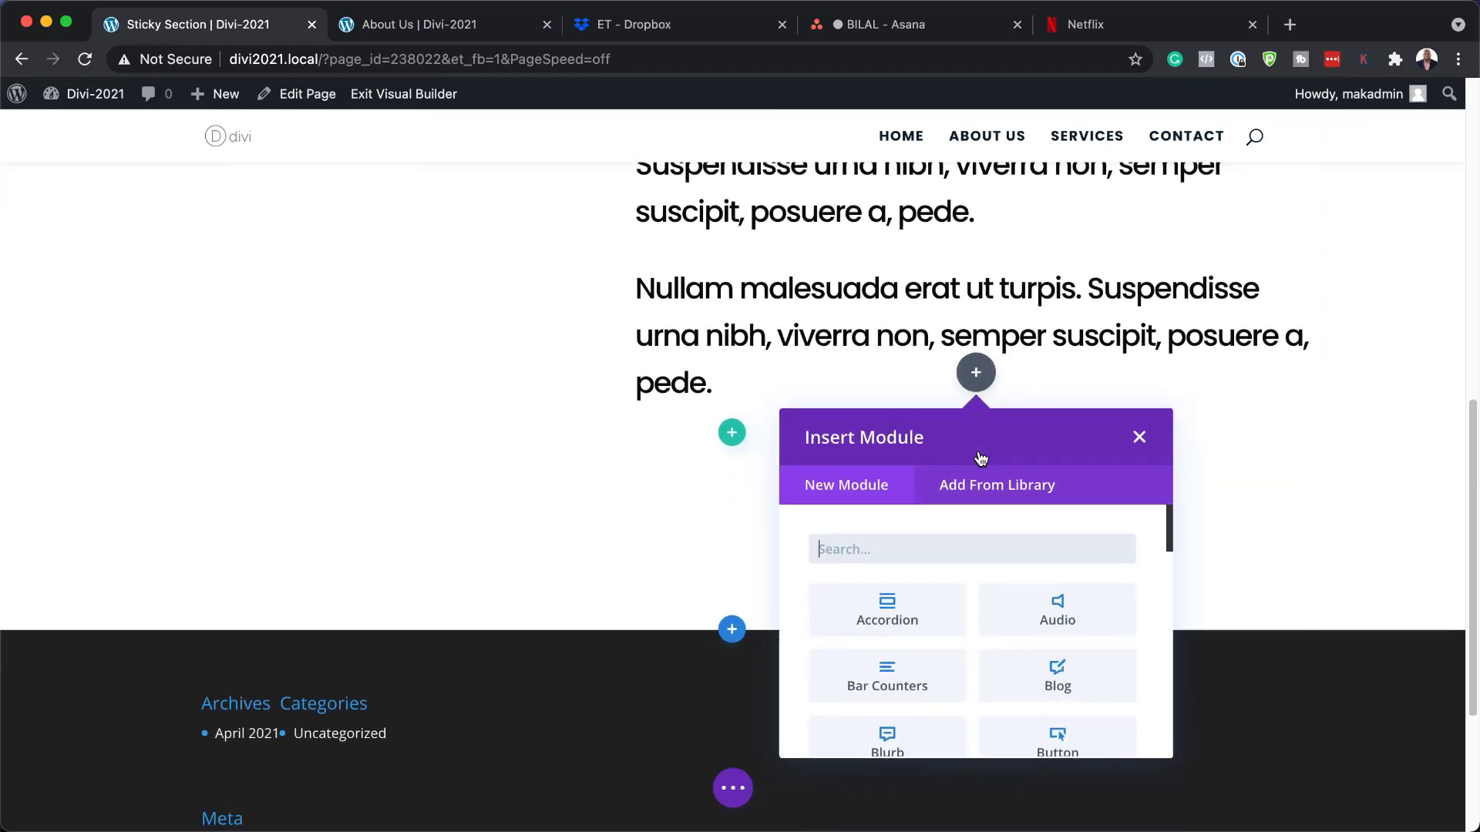
pyautogui.write('IMAGE')
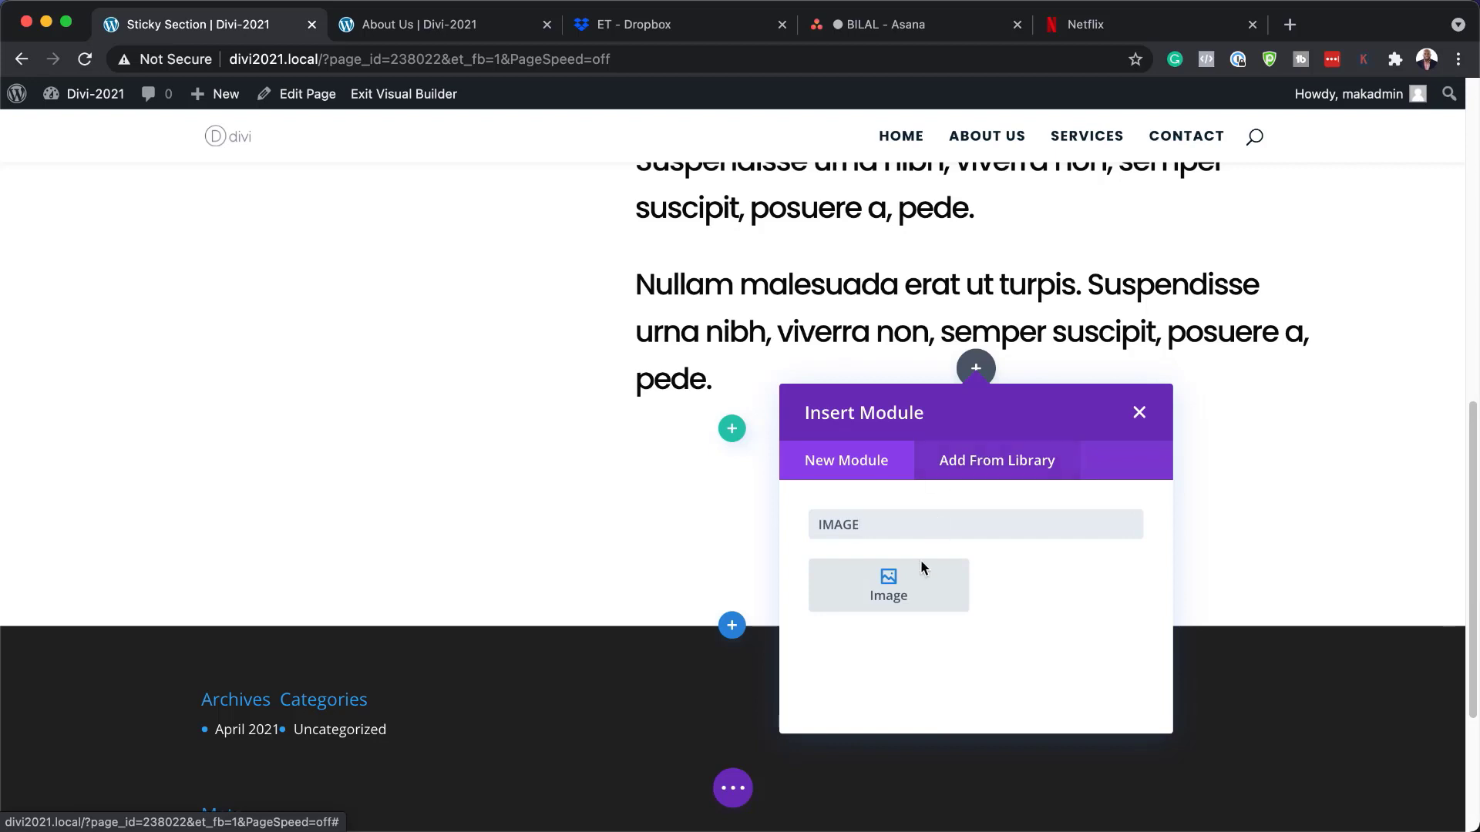
pyautogui.click(909, 574)
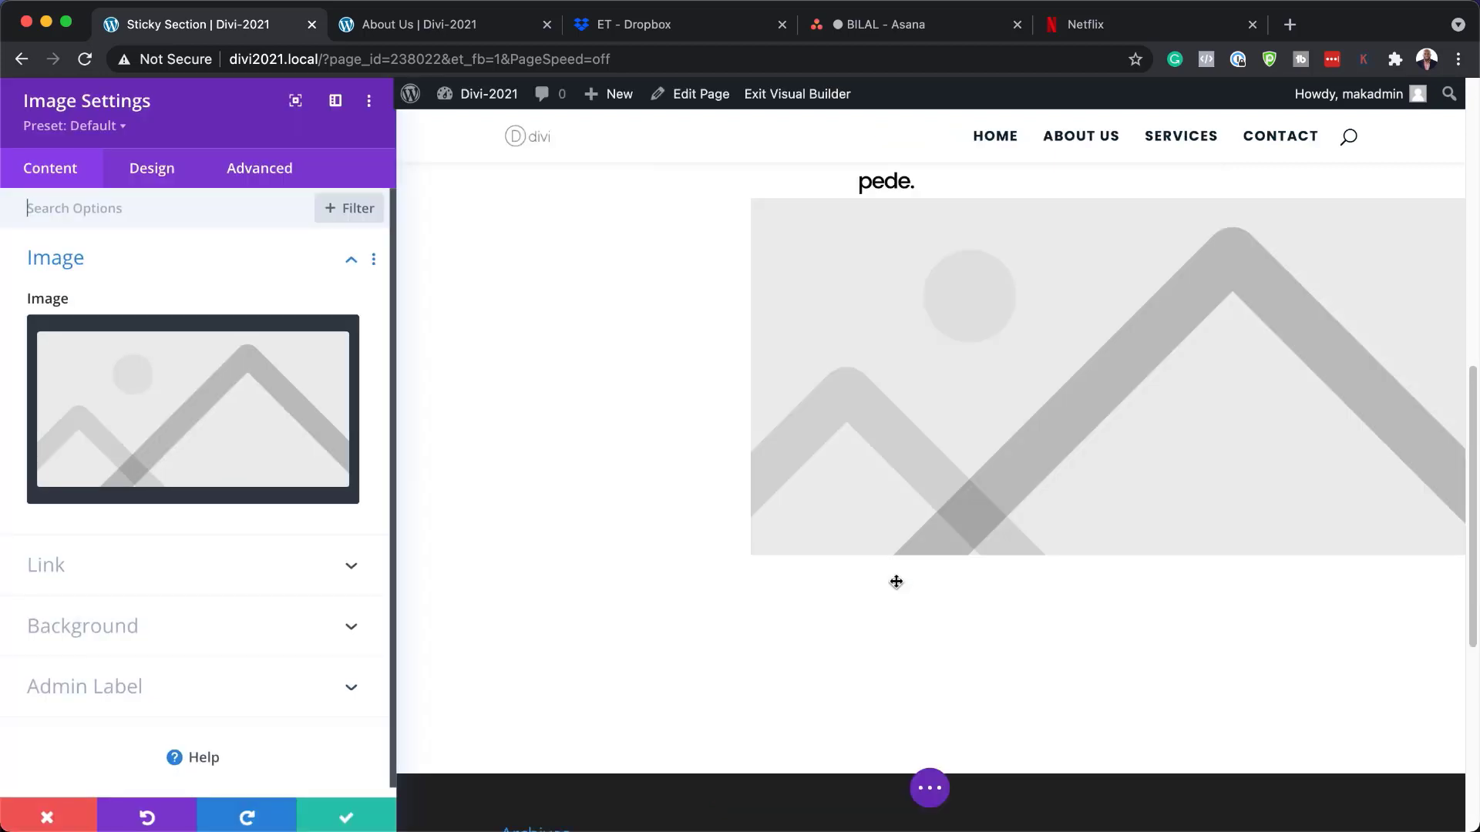
pyautogui.click(202, 438)
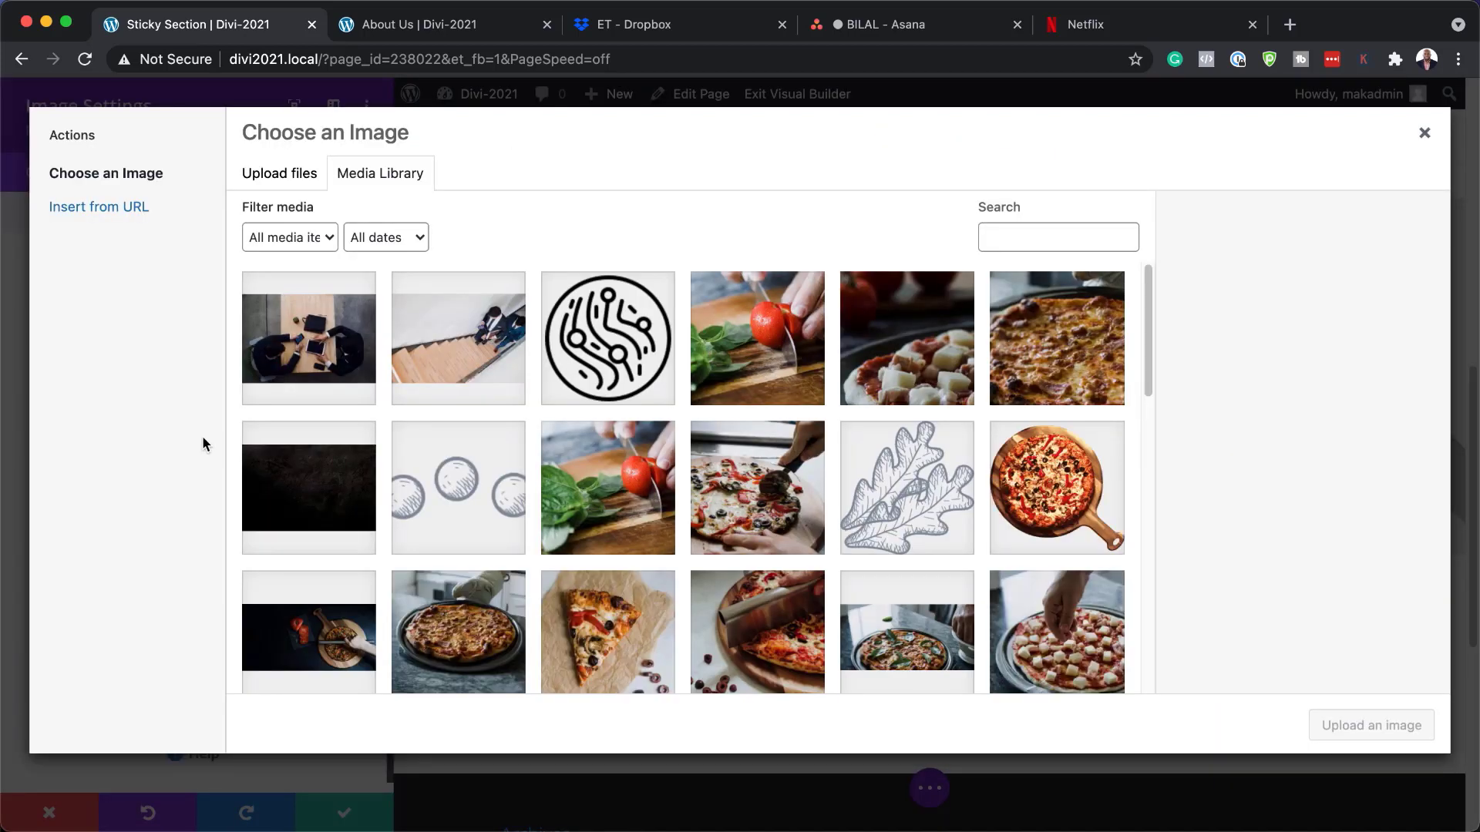
pyautogui.click(451, 347)
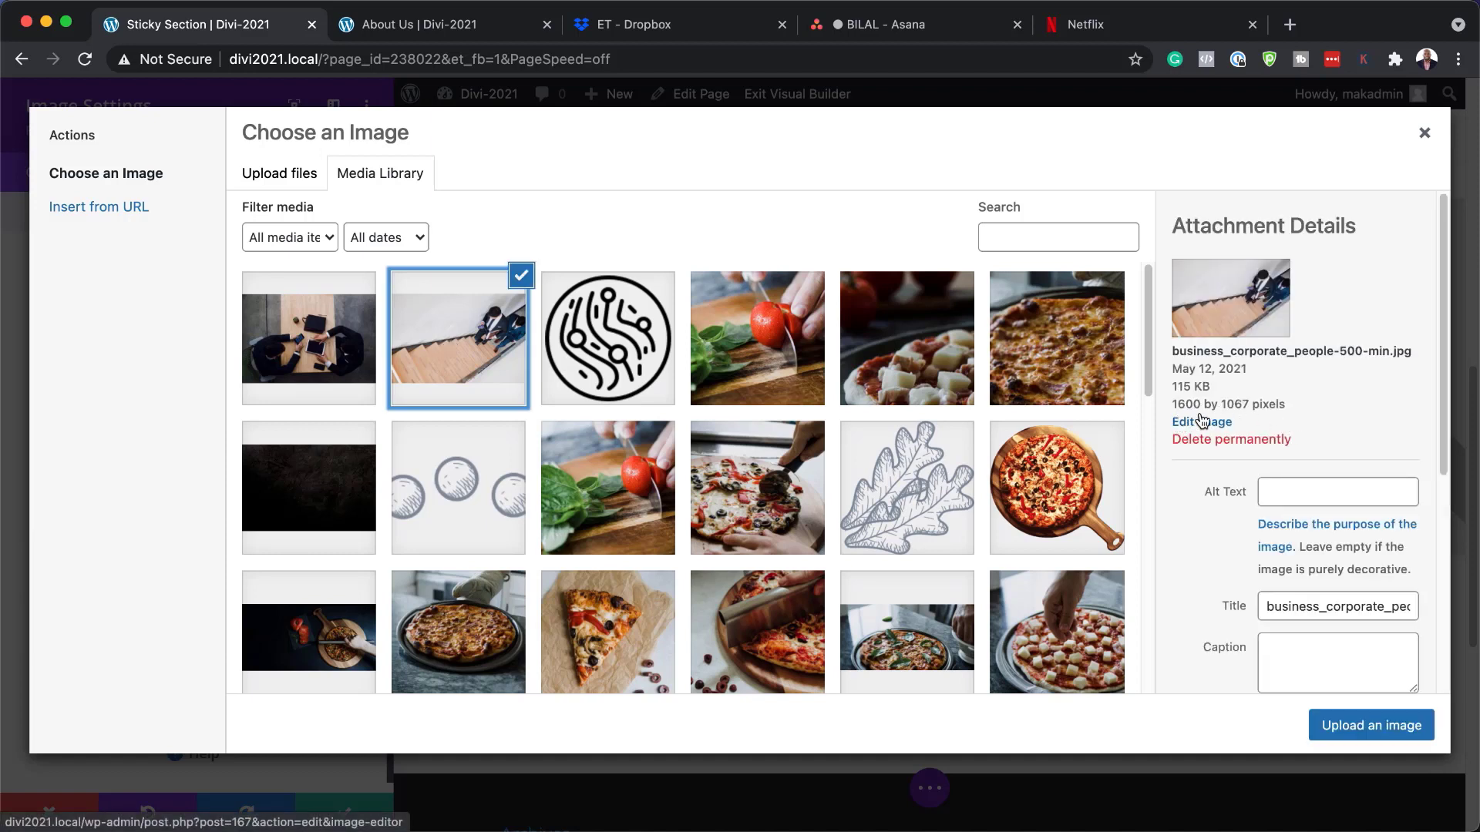
pyautogui.click(1354, 731)
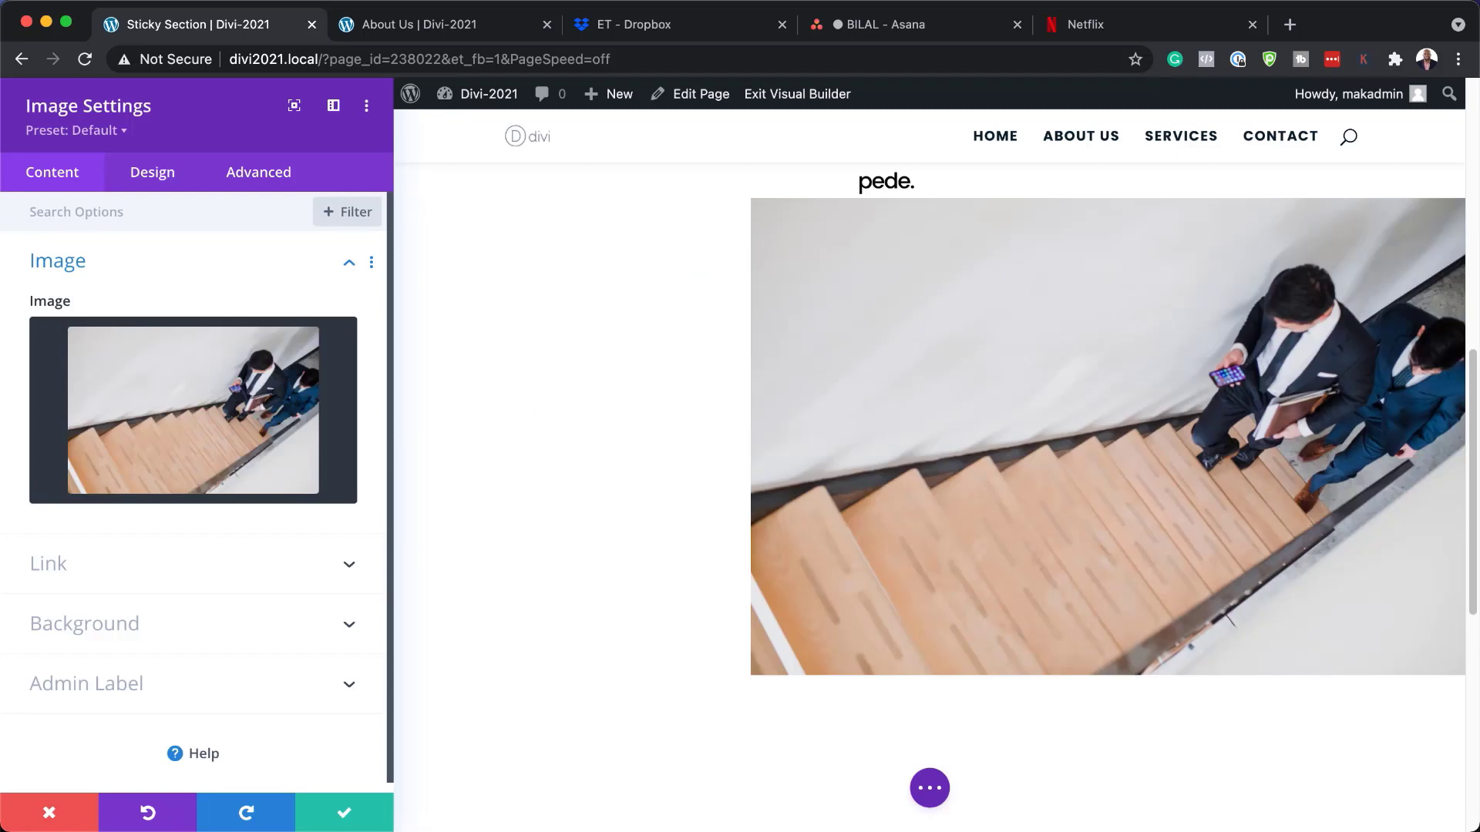
# Enable Force Fullwidth in the image module's sizing settings
pyautogui.click(158, 177)
pyautogui.click(80, 322)
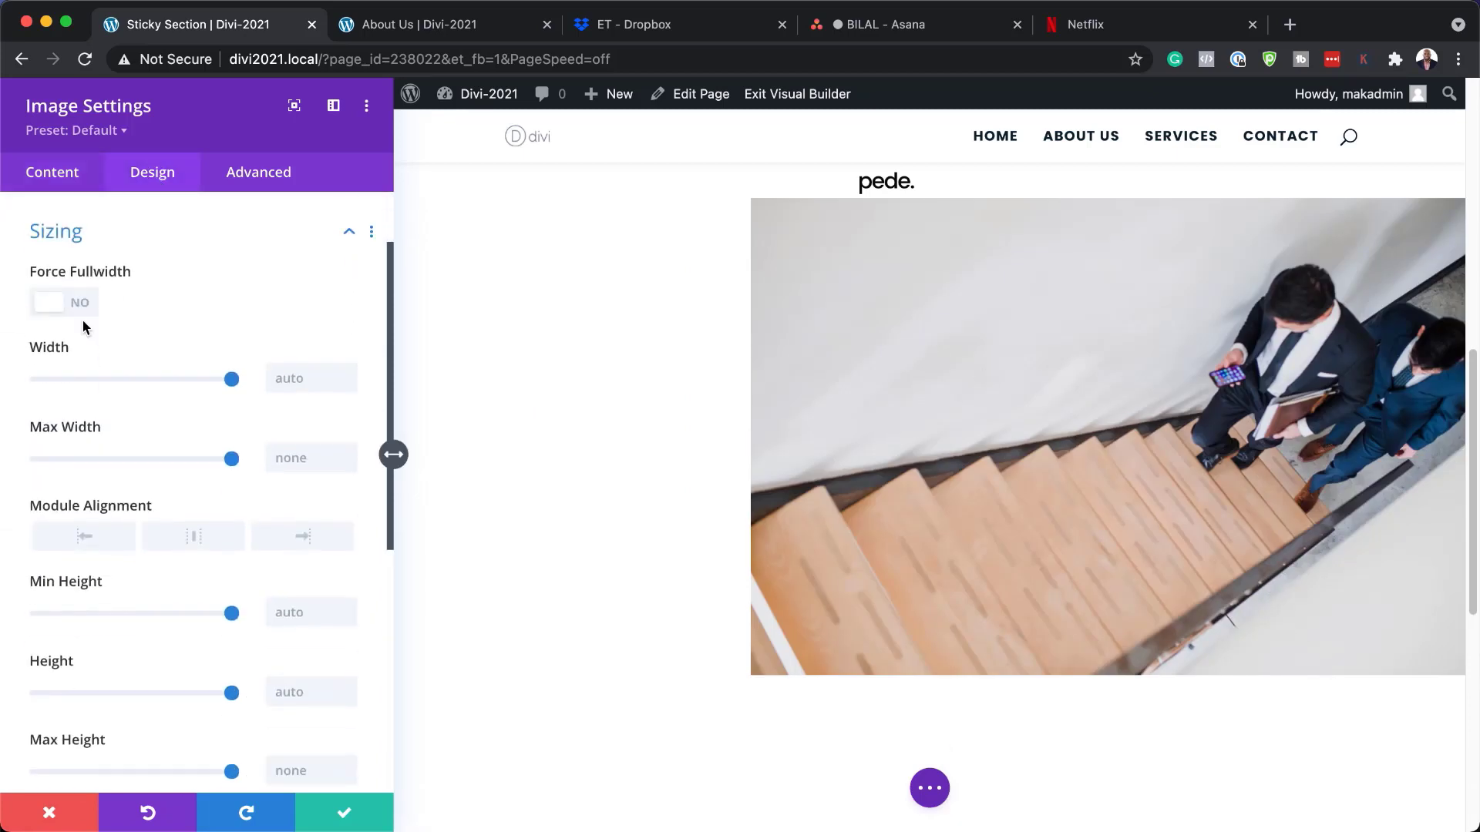
pyautogui.click(82, 296)
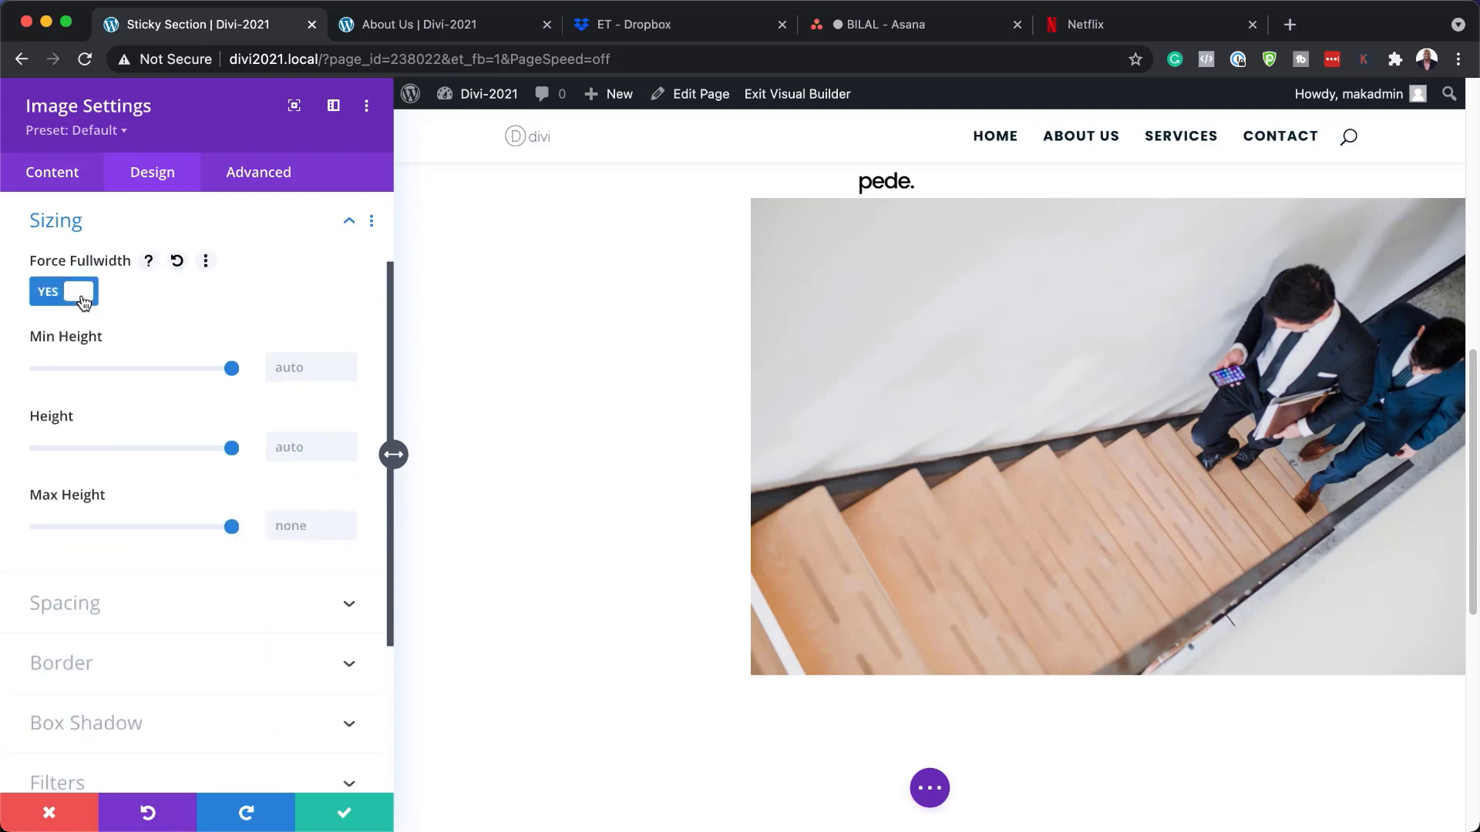
# Set the image module's top margin to 100px and save its settings
pyautogui.click(66, 606)
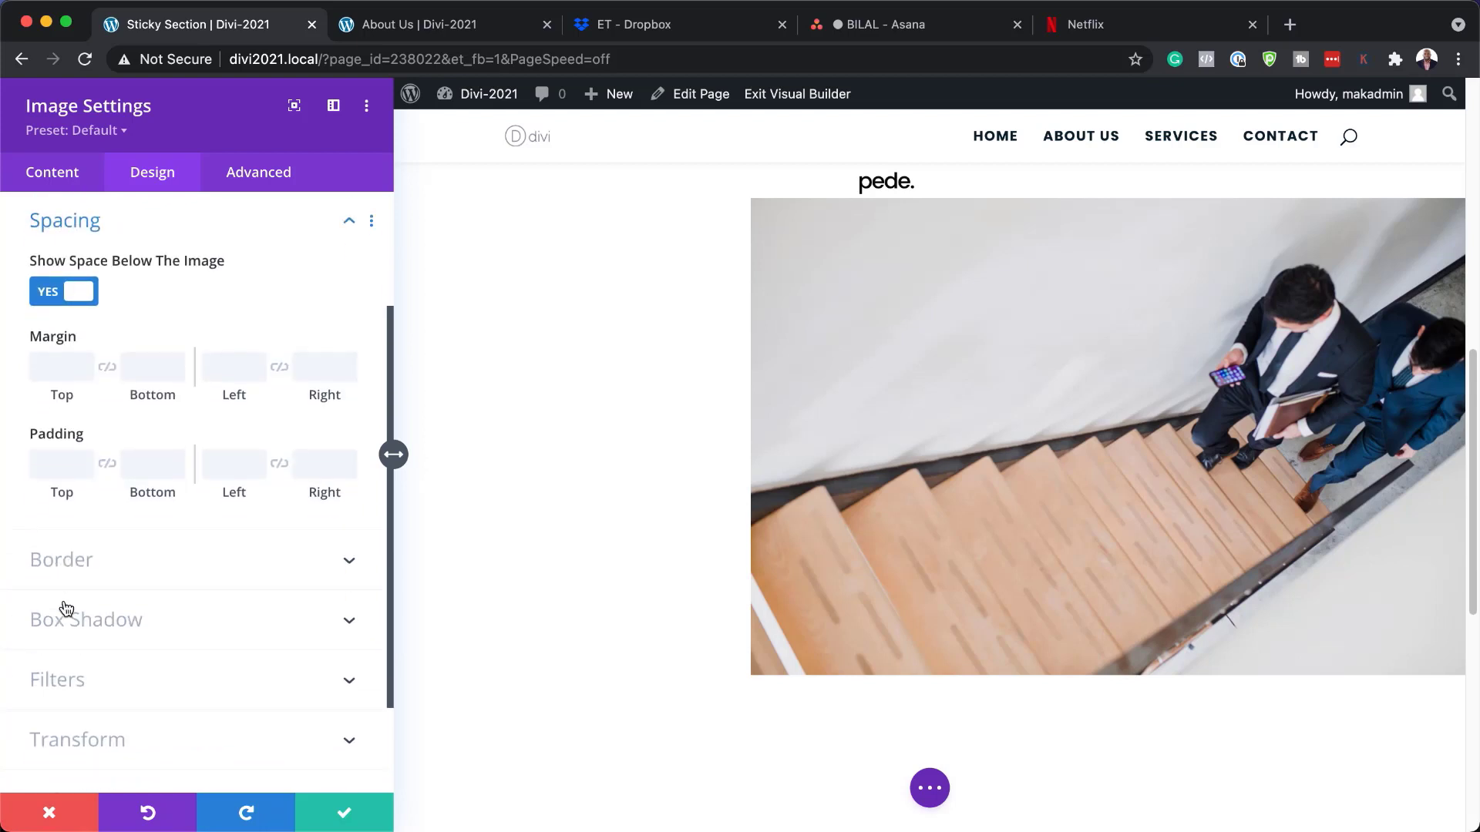
pyautogui.click(59, 368)
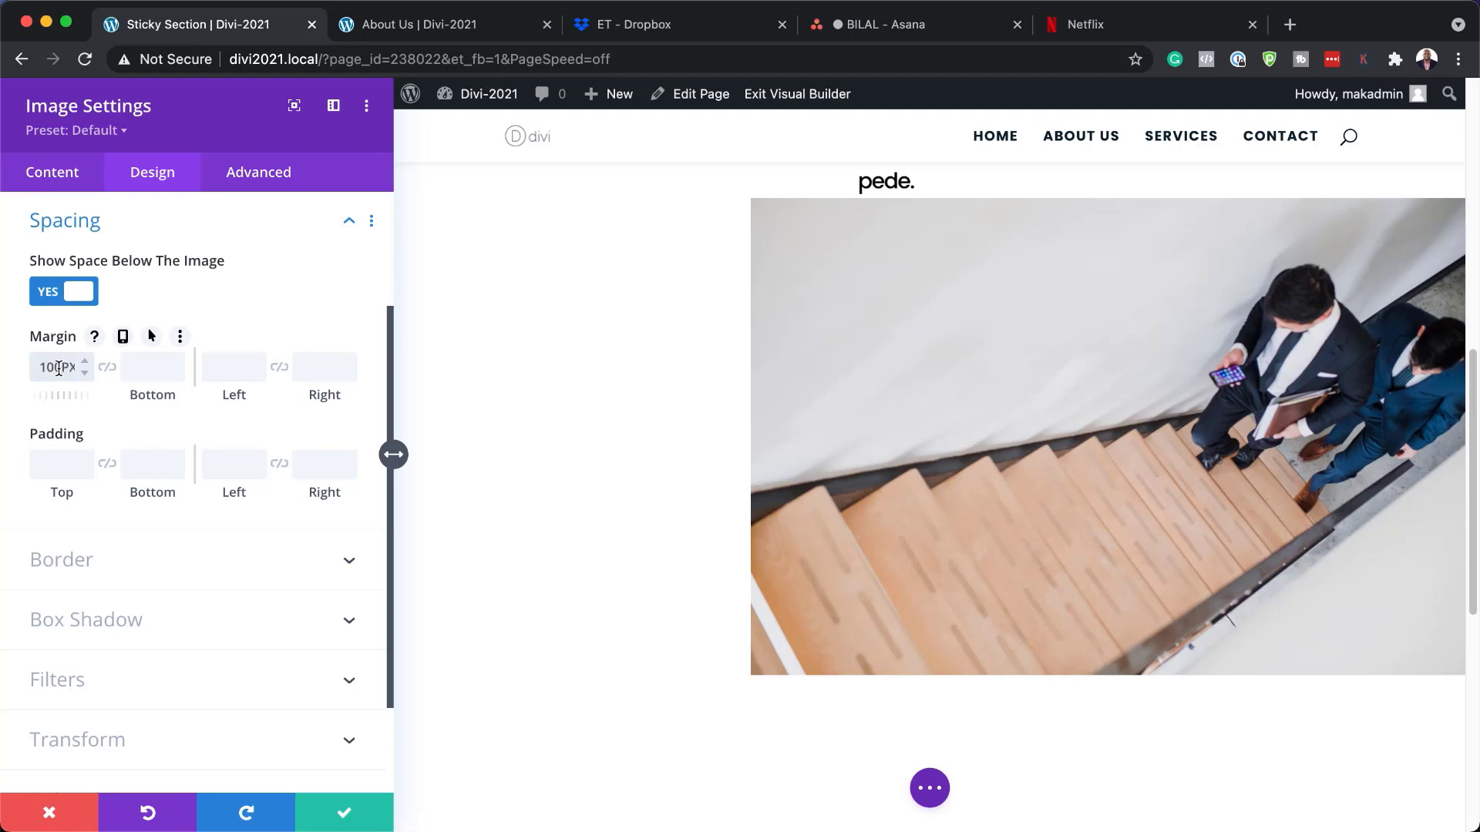
pyautogui.write('100px')
pyautogui.scroll(3, 977, 423)
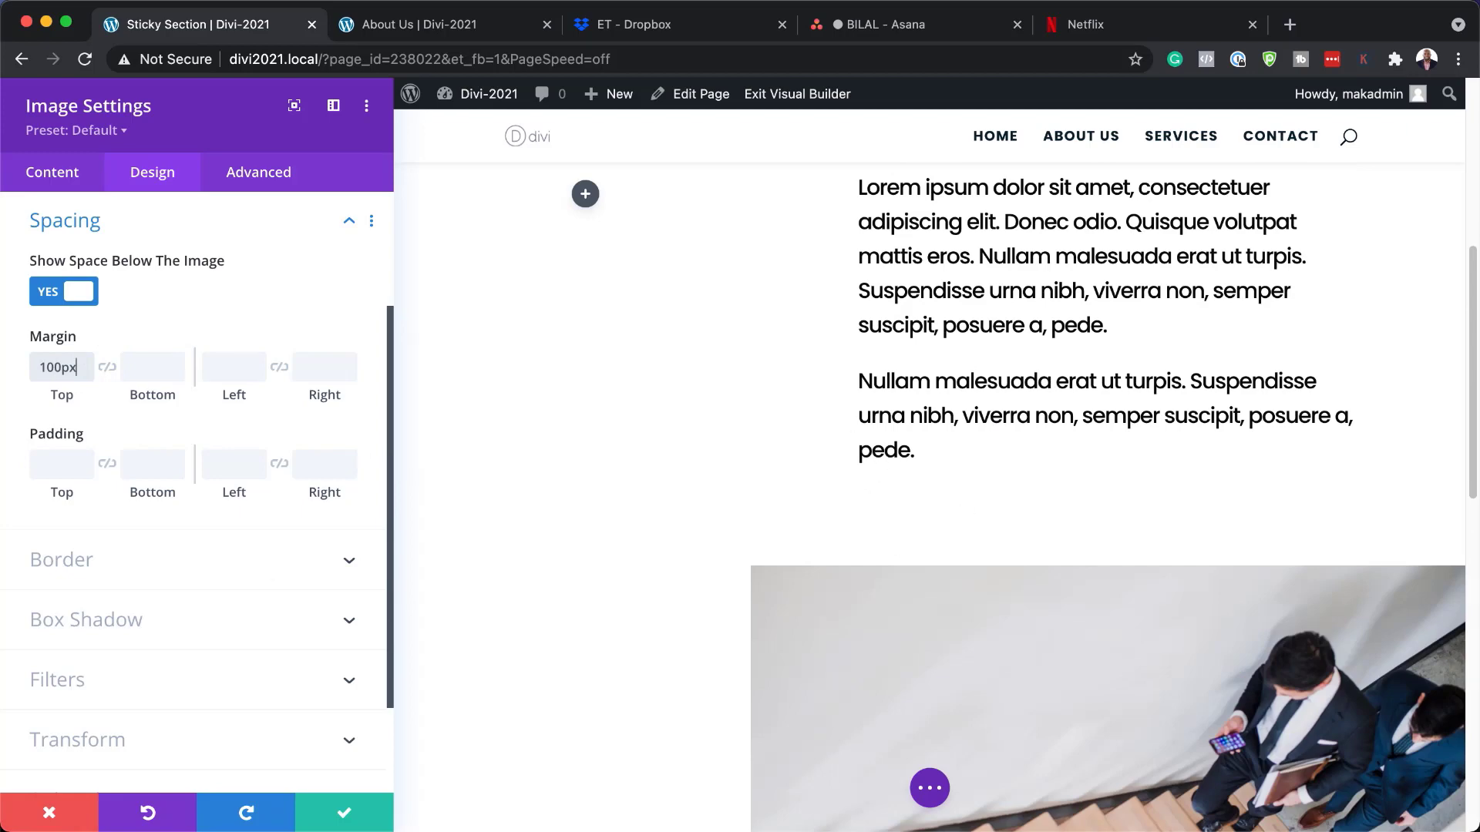
pyautogui.click(359, 823)
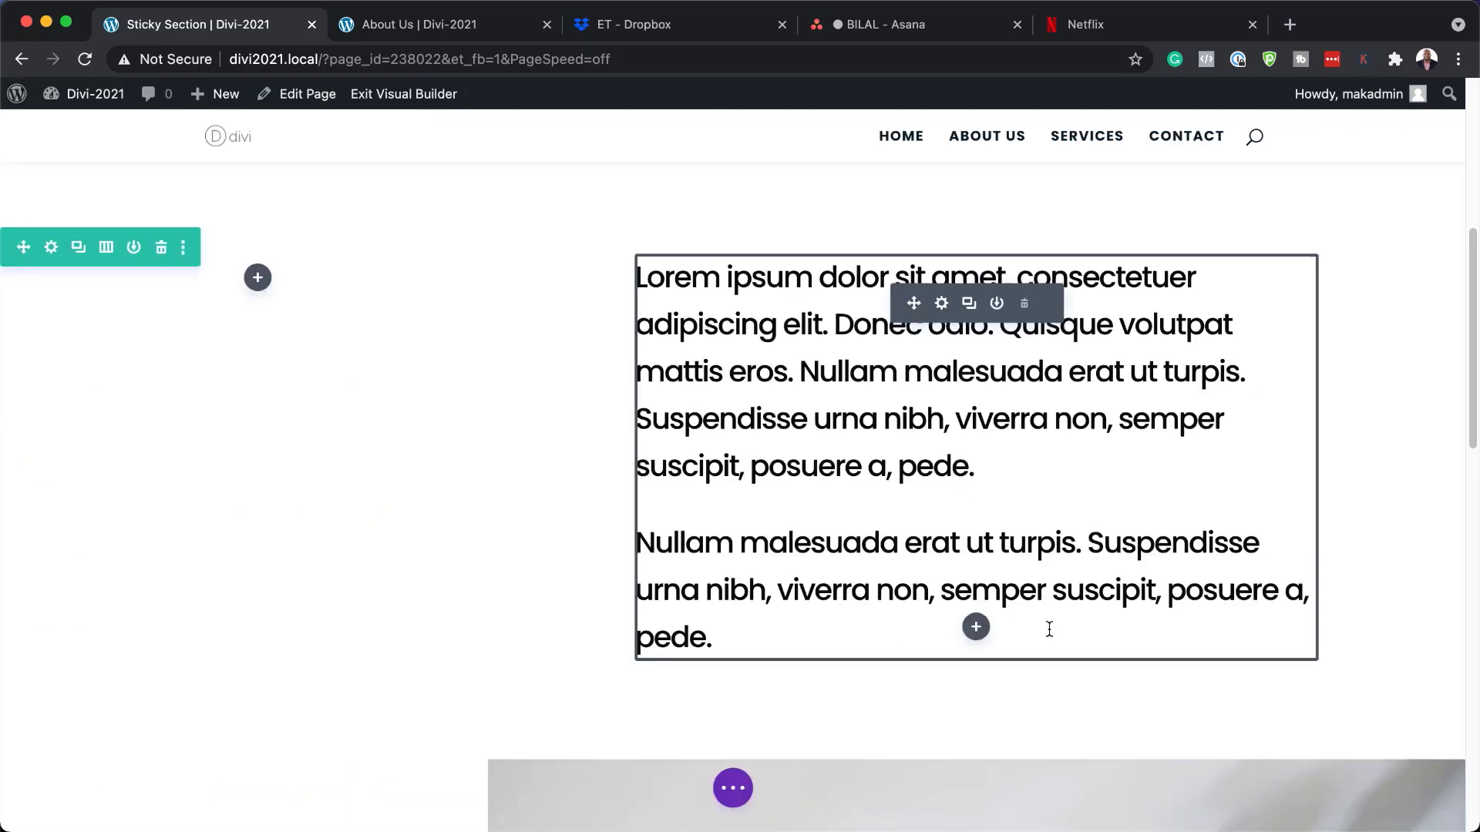
# Insert a Button module below the staircase image in the wide column
pyautogui.scroll(-5, 1050, 629)
pyautogui.scroll(-8, 1049, 629)
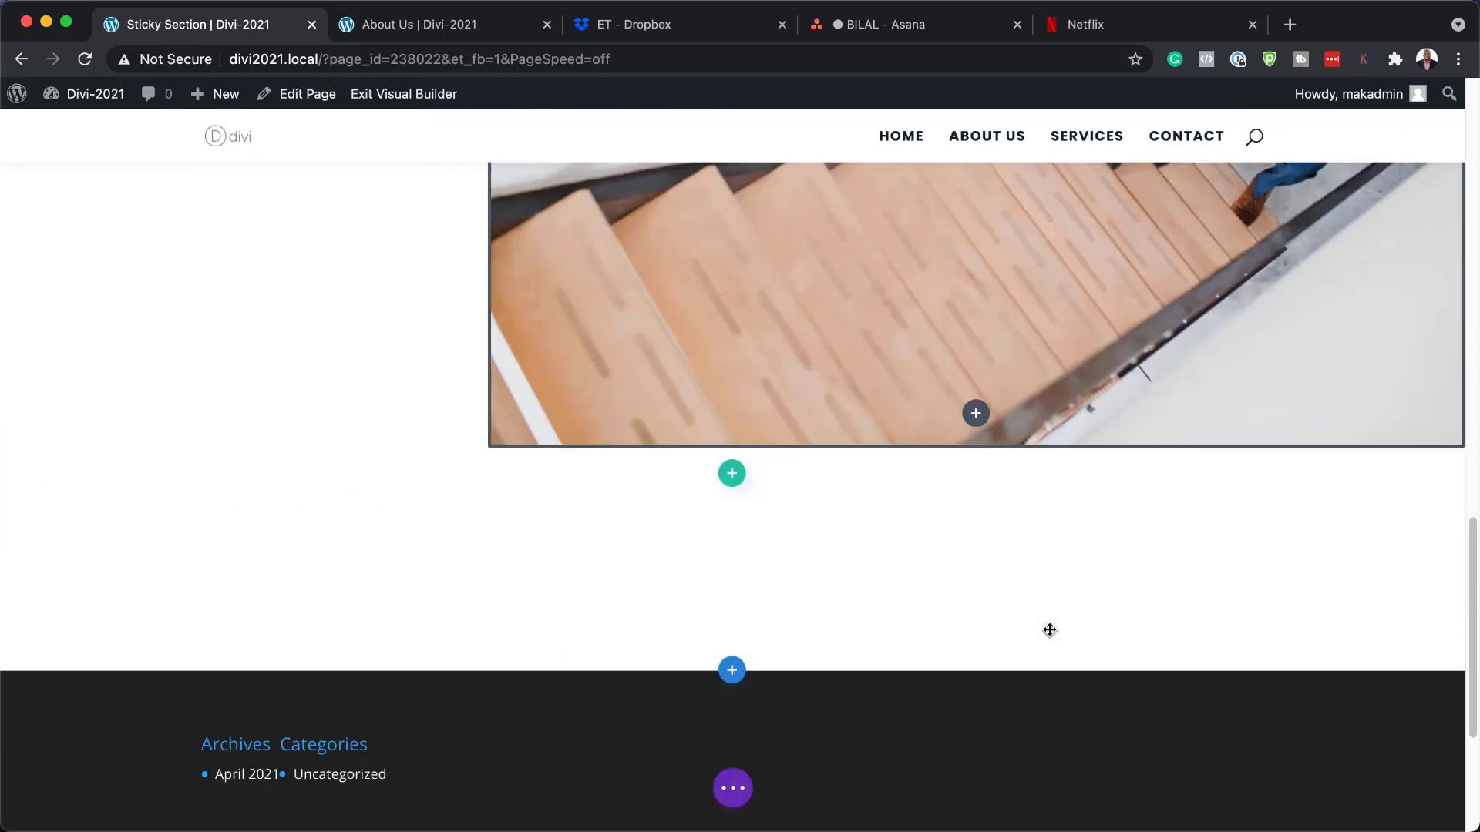
pyautogui.click(975, 416)
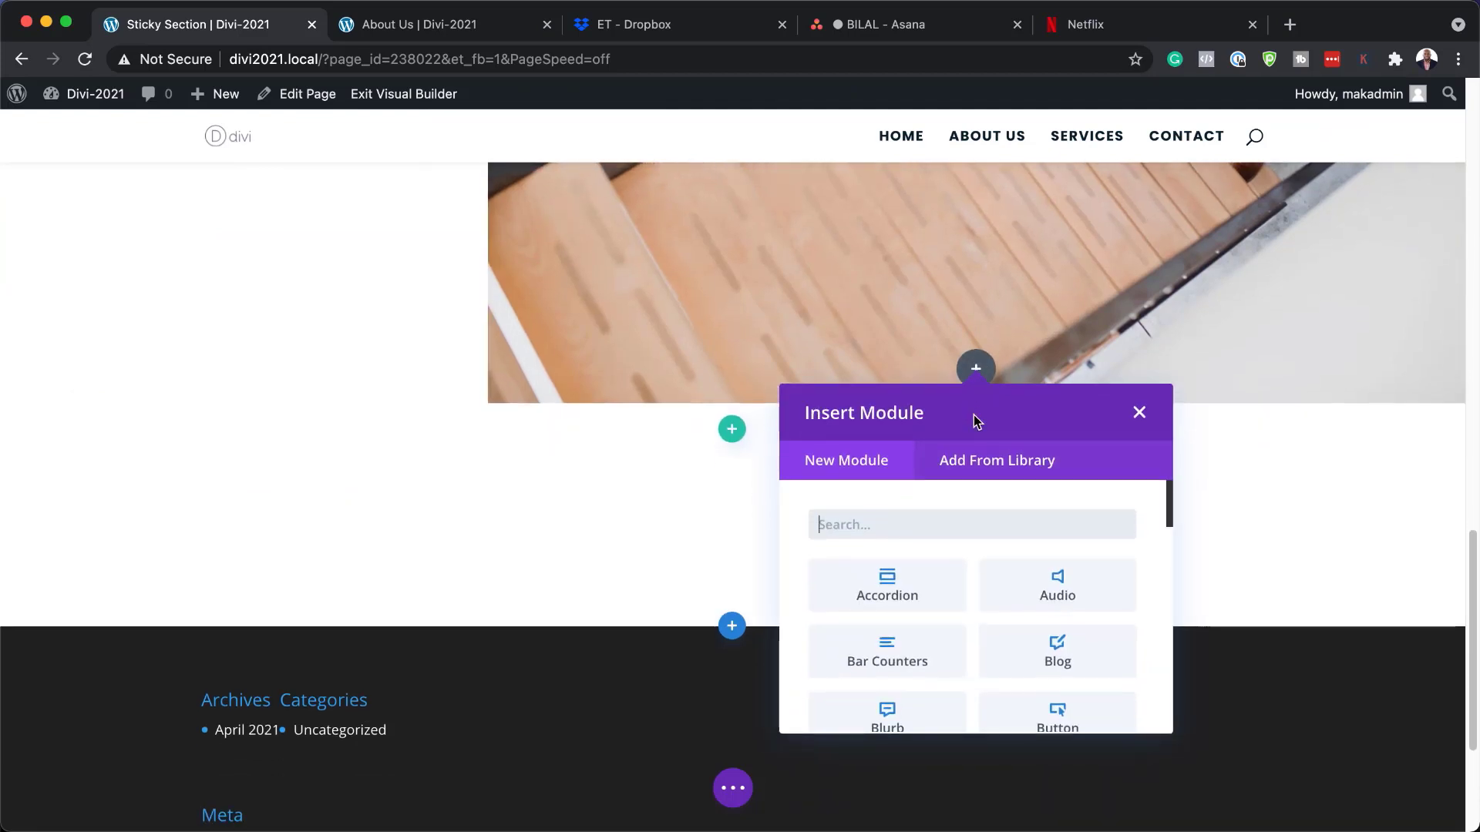
pyautogui.write('BUTTO')
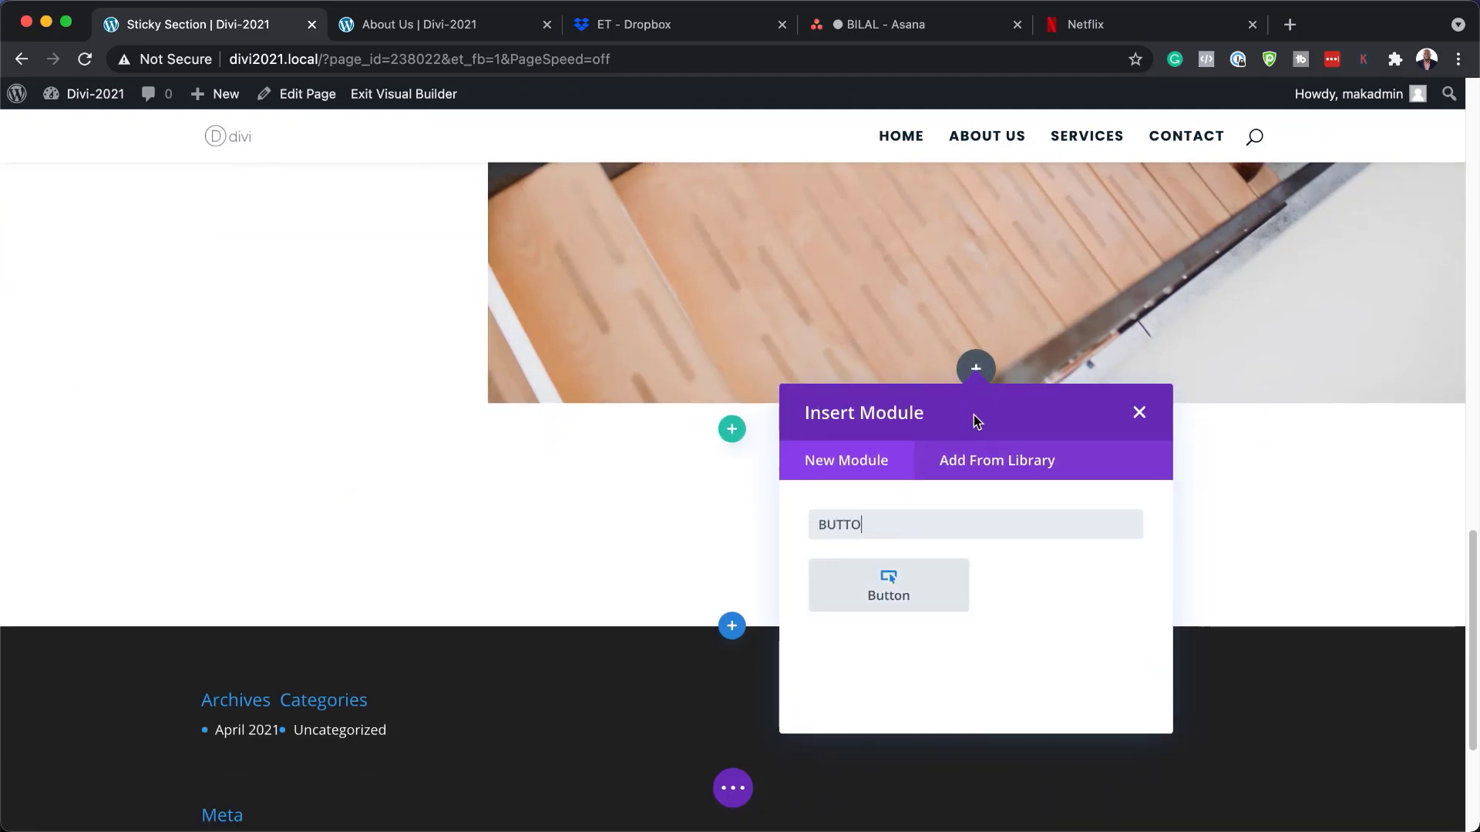
pyautogui.click(894, 602)
# Set the button's text to "Get to know us" and its link URL to #
pyautogui.click(122, 331)
pyautogui.hotkey('alt', 'shift', 'Left')
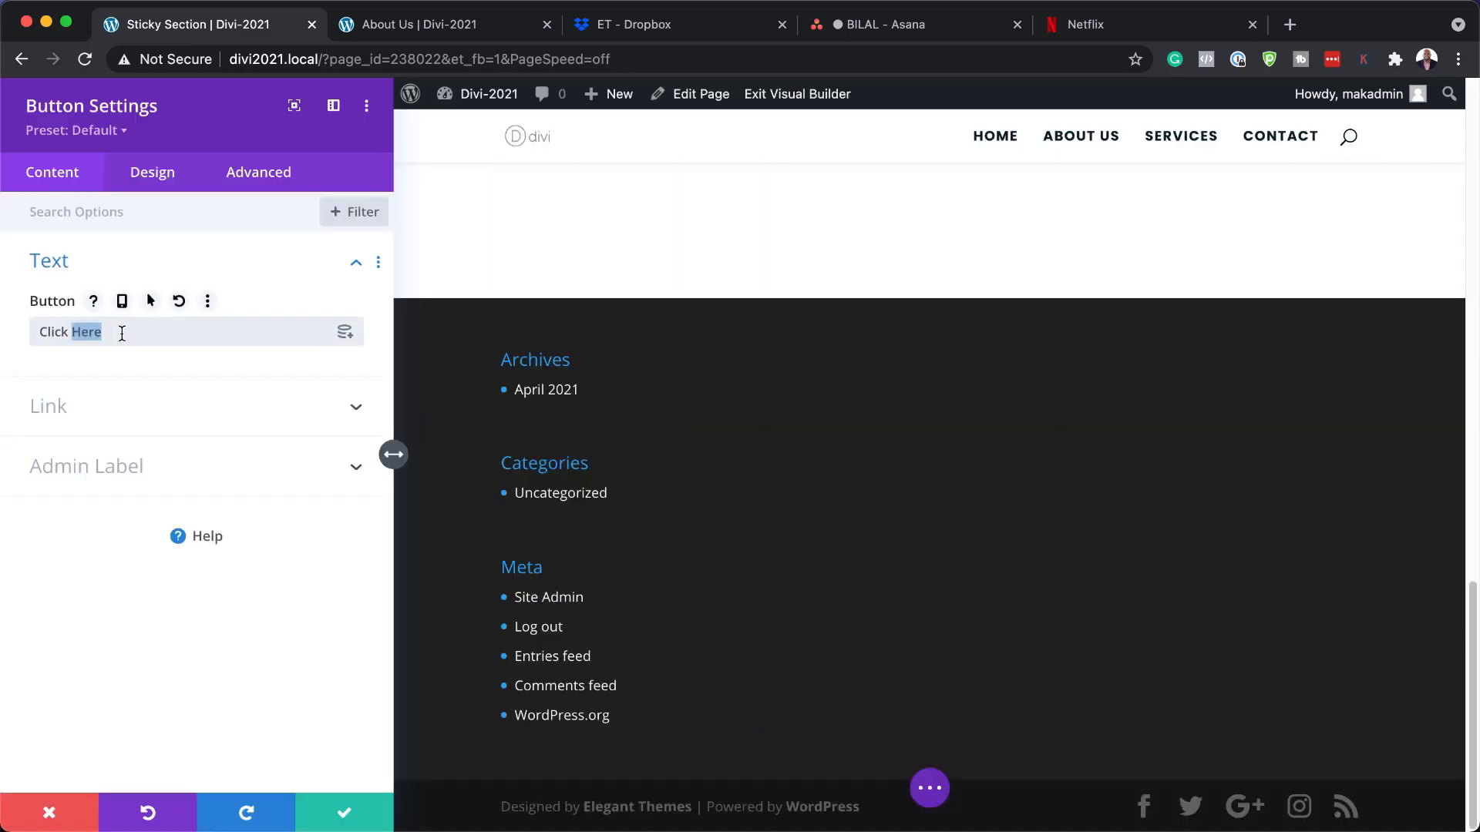
pyautogui.hotkey('alt', 'shift', 'Left')
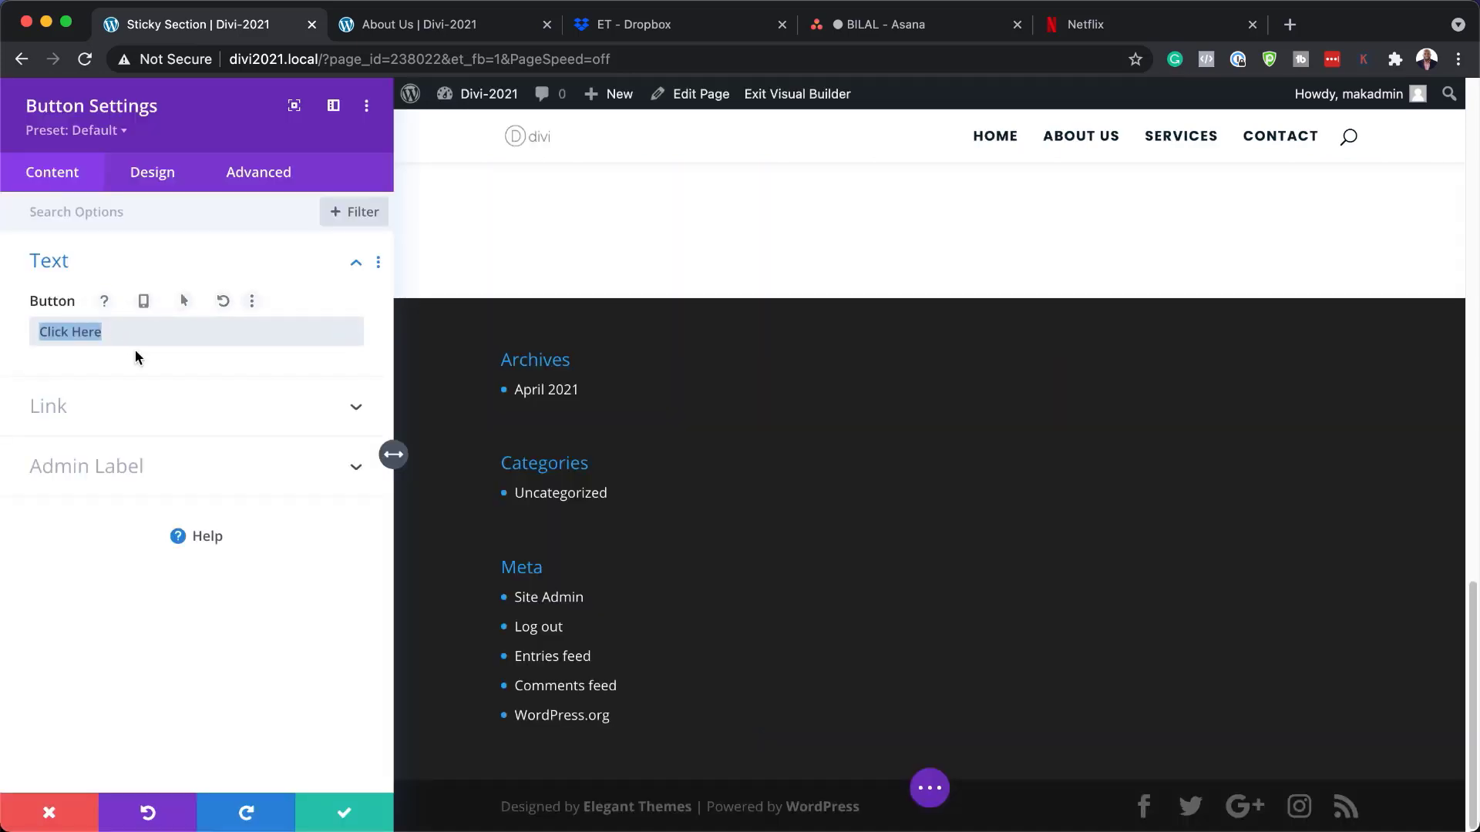
pyautogui.write('Get to know us')
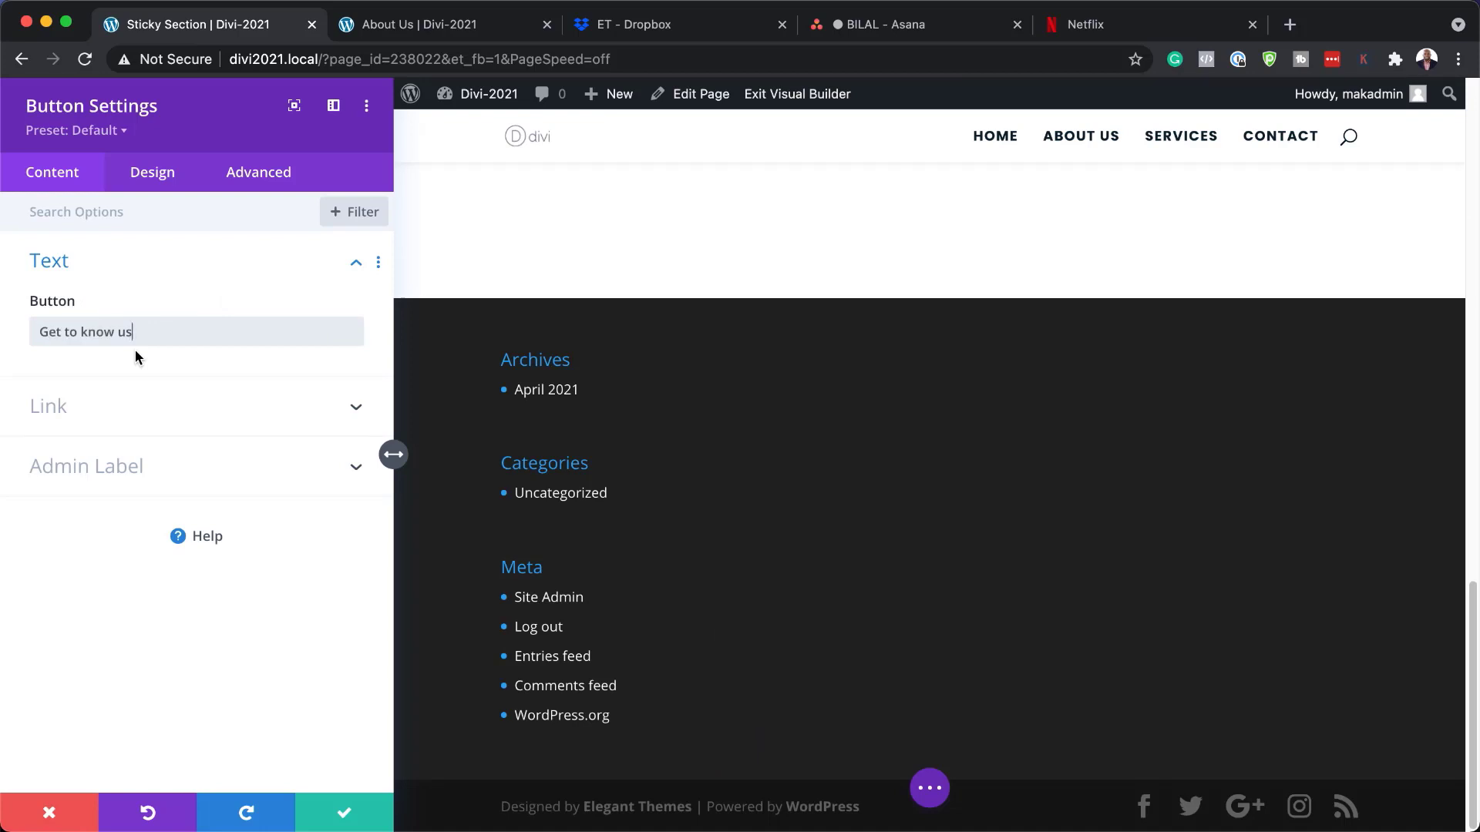
pyautogui.scroll(4, 853, 381)
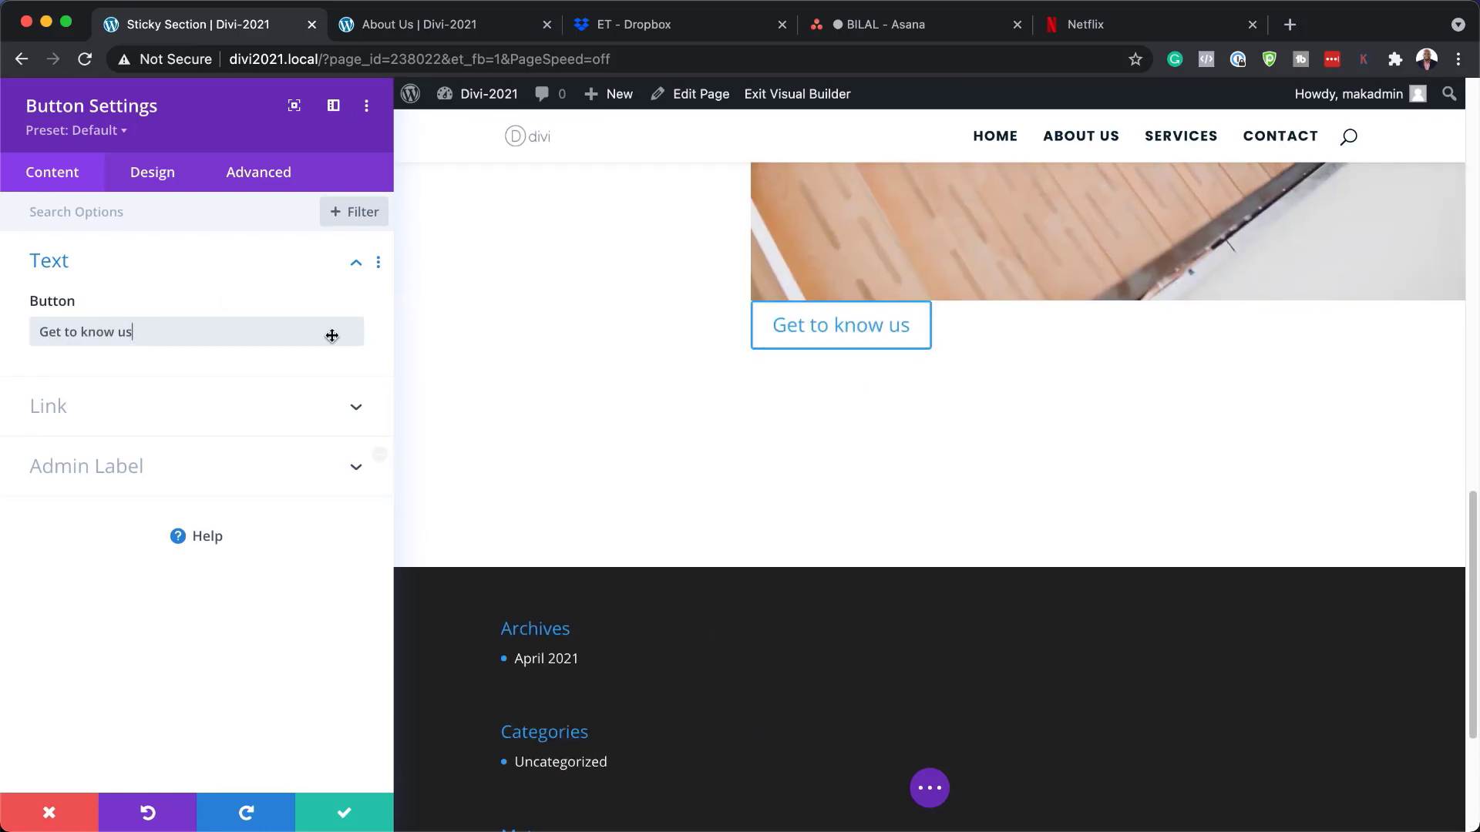
pyautogui.click(76, 415)
pyautogui.click(71, 400)
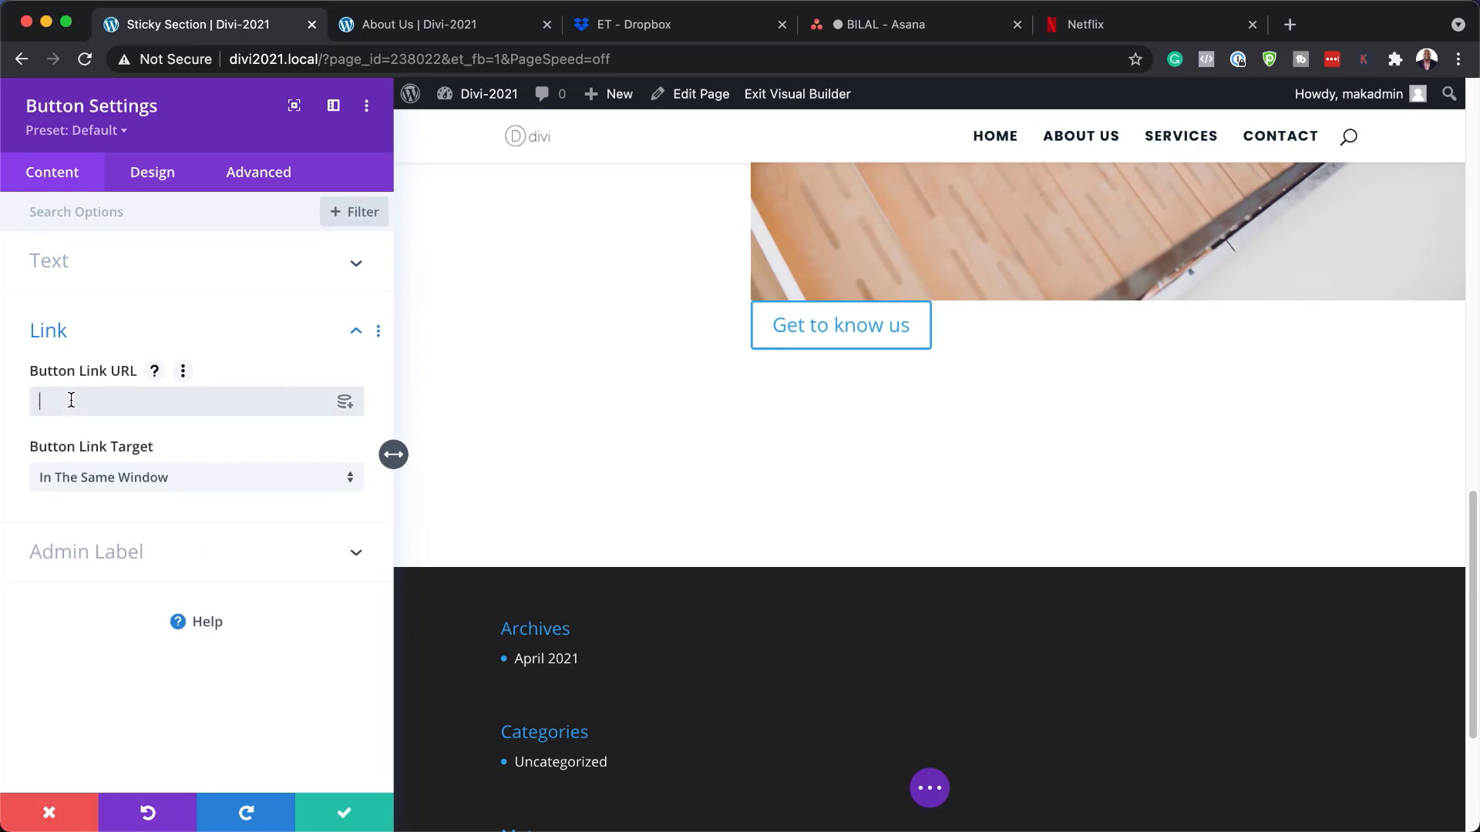
pyautogui.write('#')
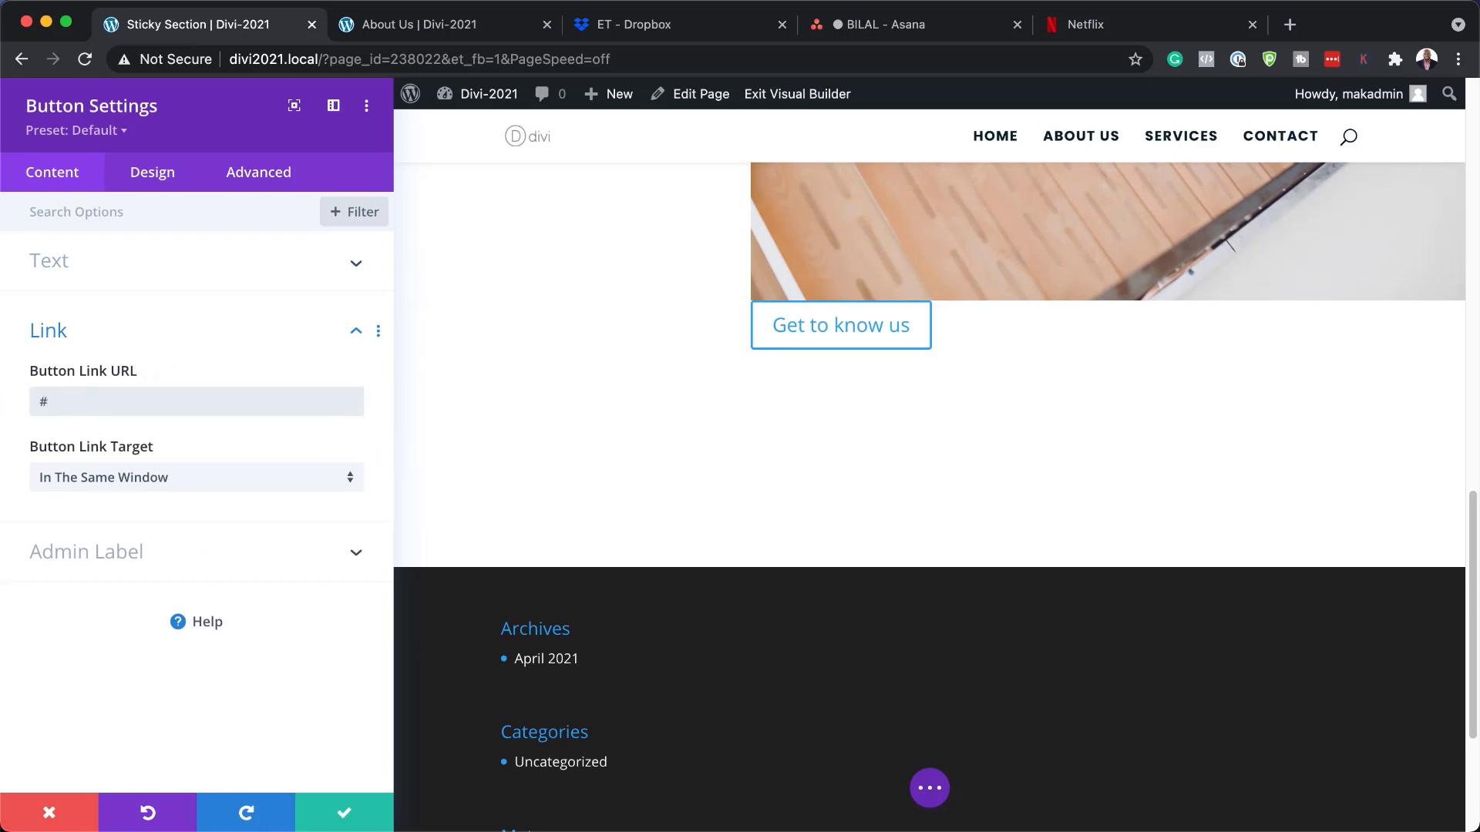
pyautogui.press('super+Tab')
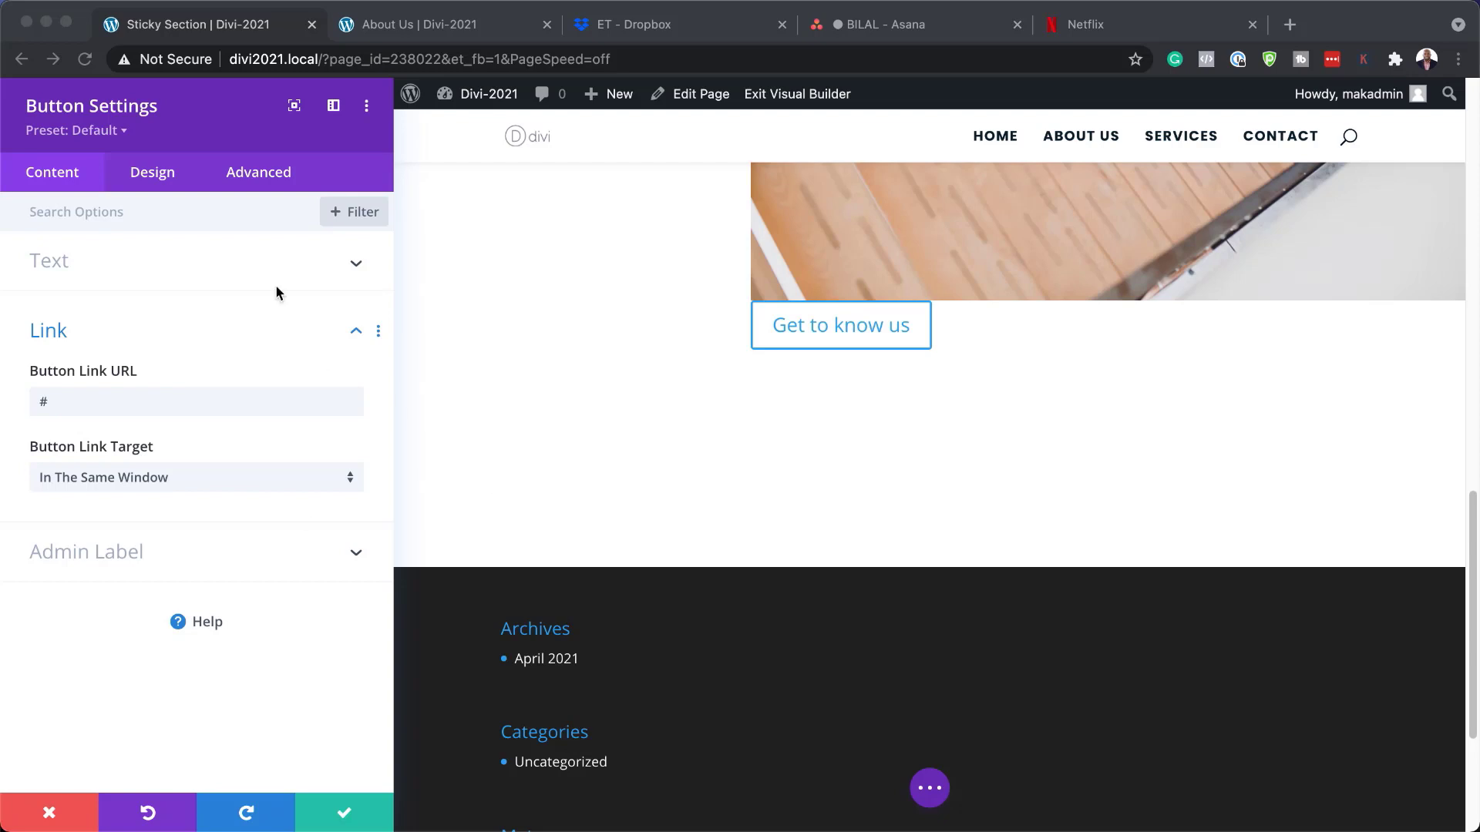
# Enable custom styles for the button and set its text size to 1.5vw
pyautogui.click(162, 175)
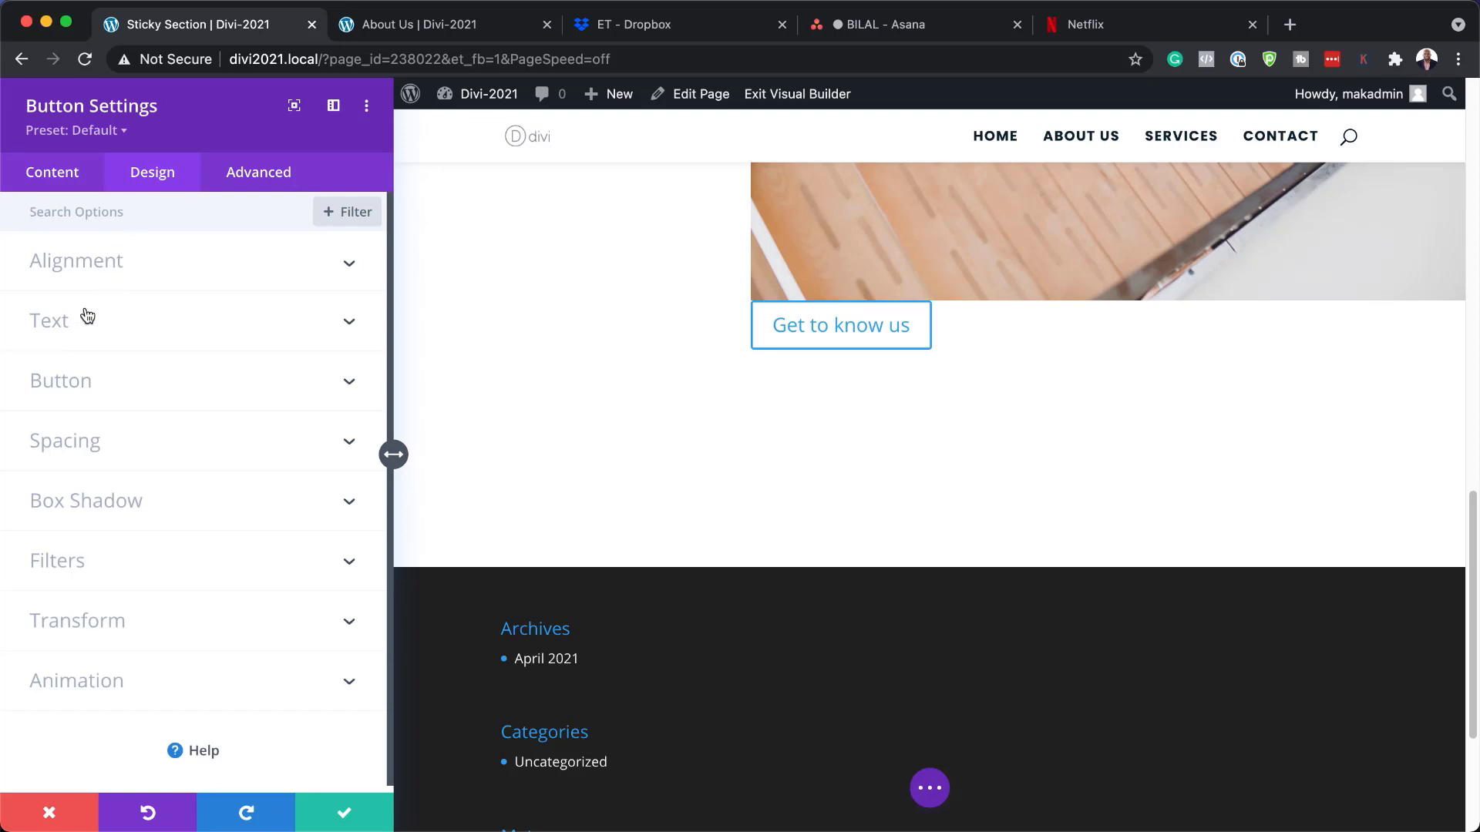
pyautogui.click(77, 383)
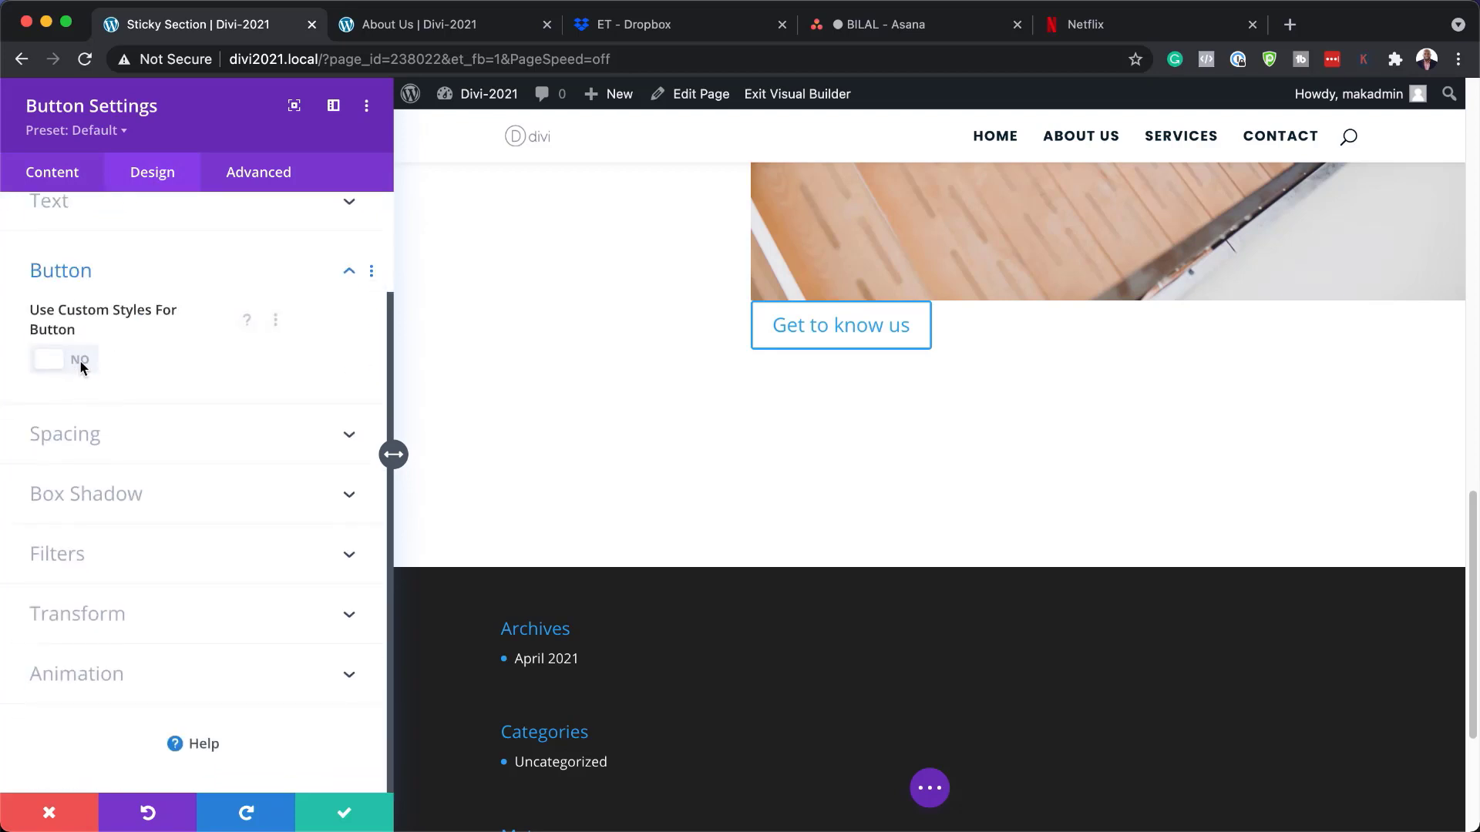
pyautogui.click(82, 368)
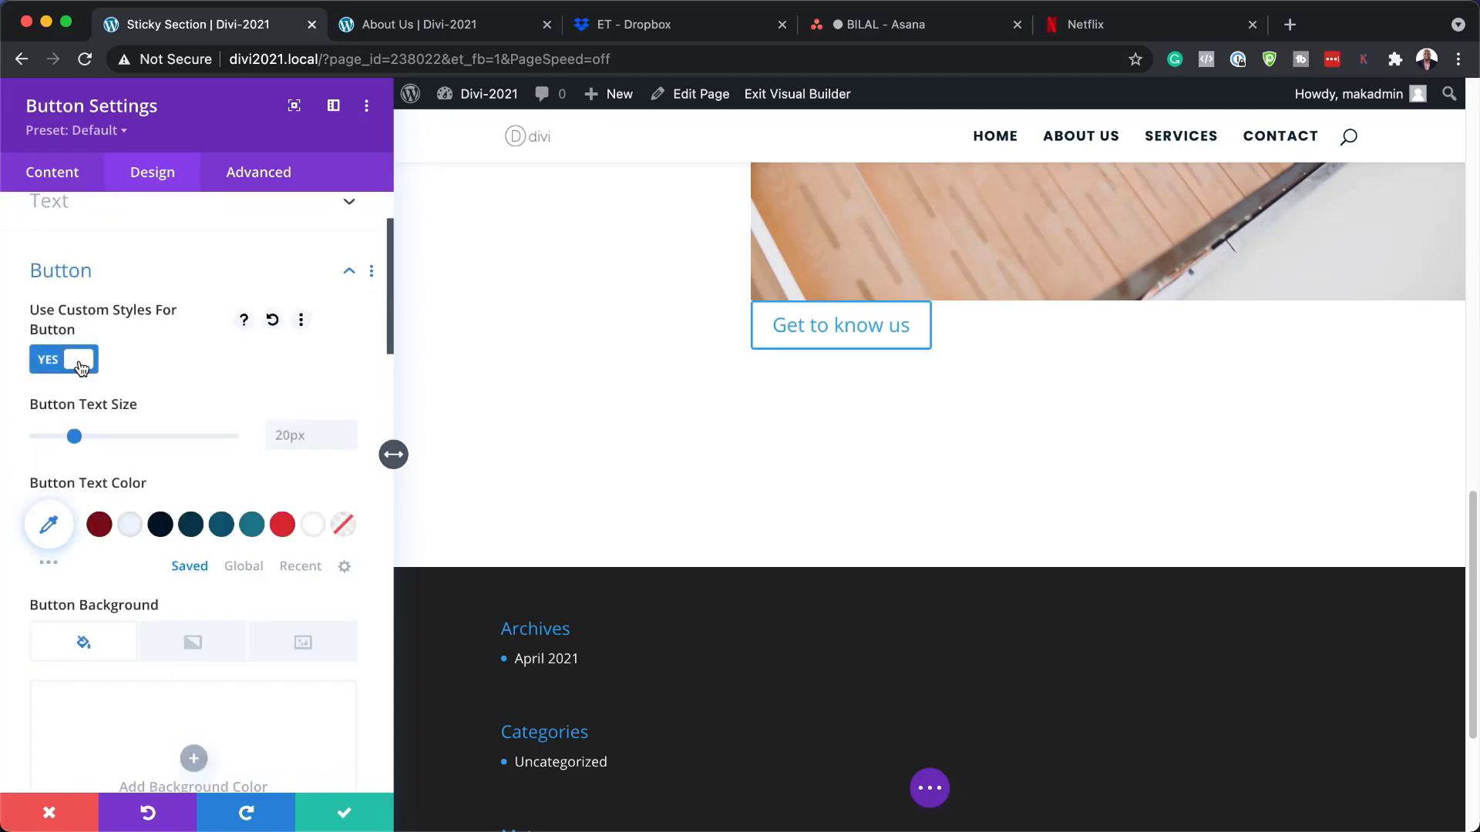
pyautogui.click(280, 437)
pyautogui.write('1.5vw')
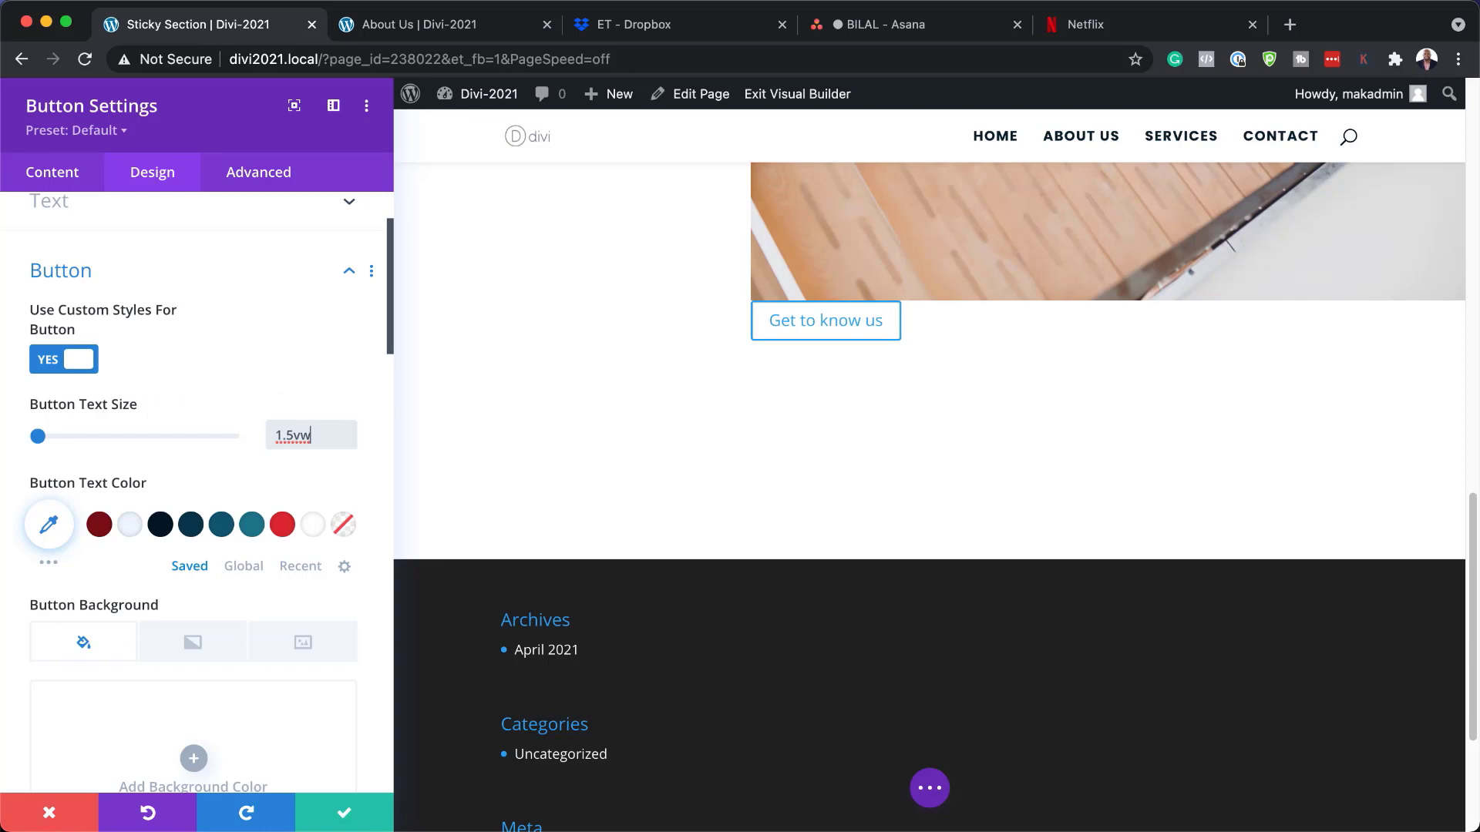
pyautogui.press('super+Tab')
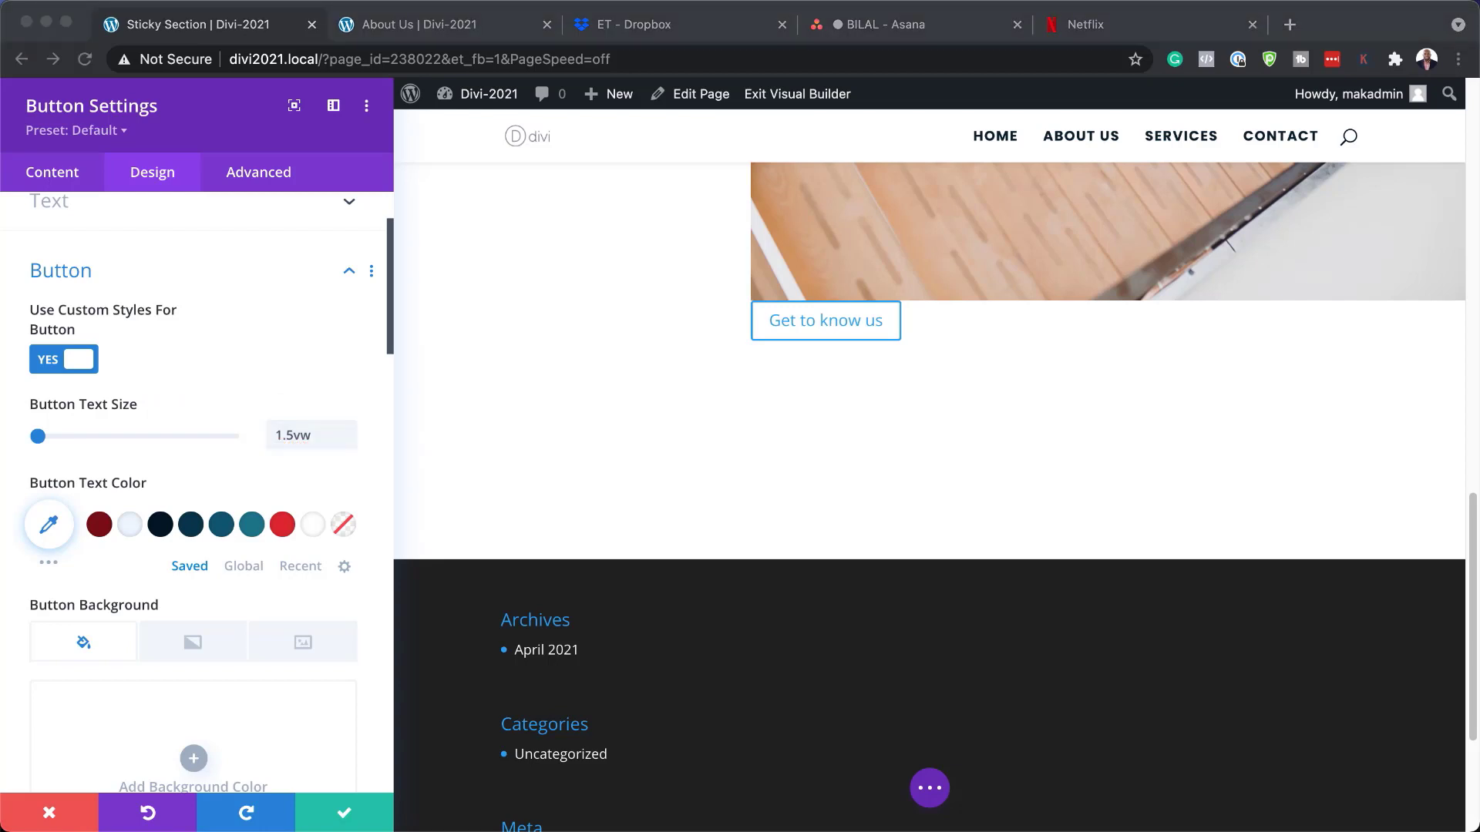
pyautogui.press('super+Tab')
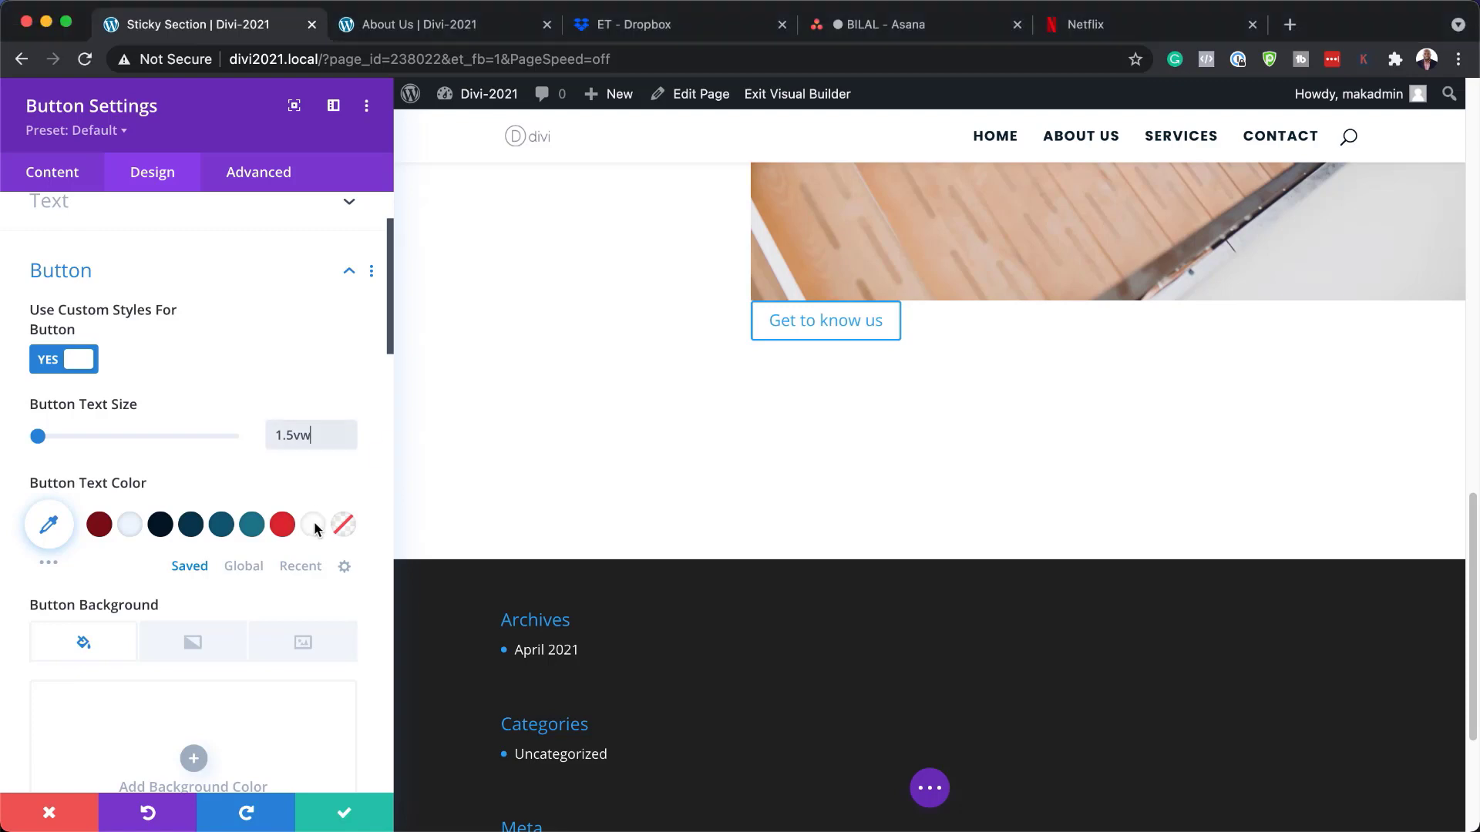
# Set the button's text color to white and its background color to #f6223e
pyautogui.click(313, 524)
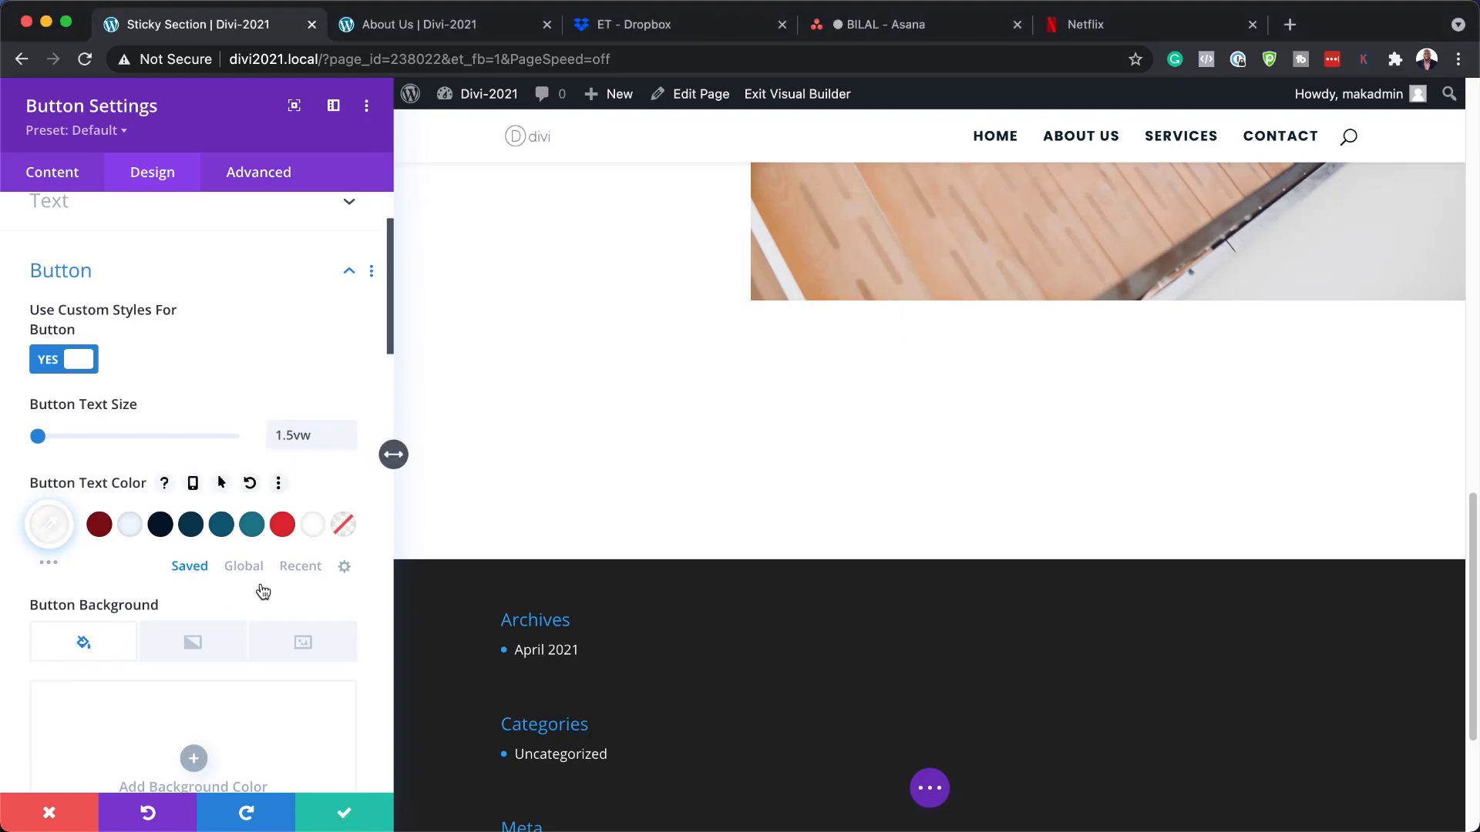
pyautogui.scroll(-1, 200, 461)
pyautogui.scroll(-4, 201, 461)
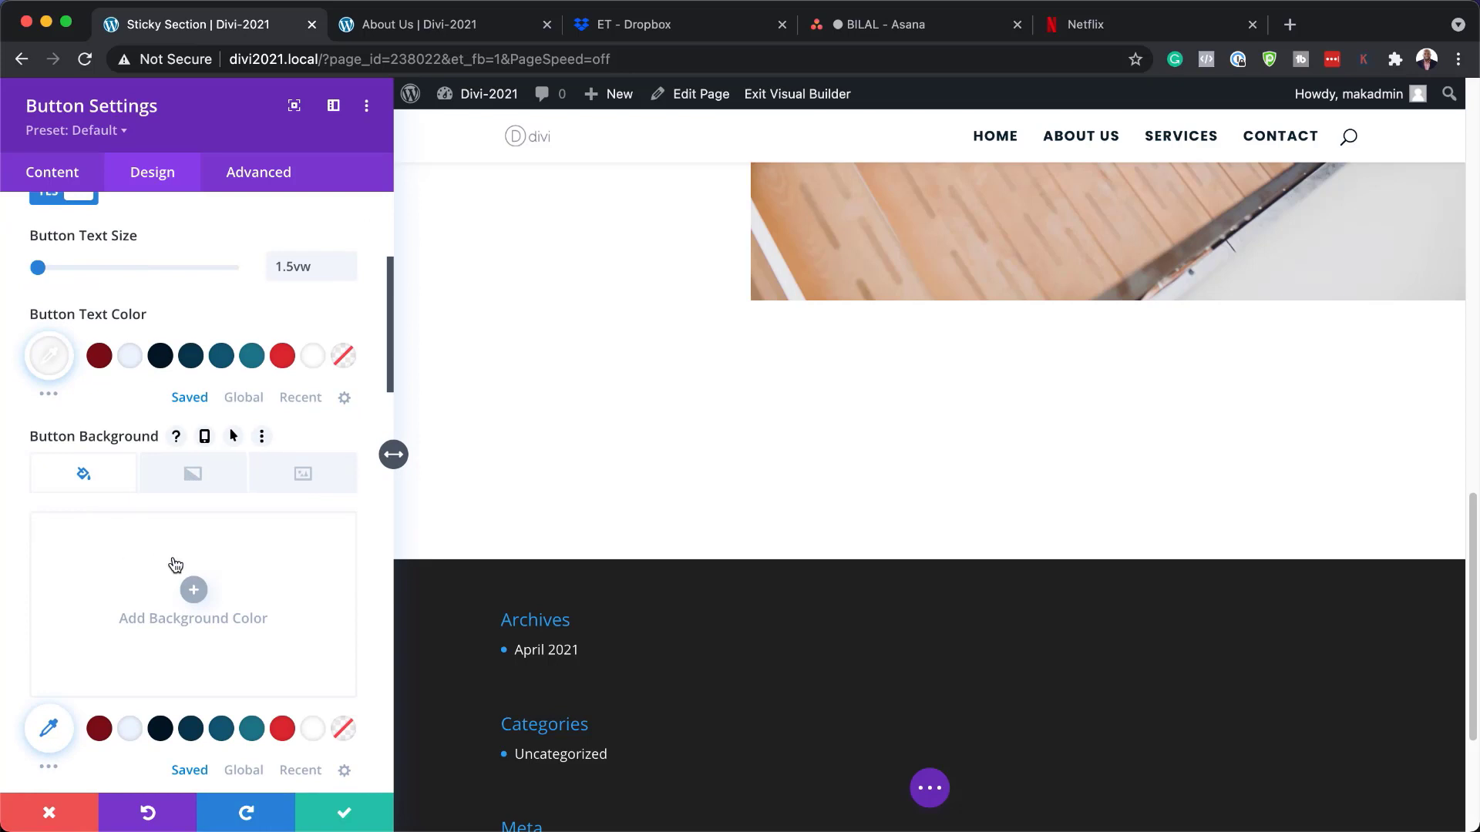
pyautogui.click(193, 589)
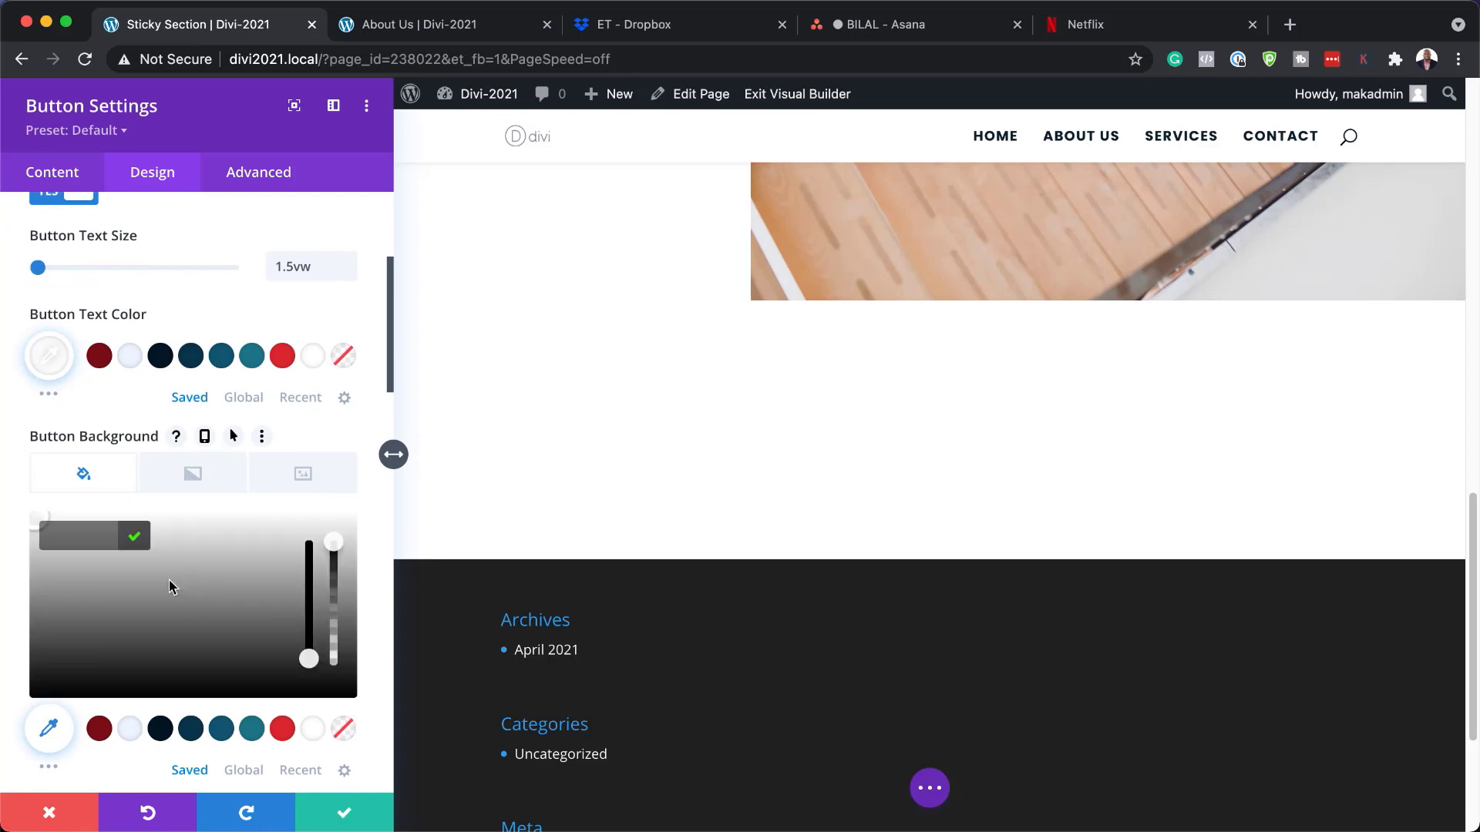
pyautogui.click(85, 537)
pyautogui.write('#f6227e')
pyautogui.press('Return')
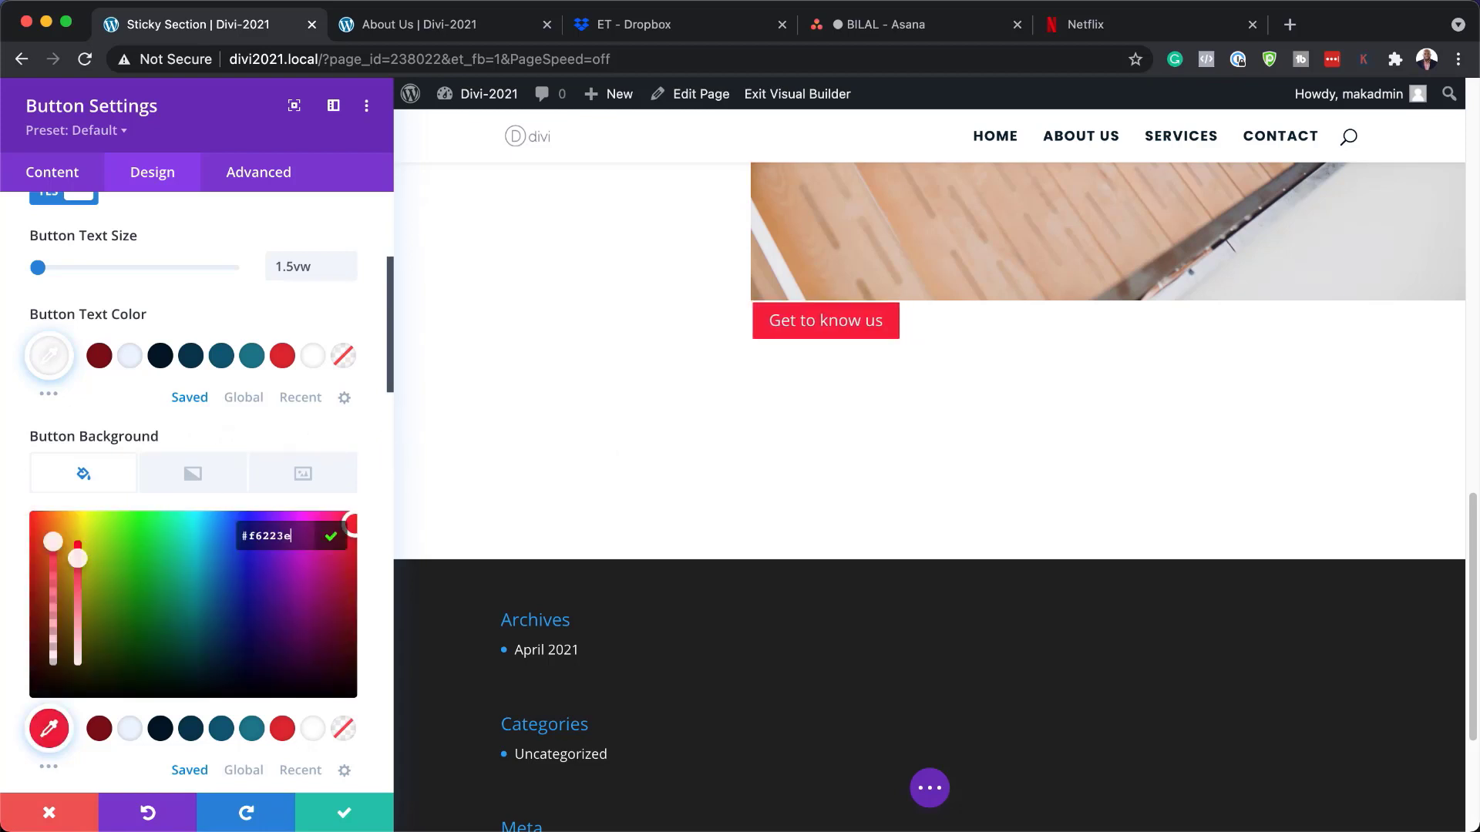
# Set the button's border width to 0px and its border radius to 0px
pyautogui.scroll(-3, 231, 462)
pyautogui.scroll(-1, 223, 605)
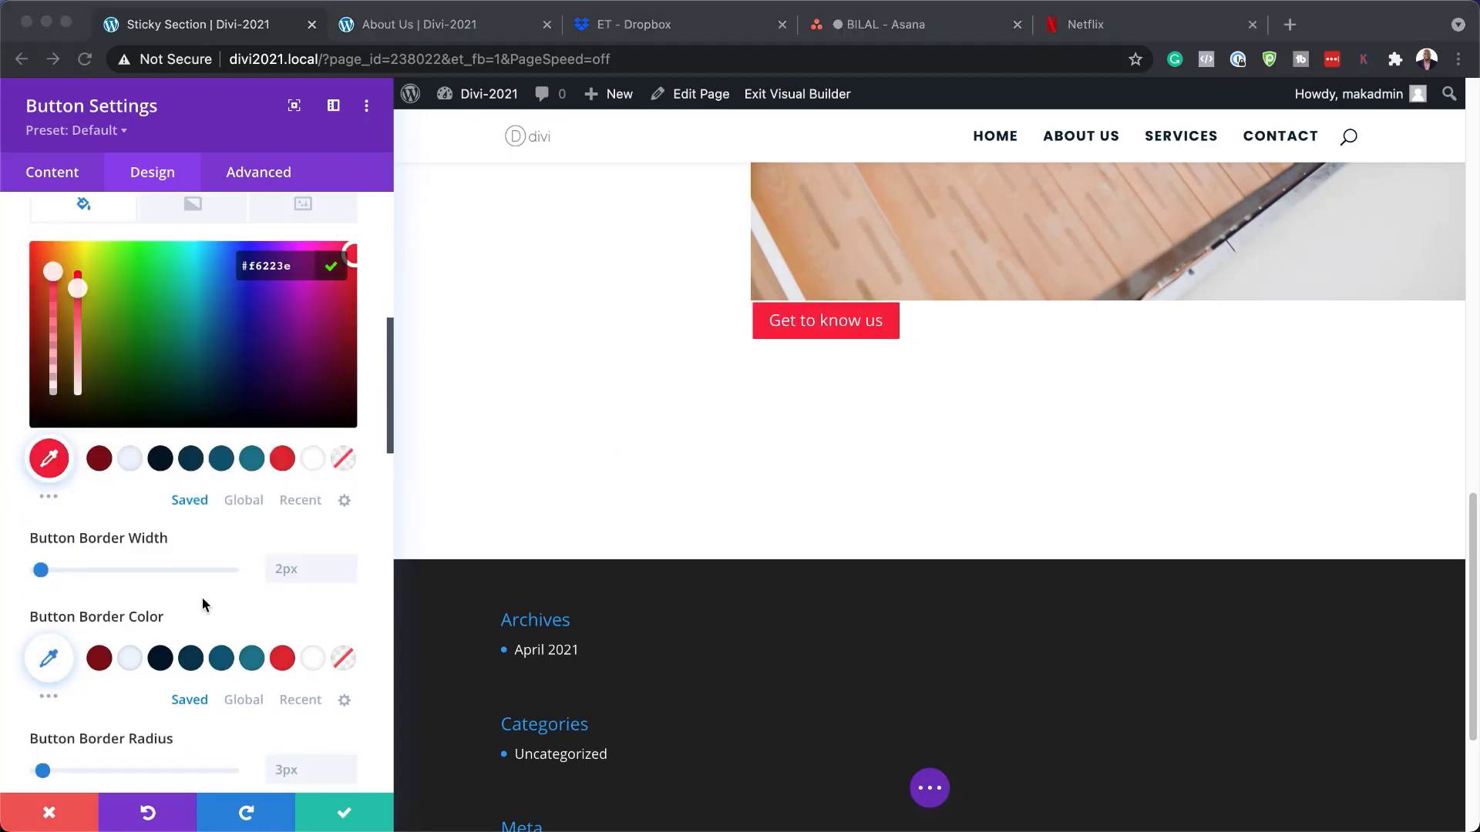
pyautogui.click(44, 576)
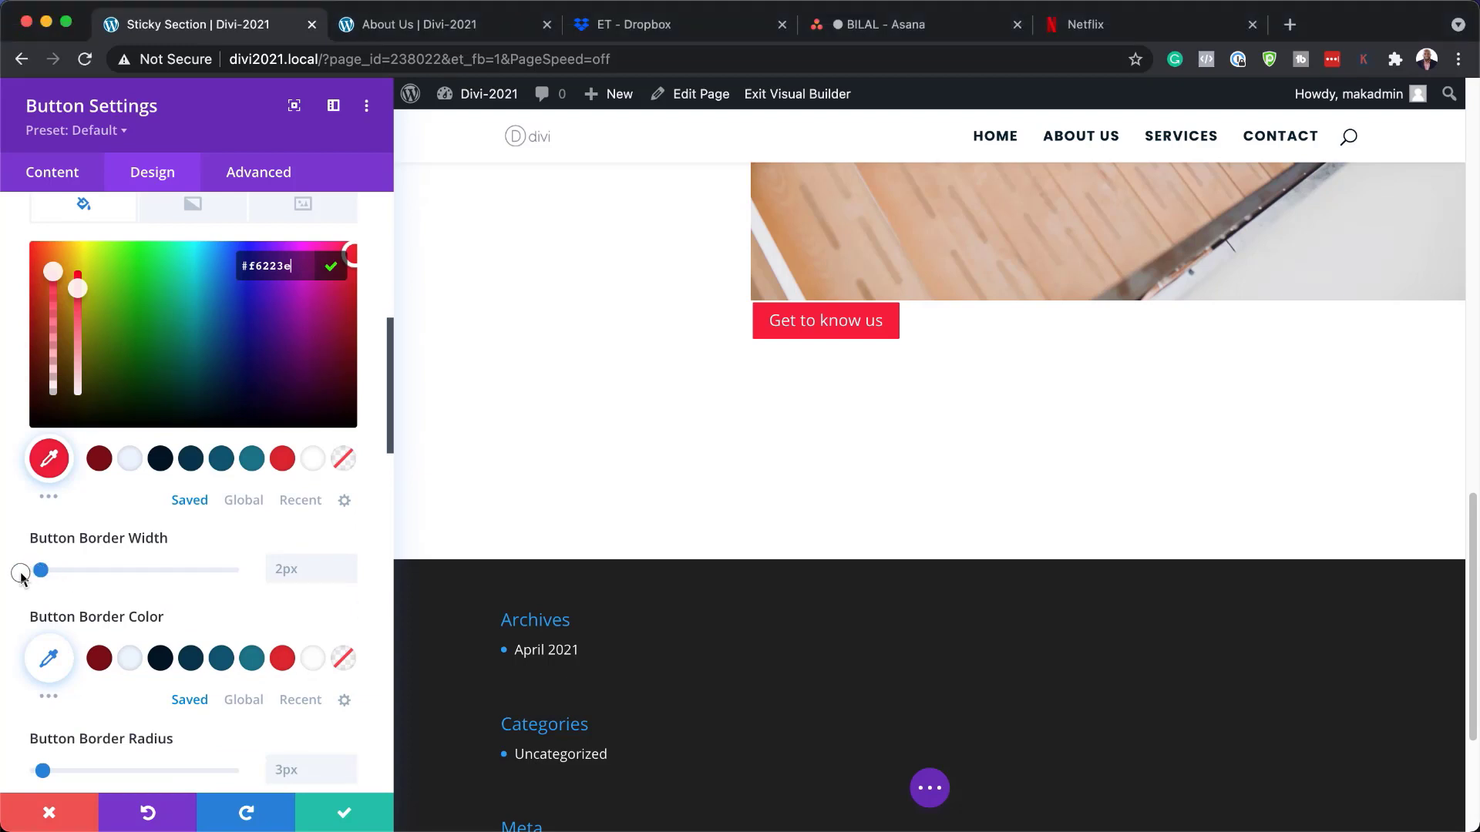
pyautogui.moveTo(39, 572); pyautogui.dragTo(14, 572)
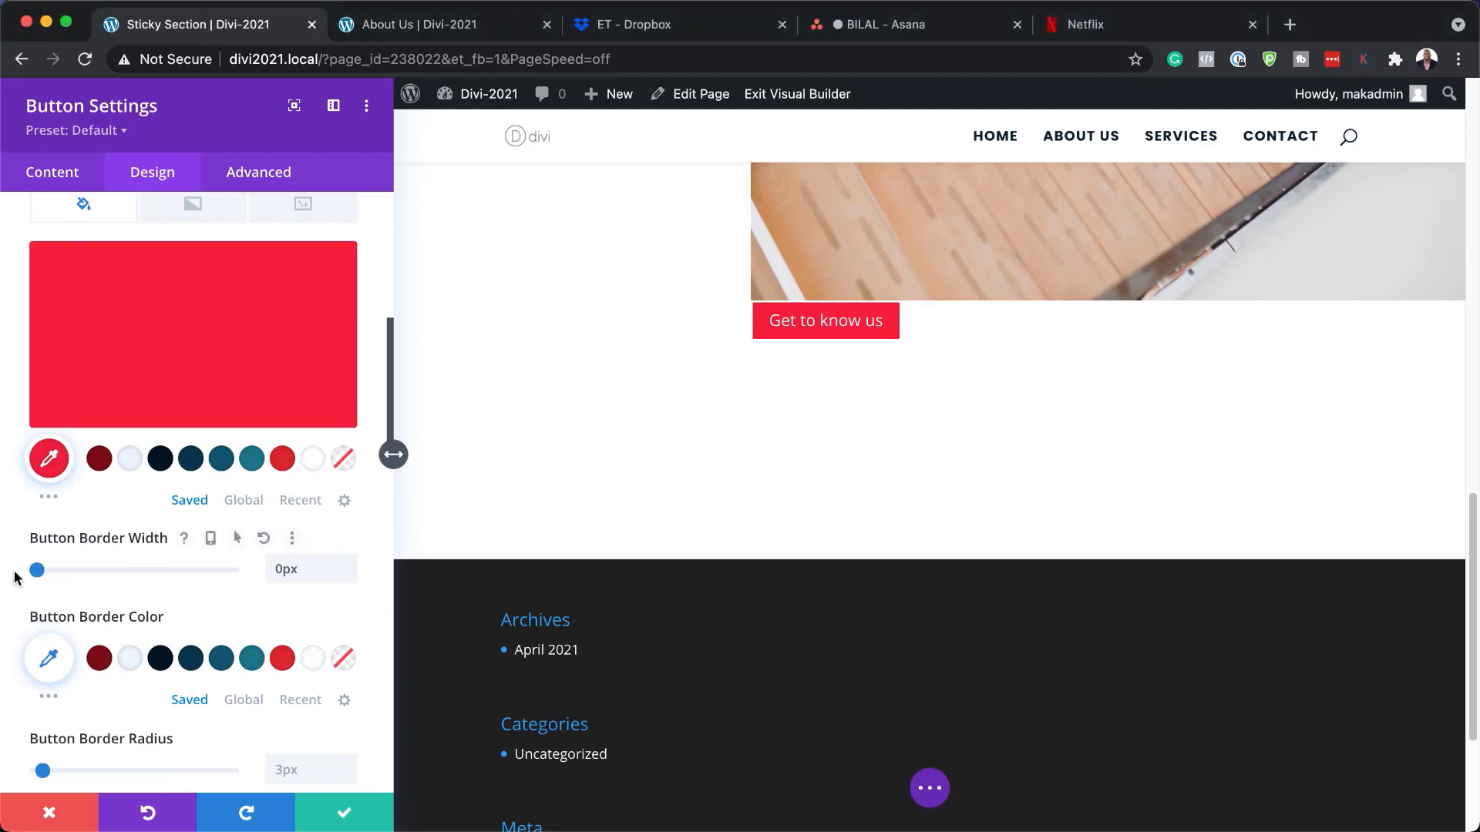
pyautogui.scroll(-2, 292, 620)
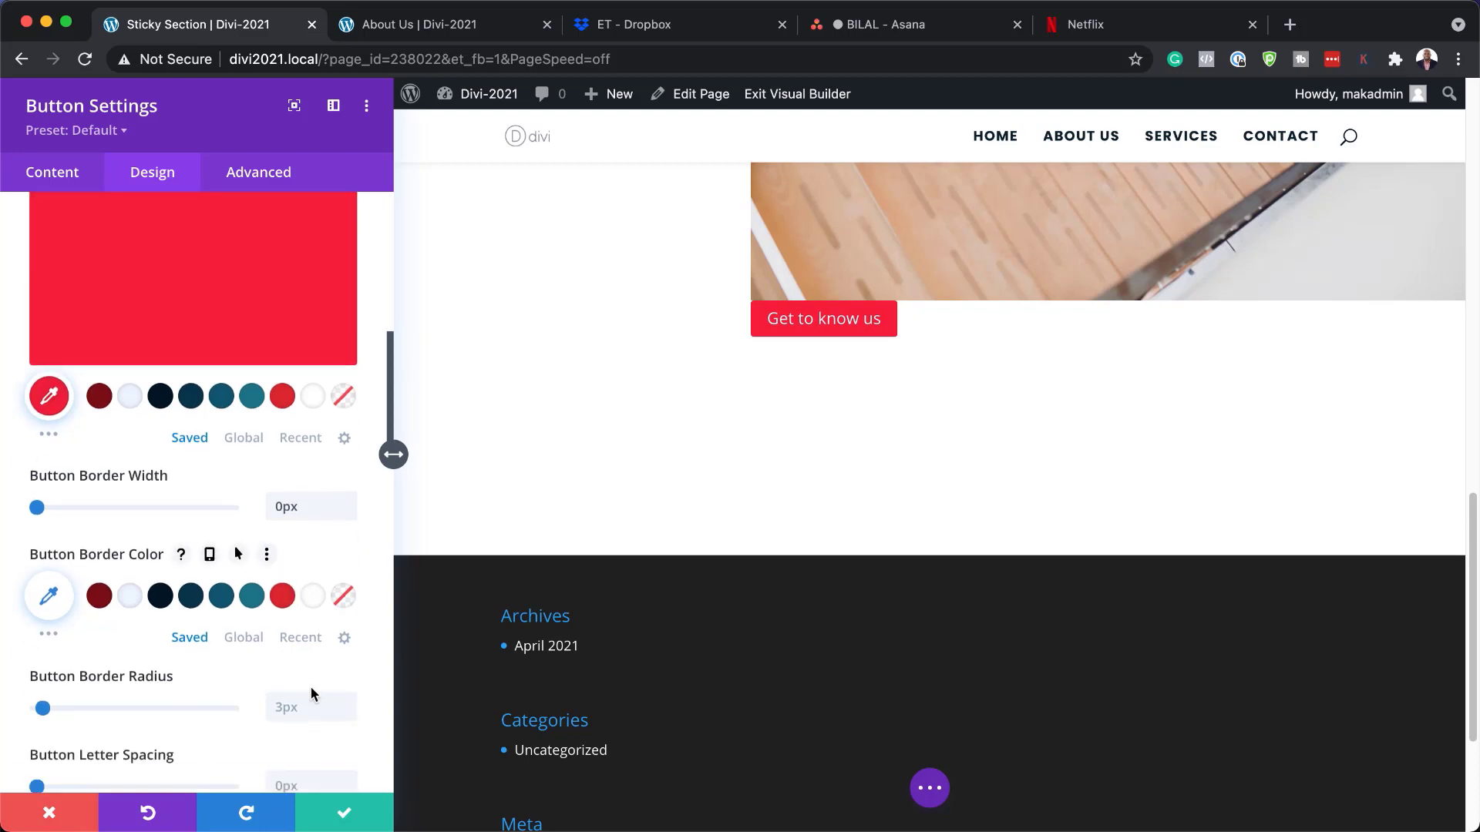
pyautogui.click(335, 712)
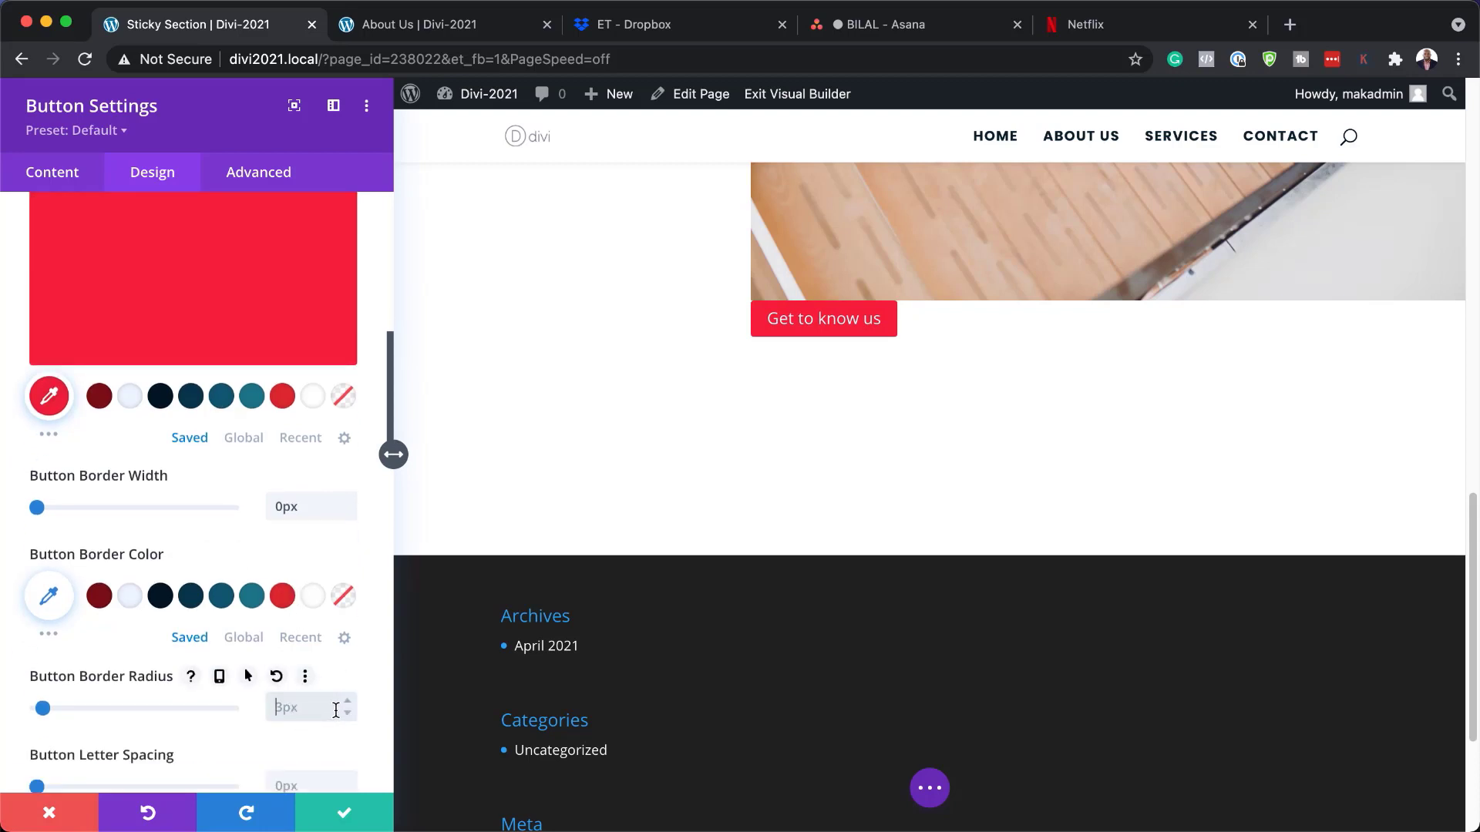
pyautogui.write('0px')
# Set the button's font to Poppins
pyautogui.scroll(-5, 304, 635)
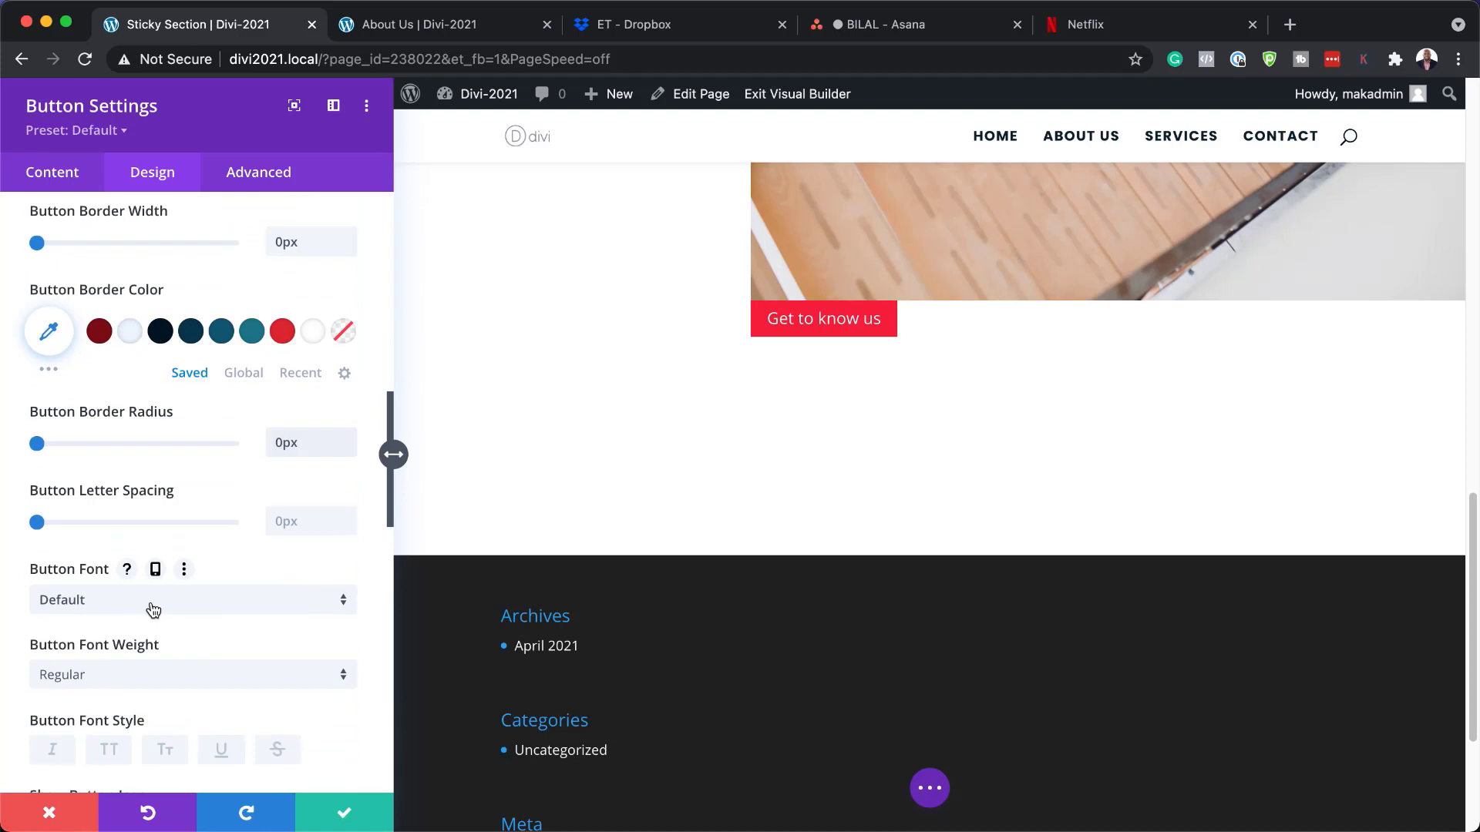
pyautogui.click(153, 609)
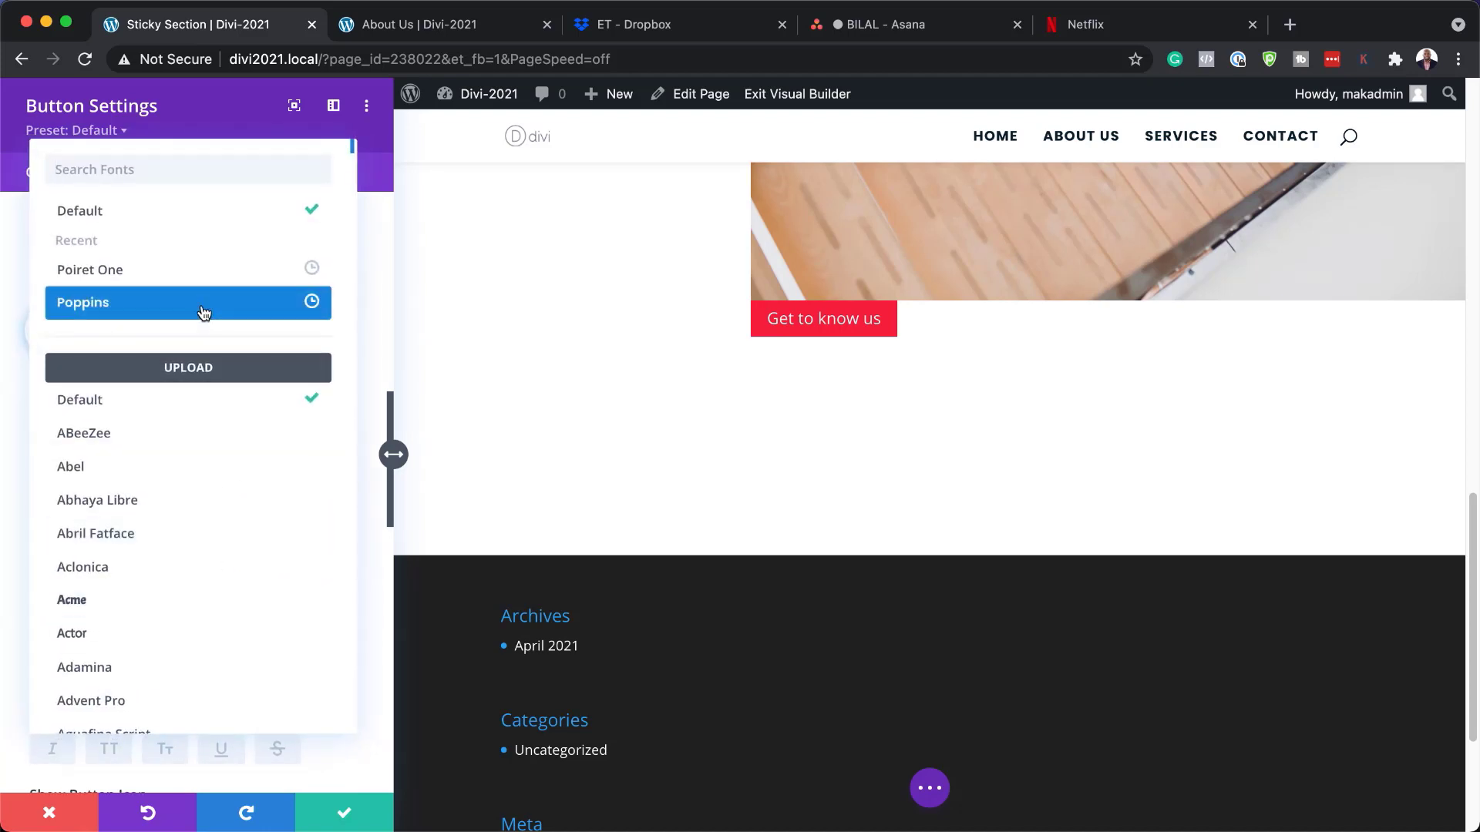
pyautogui.click(203, 312)
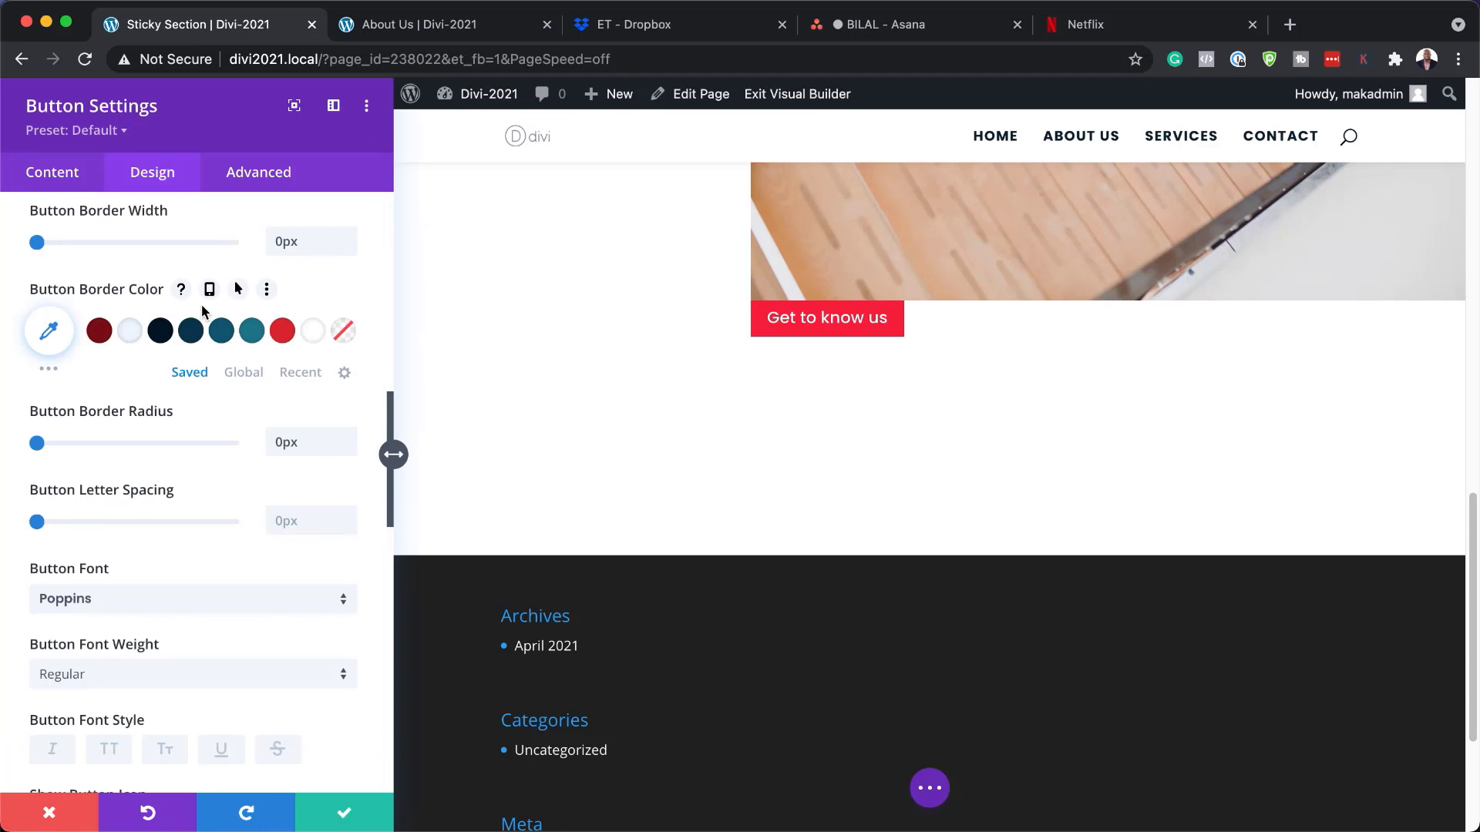
pyautogui.scroll(-4, 252, 677)
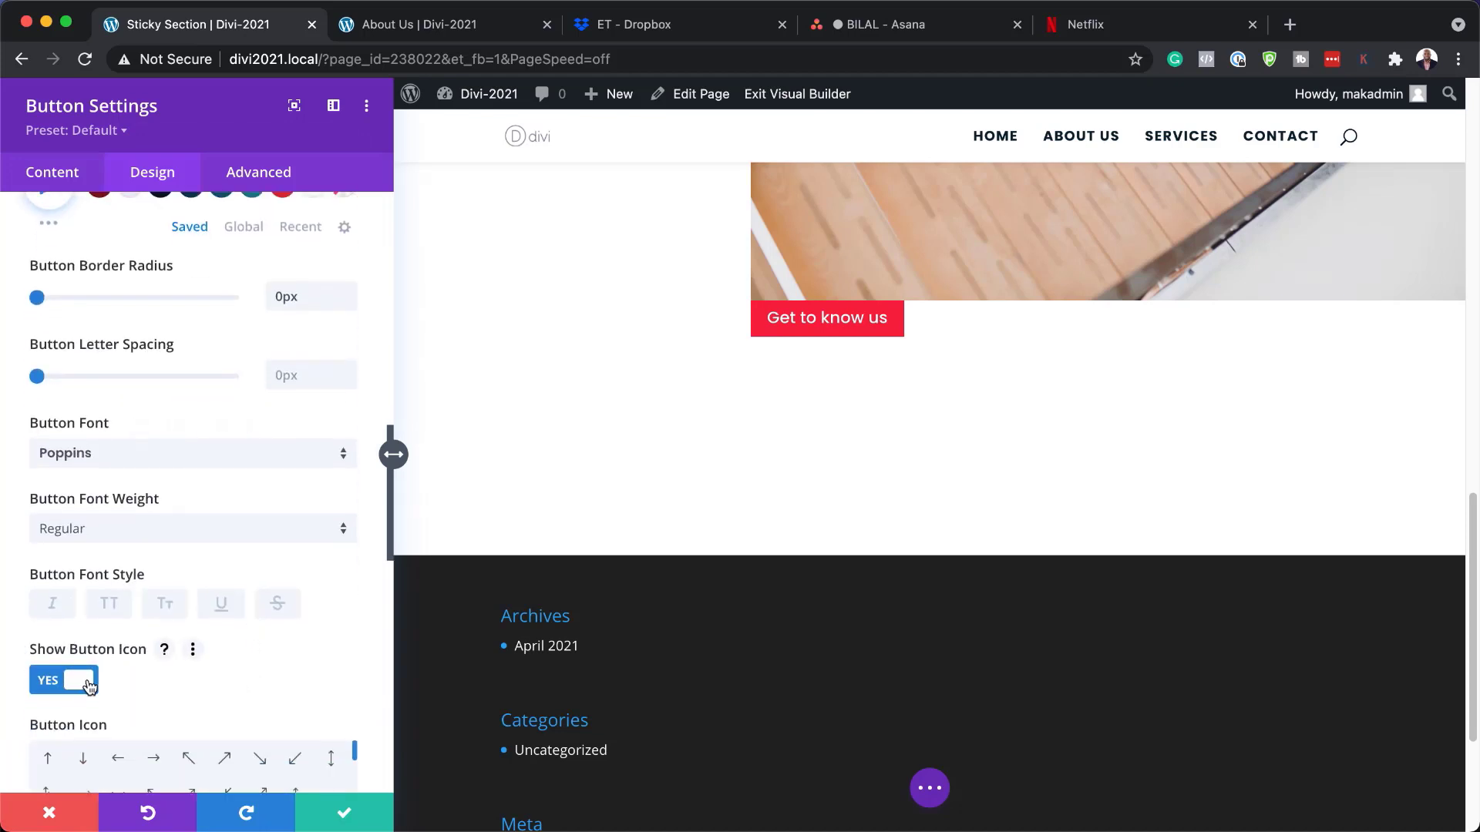
# Give the button an always-visible right-arrow icon placed to the left of its text
pyautogui.scroll(-5, 234, 702)
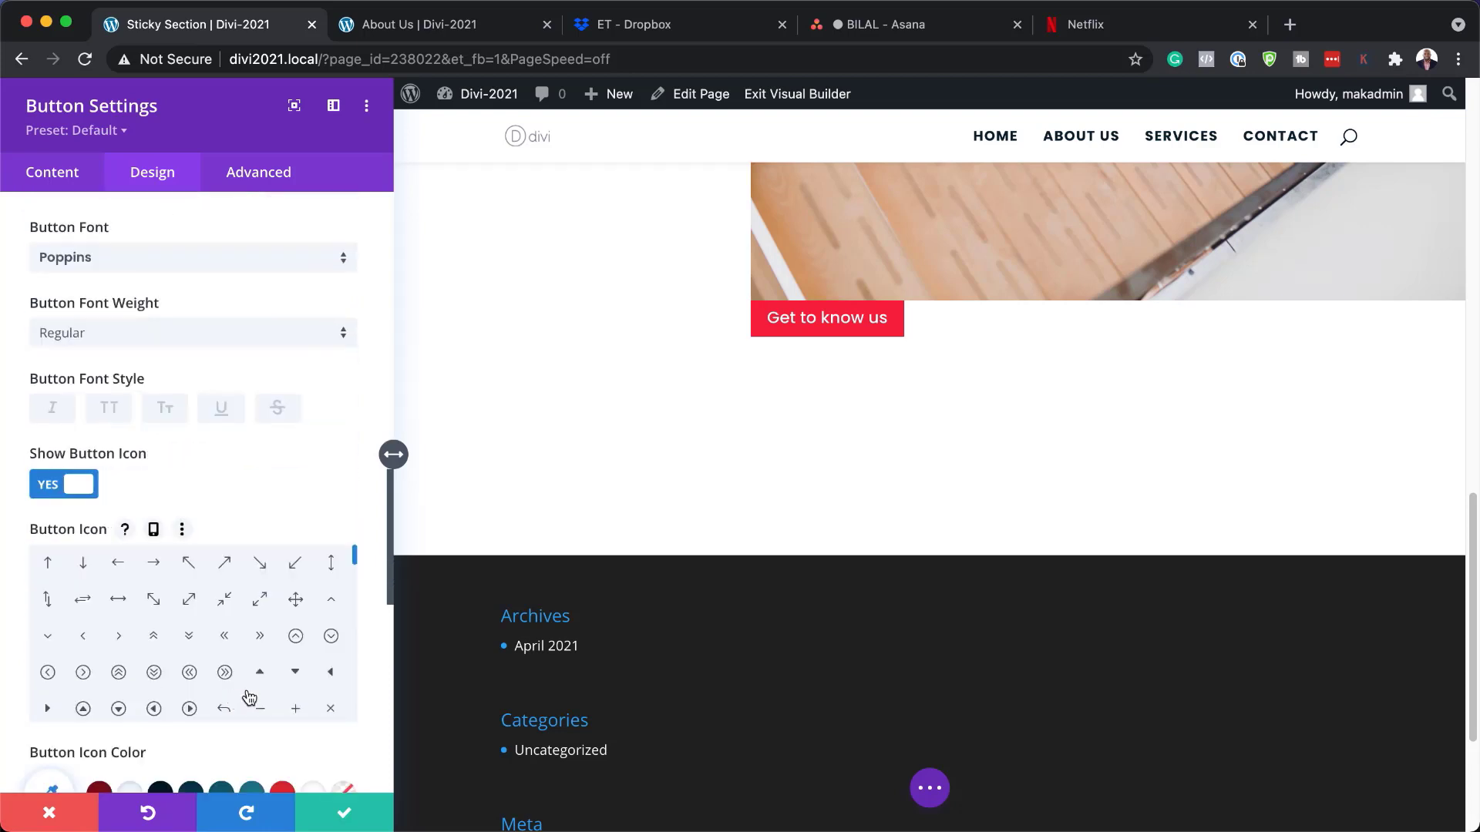
pyautogui.scroll(-7, 350, 555)
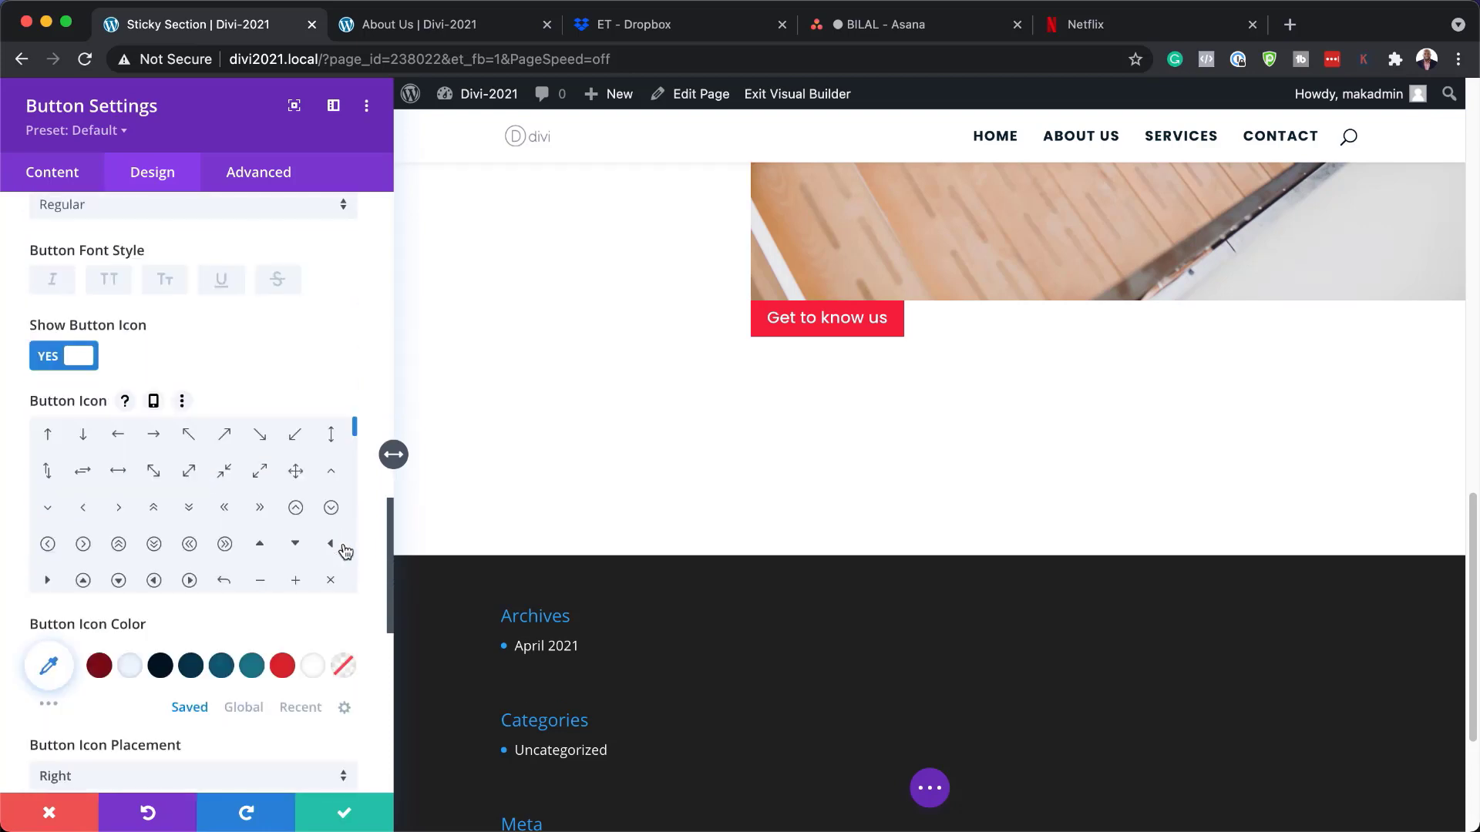
pyautogui.click(144, 629)
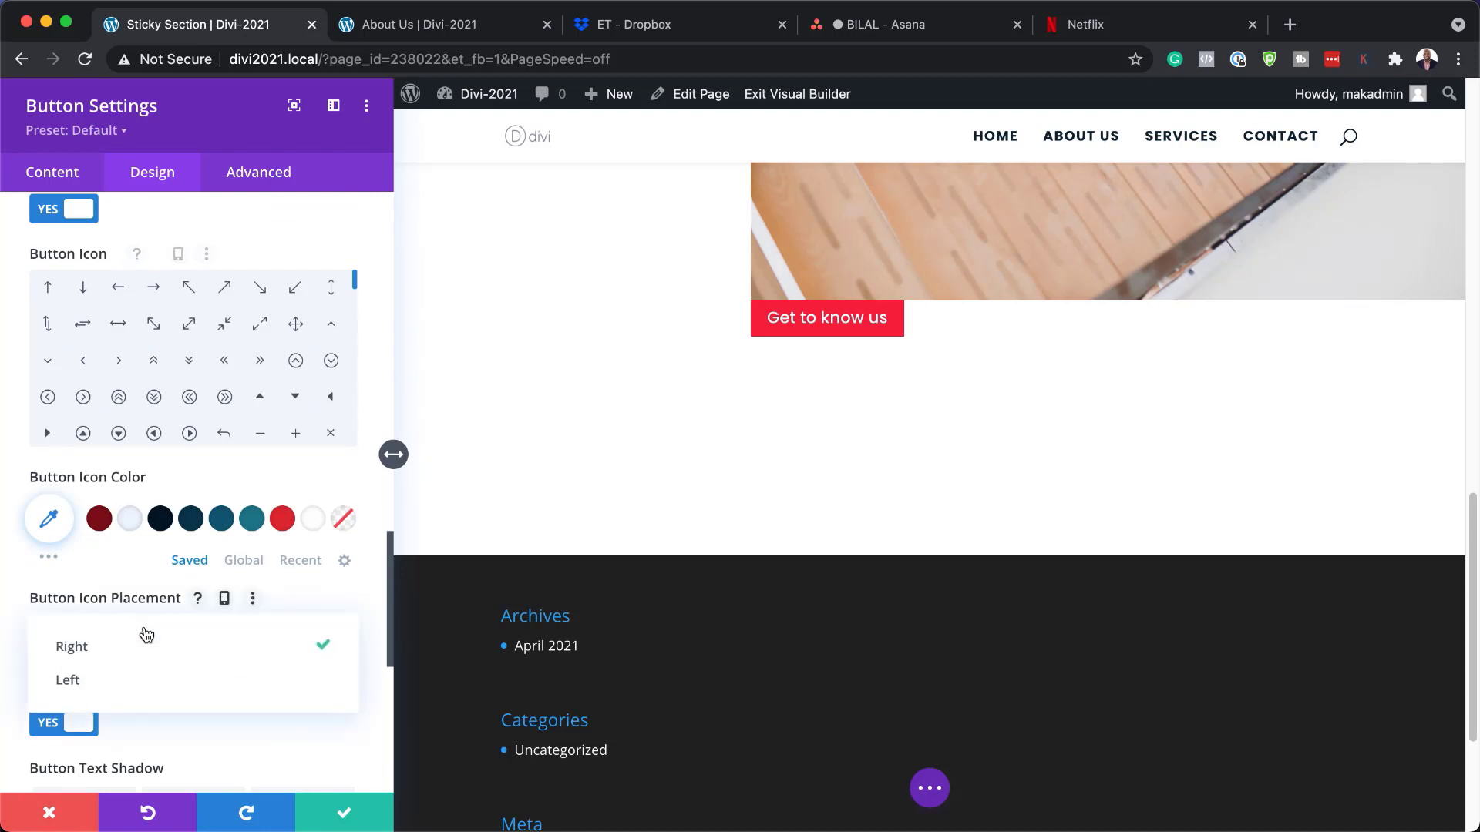
pyautogui.click(117, 682)
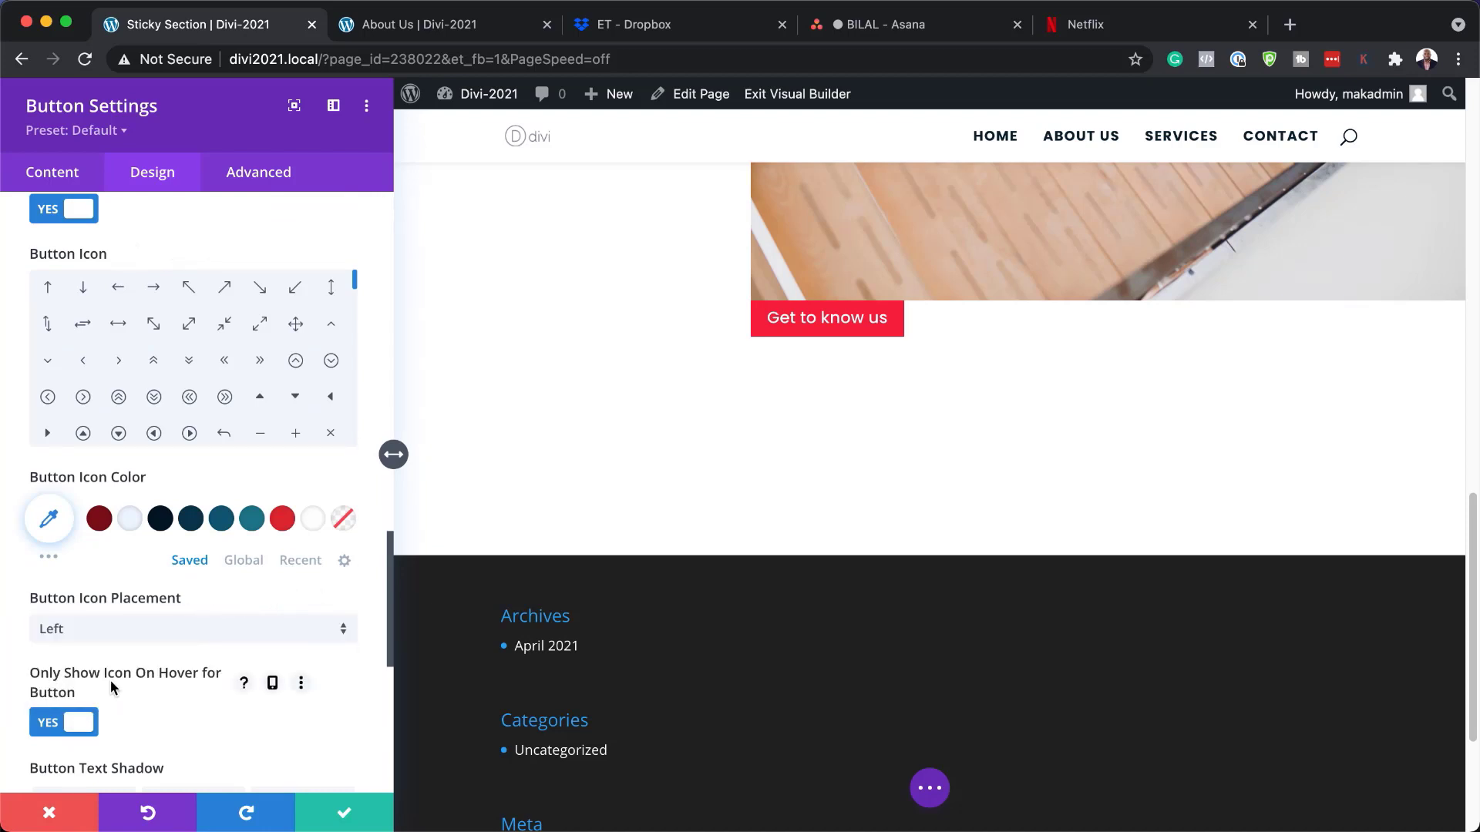
pyautogui.click(50, 729)
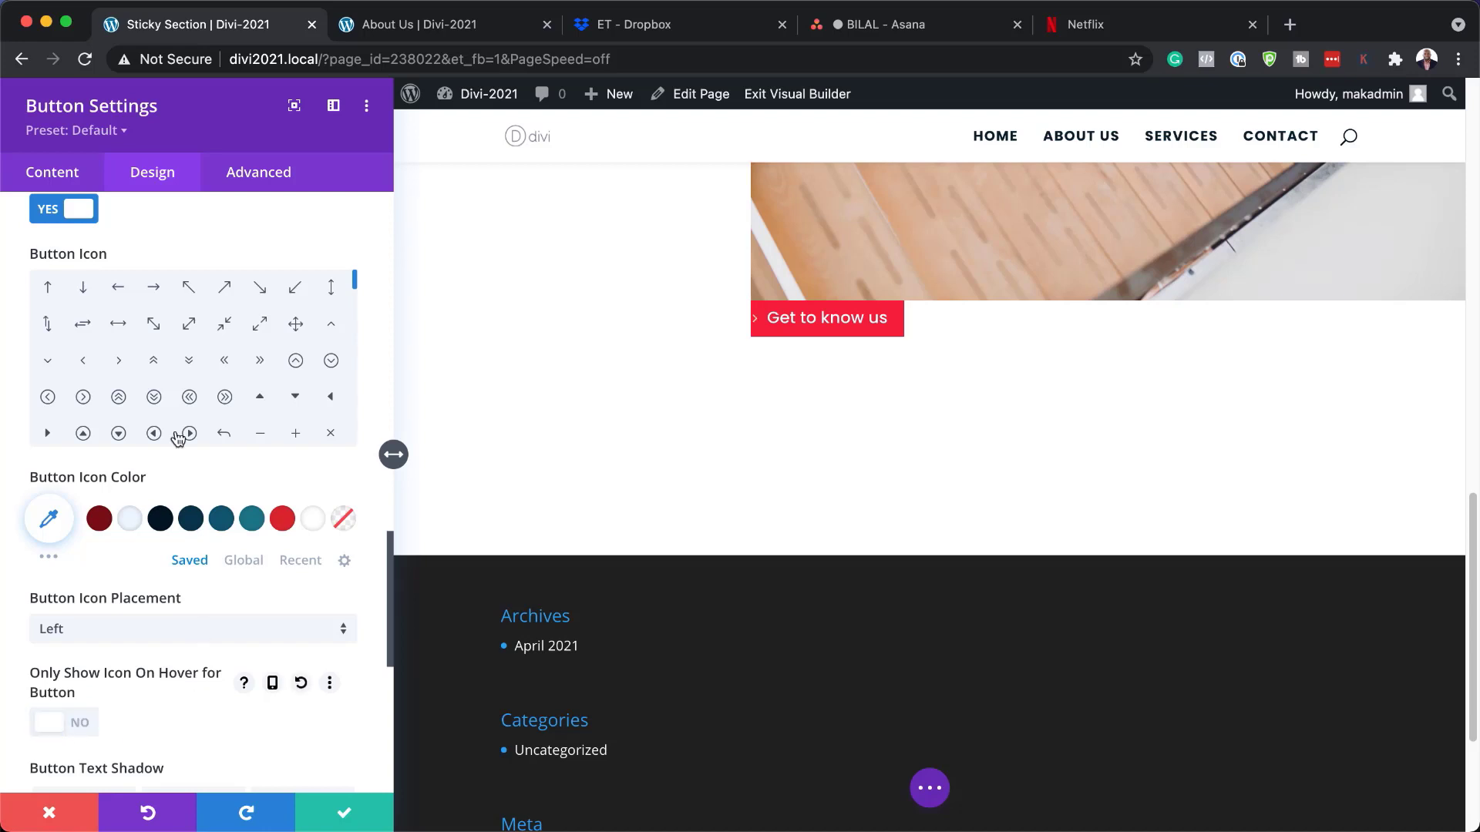
pyautogui.click(159, 293)
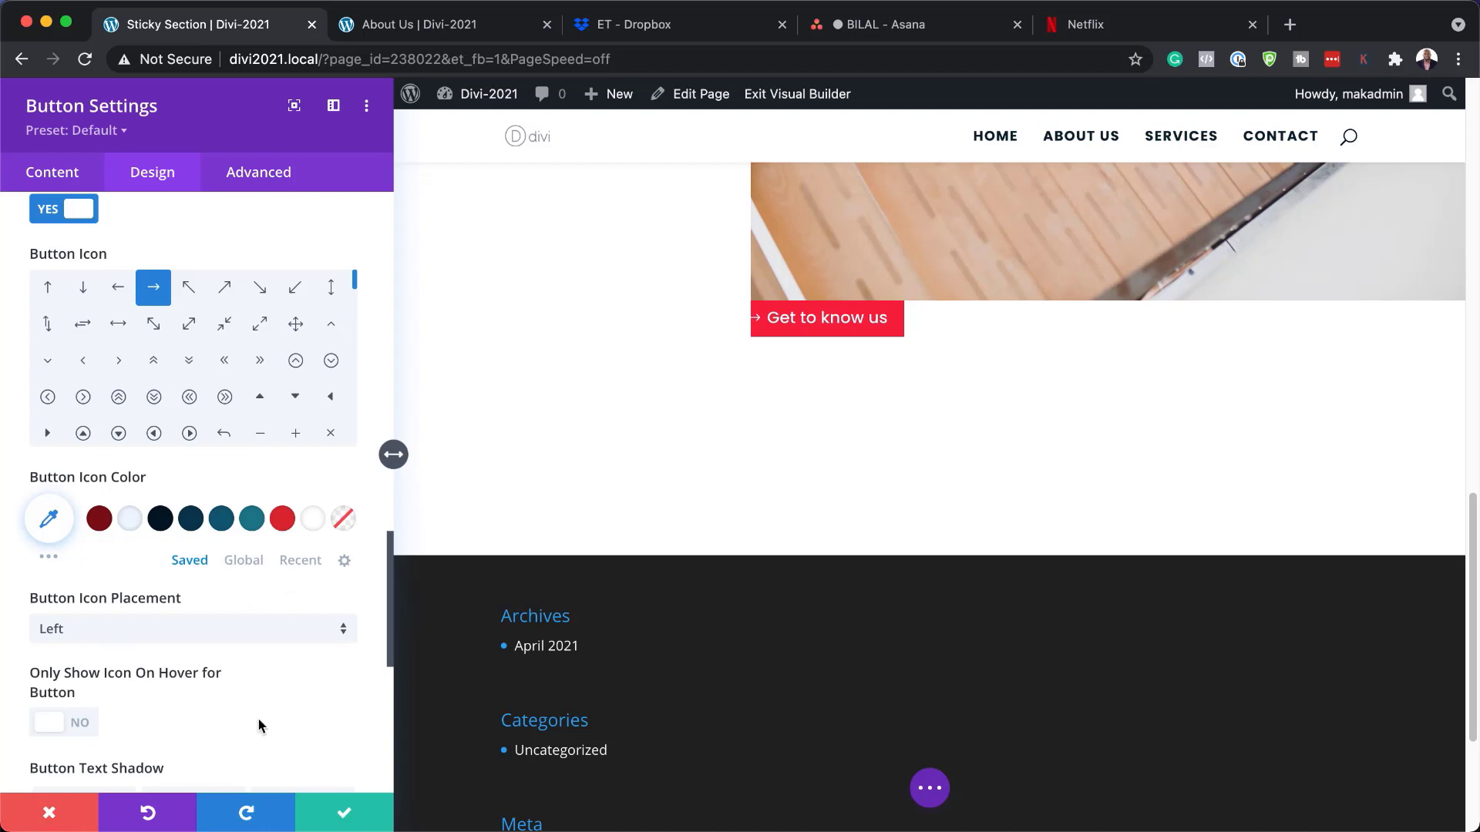
# Set the button's top and bottom padding to a linked value of 3%
pyautogui.scroll(-5, 259, 725)
pyautogui.click(74, 655)
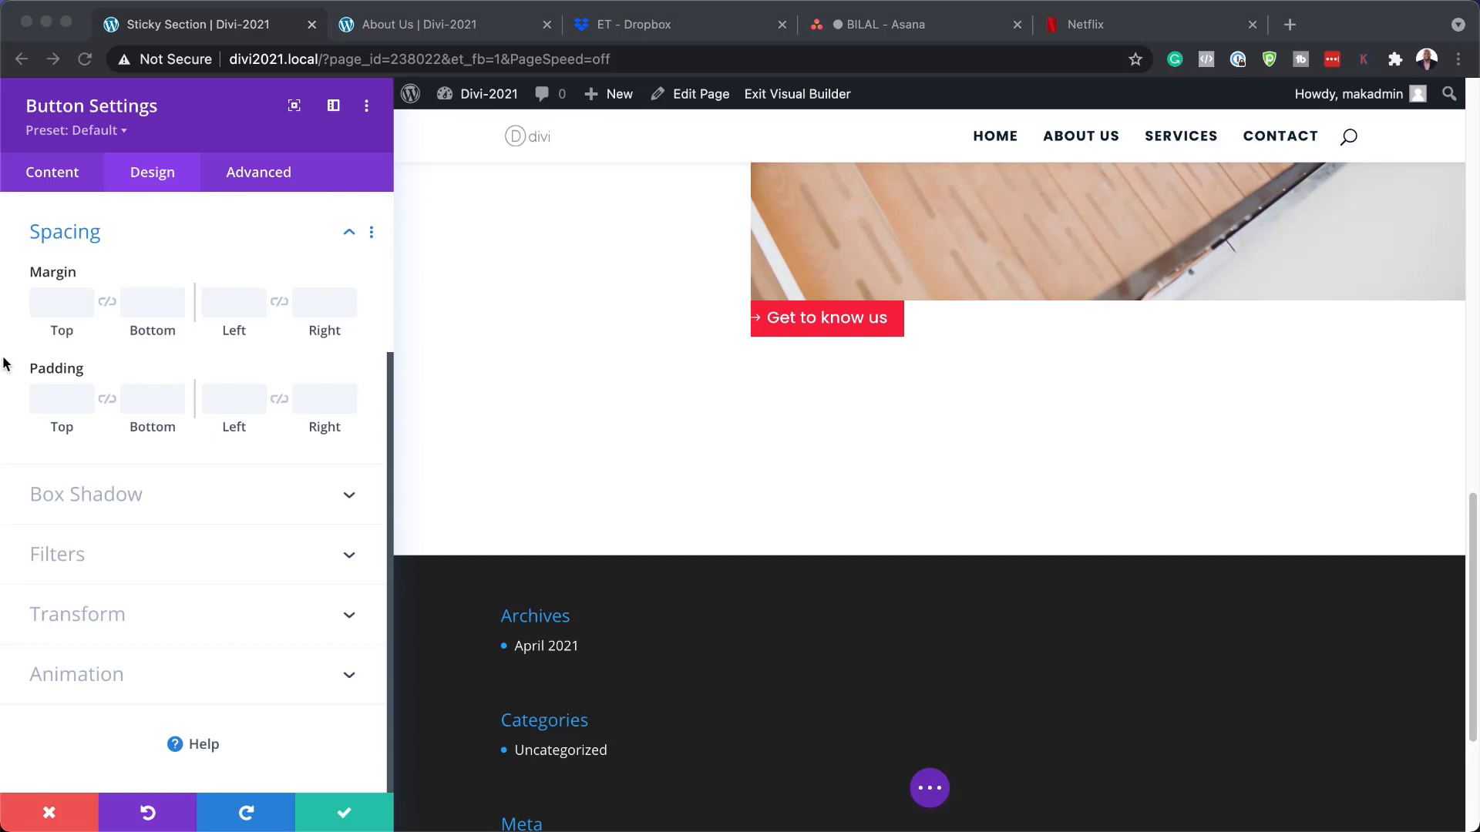
pyautogui.click(48, 398)
pyautogui.write('3%')
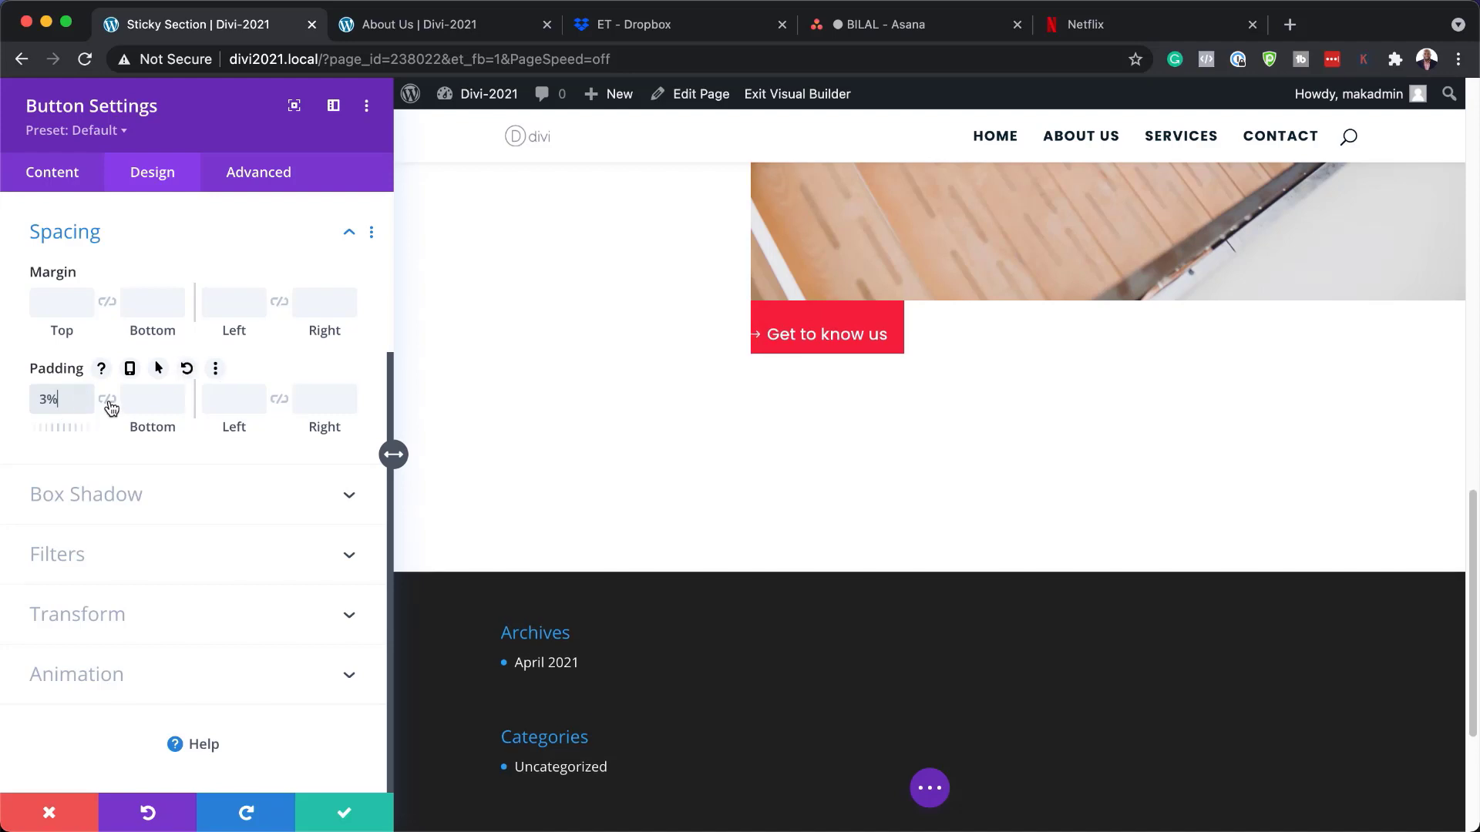
pyautogui.click(107, 400)
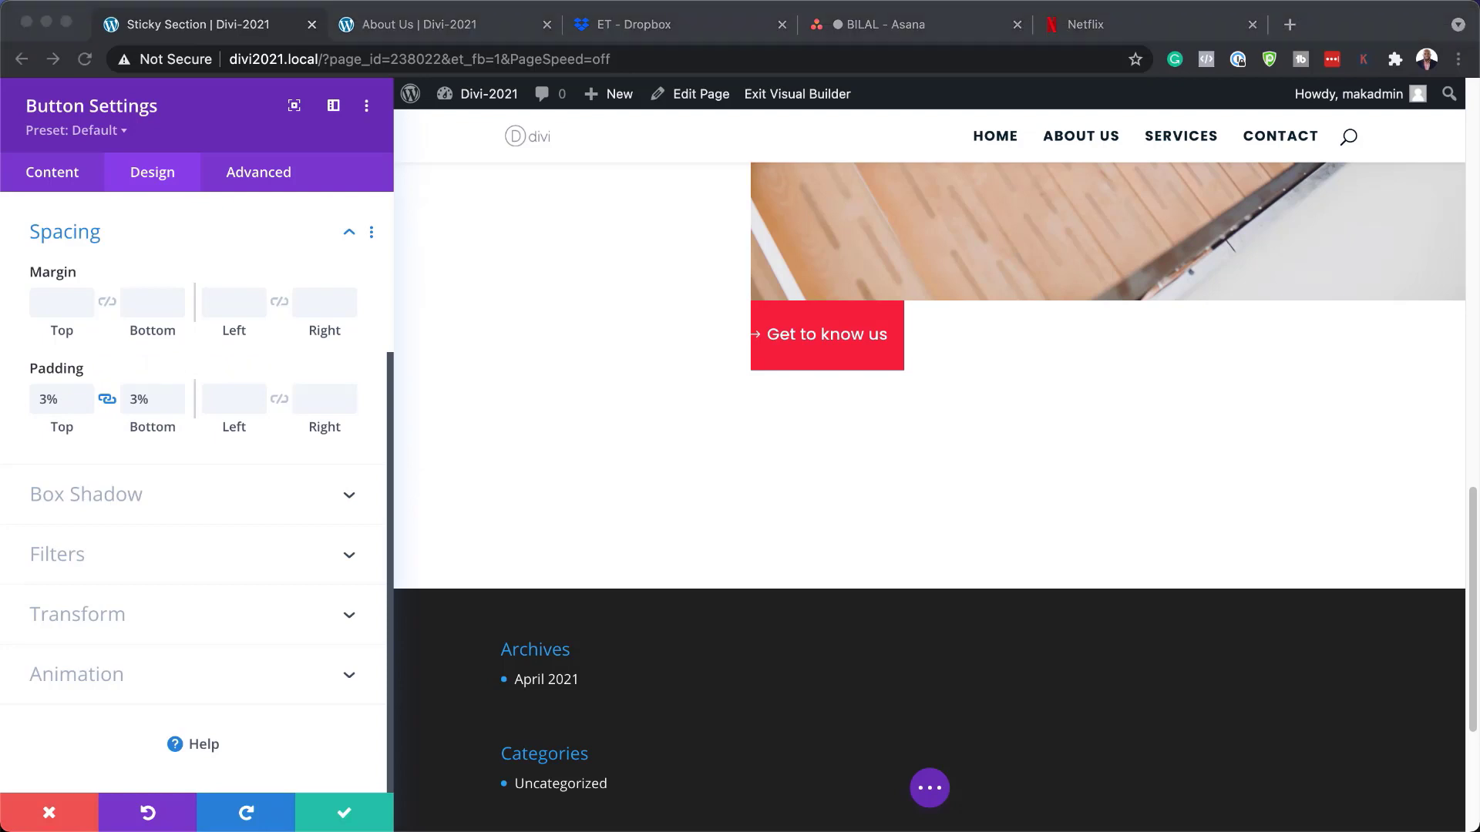
# Set the button's left and right padding to a linked 5vw and save the button settings
pyautogui.click(223, 402)
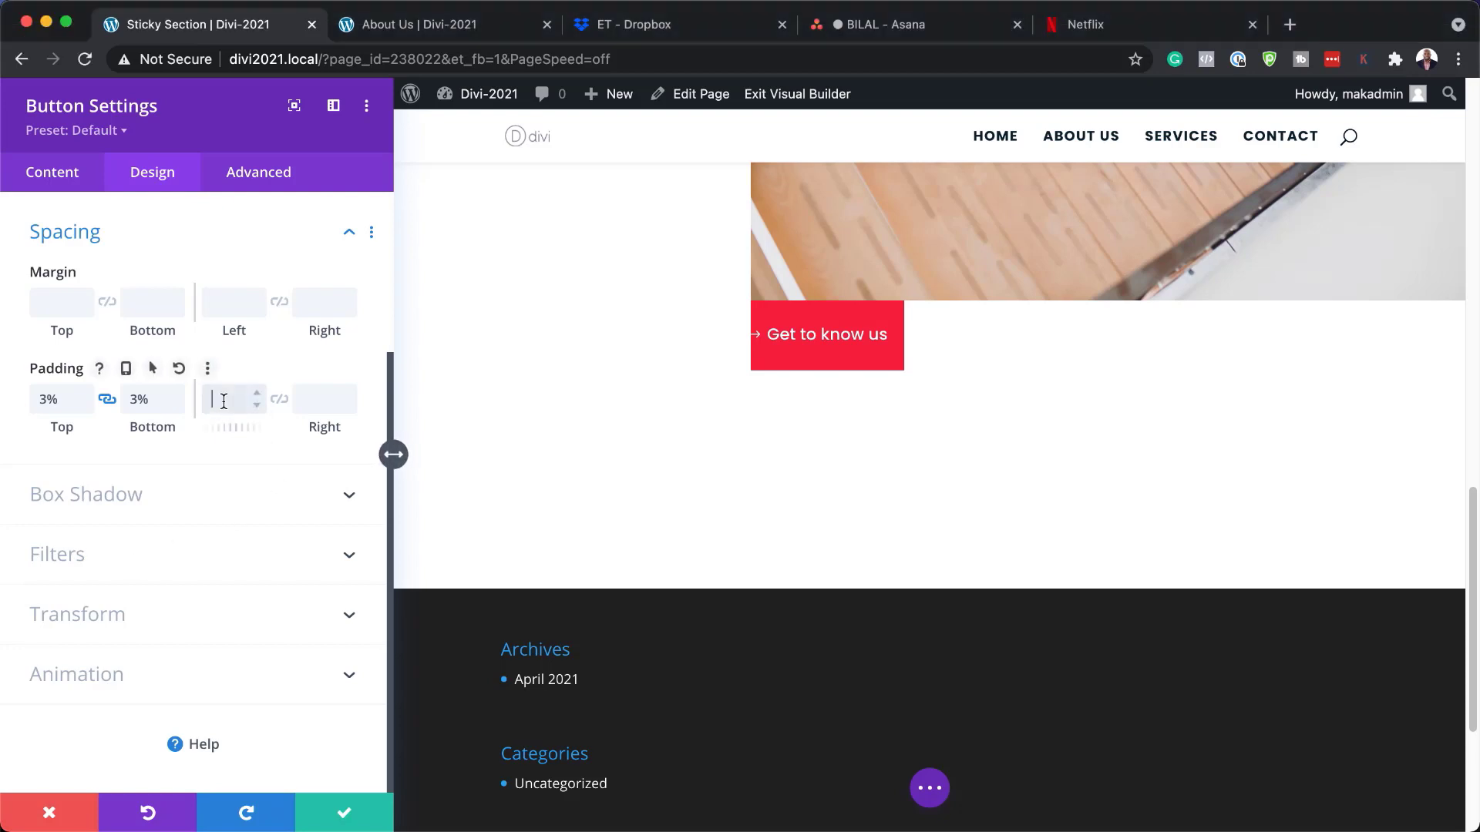
pyautogui.write('5vw')
pyautogui.click(279, 401)
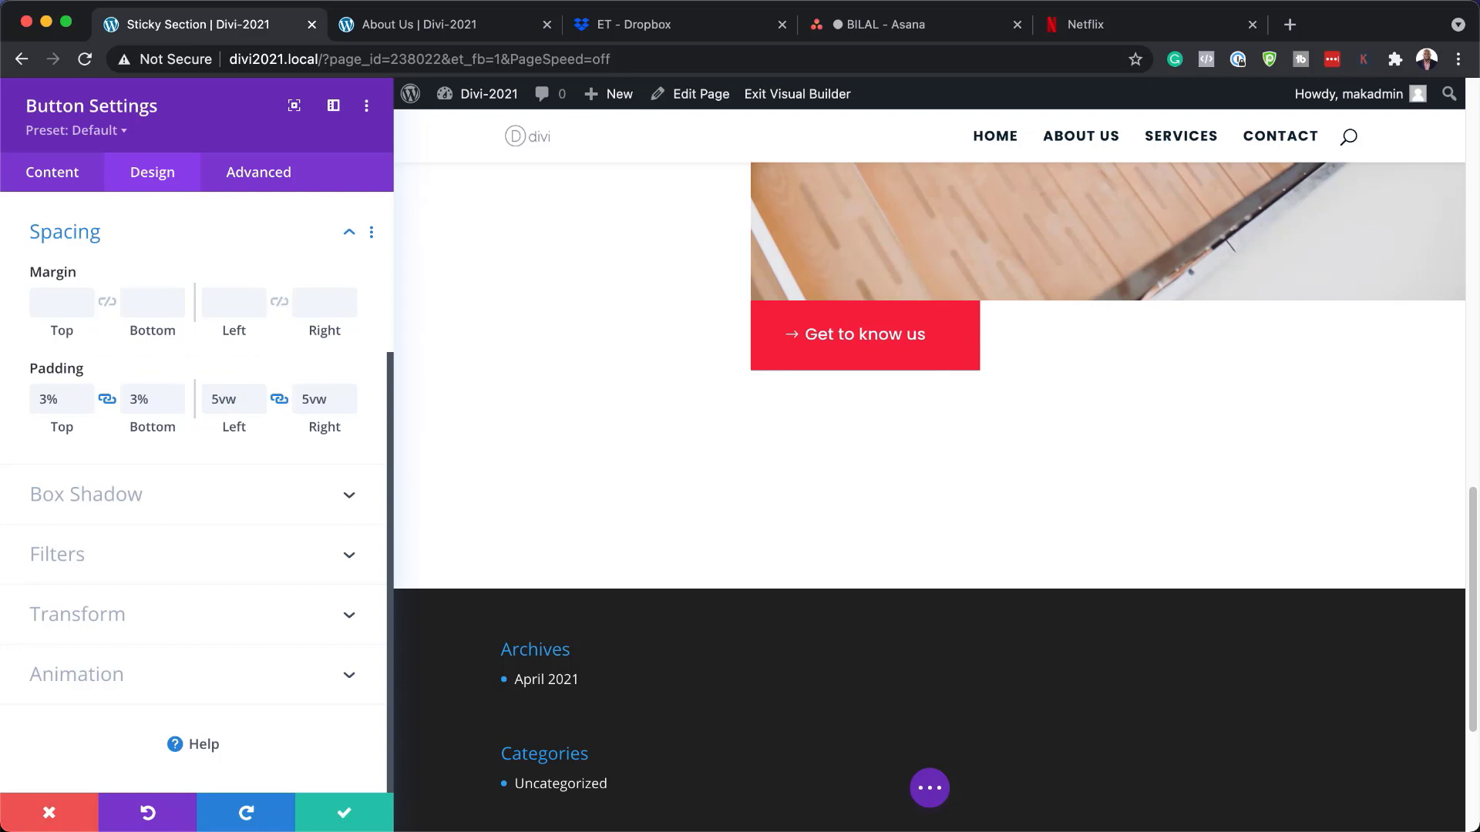
pyautogui.click(346, 819)
# Insert a Text module below the "Get to know us" button with a numbered list from First Item to Fourth Item
pyautogui.scroll(-5, 902, 670)
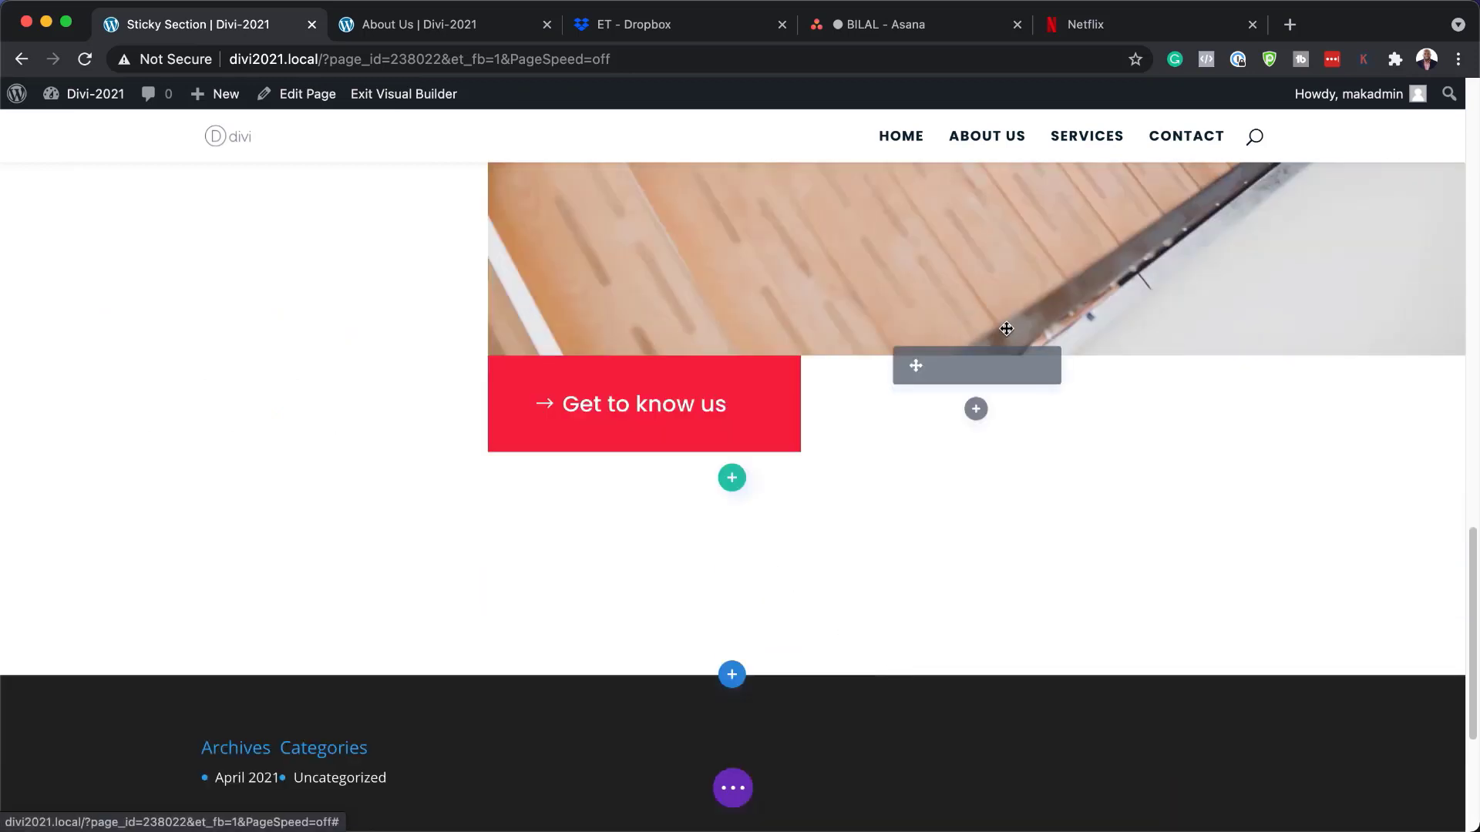
pyautogui.click(977, 411)
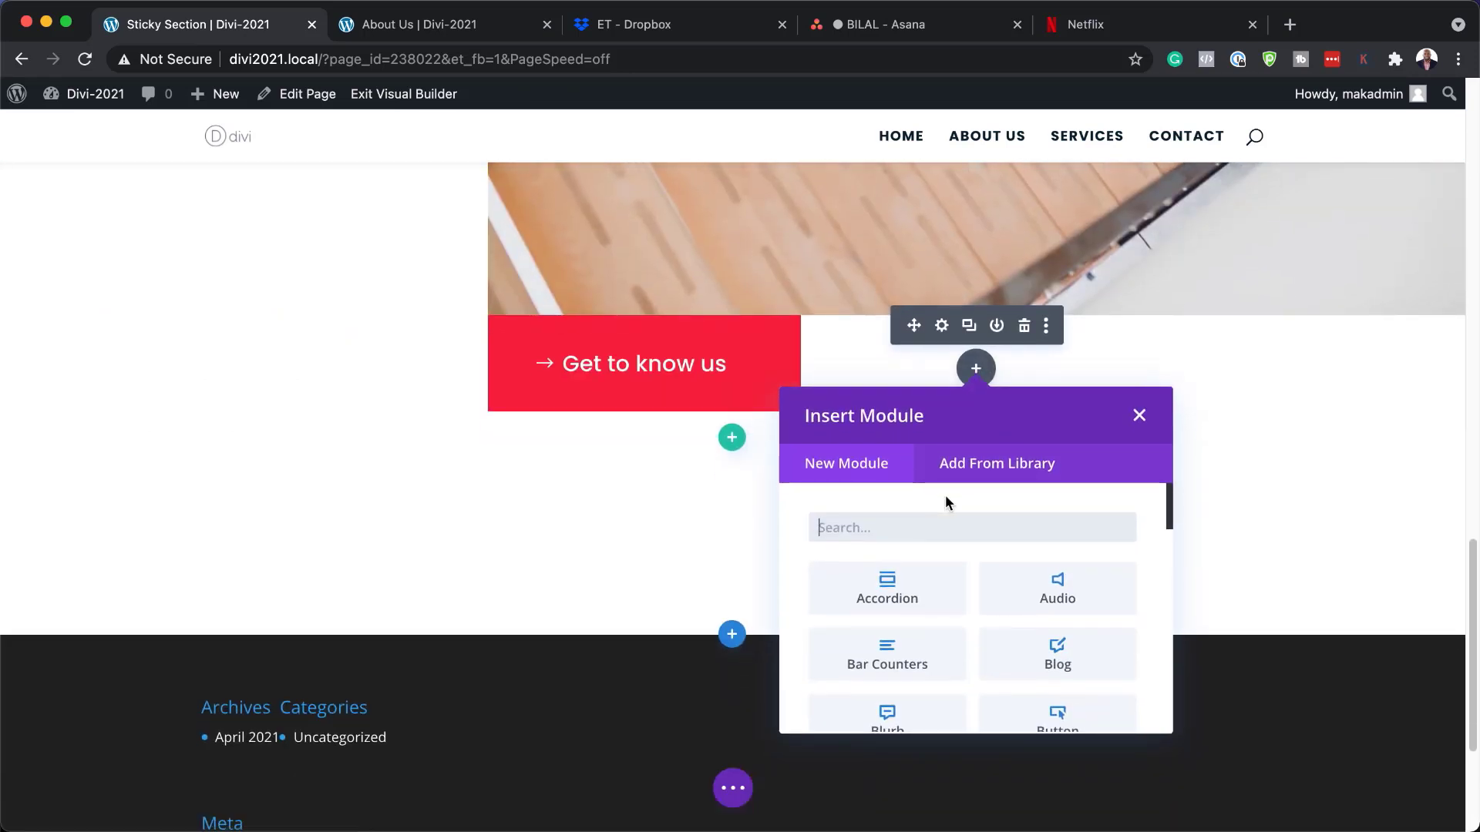
pyautogui.write('text')
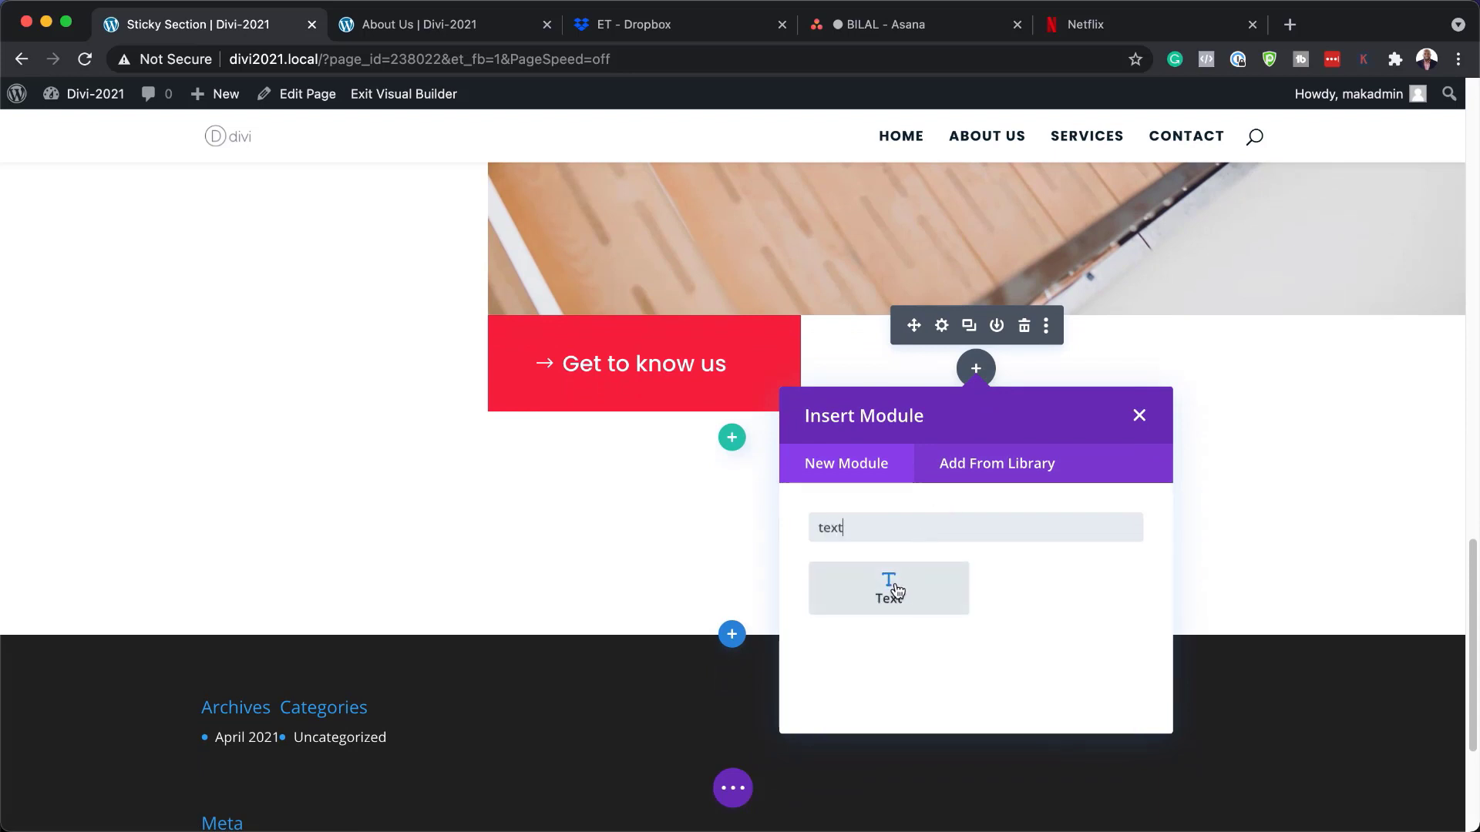
pyautogui.click(895, 590)
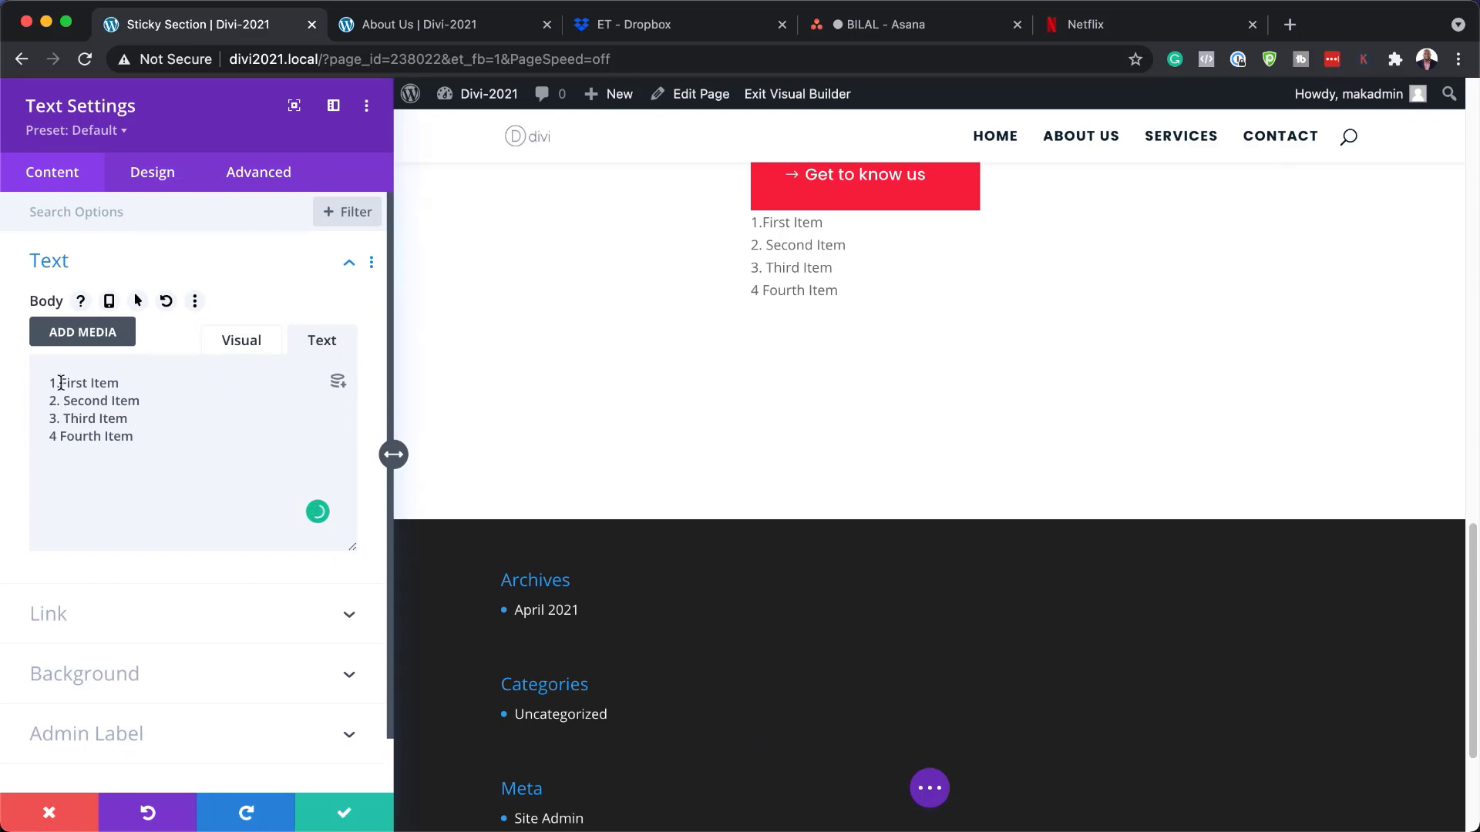
# Correct the numbering punctuation in the list so its lines read "1. First Item" and "4. Fourth Item"
pyautogui.click(61, 383)
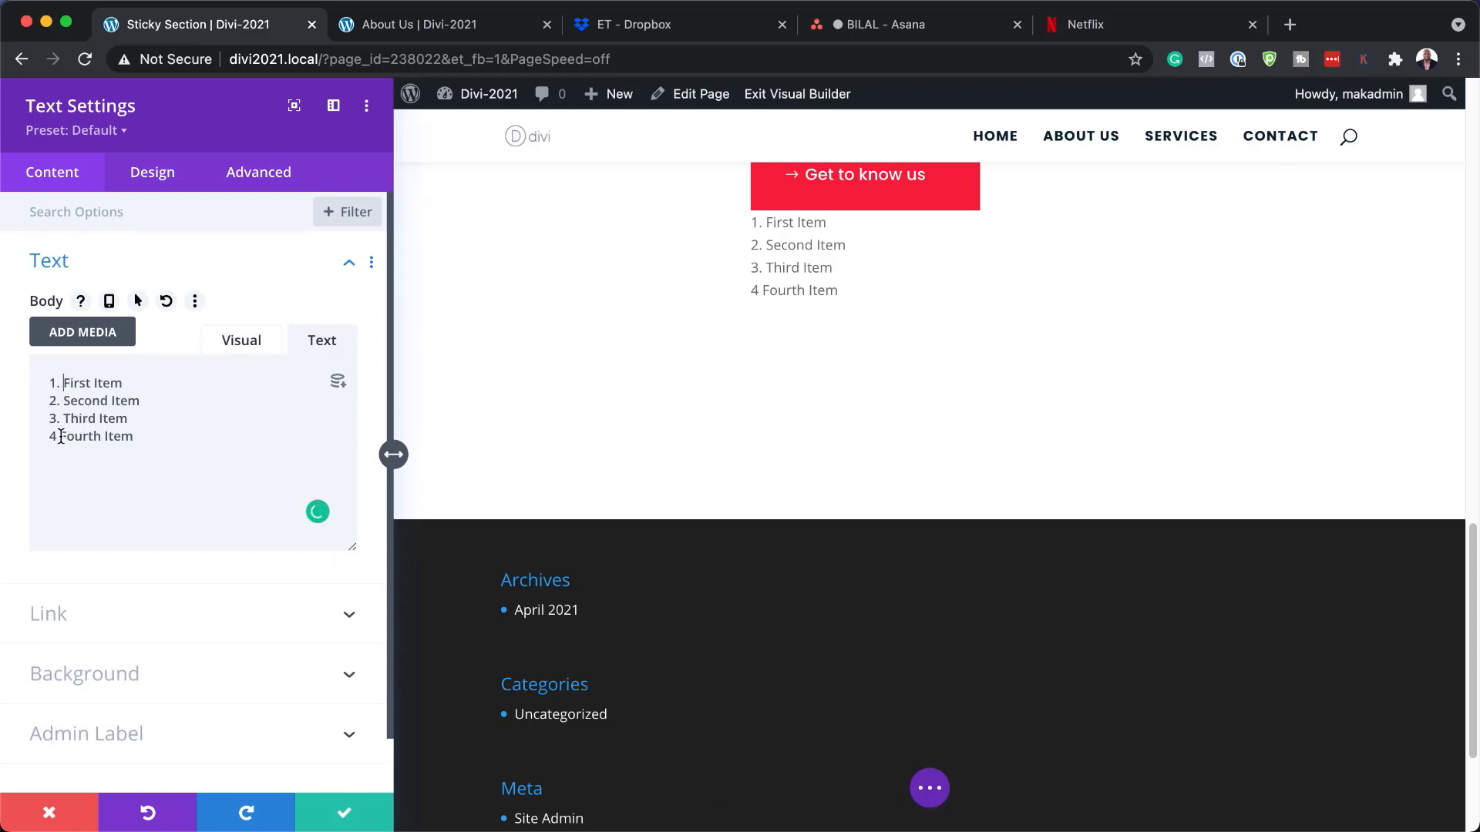
pyautogui.press('BackSpace')
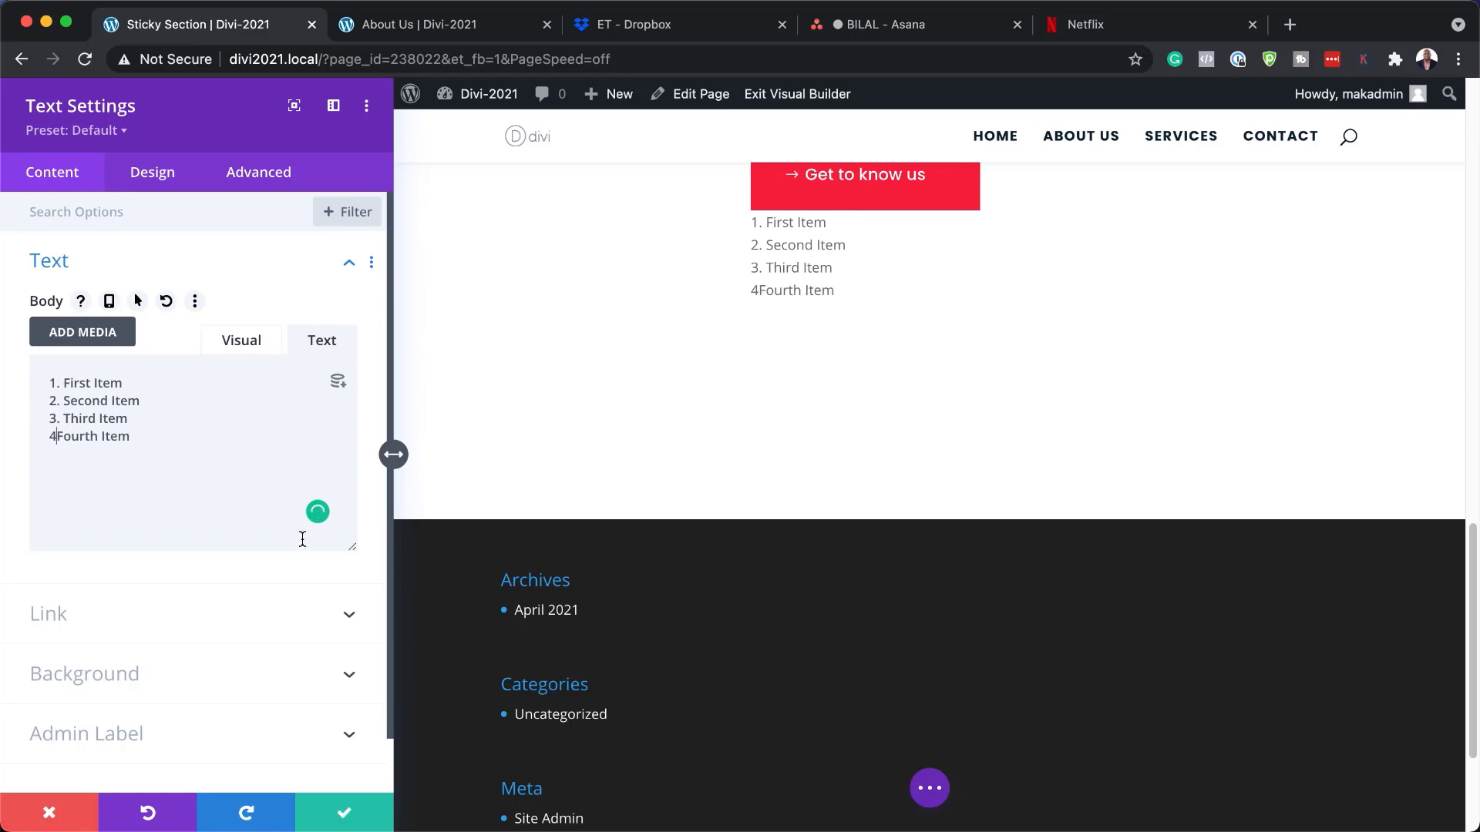
pyautogui.write('.')
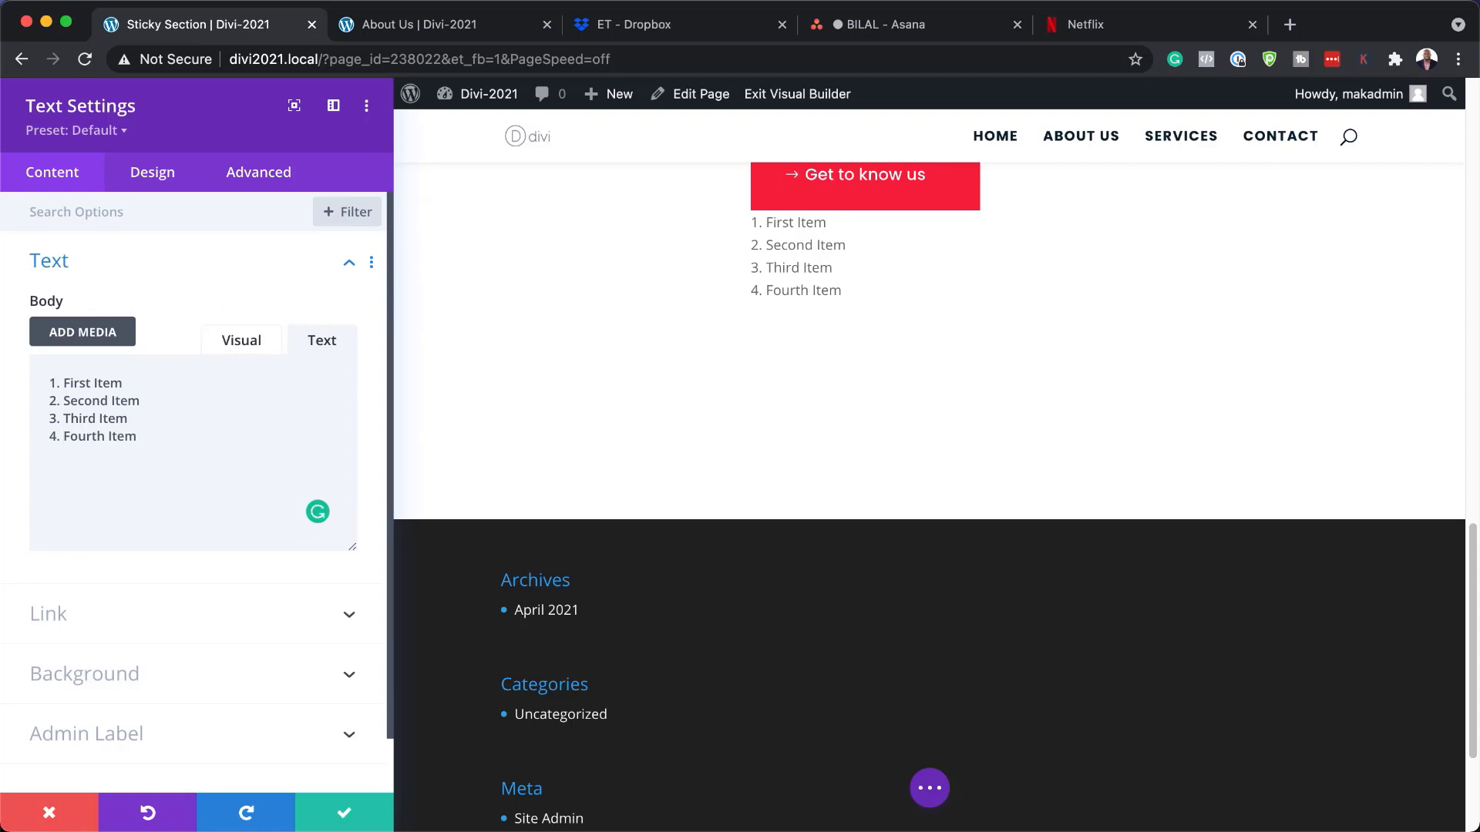
# Set the list module's text font to Poppins and its text color to black from the recent colors
pyautogui.click(164, 174)
pyautogui.click(72, 274)
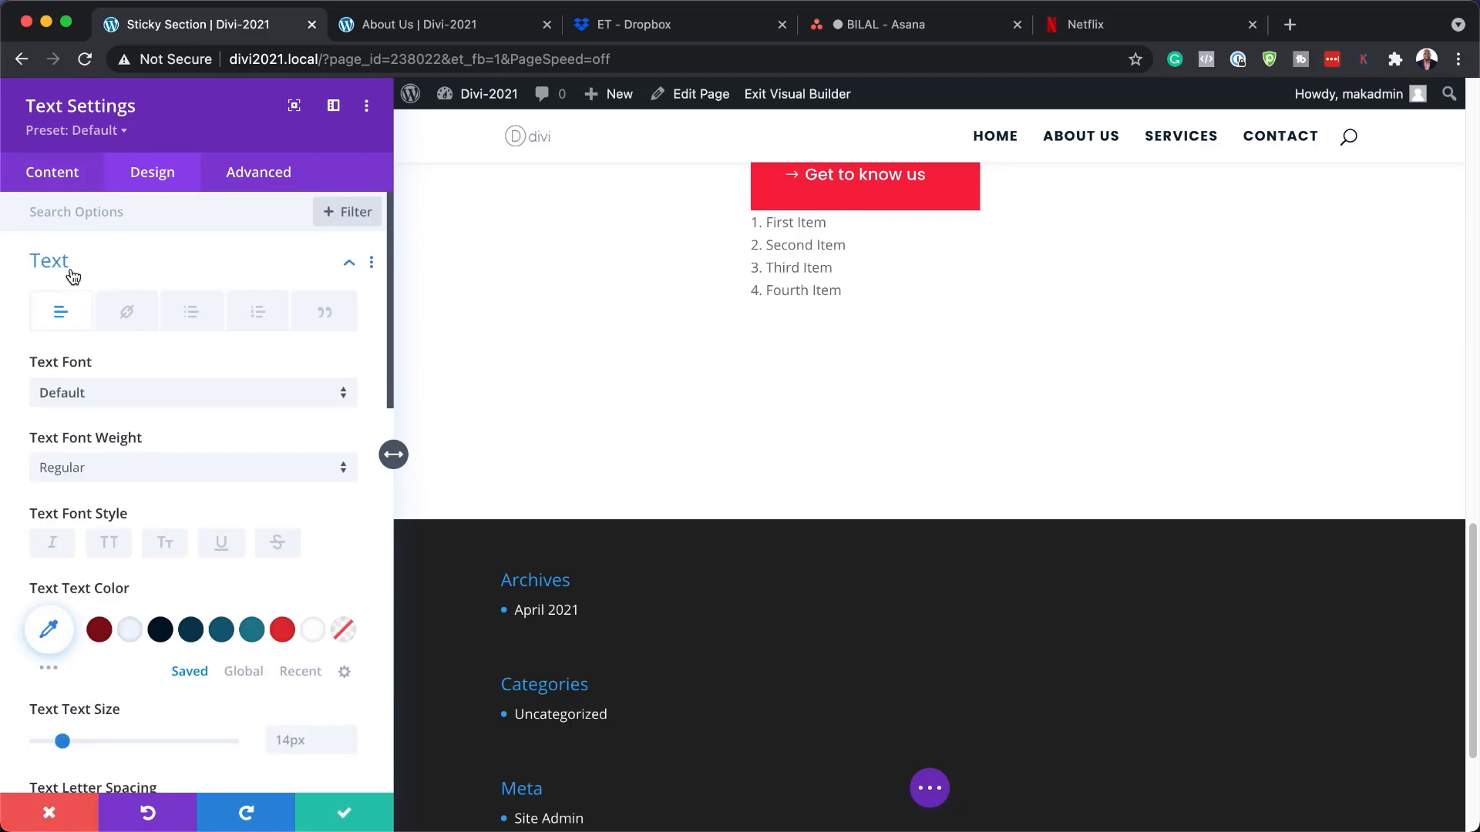
pyautogui.click(143, 397)
pyautogui.click(141, 302)
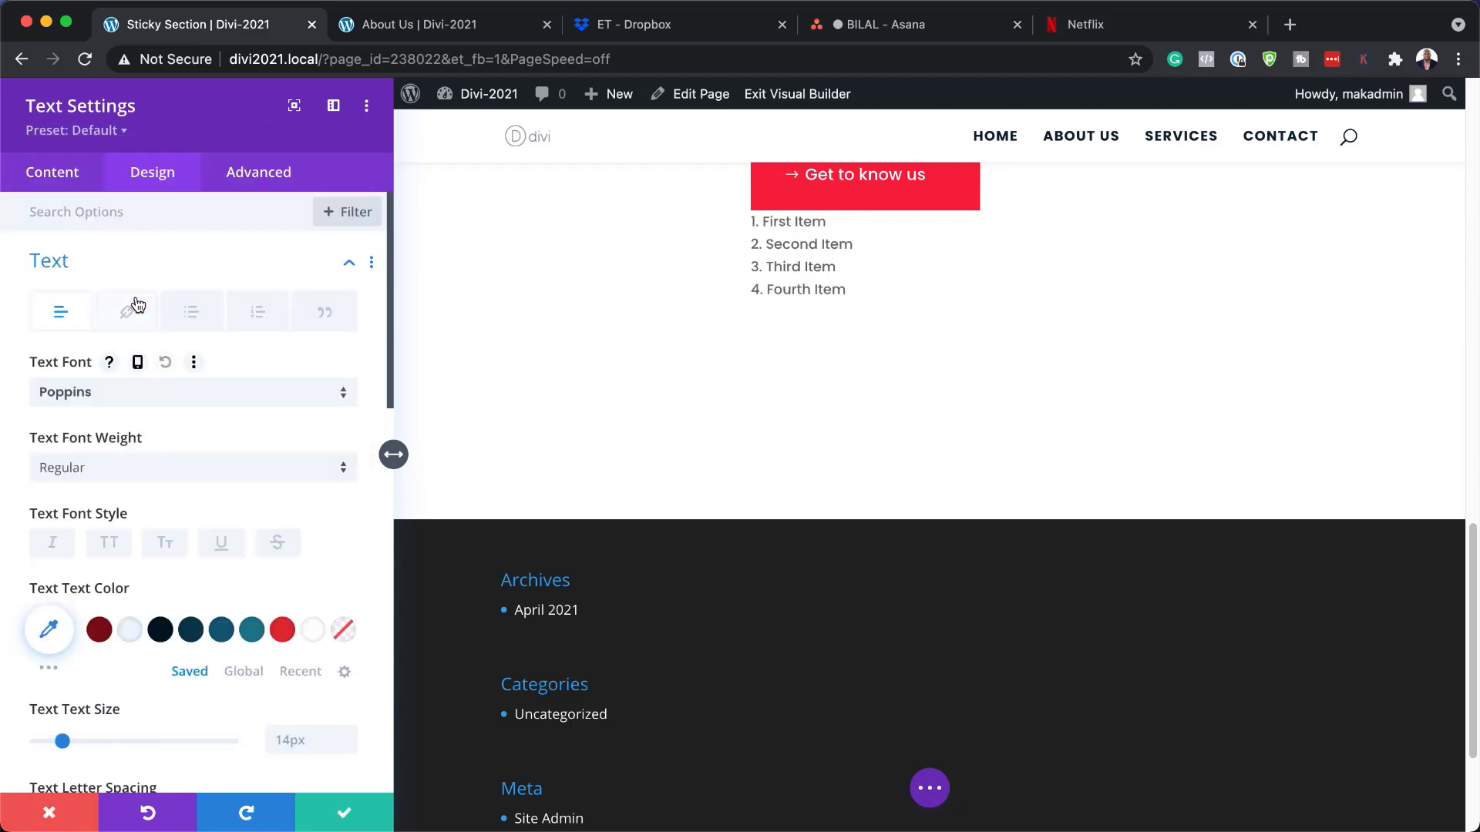
pyautogui.scroll(-1, 235, 484)
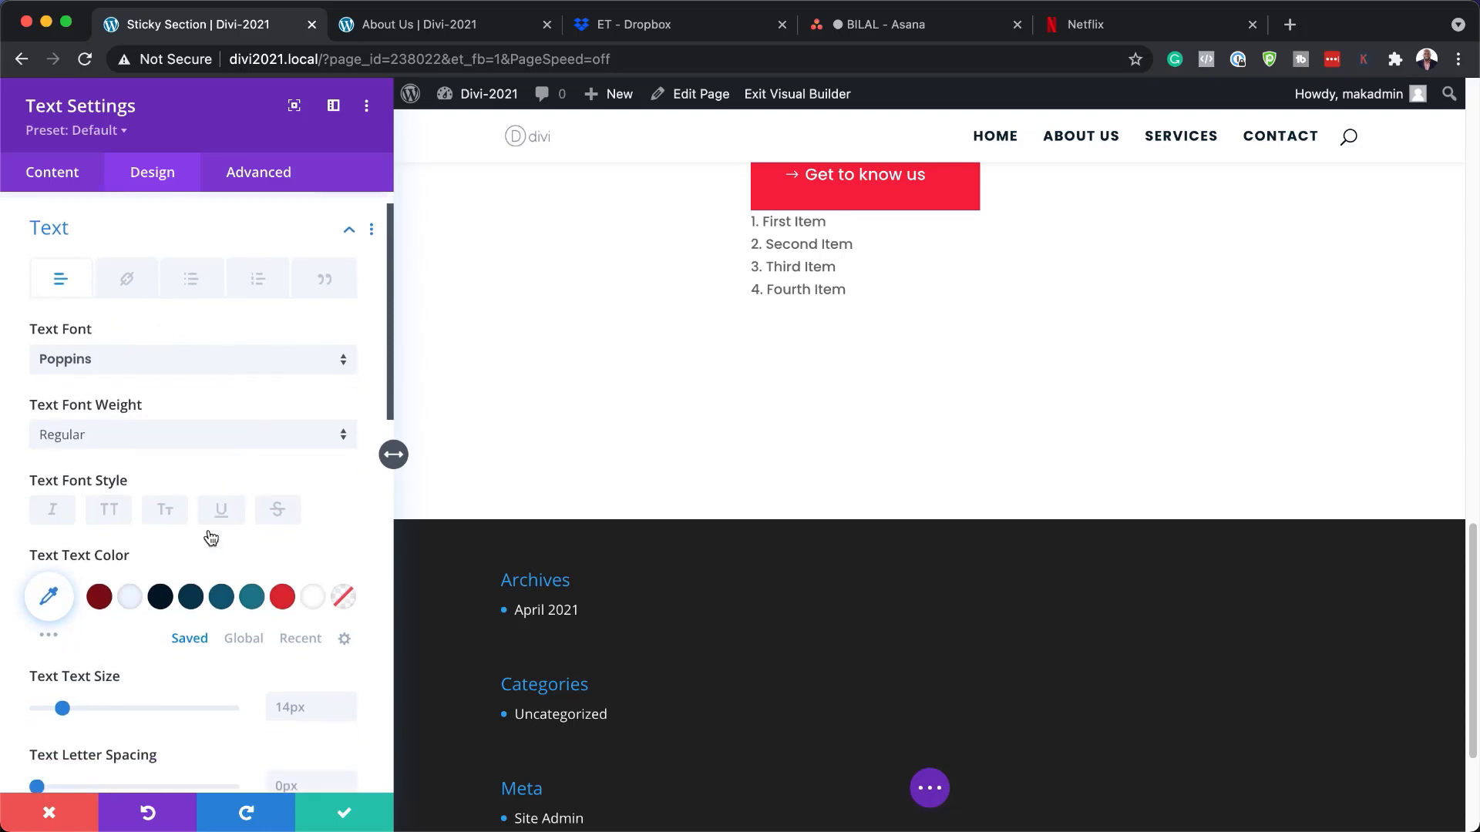
pyautogui.click(302, 641)
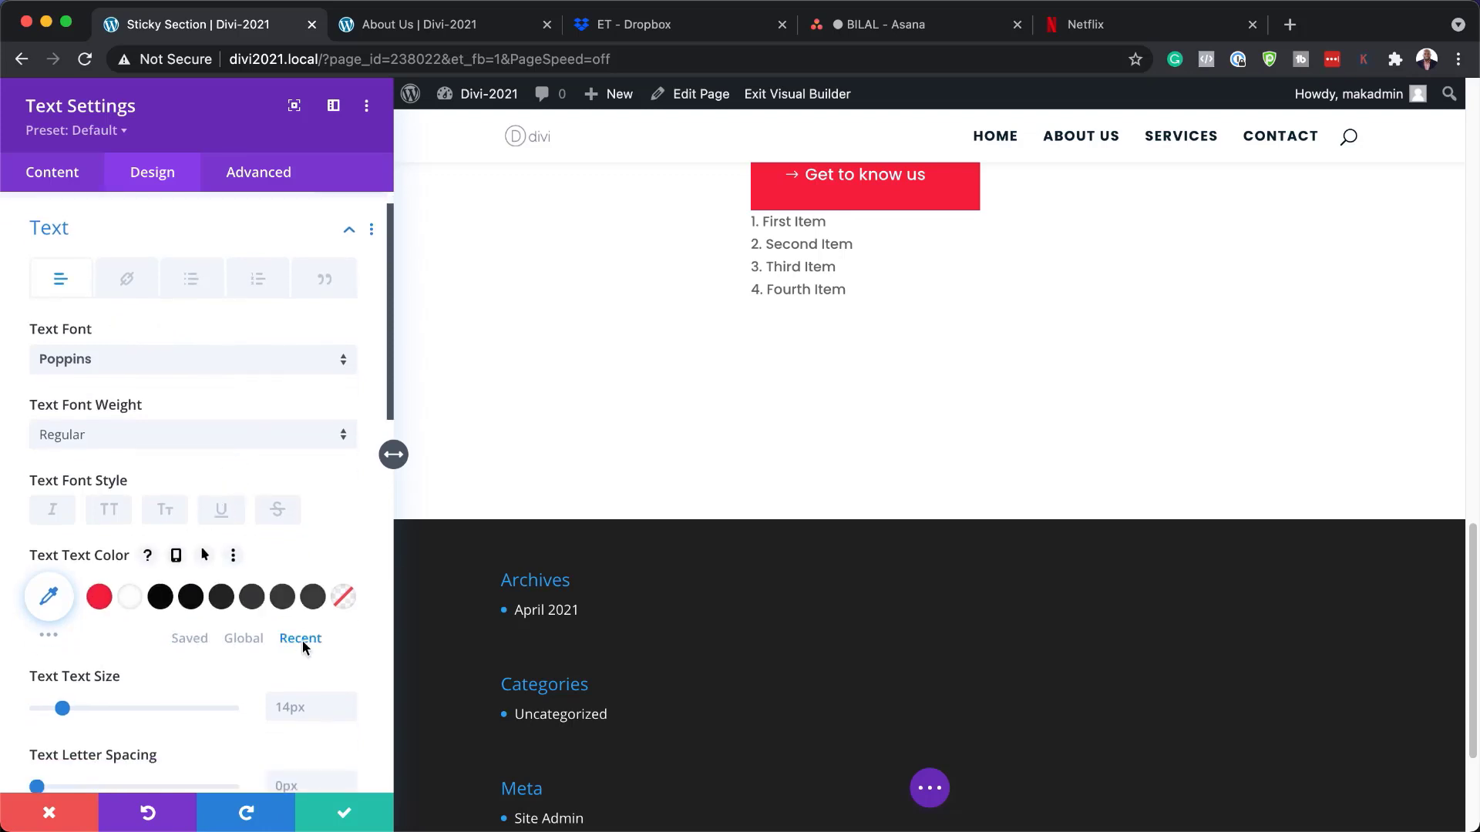
pyautogui.click(160, 605)
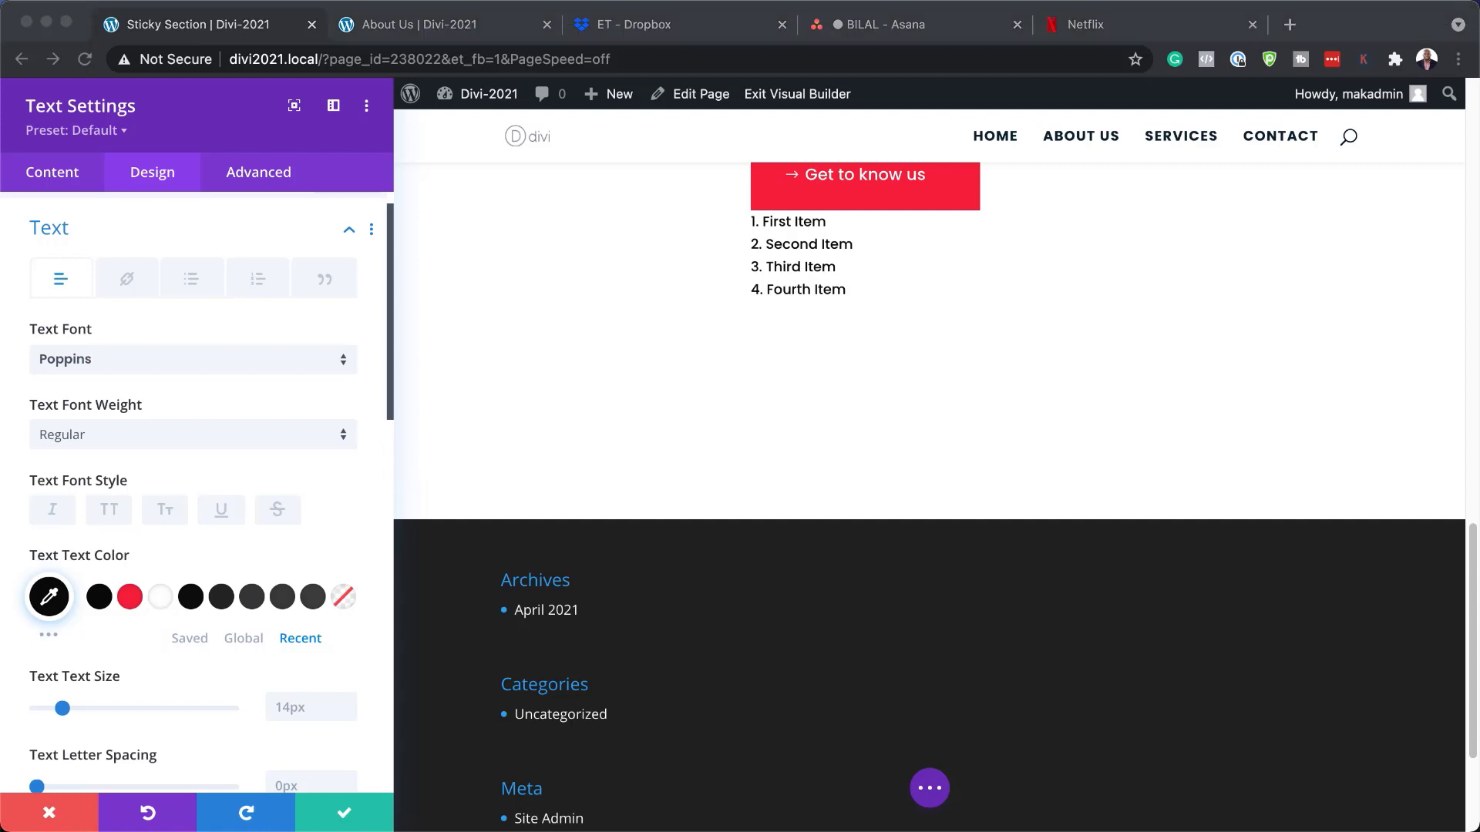
# Set the list module's text size to 2vw and its letter spacing to -0.1vw
pyautogui.click(295, 707)
pyautogui.write('2vw')
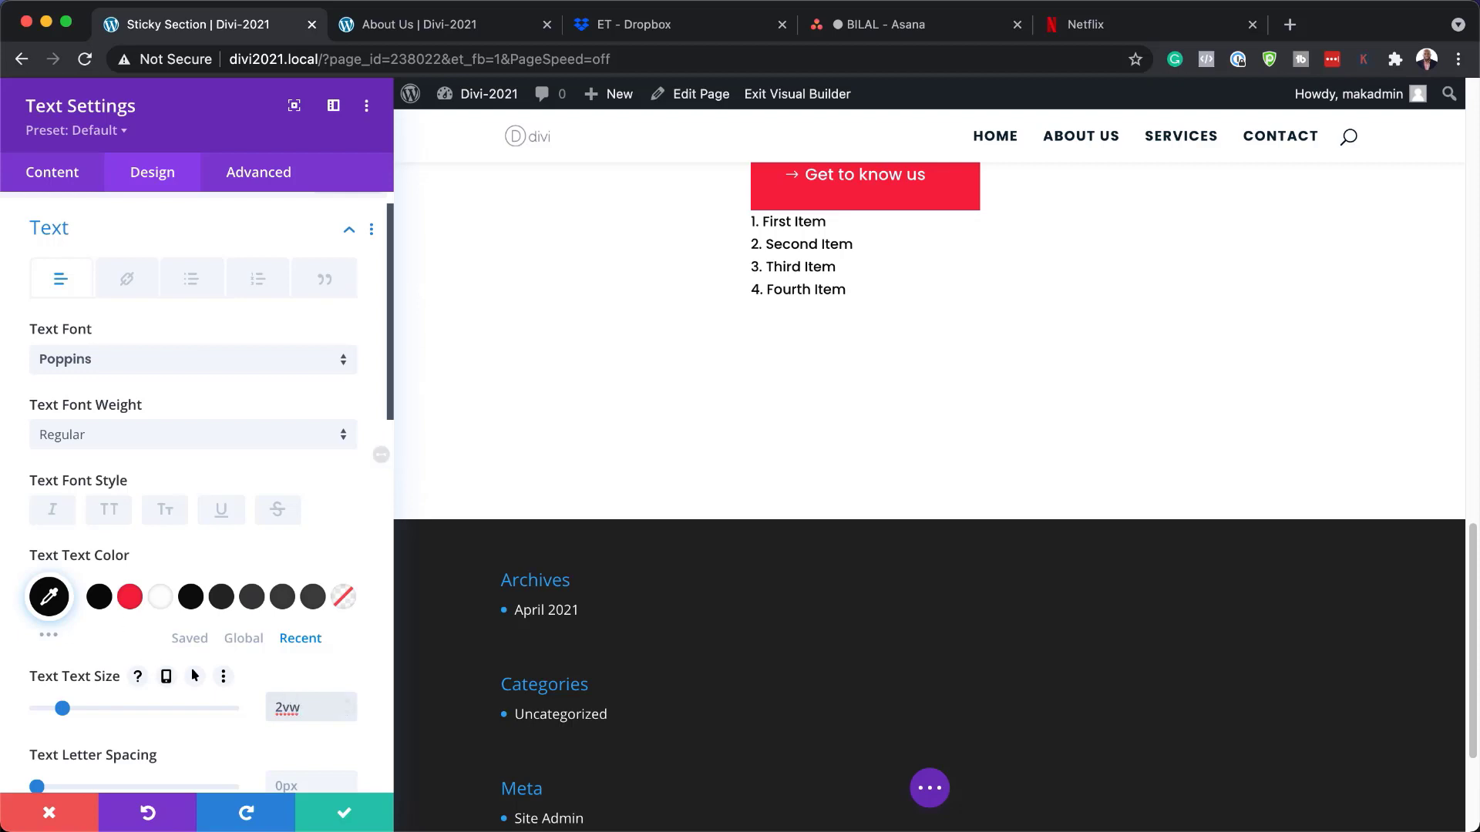
pyautogui.scroll(-4, 339, 714)
pyautogui.click(316, 649)
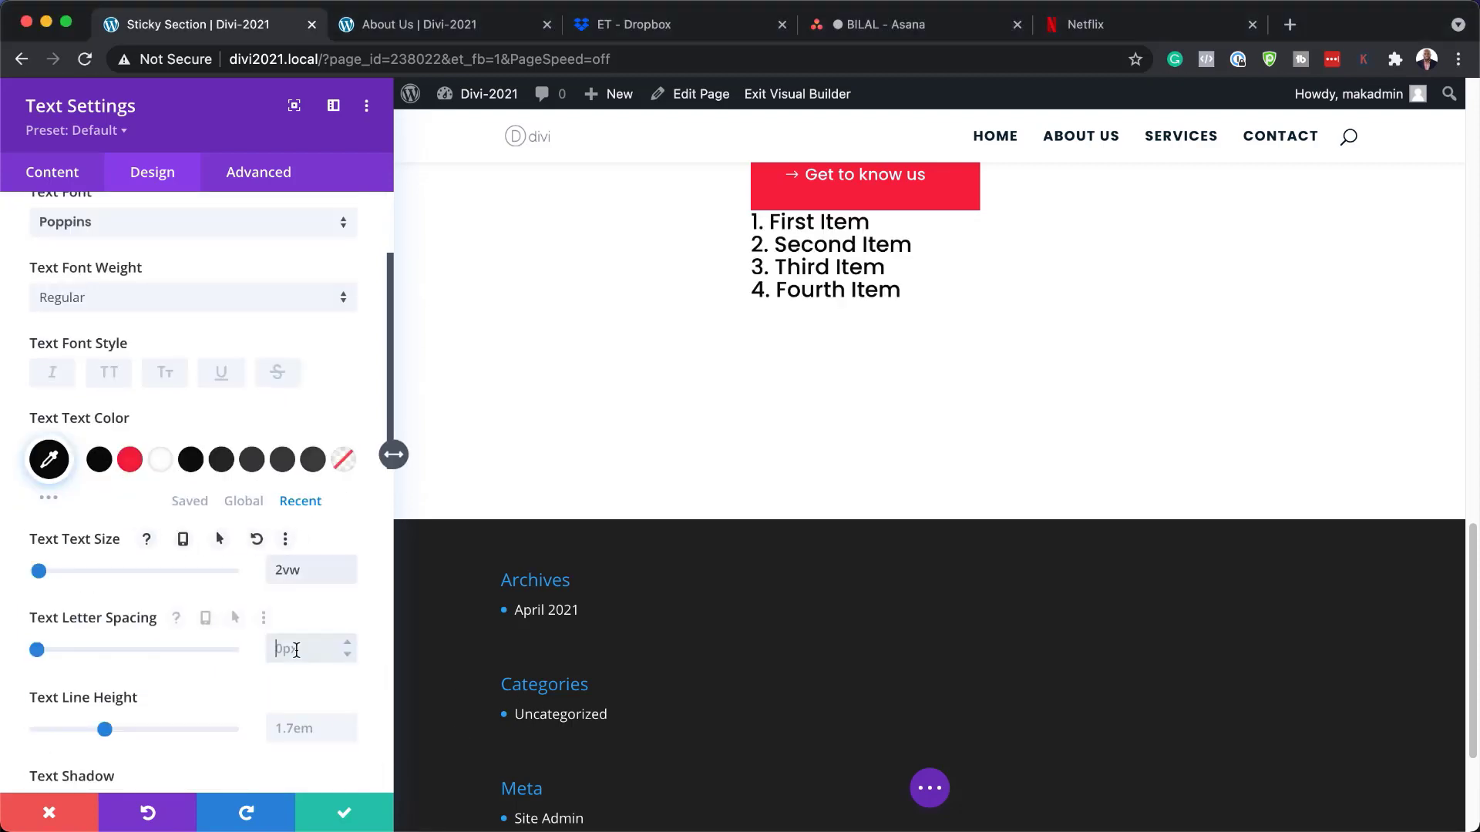
pyautogui.write('-0.1vw')
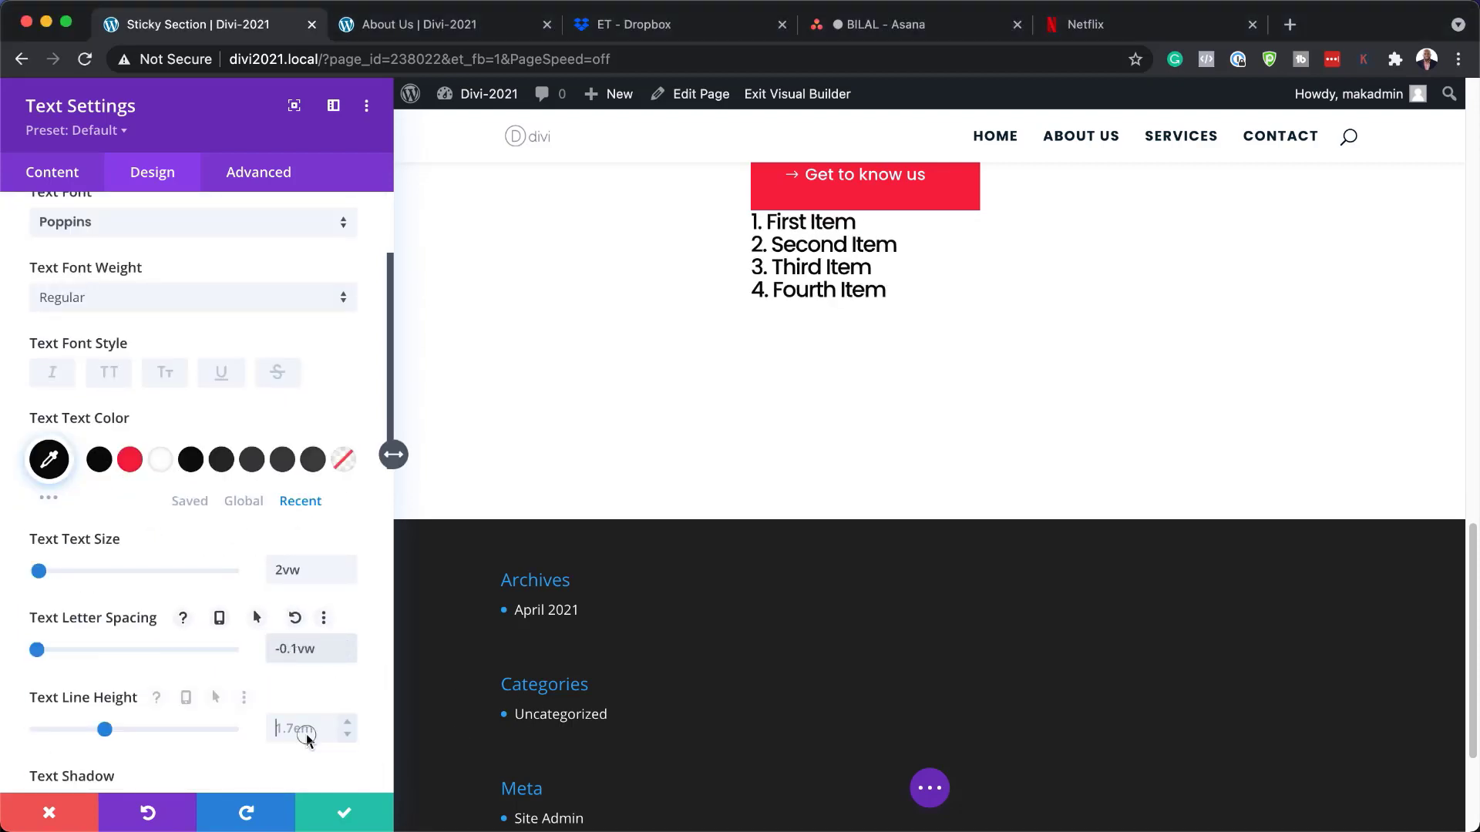
# Set the list module's text line height to 1.6em
pyautogui.click(306, 731)
pyautogui.write('1.6')
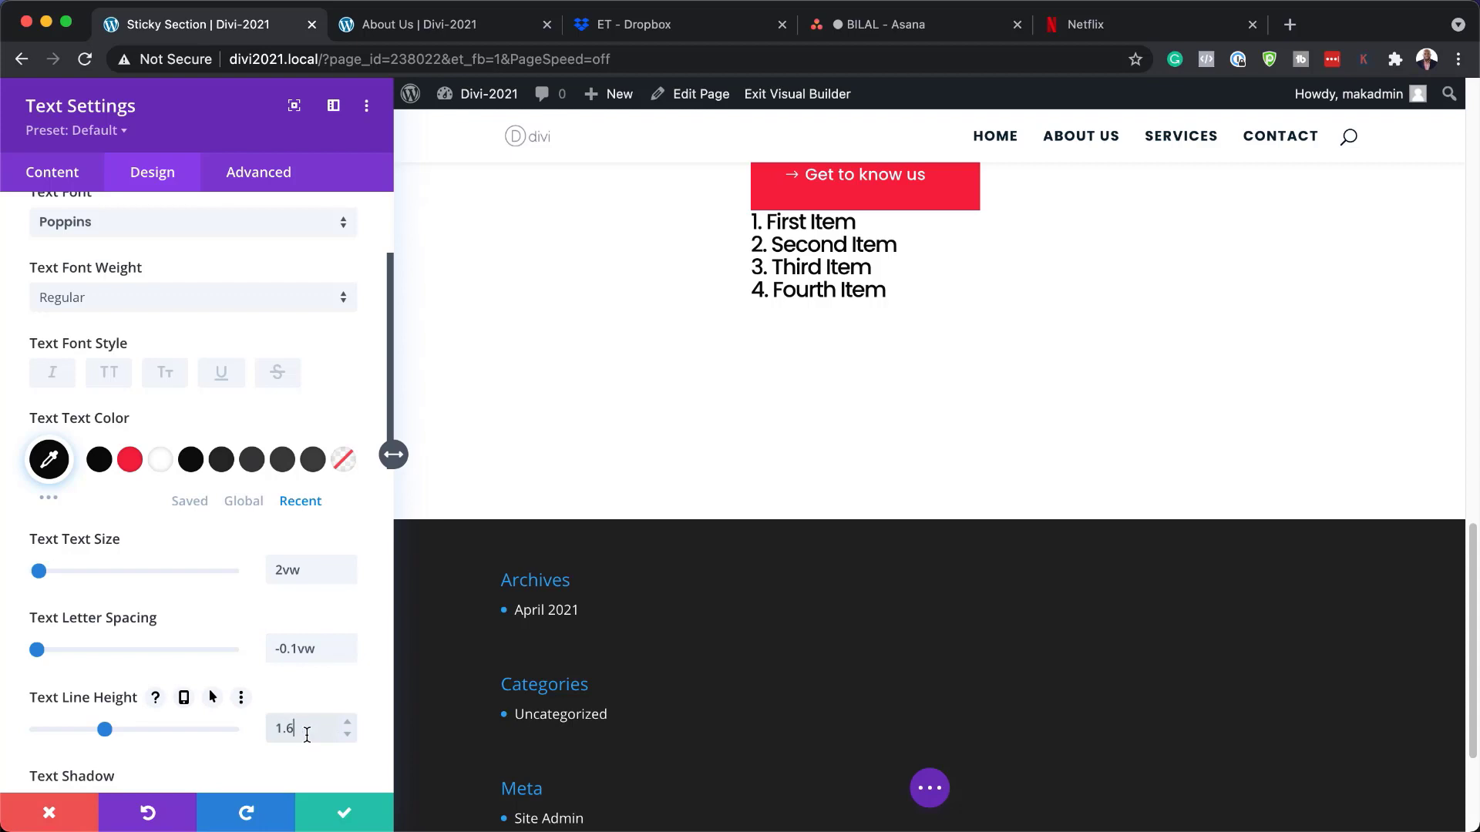
pyautogui.write('em')
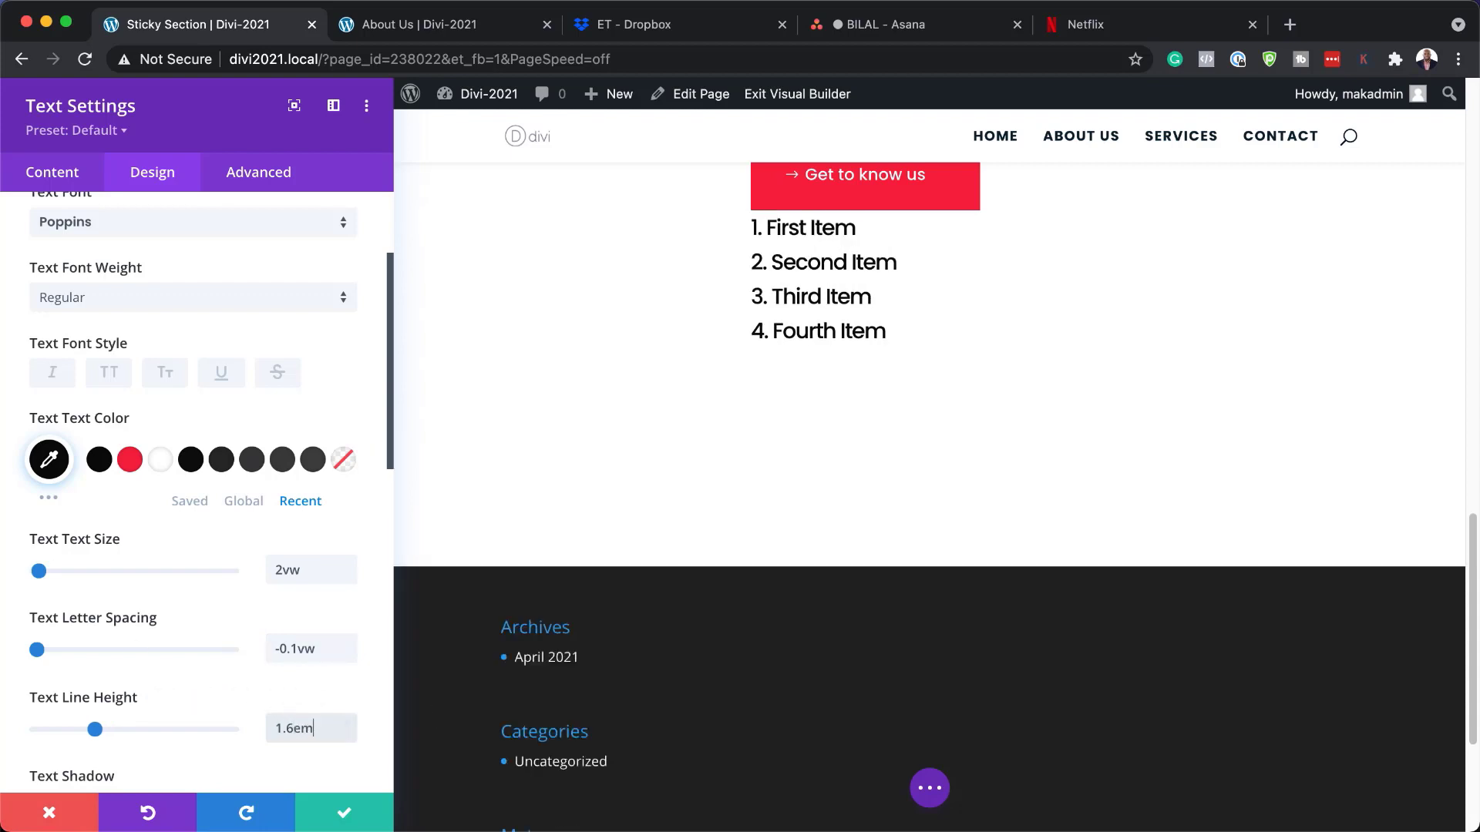
# Set the module's ordered list text color to the recent red #f6223e
pyautogui.scroll(3, 197, 317)
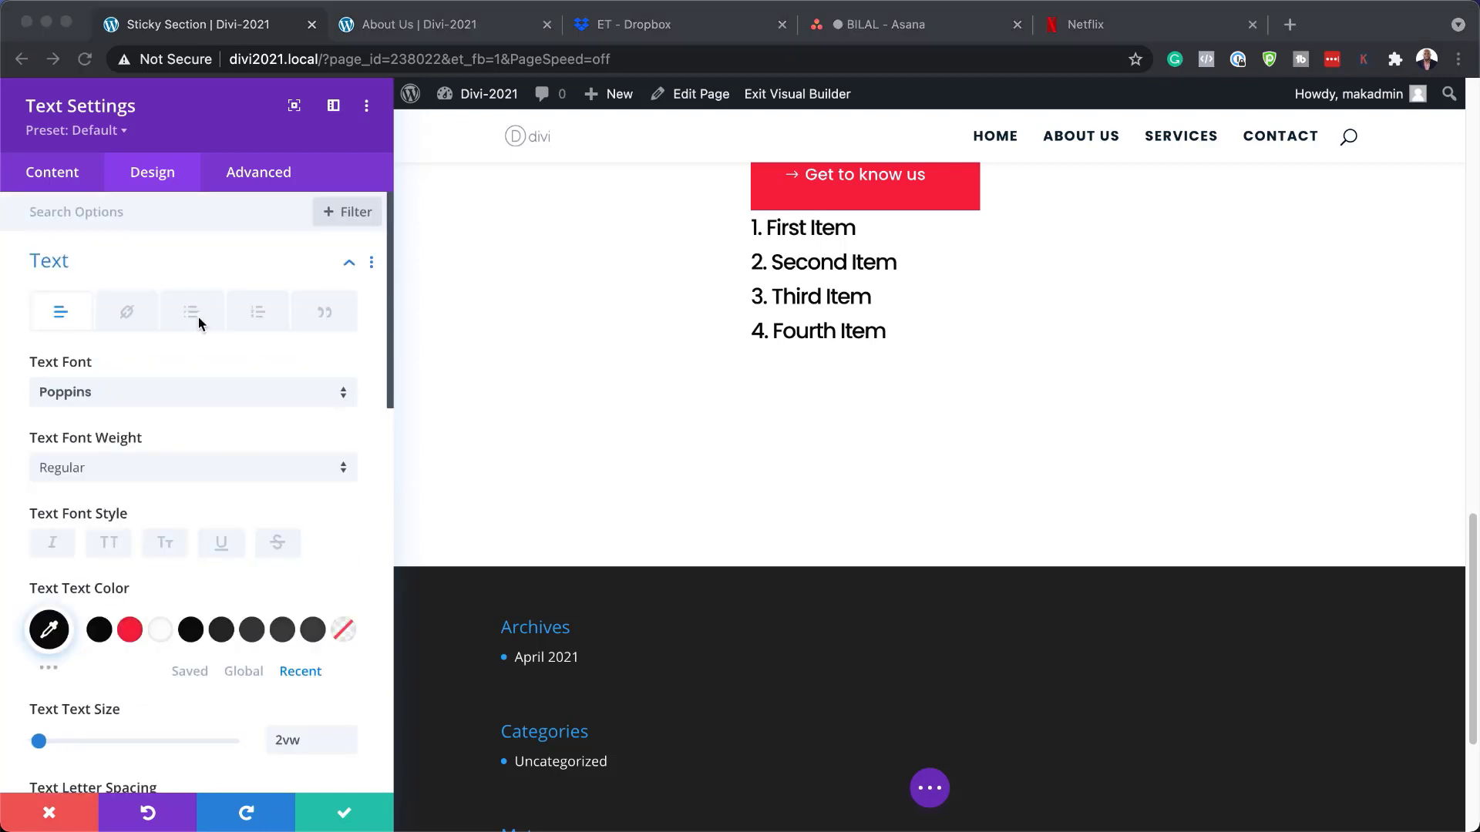
pyautogui.click(191, 313)
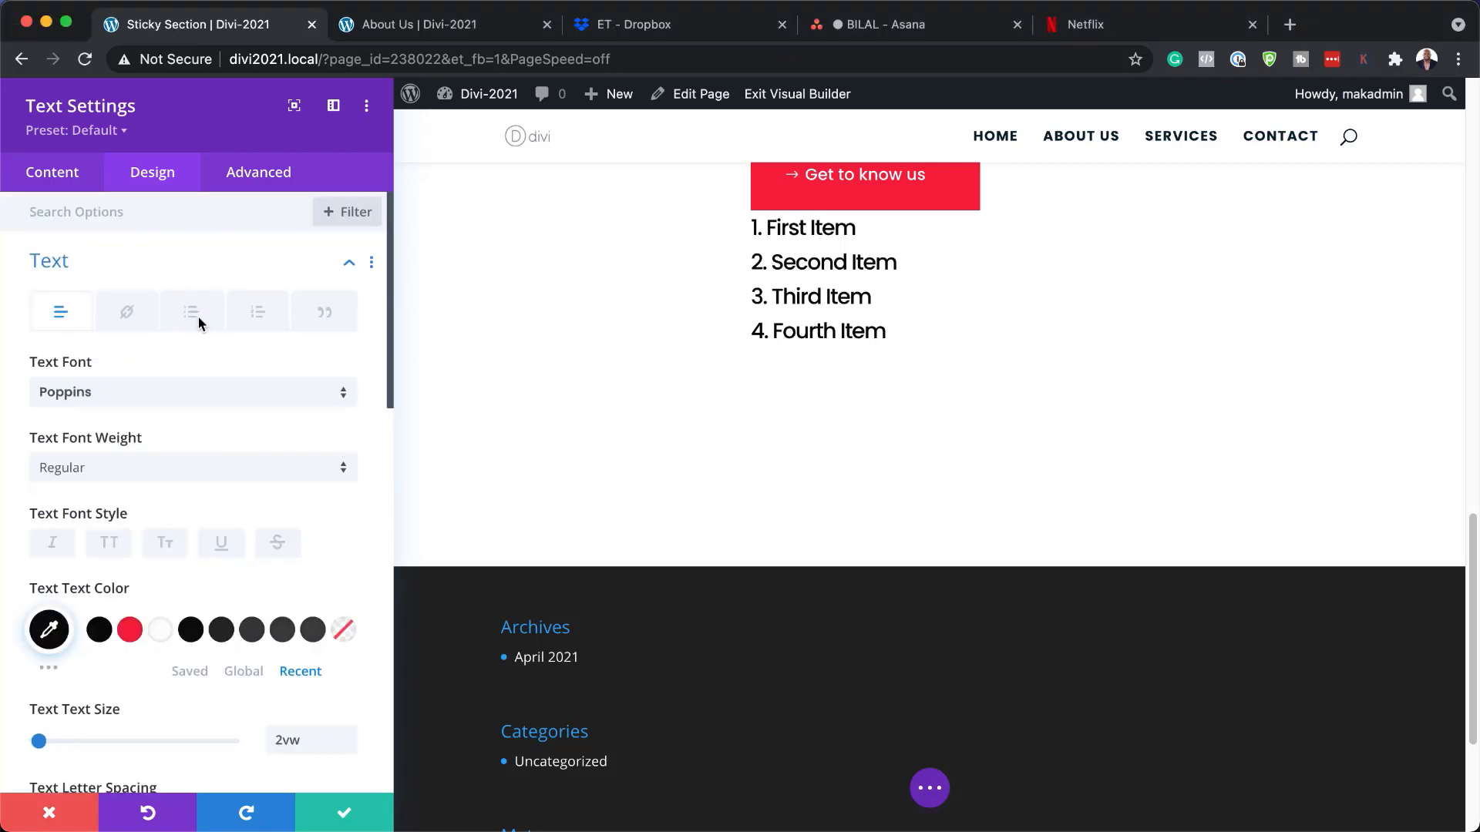
pyautogui.click(254, 317)
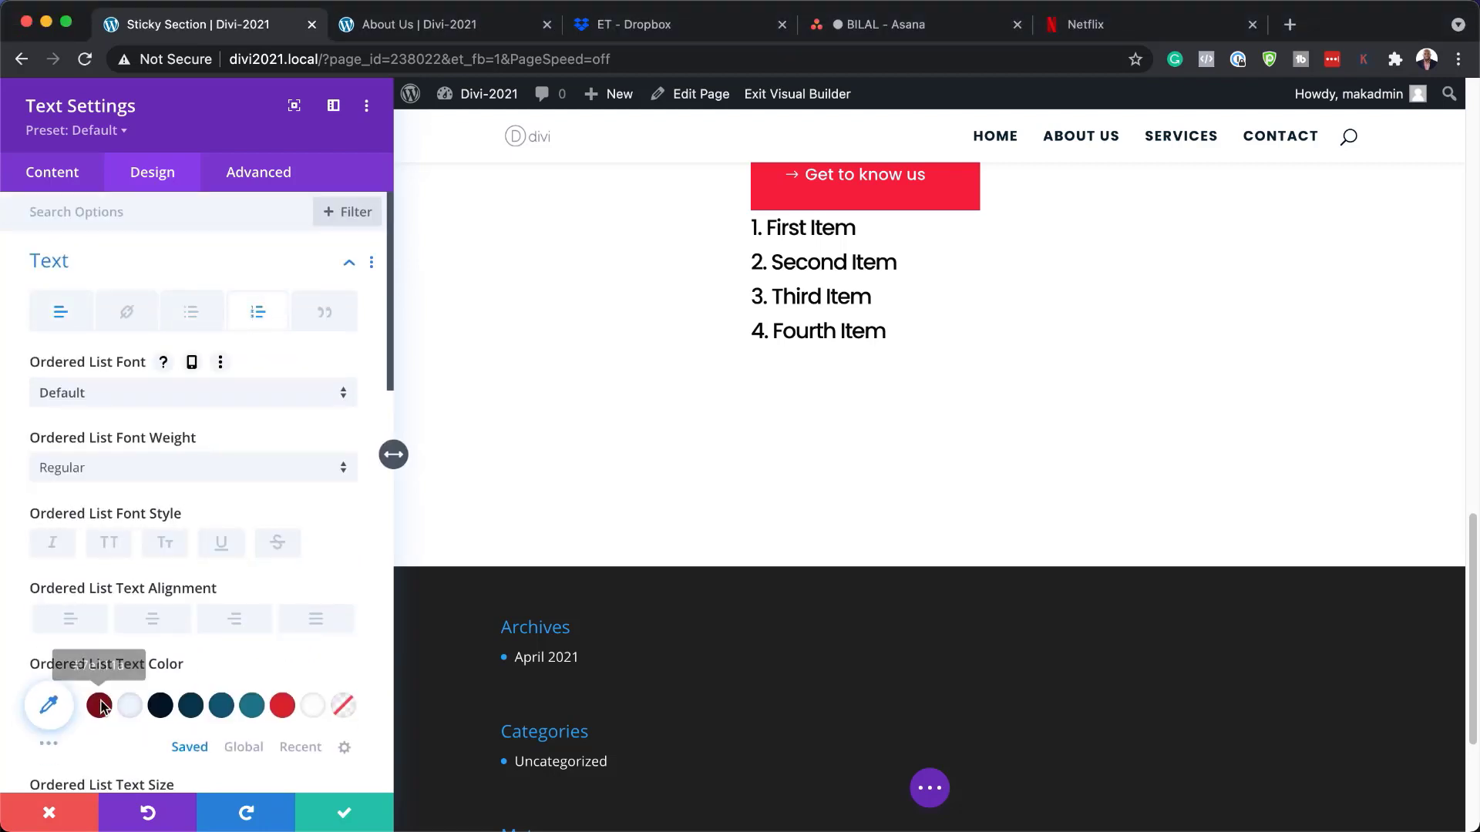
pyautogui.click(300, 746)
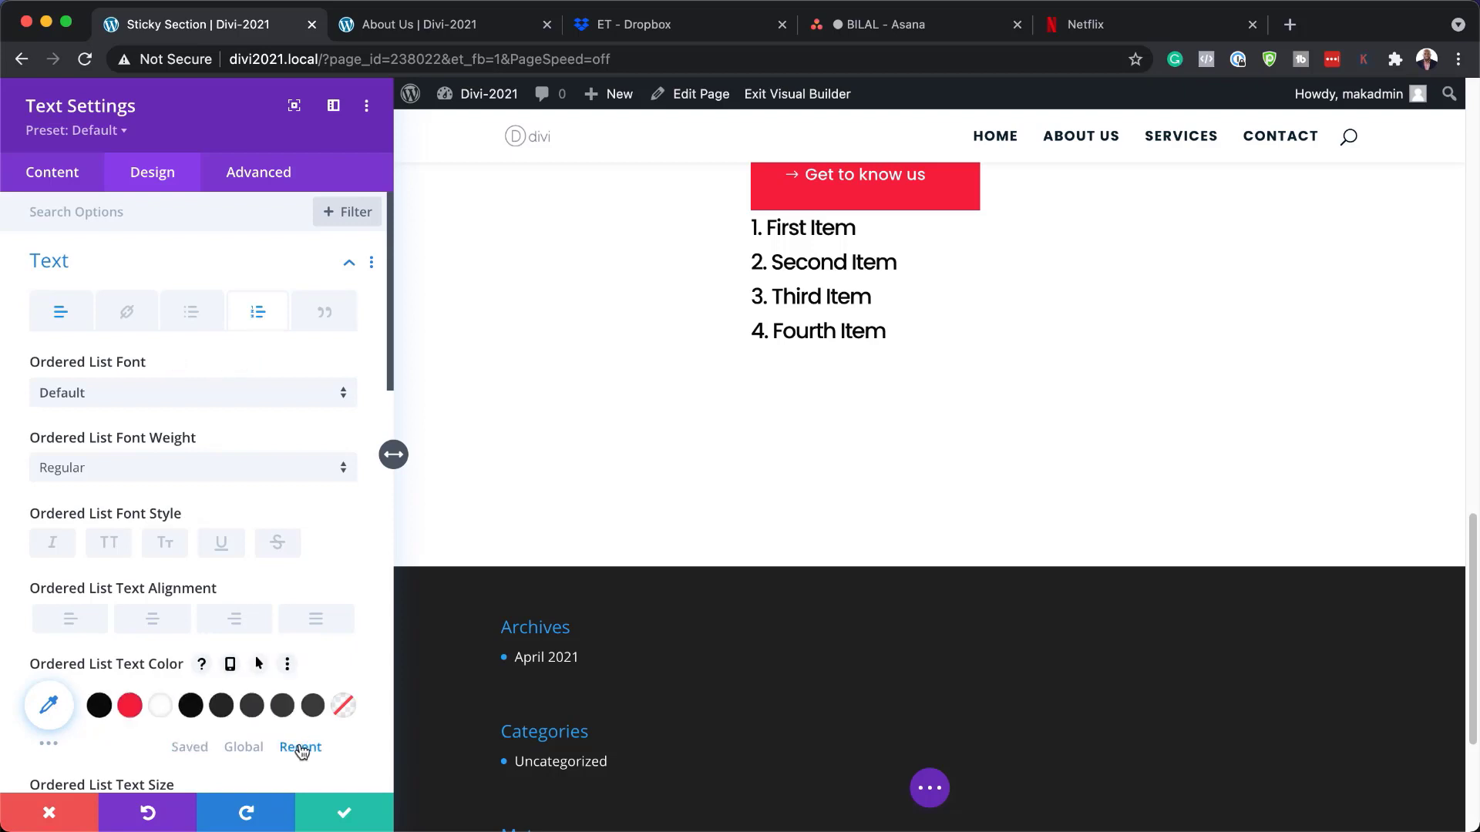
pyautogui.click(130, 708)
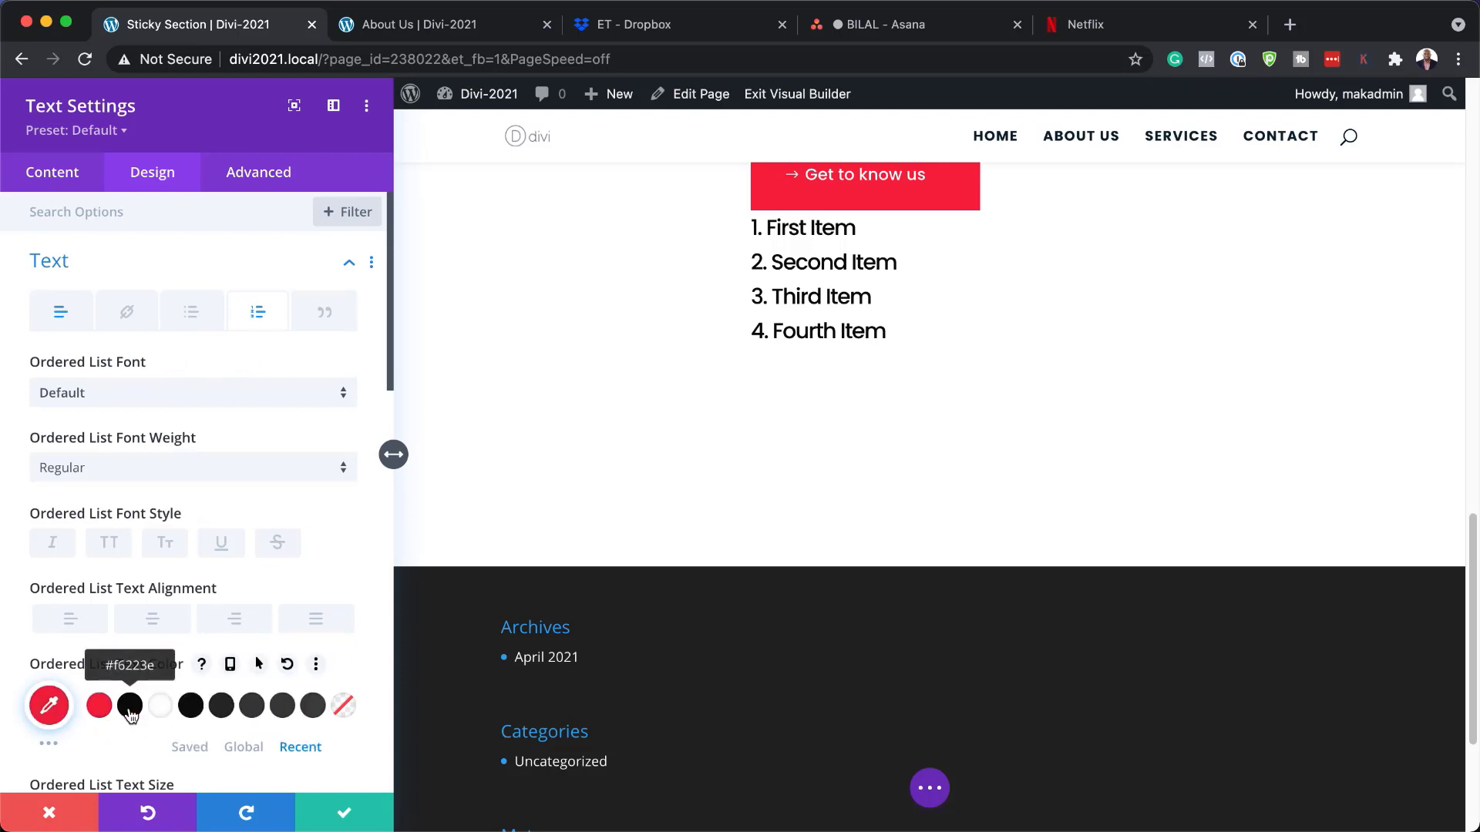
# Set the ordered list line height to 1.6em
pyautogui.scroll(-5, 129, 715)
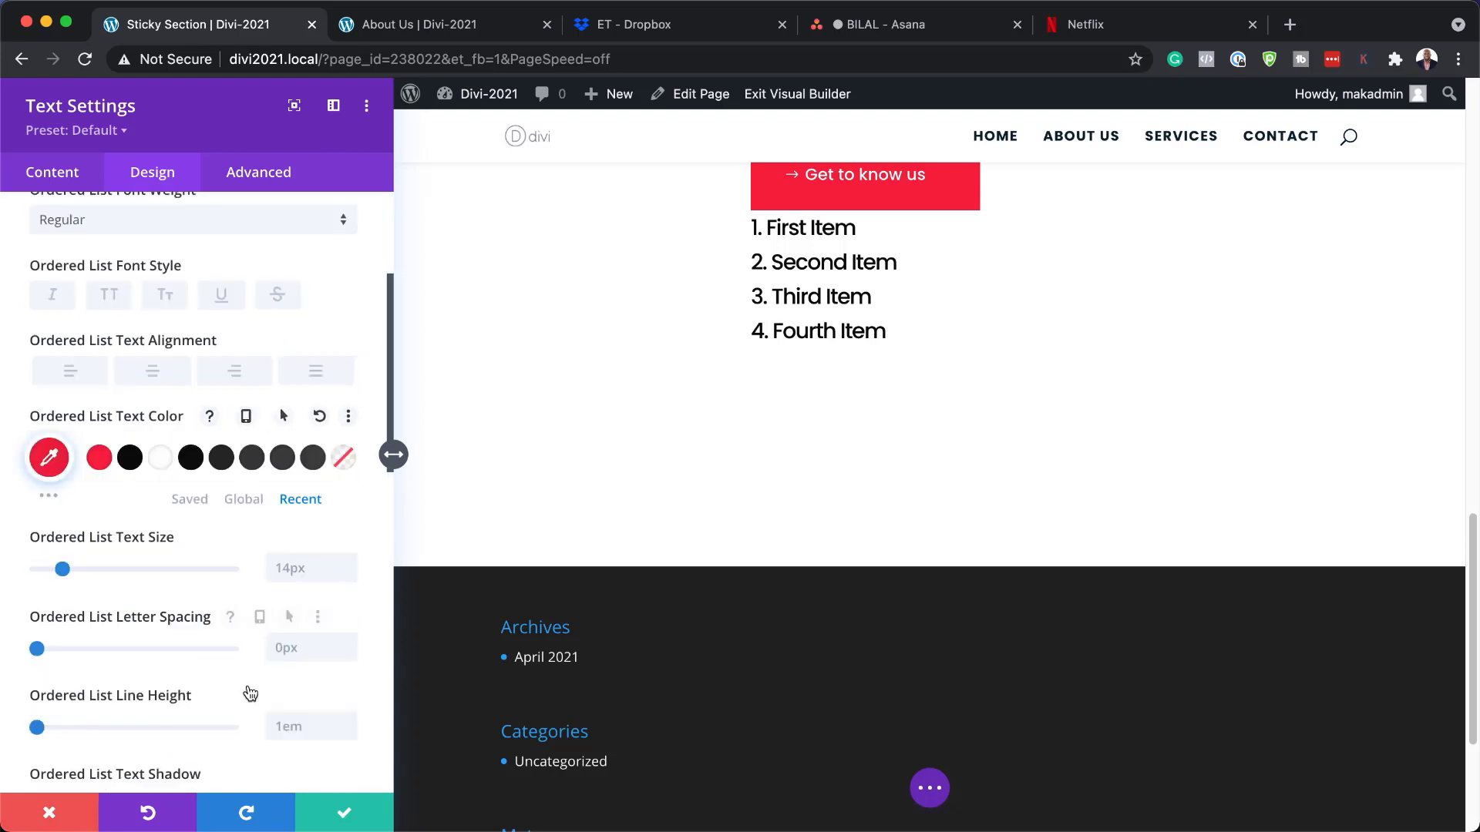
pyautogui.click(298, 729)
pyautogui.write('1.6em')
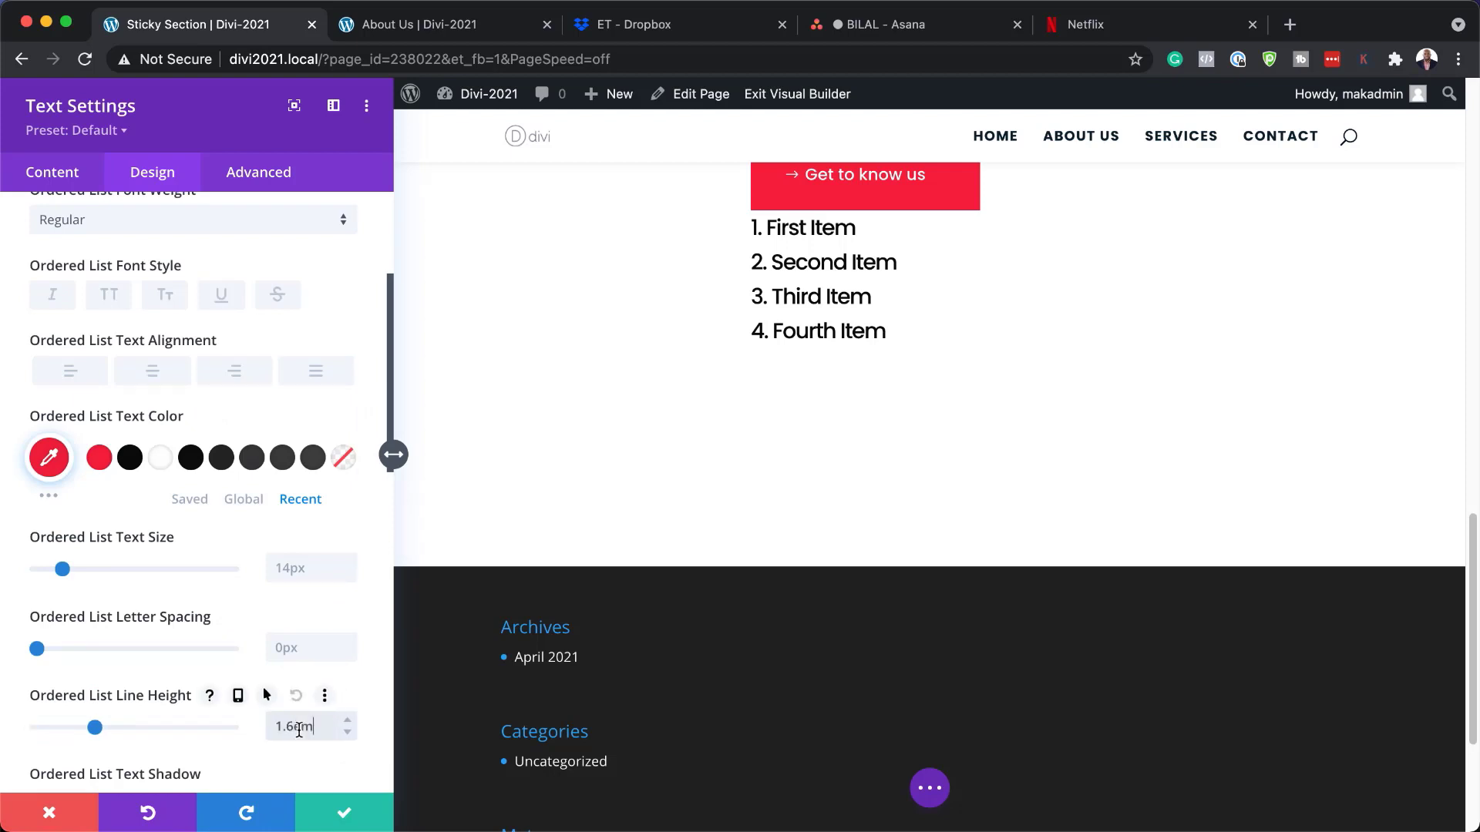
# Set the list module's ordered list style type to upper-roman
pyautogui.scroll(-8, 119, 572)
pyautogui.click(119, 572)
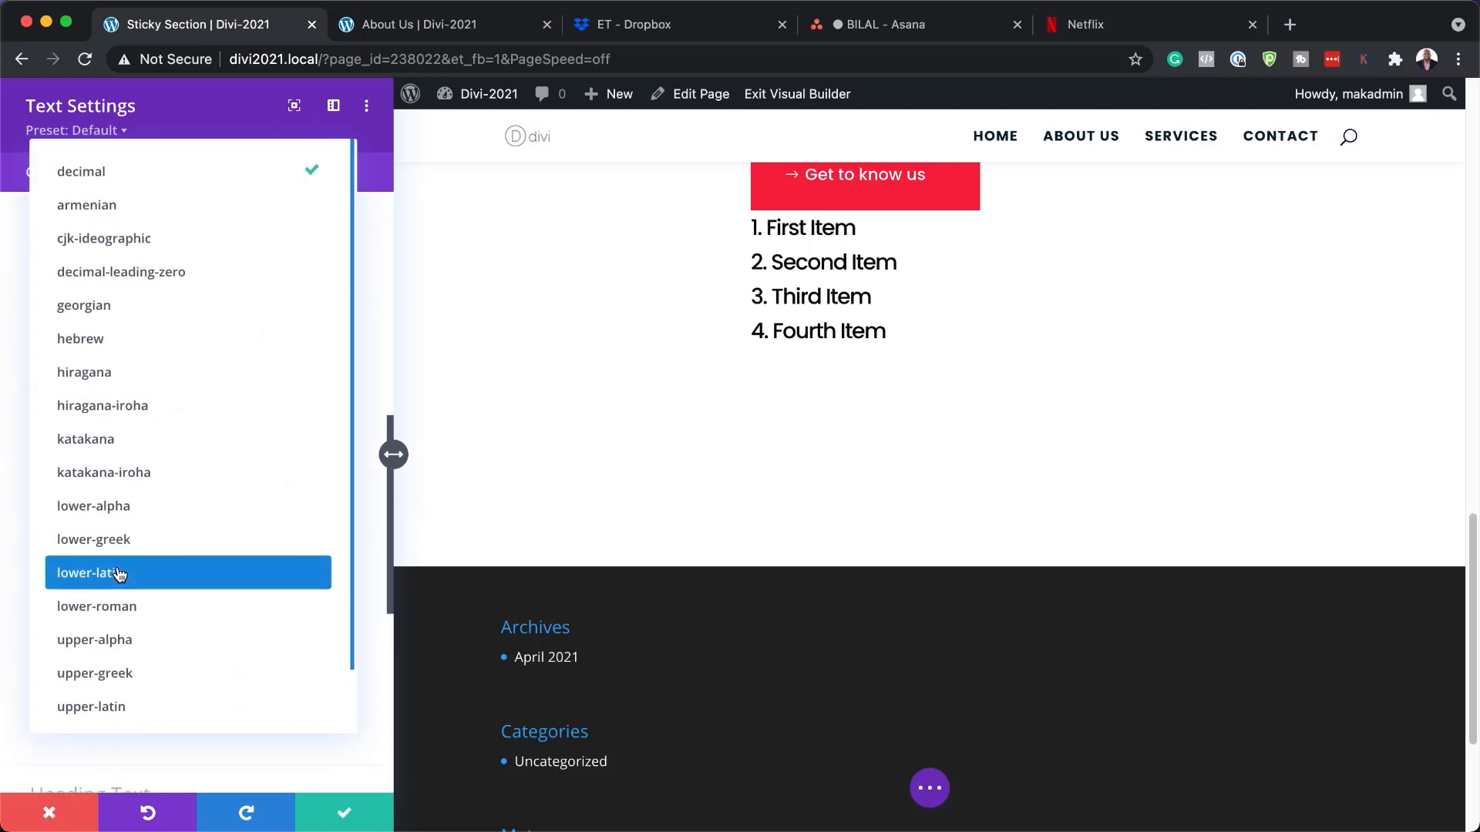
pyautogui.scroll(-2, 178, 607)
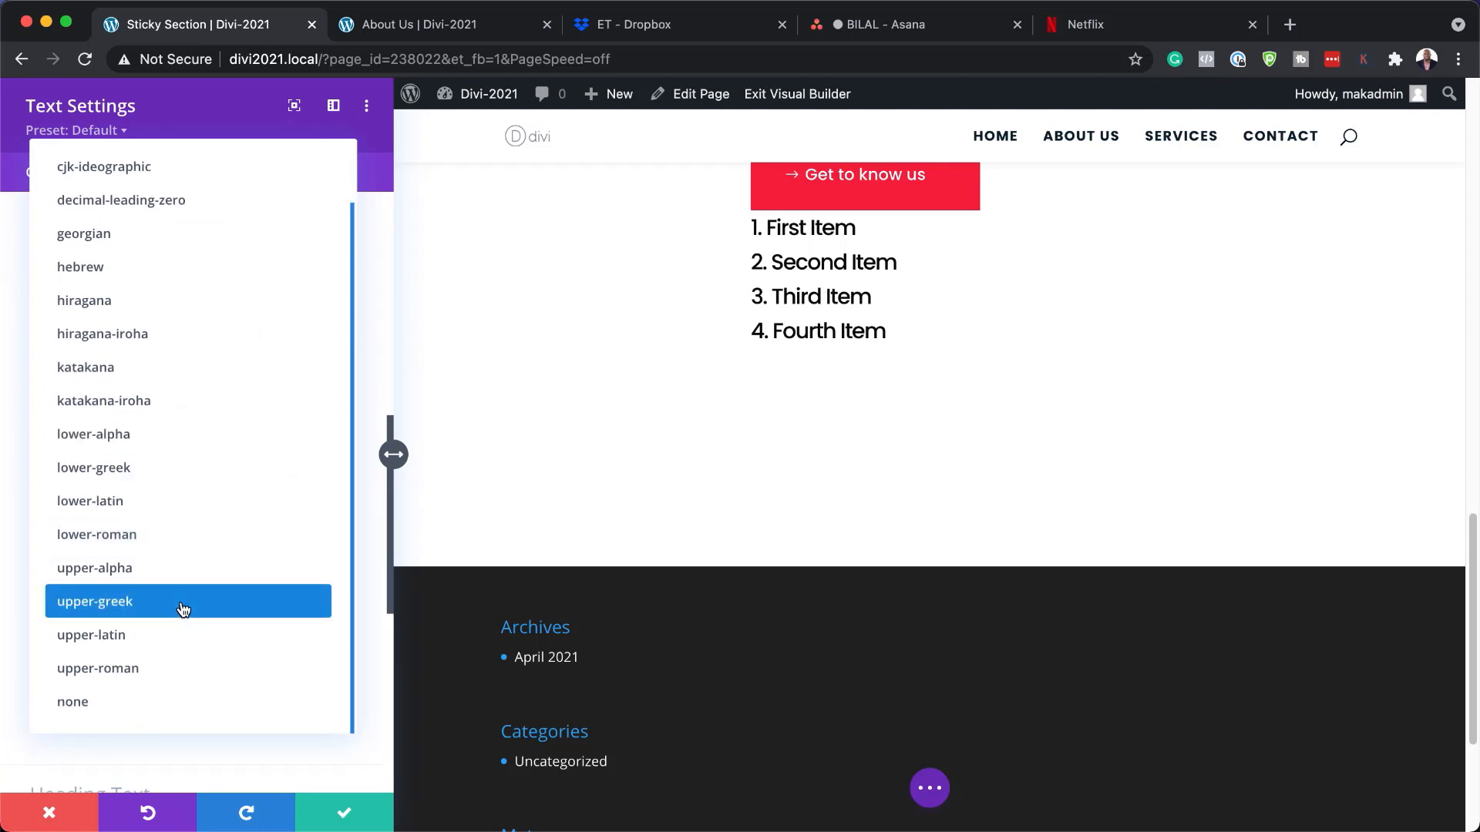
pyautogui.click(231, 668)
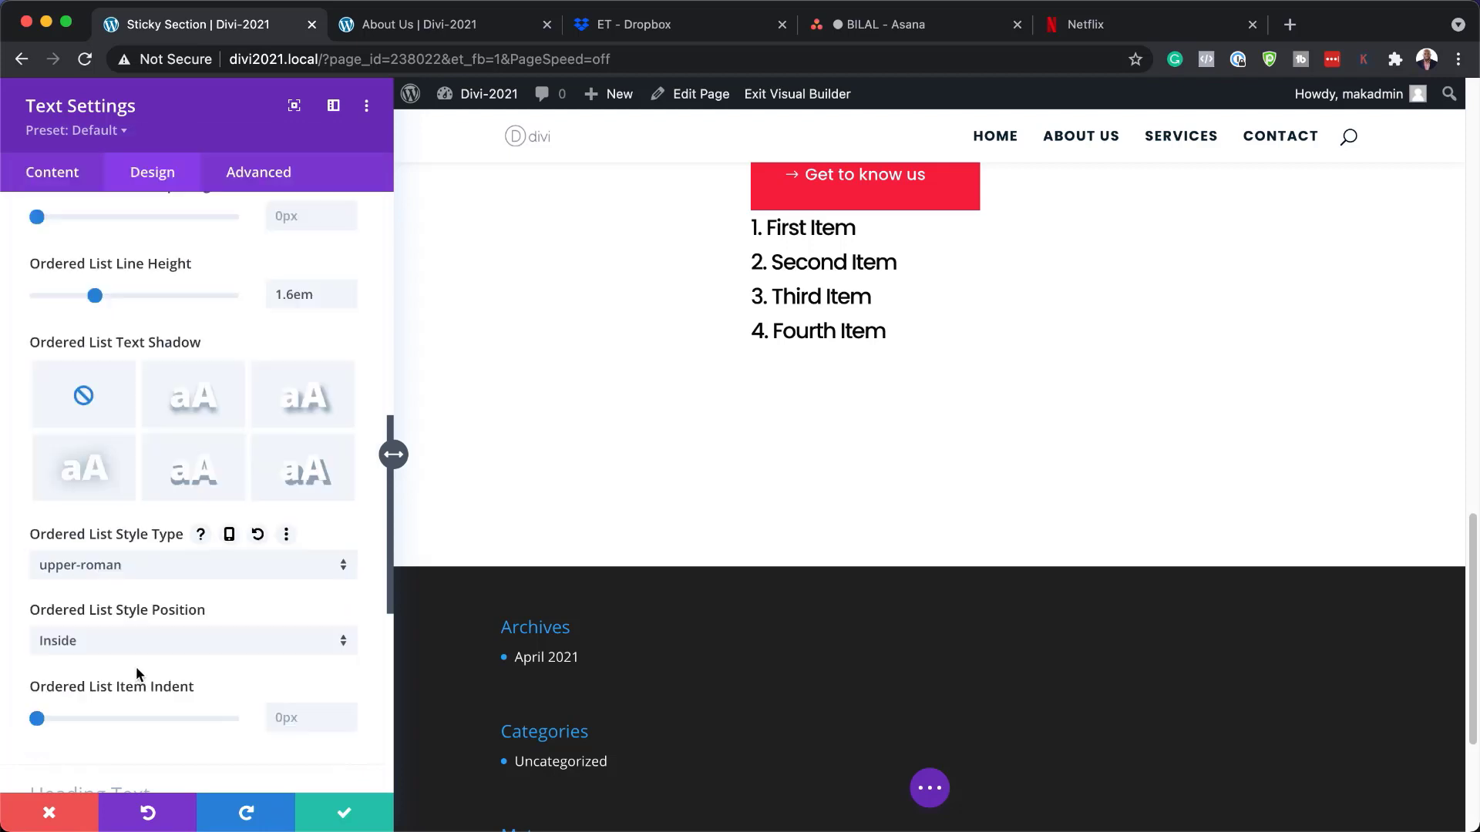
# Set the list module's width to 70% and its module alignment to center
pyautogui.scroll(-3, 277, 606)
pyautogui.scroll(-4, 278, 606)
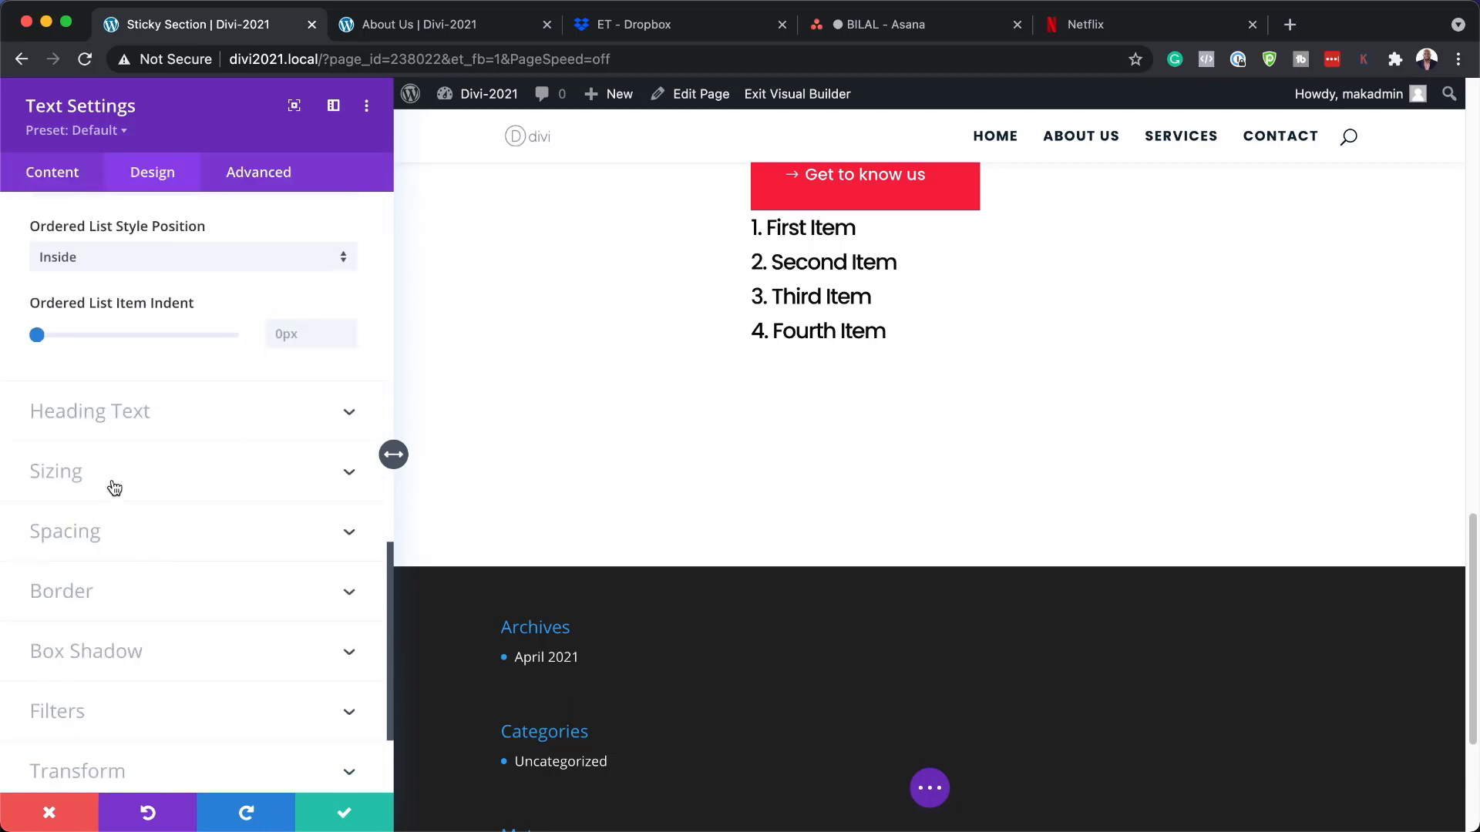
pyautogui.click(114, 488)
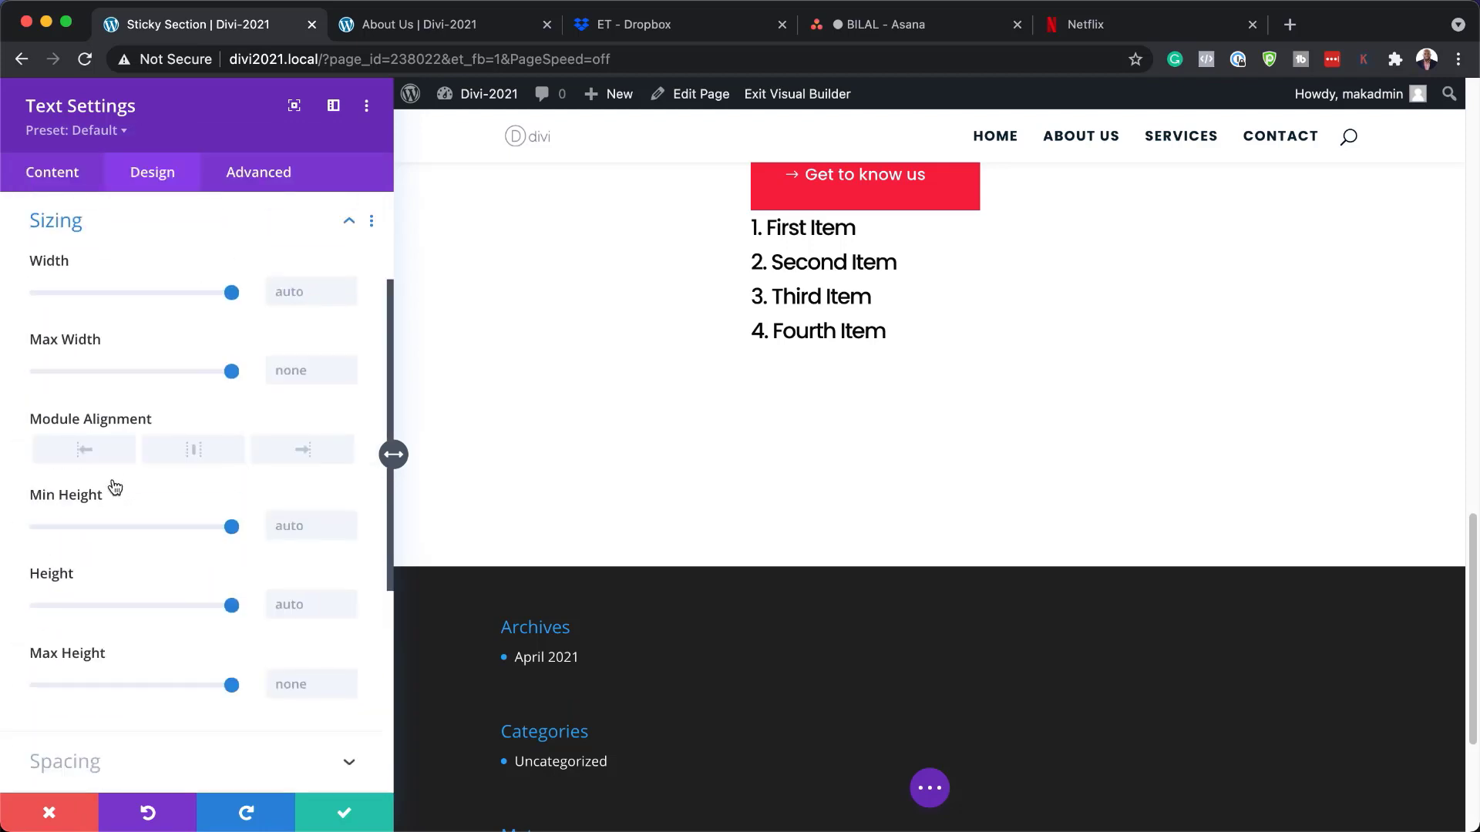
pyautogui.click(298, 524)
pyautogui.click(323, 297)
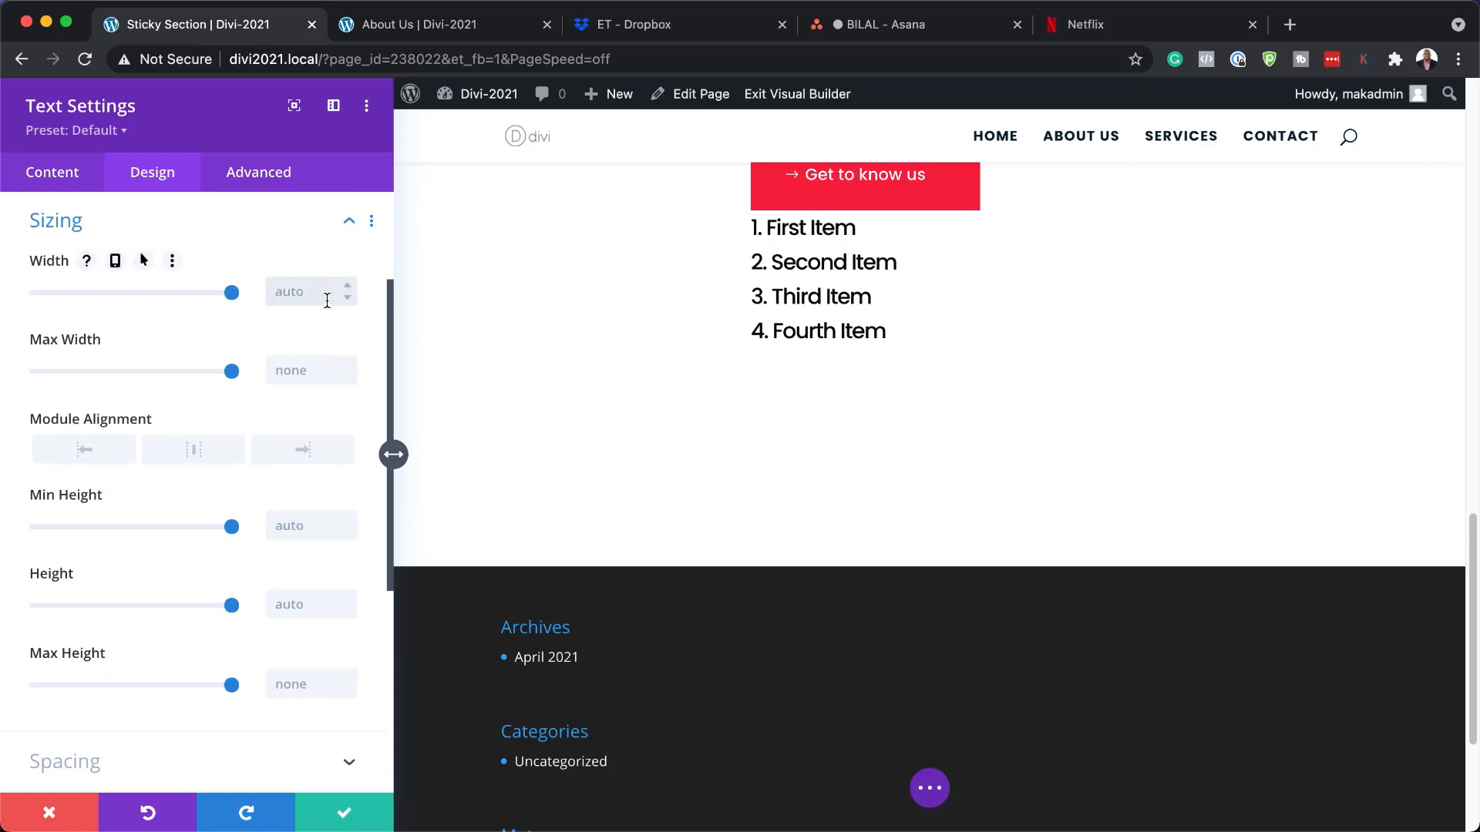
pyautogui.write('70%')
pyautogui.click(205, 453)
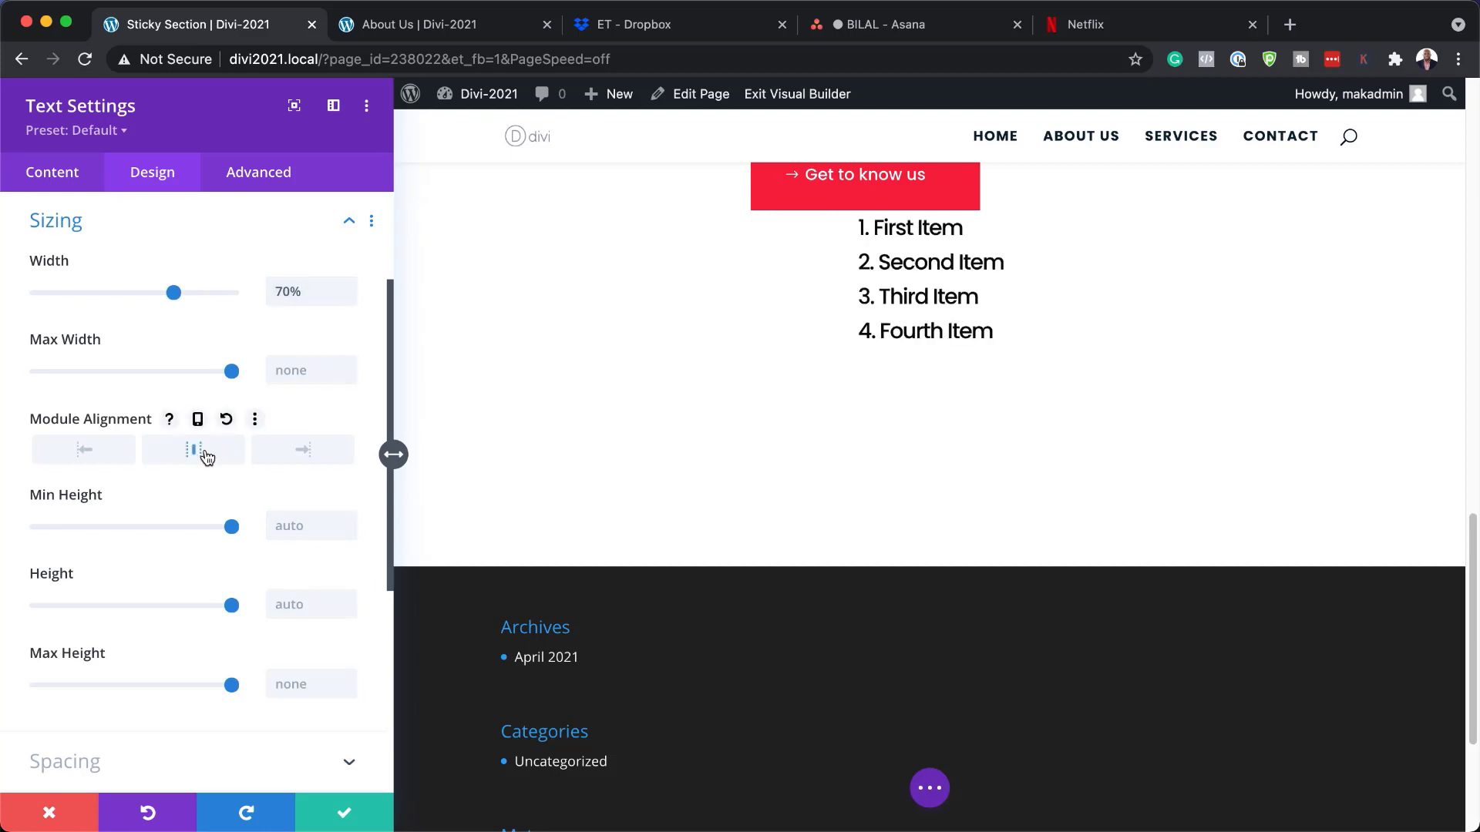
# Give the list module a 50px top margin and 5% left and right padding, and save its settings
pyautogui.scroll(-3, 220, 539)
pyautogui.click(64, 672)
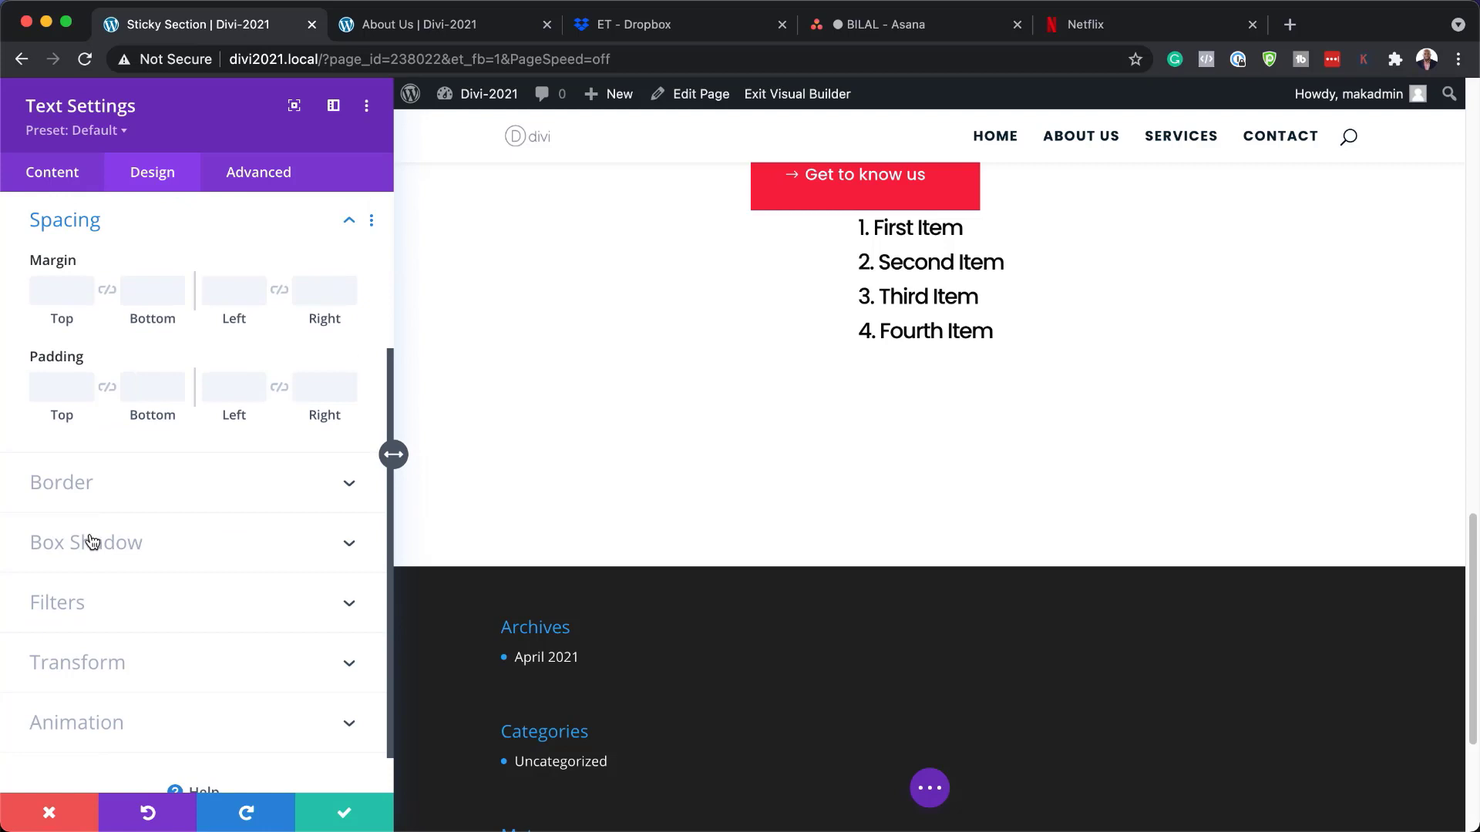
pyautogui.click(60, 291)
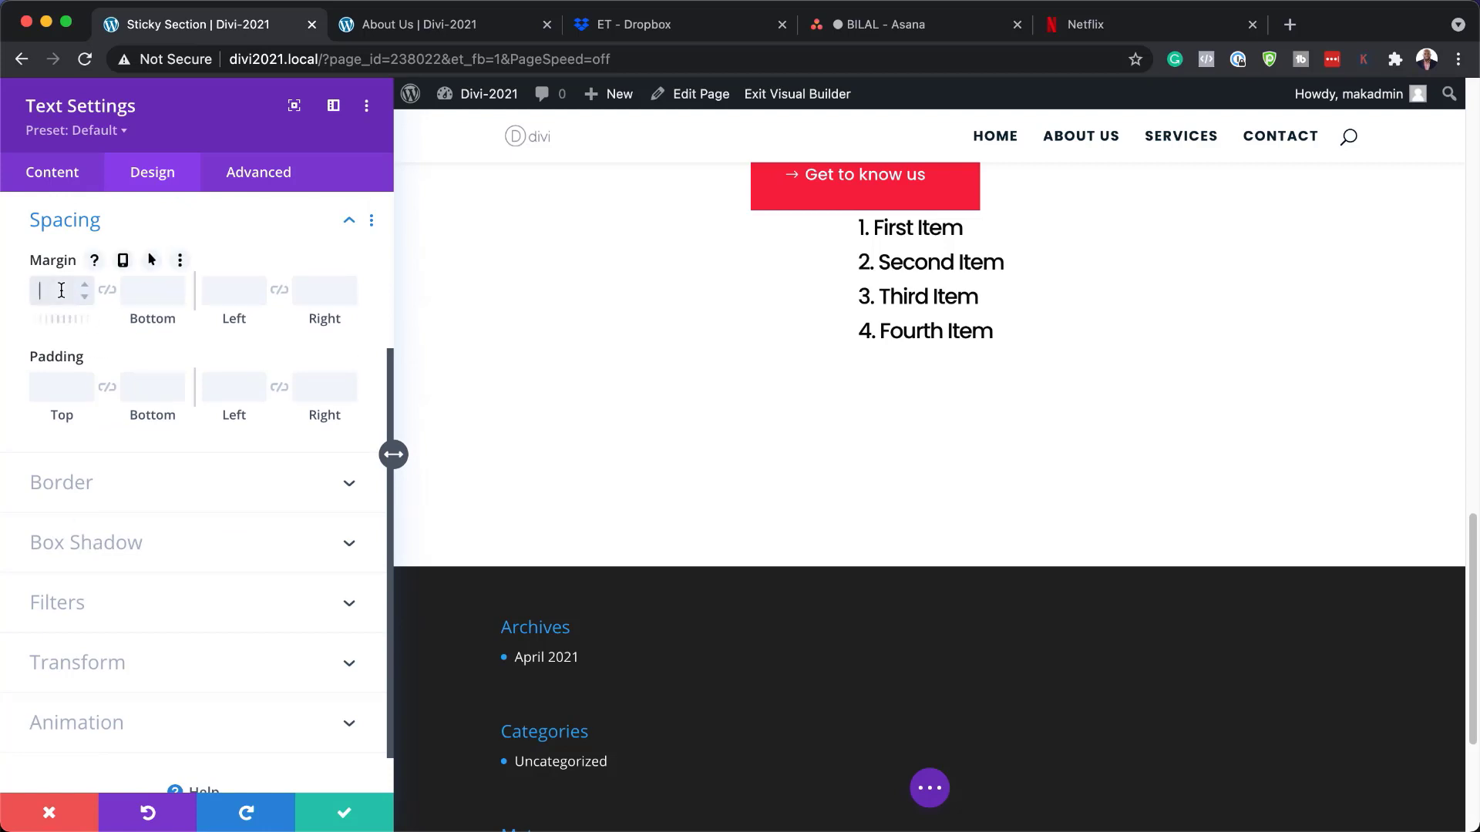
pyautogui.write('50px')
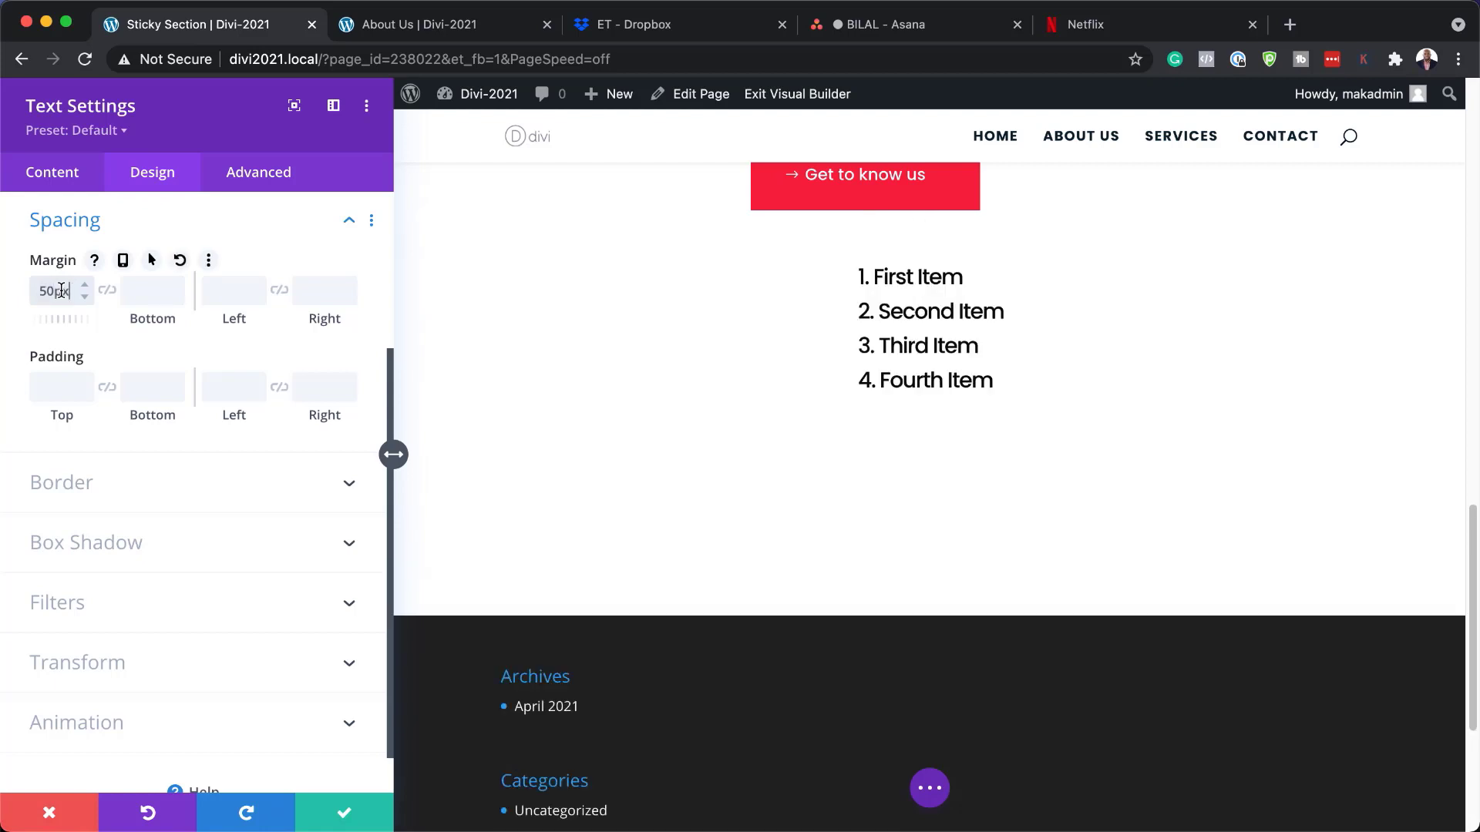
pyautogui.press('super+Tab')
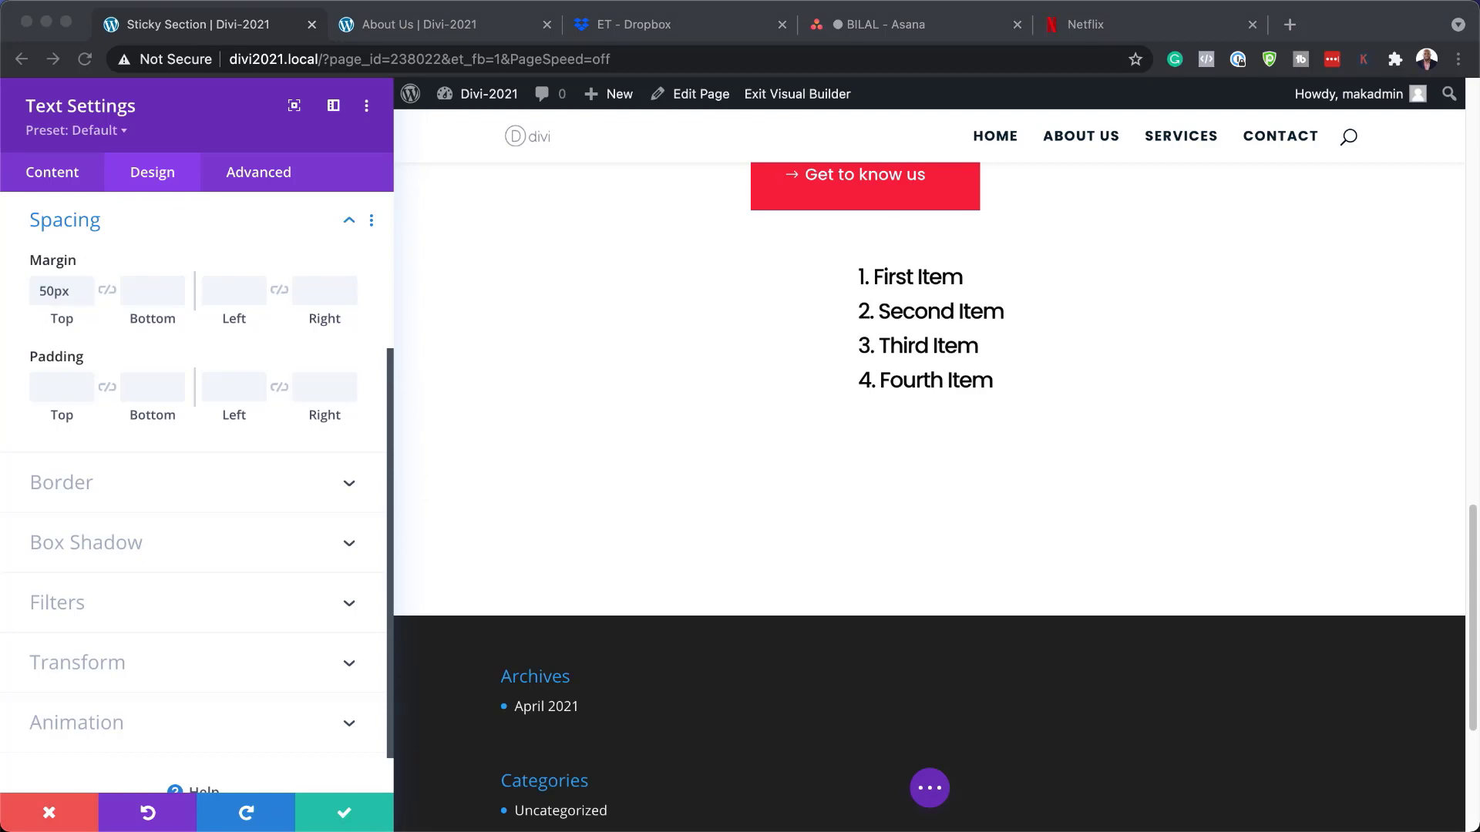
pyautogui.click(213, 296)
pyautogui.write('5%')
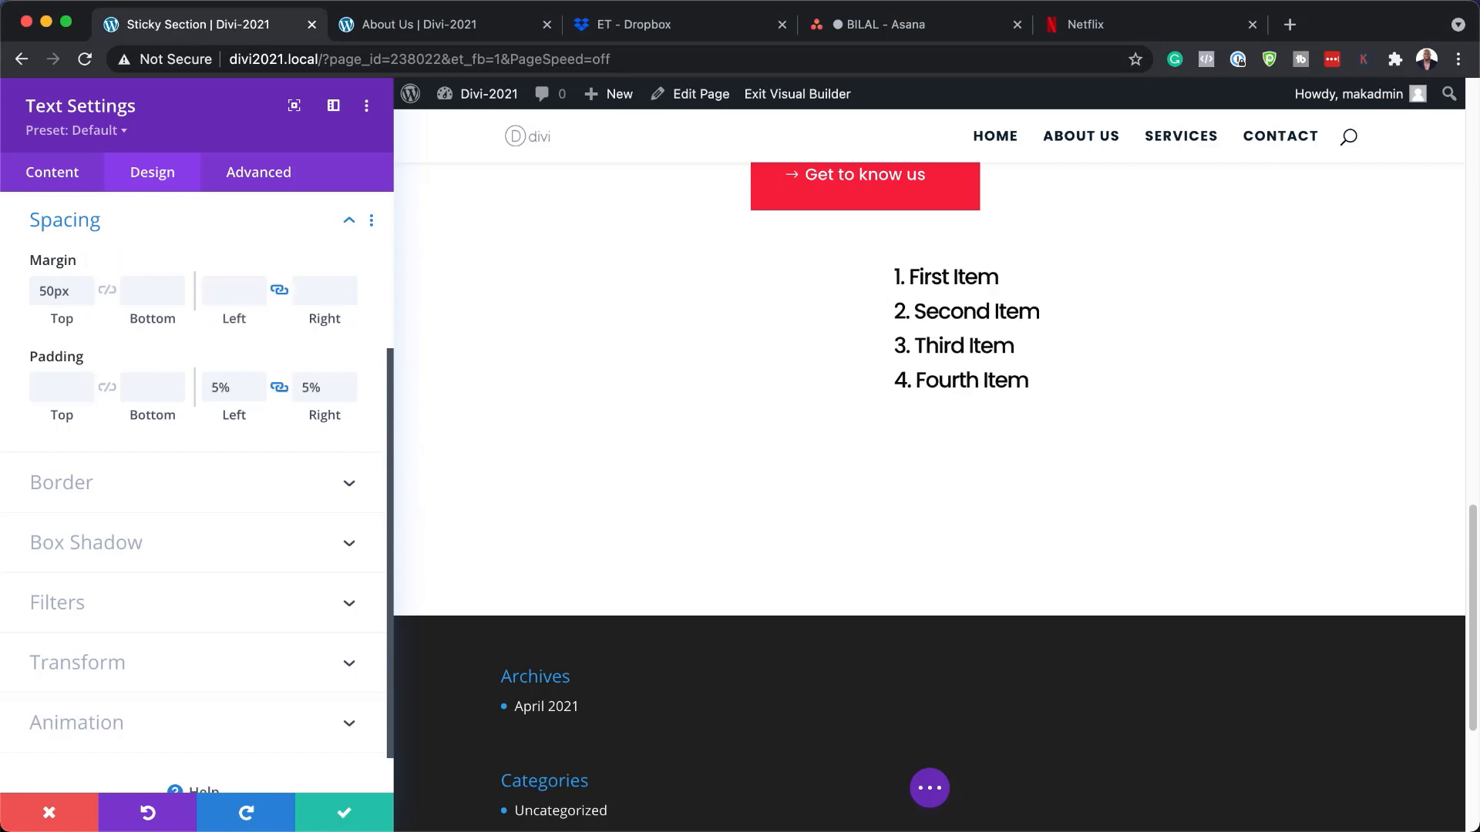
pyautogui.click(339, 805)
# Set the sticky position of the row holding the About heading to Stick to Top
pyautogui.scroll(10, 387, 551)
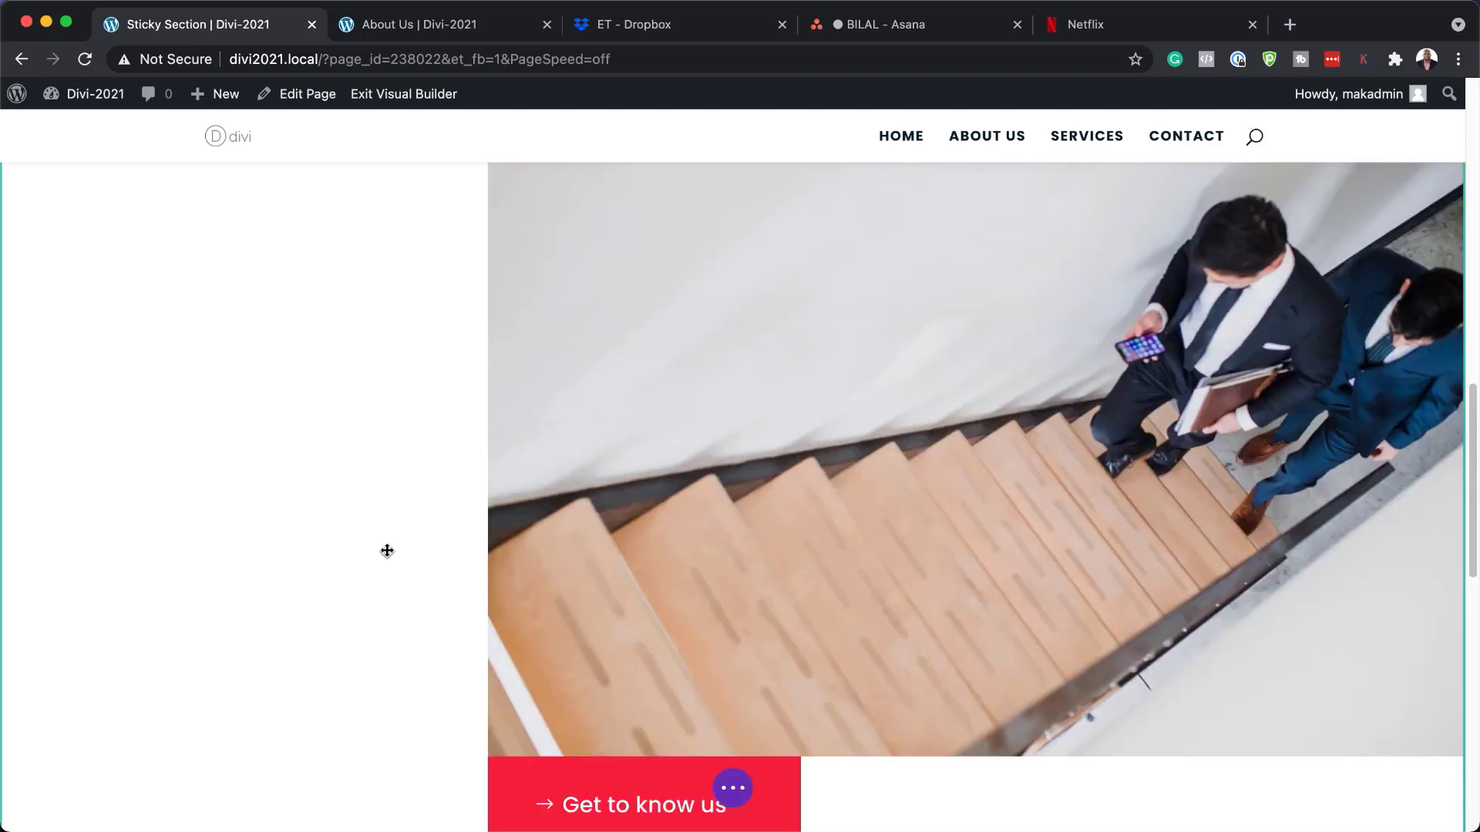
pyautogui.scroll(10, 386, 551)
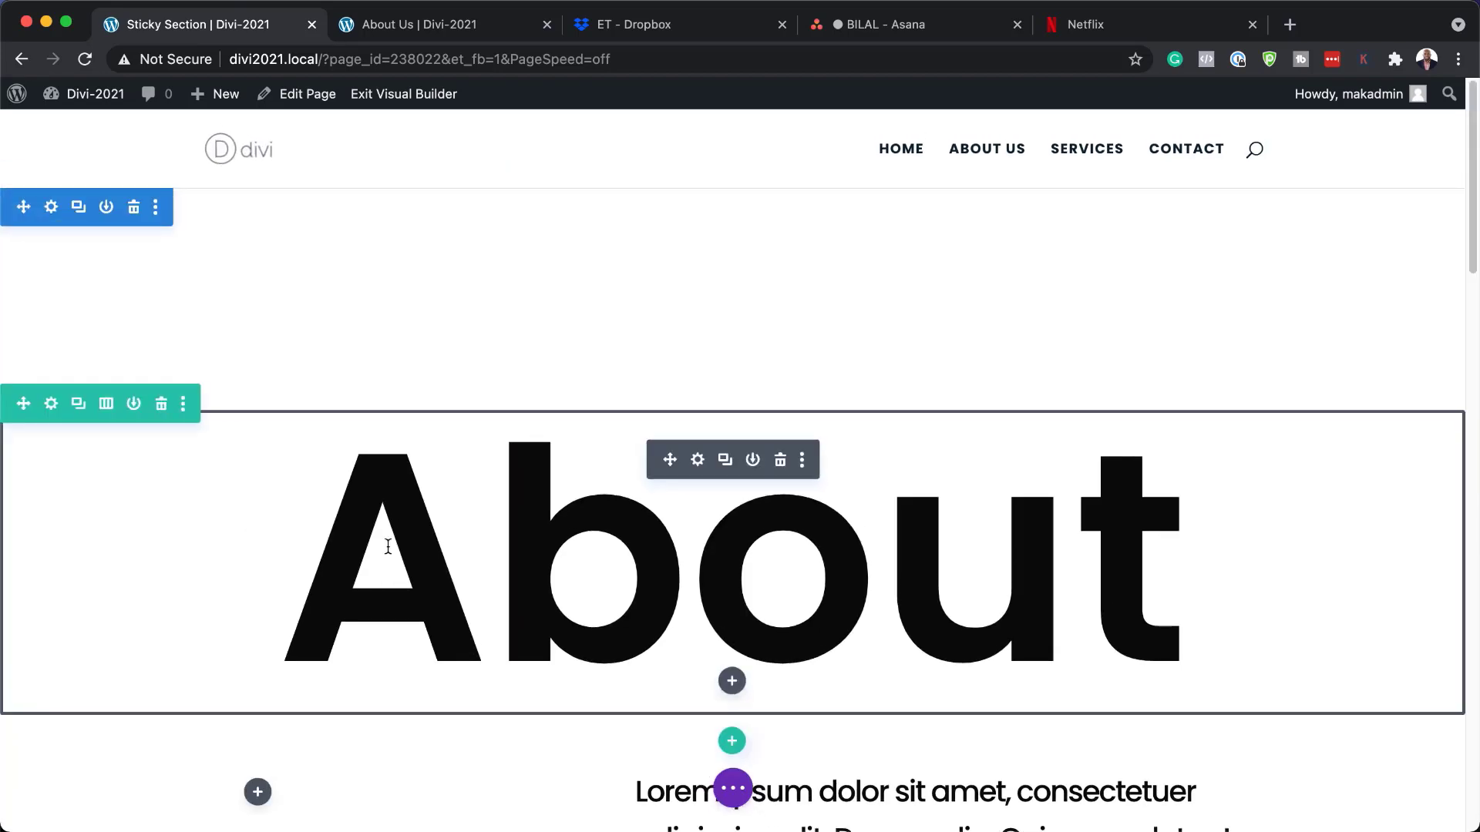
pyautogui.click(51, 405)
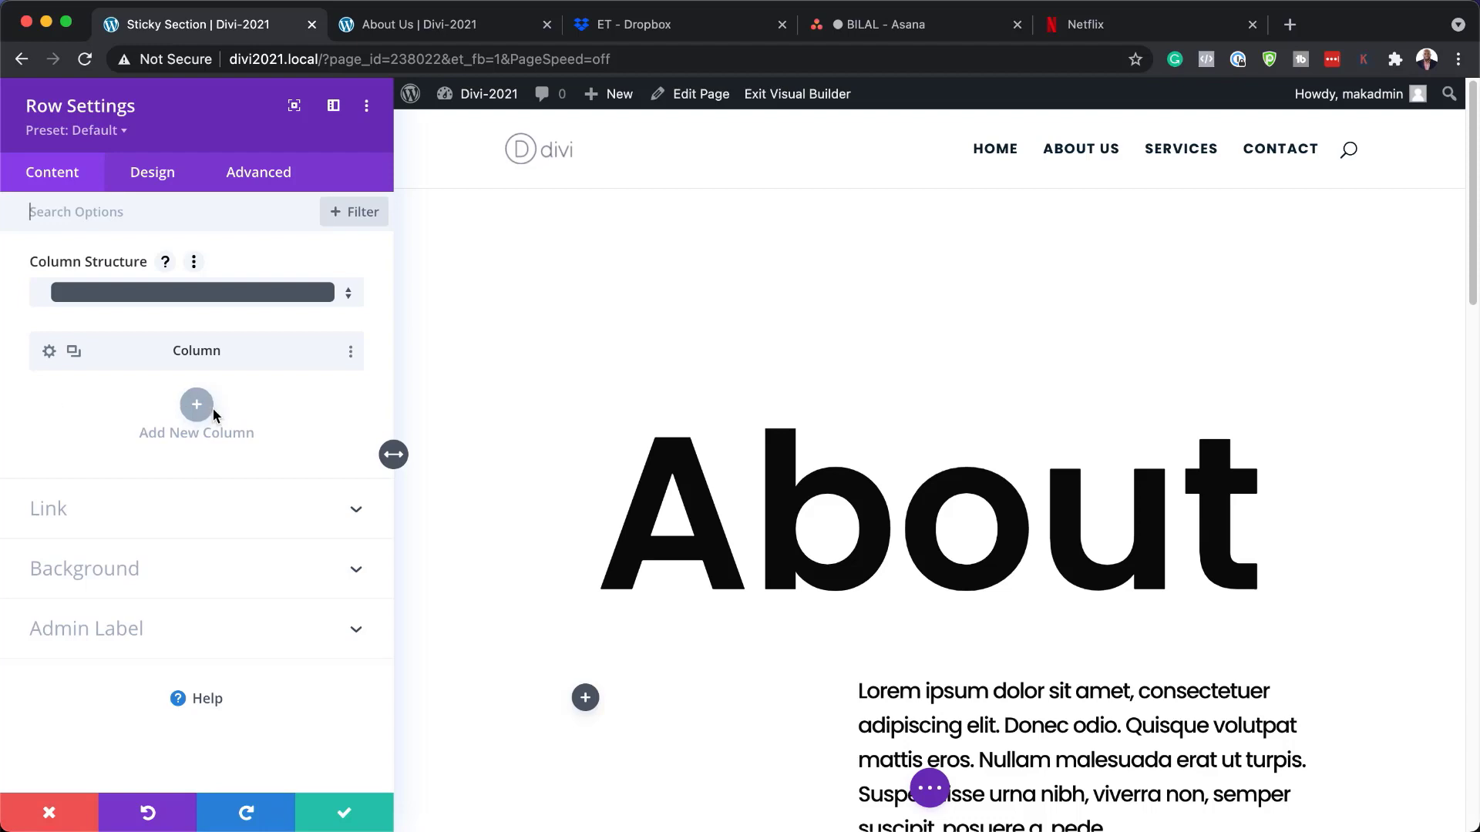
pyautogui.click(266, 176)
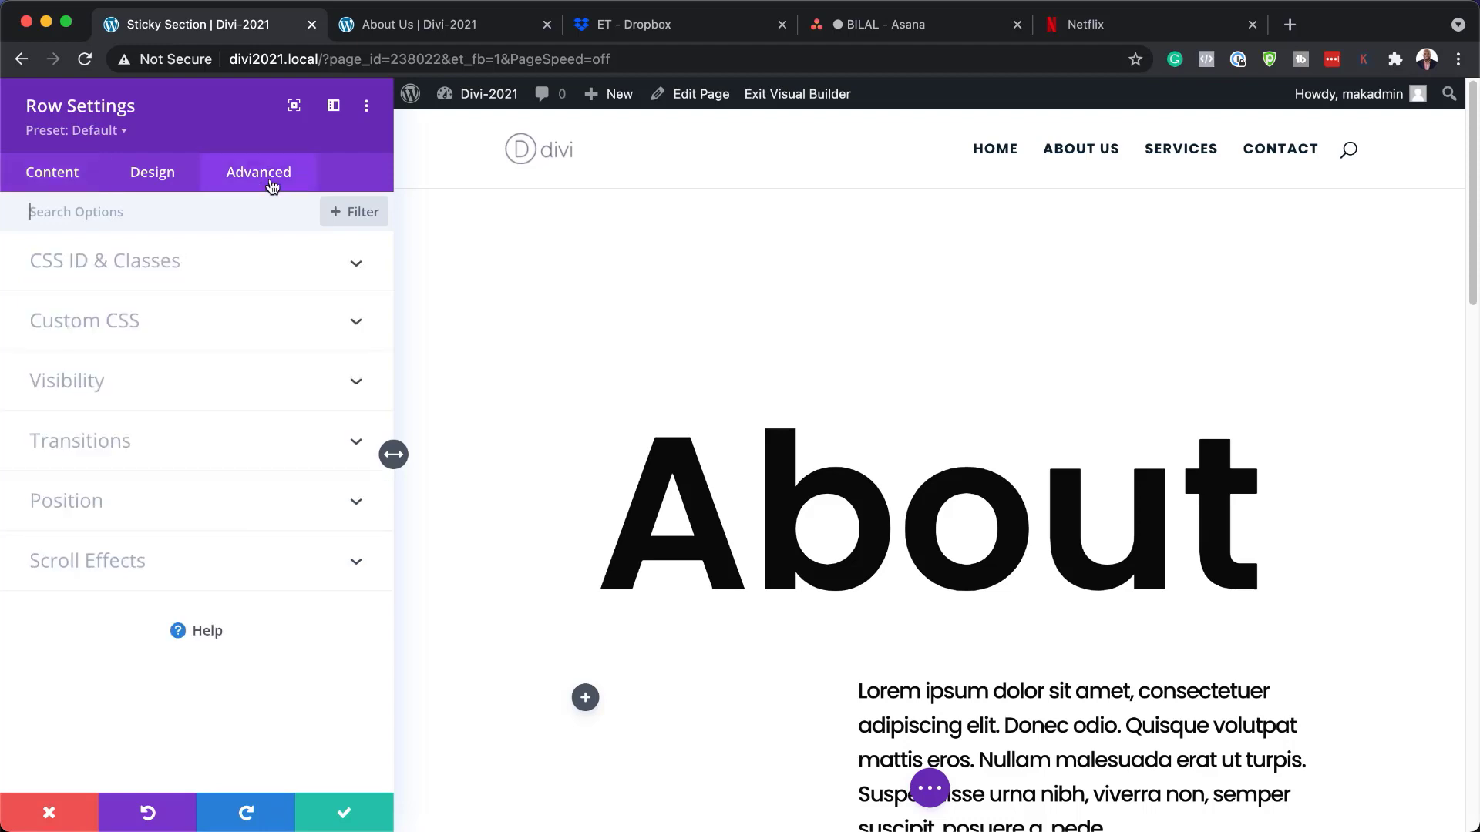
pyautogui.click(136, 573)
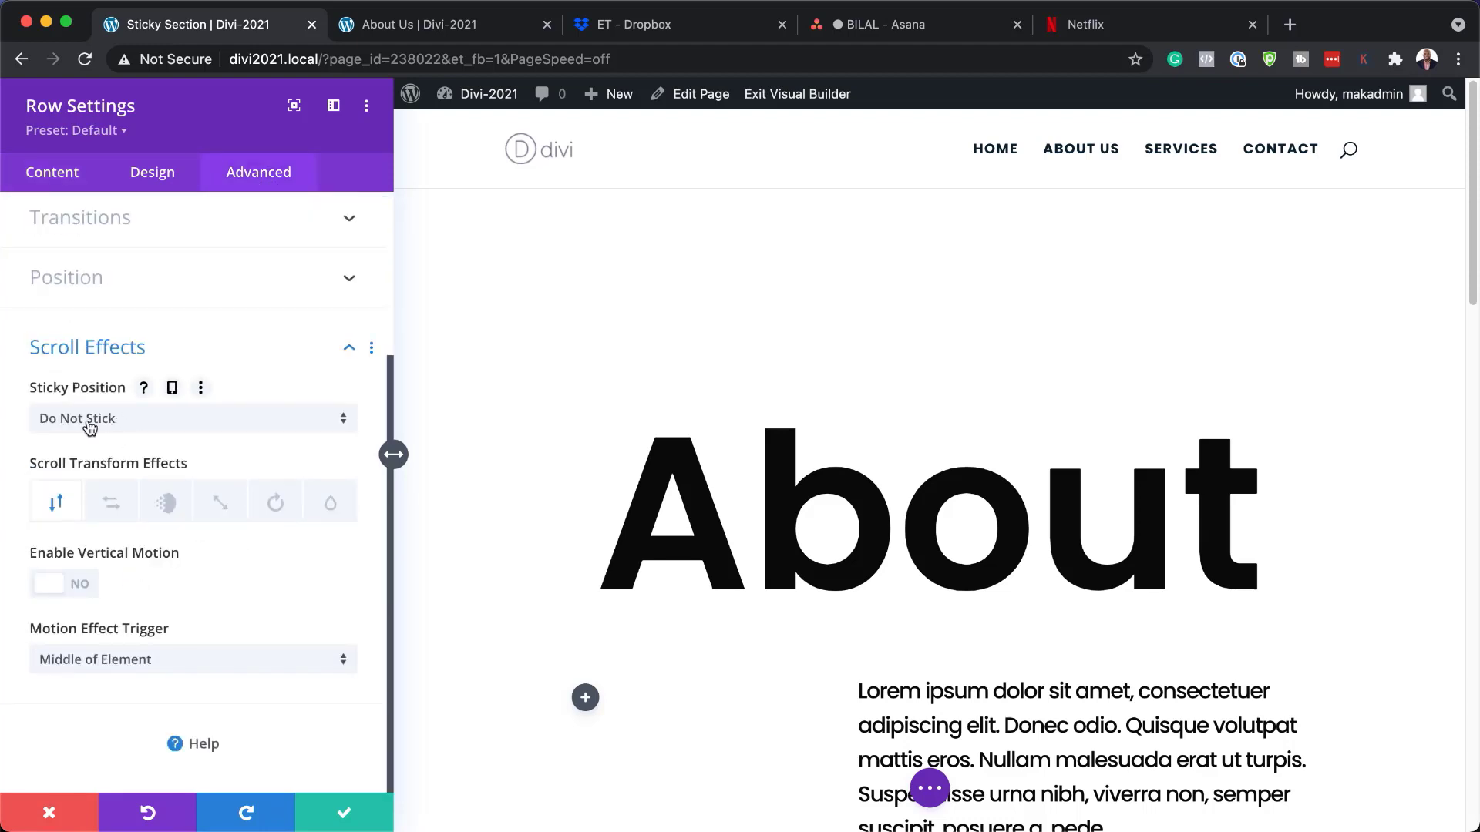
pyautogui.click(128, 420)
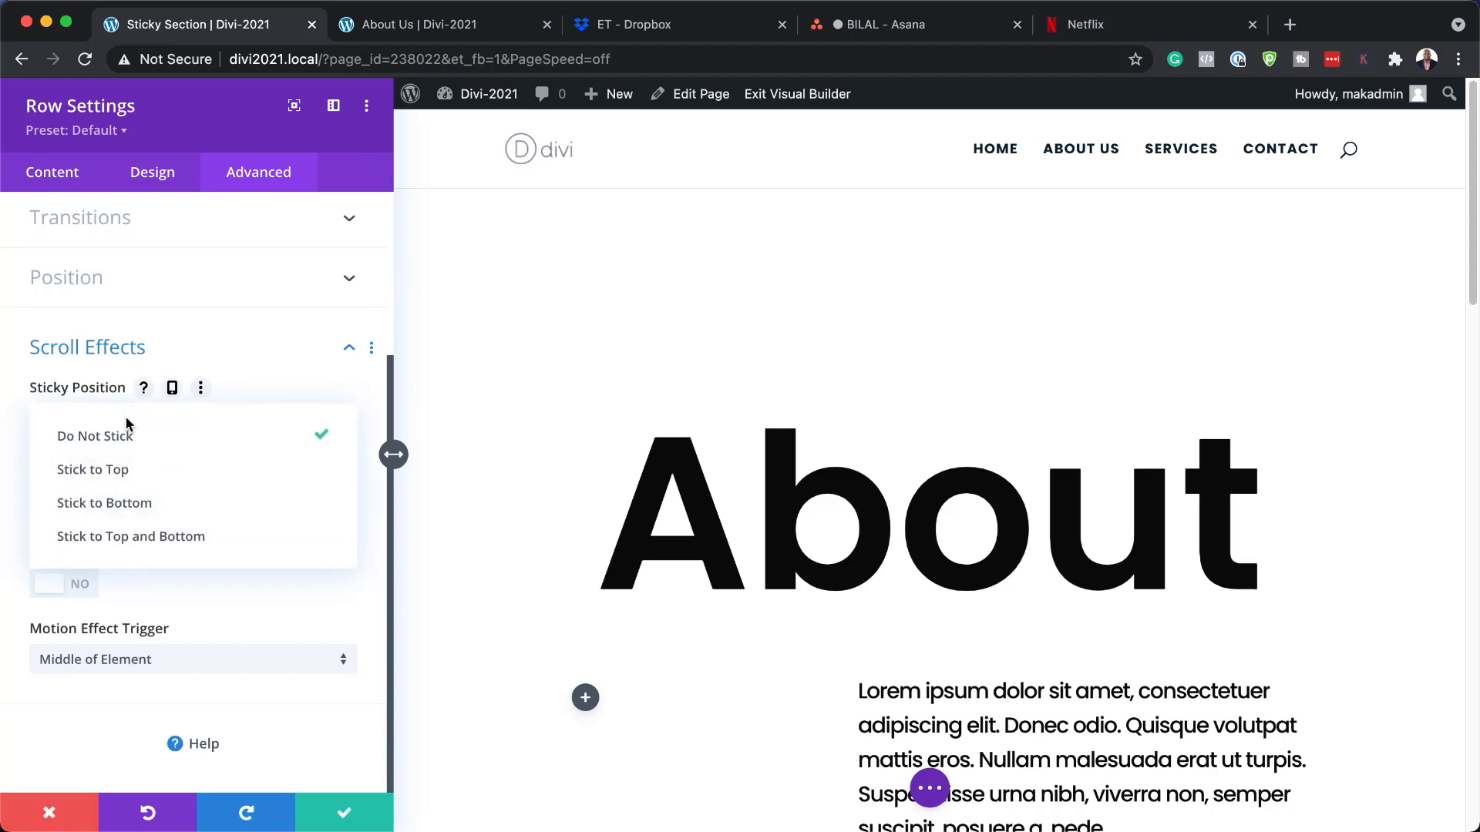
pyautogui.click(150, 483)
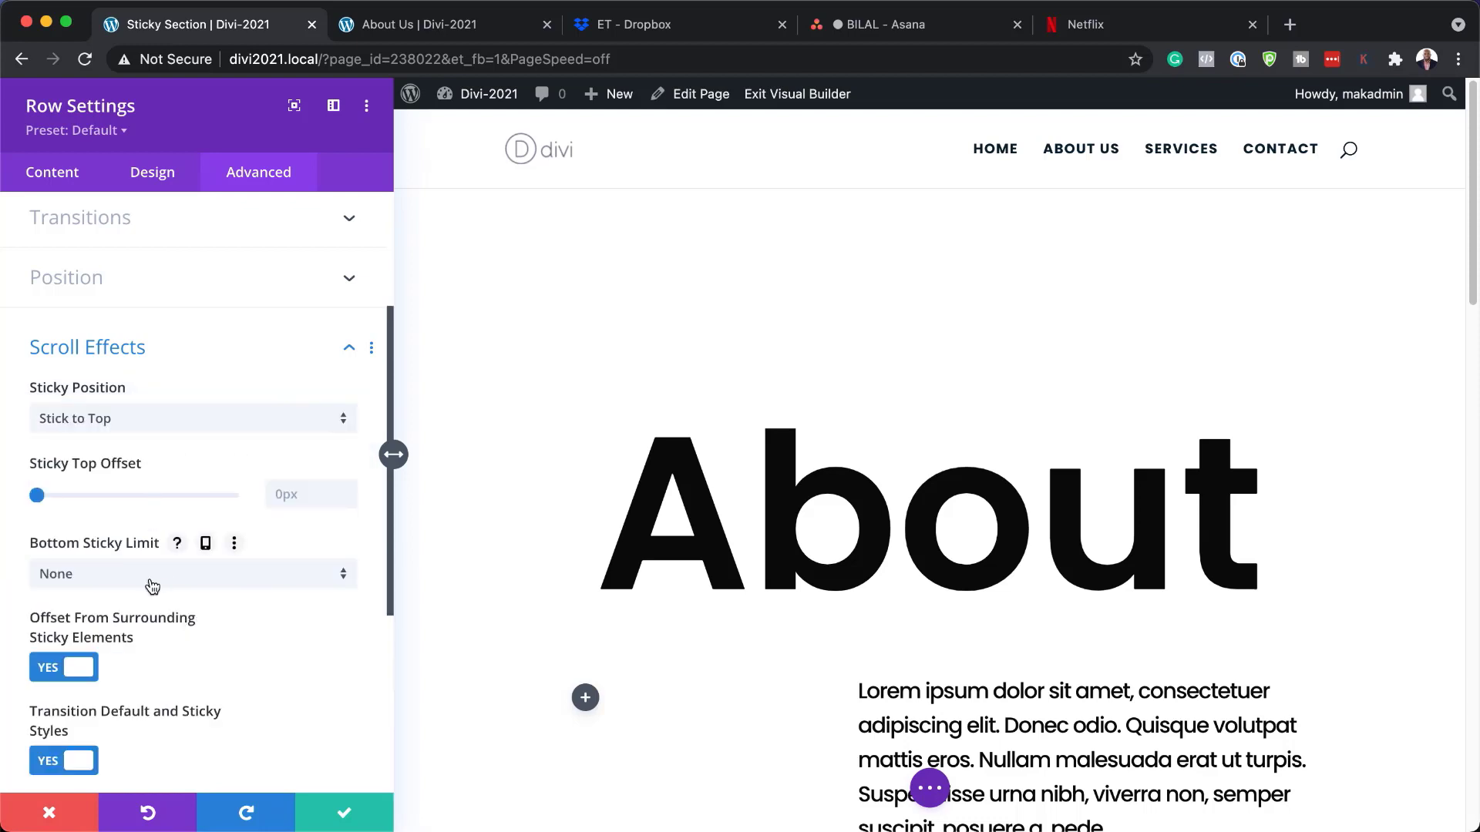
# Open the About row's Z Index for editing and save the row settings
pyautogui.click(265, 346)
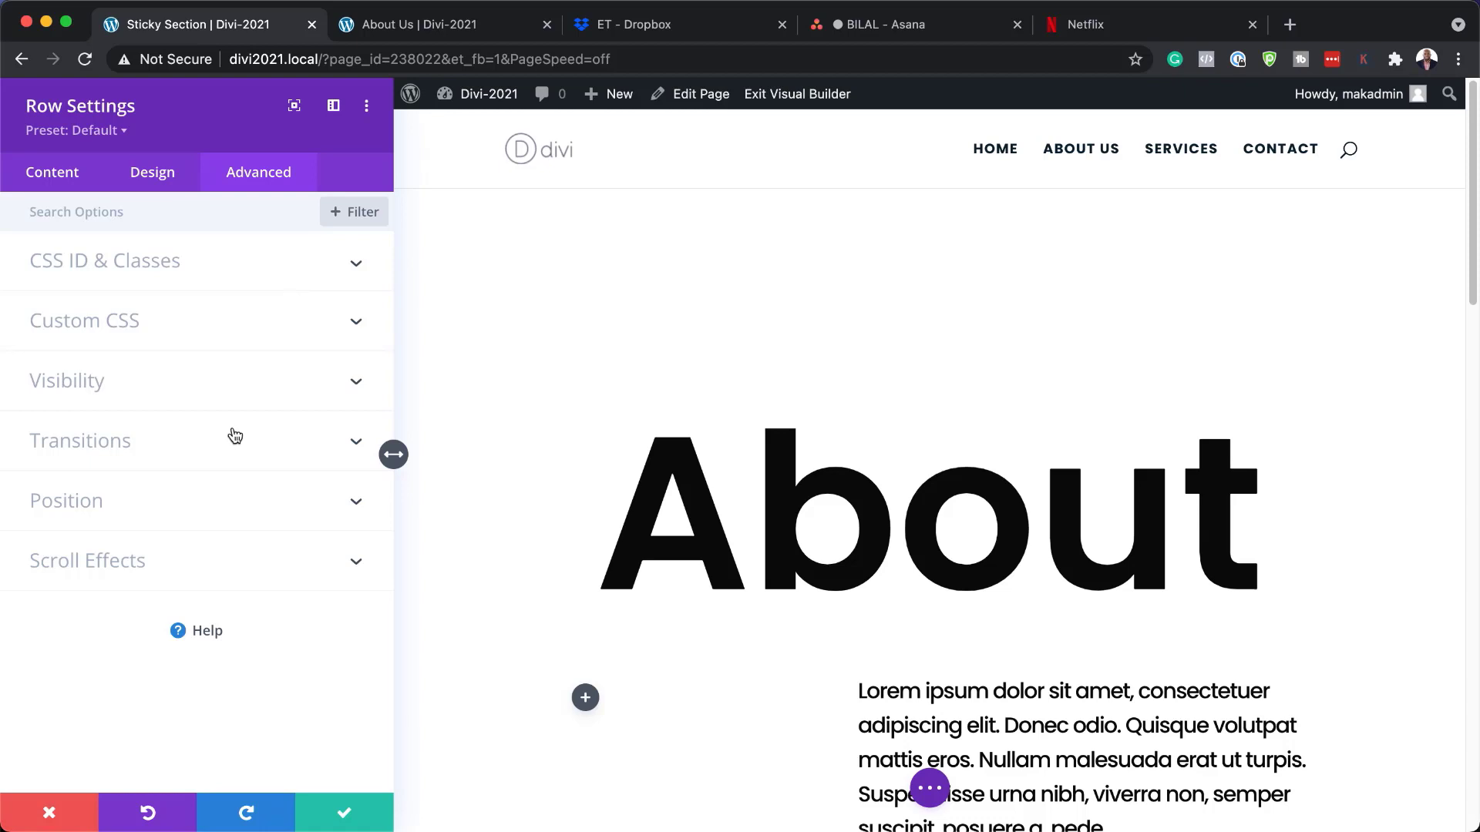
pyautogui.click(185, 504)
pyautogui.click(300, 755)
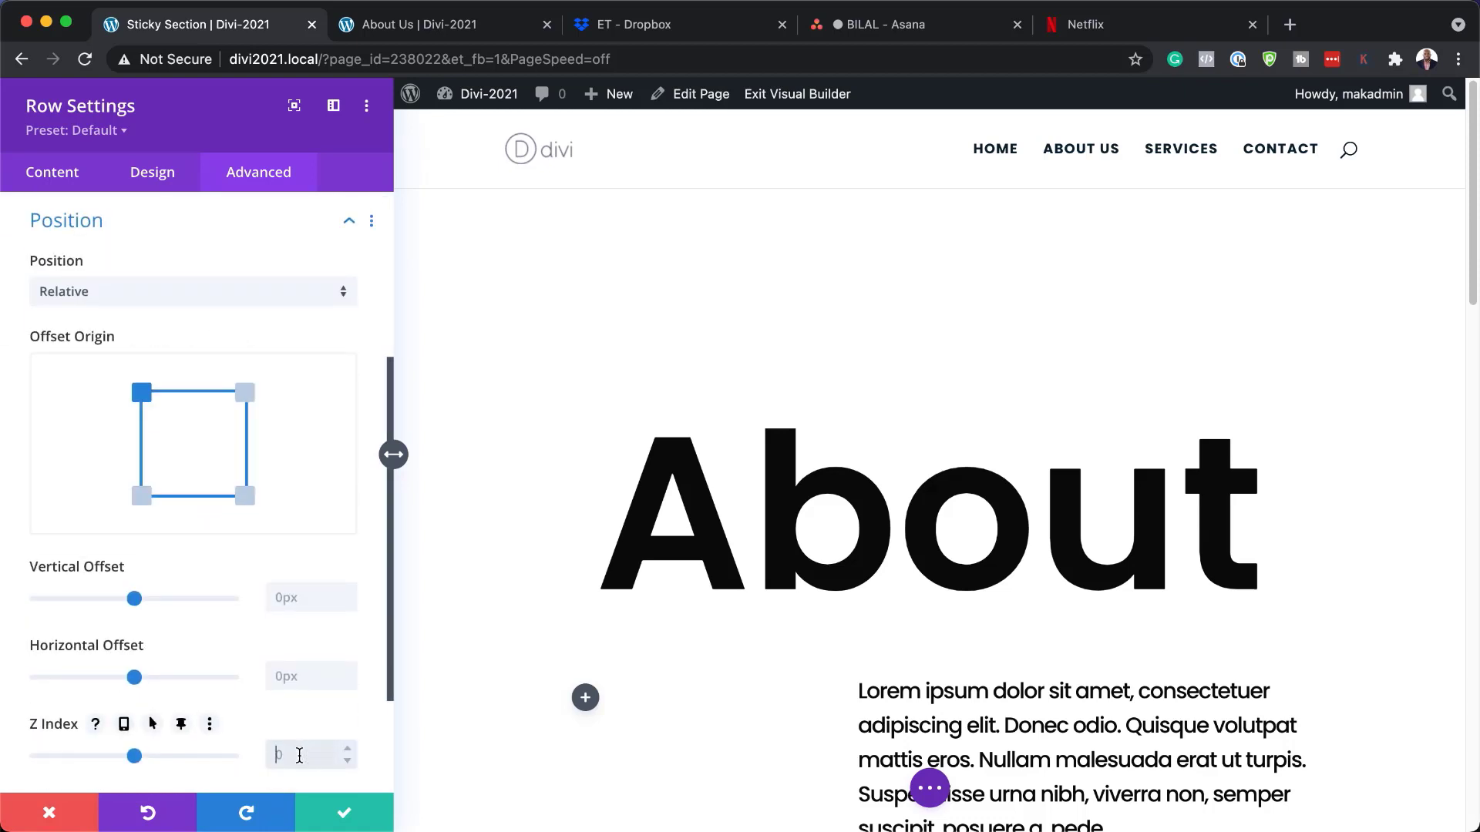
pyautogui.click(344, 813)
# Set the blend mode of the second column in the two-column row to Multiply, and save the column and row settings
pyautogui.scroll(-5, 733, 573)
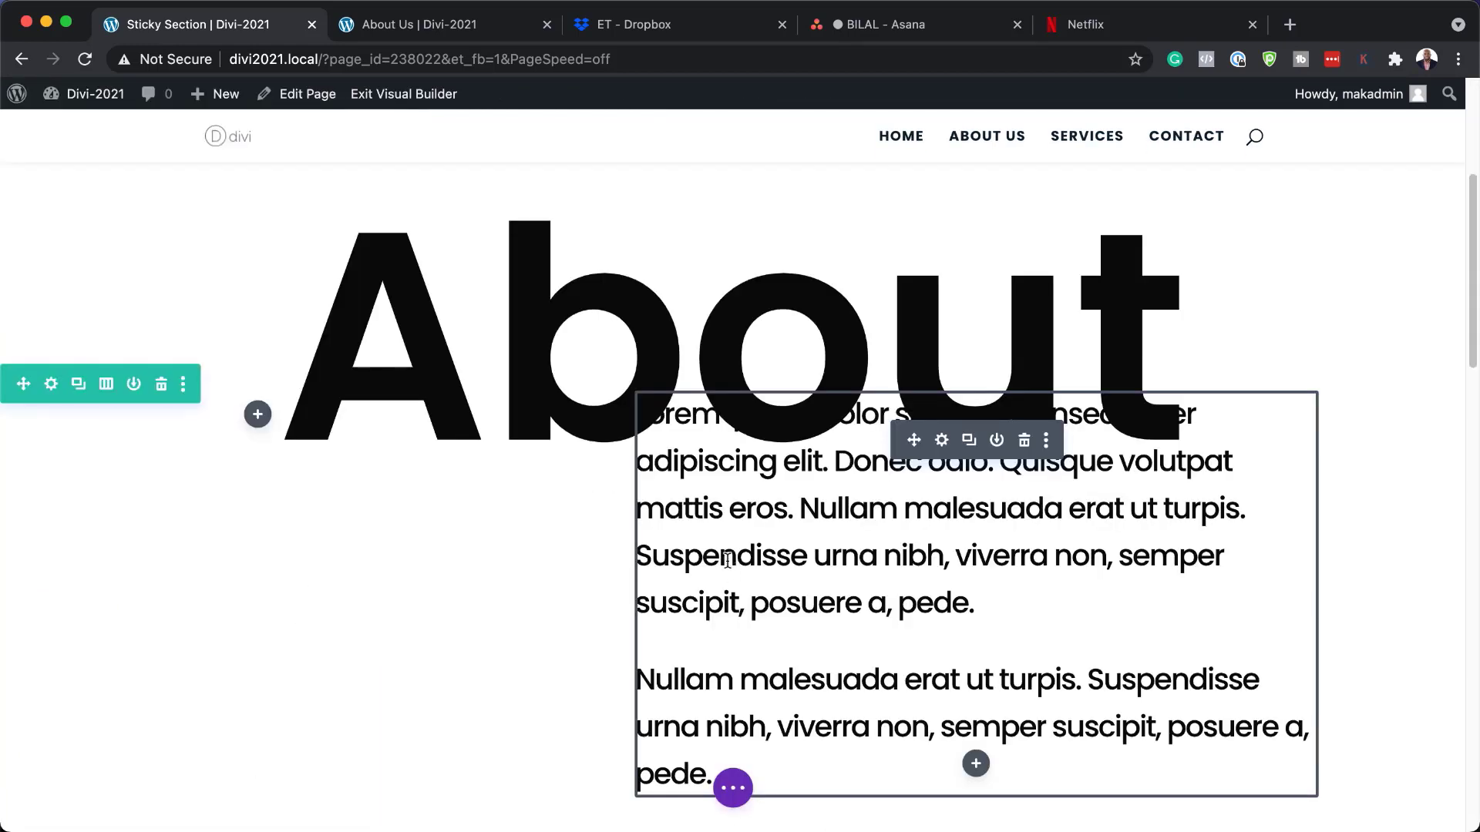
pyautogui.scroll(4, 387, 461)
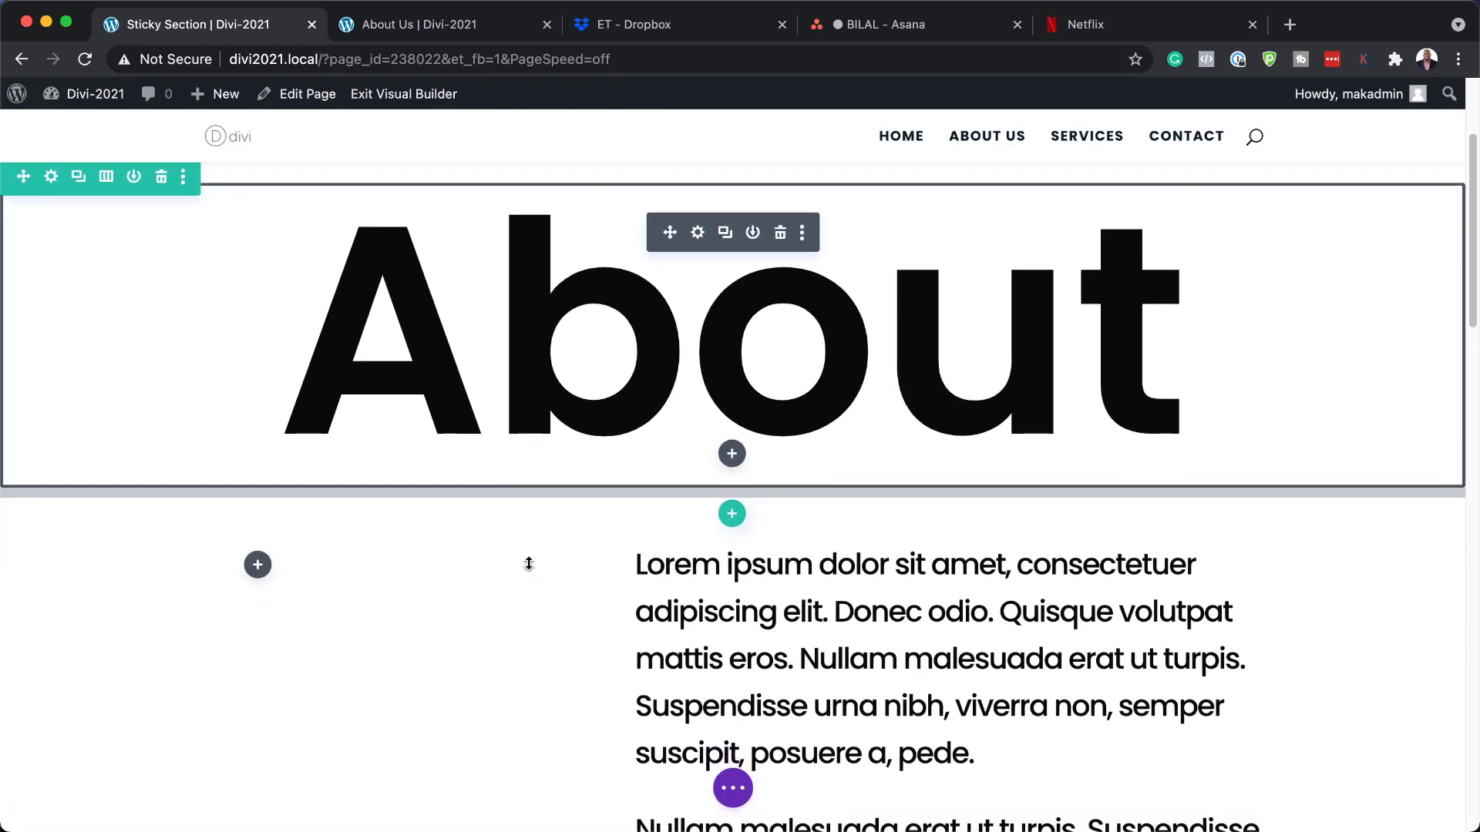
pyautogui.scroll(-3, 528, 564)
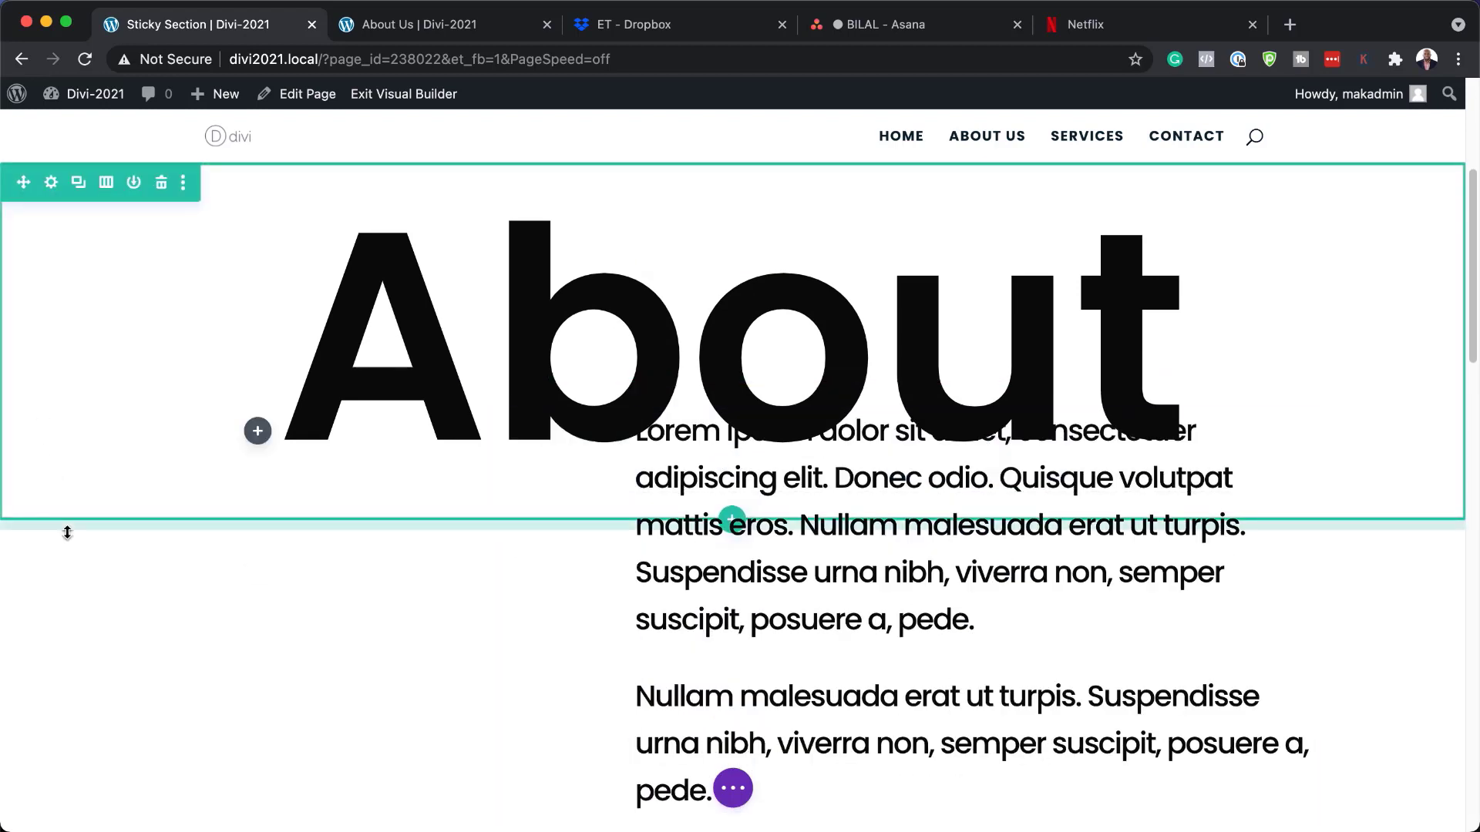
pyautogui.scroll(3, 62, 570)
pyautogui.click(53, 606)
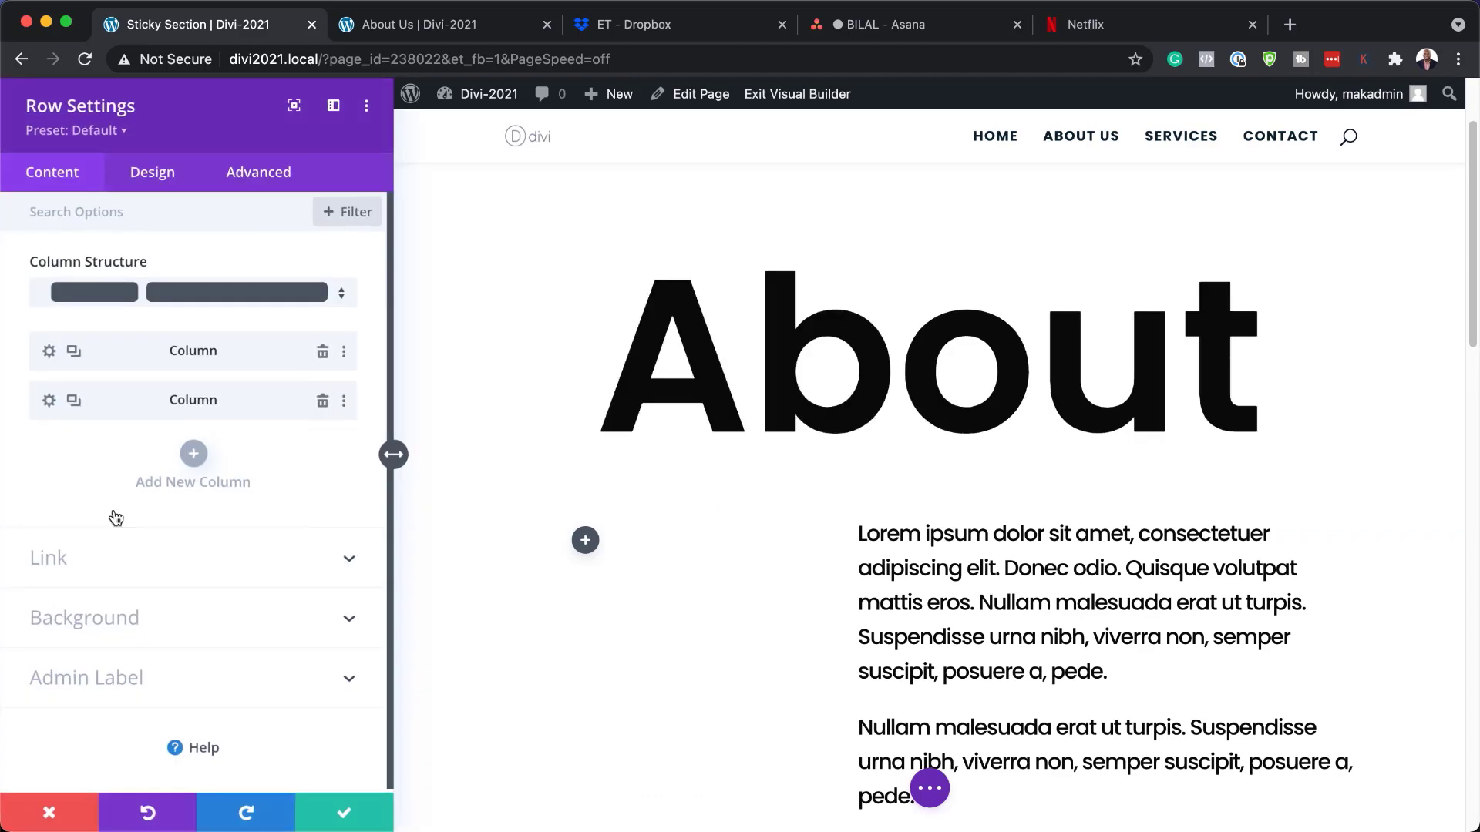
pyautogui.click(50, 402)
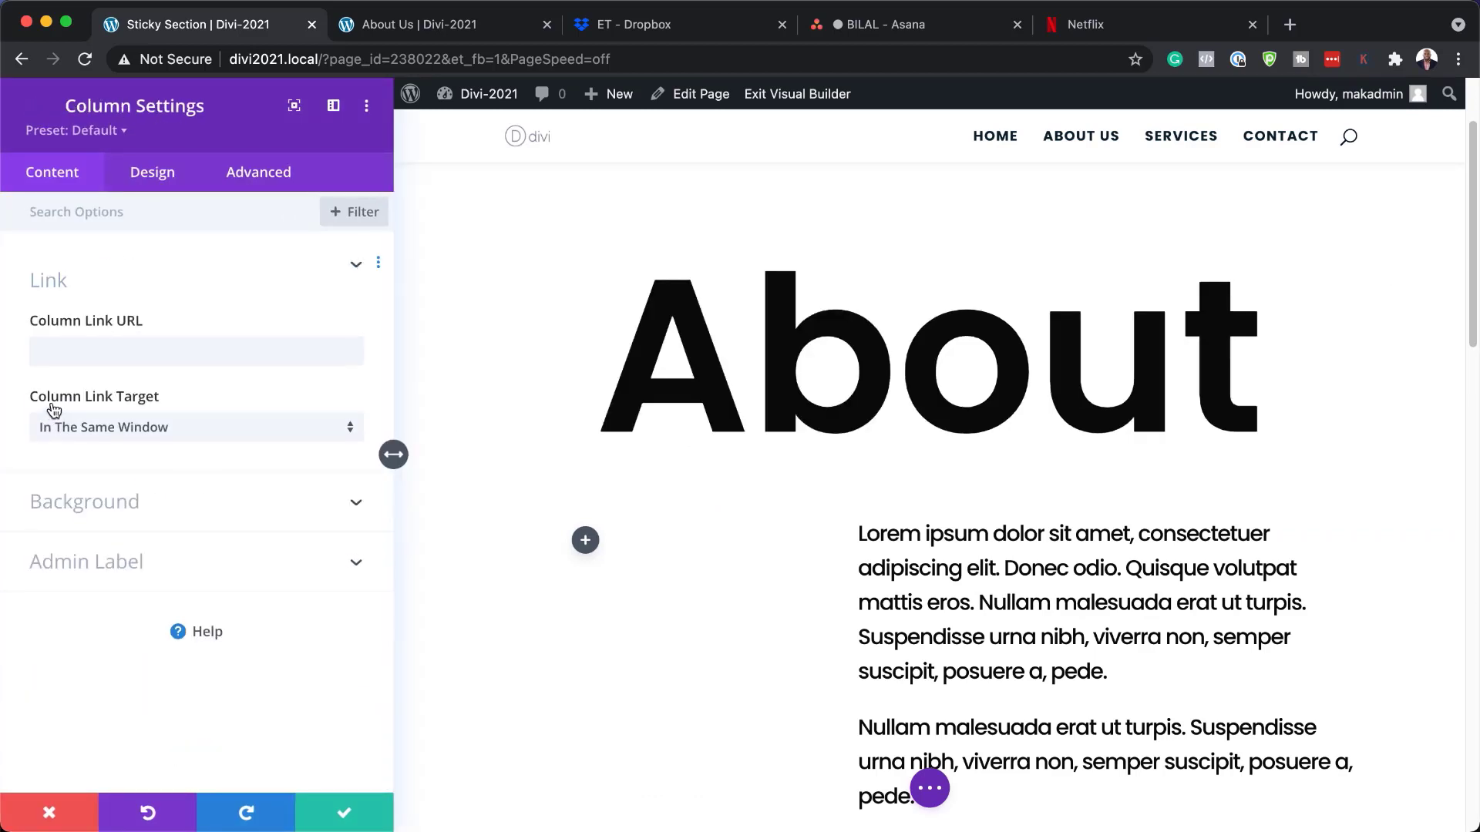
pyautogui.click(157, 185)
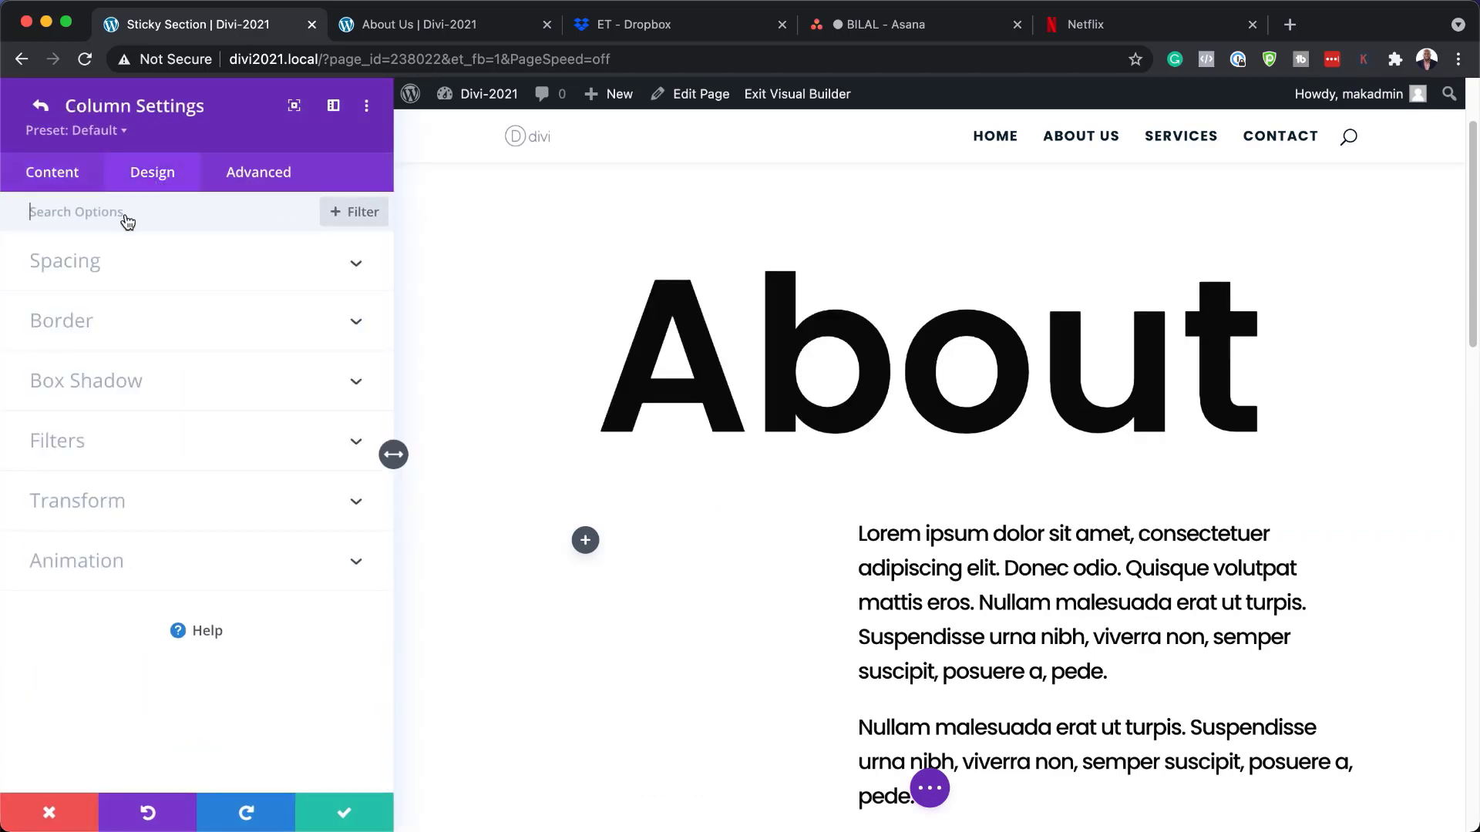
pyautogui.click(90, 450)
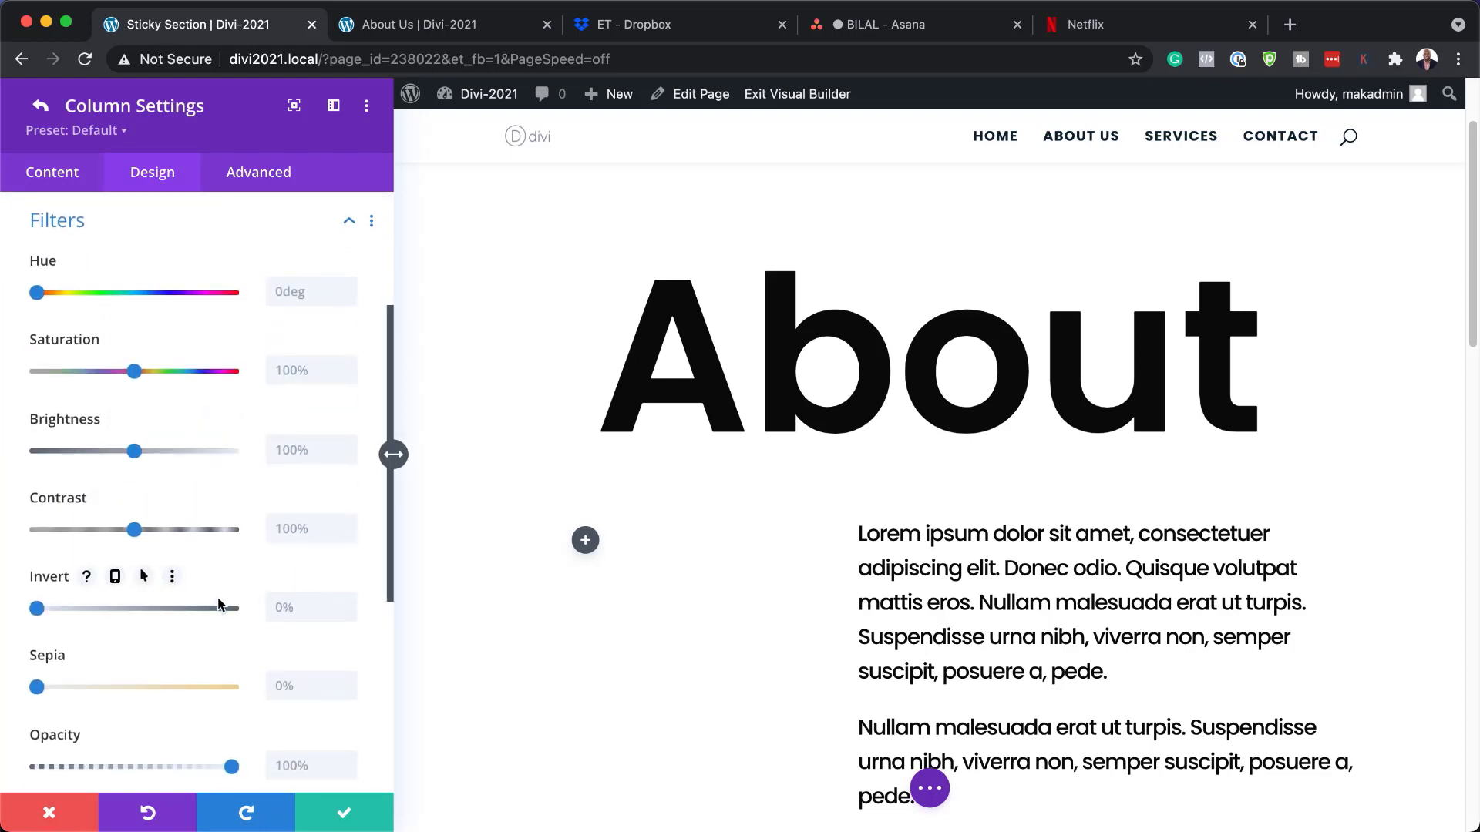
pyautogui.scroll(-5, 219, 605)
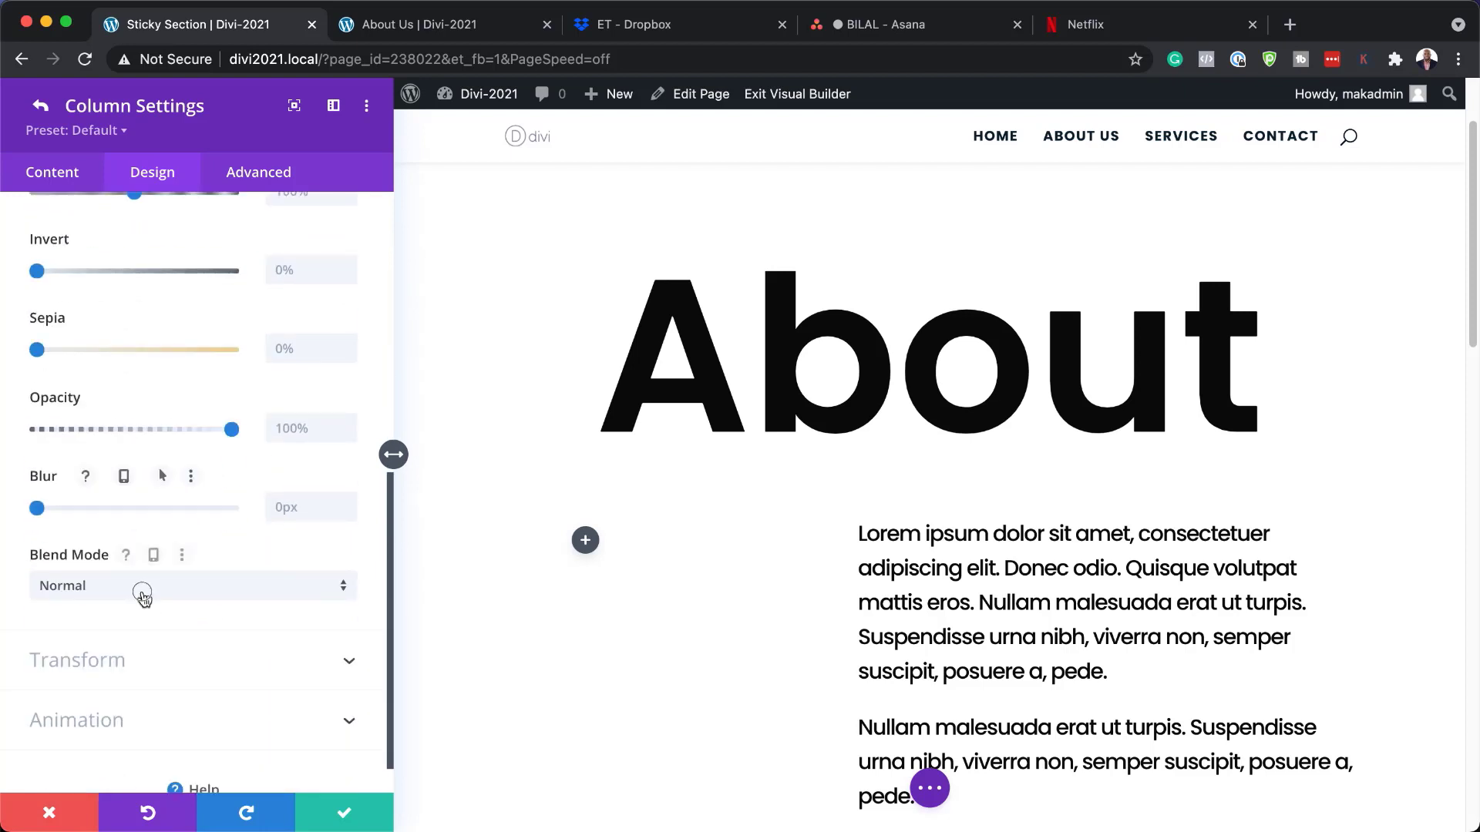
pyautogui.click(142, 593)
pyautogui.click(199, 245)
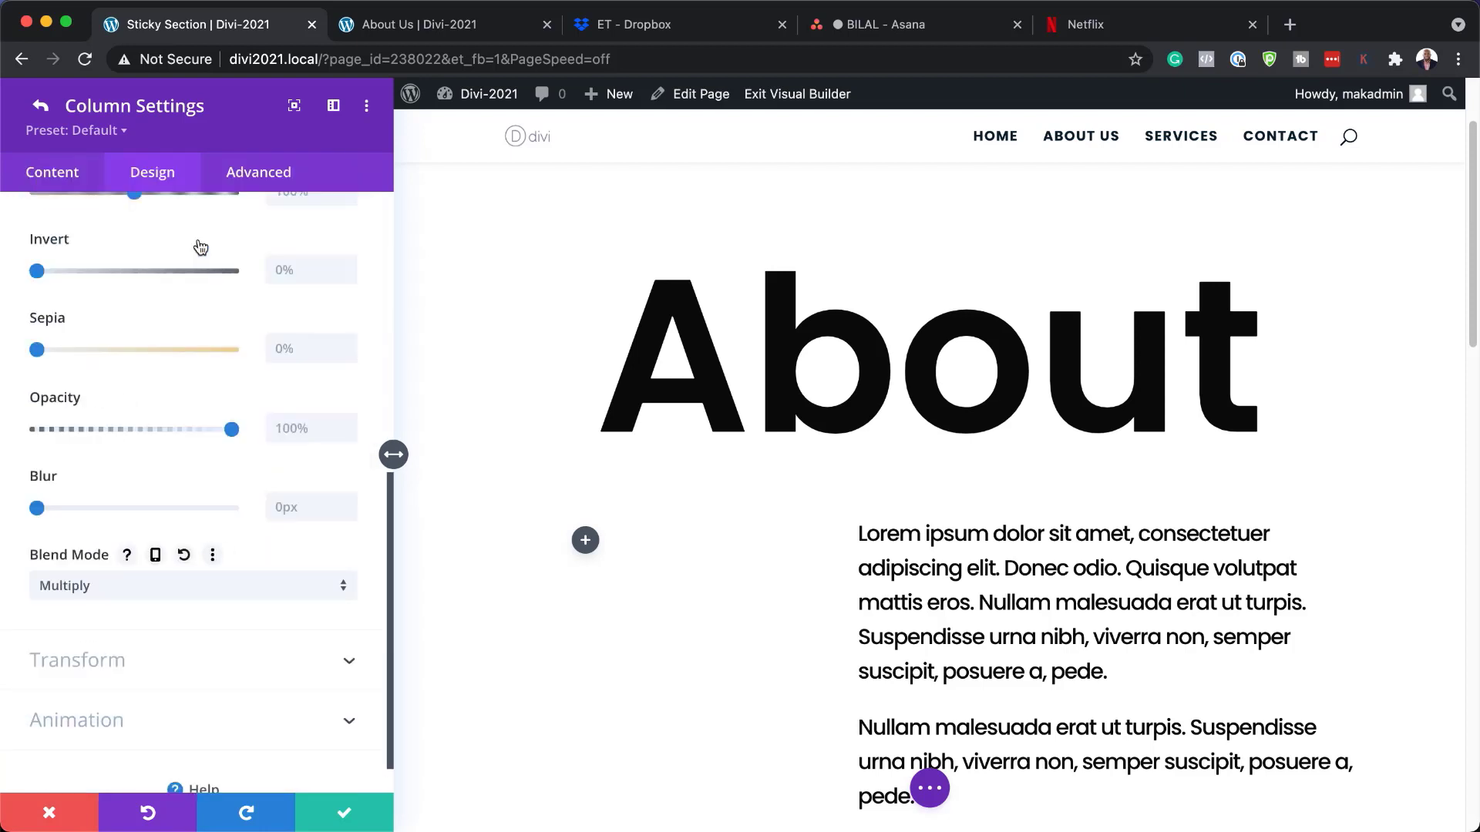
pyautogui.click(352, 811)
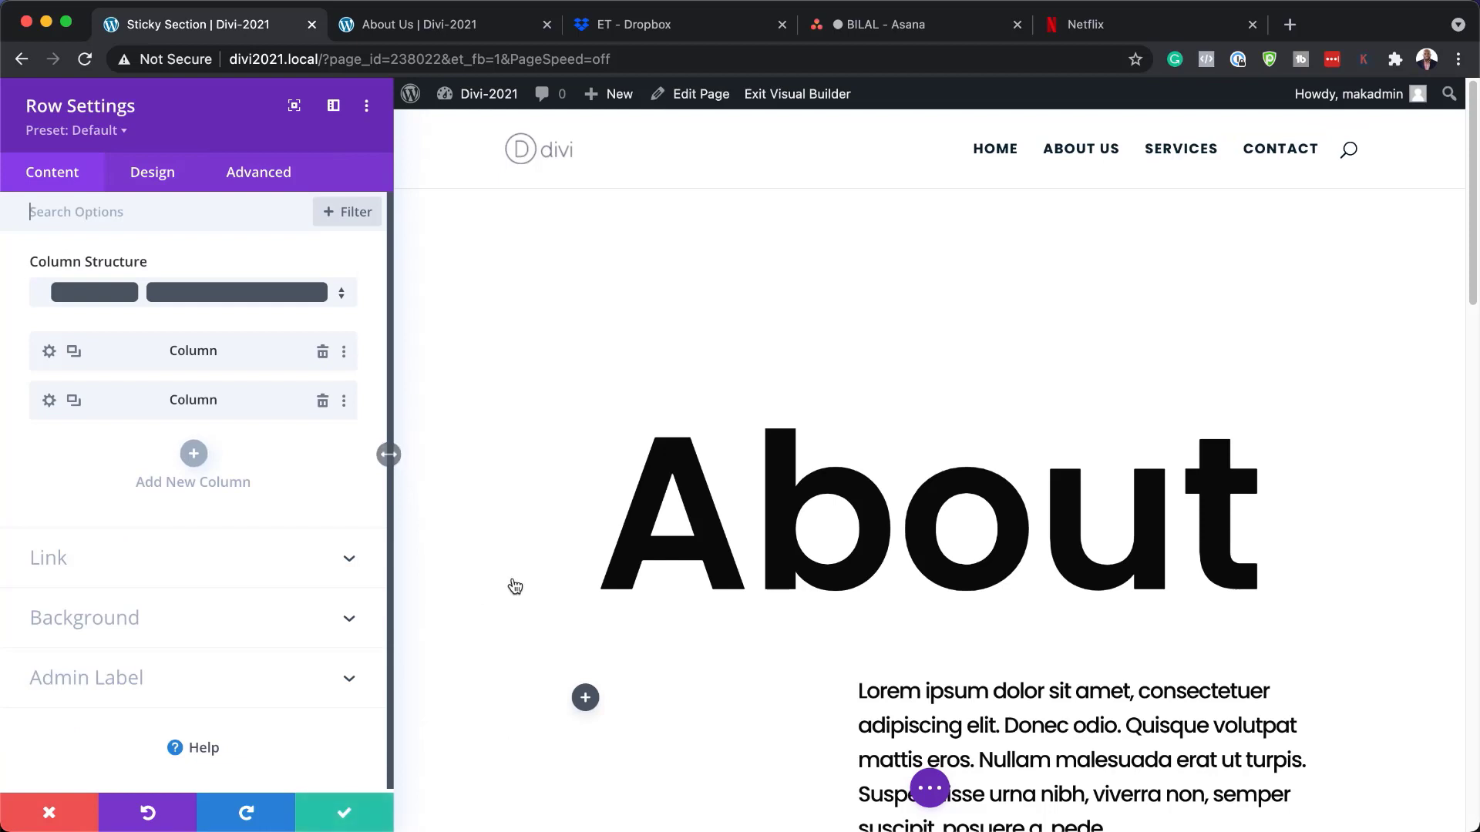
pyautogui.click(352, 813)
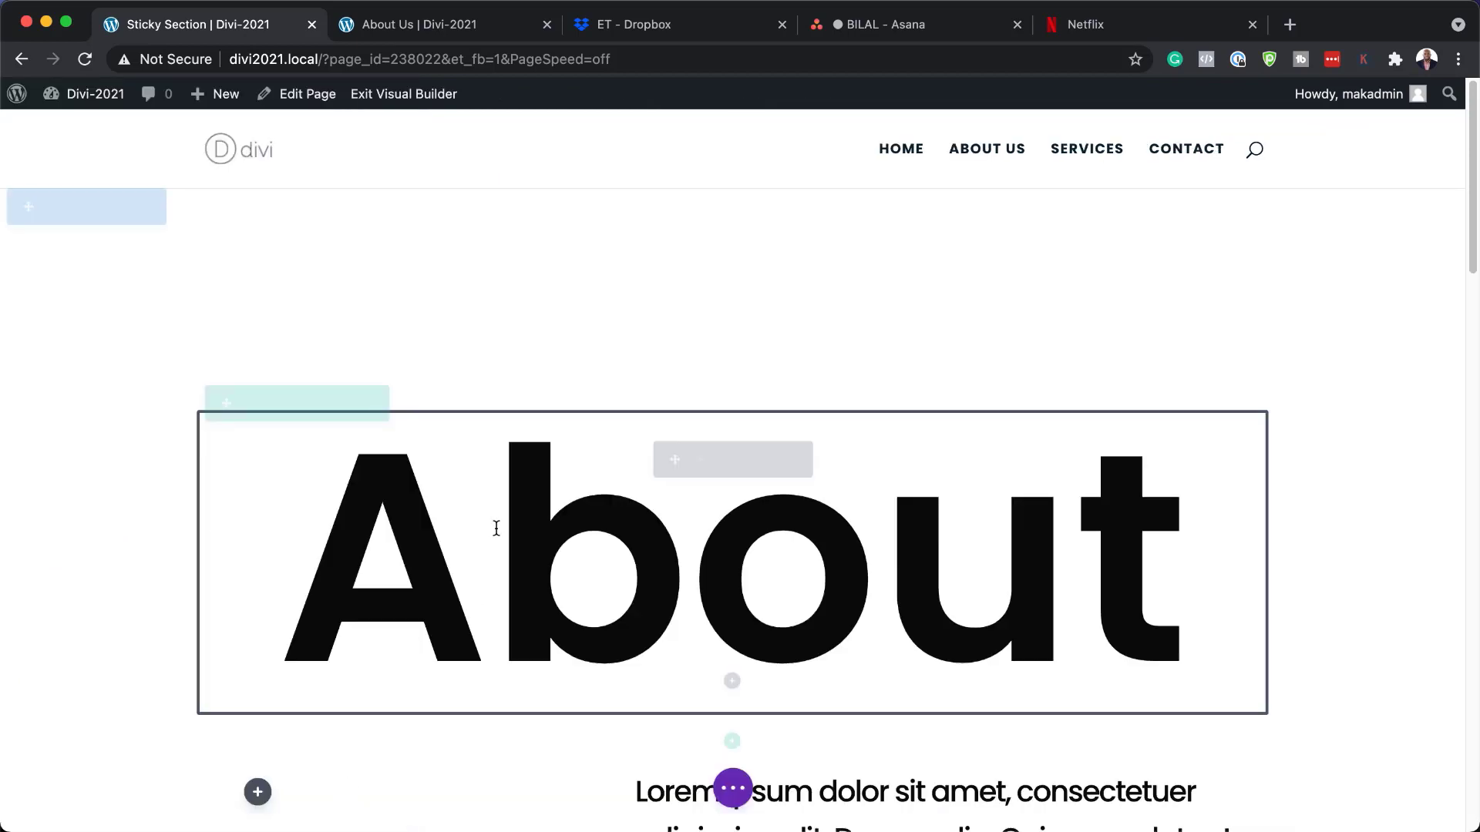
# Set the sticky position of the About heading's text module to Stick to Top
pyautogui.click(697, 461)
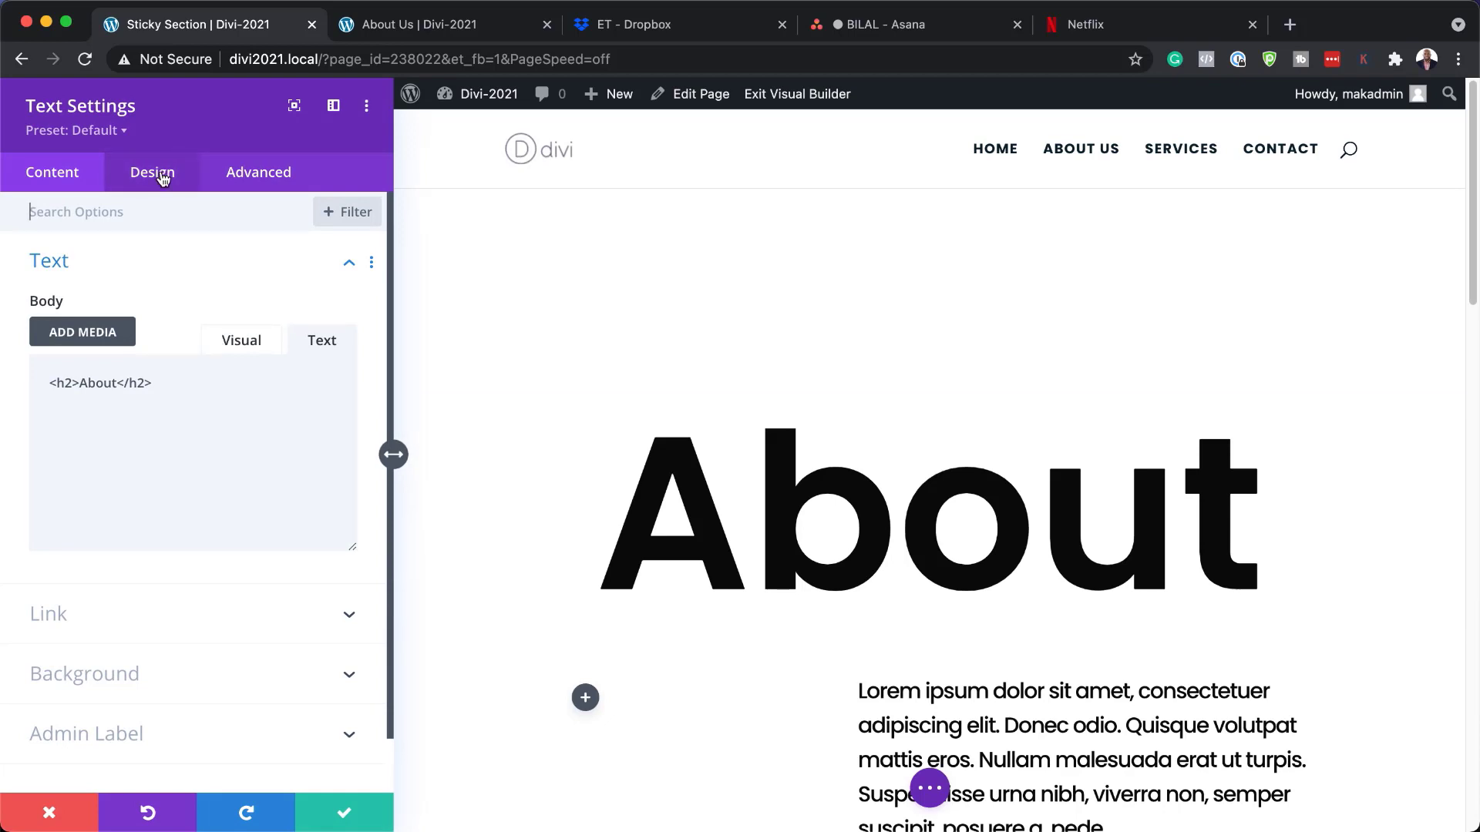
pyautogui.click(163, 177)
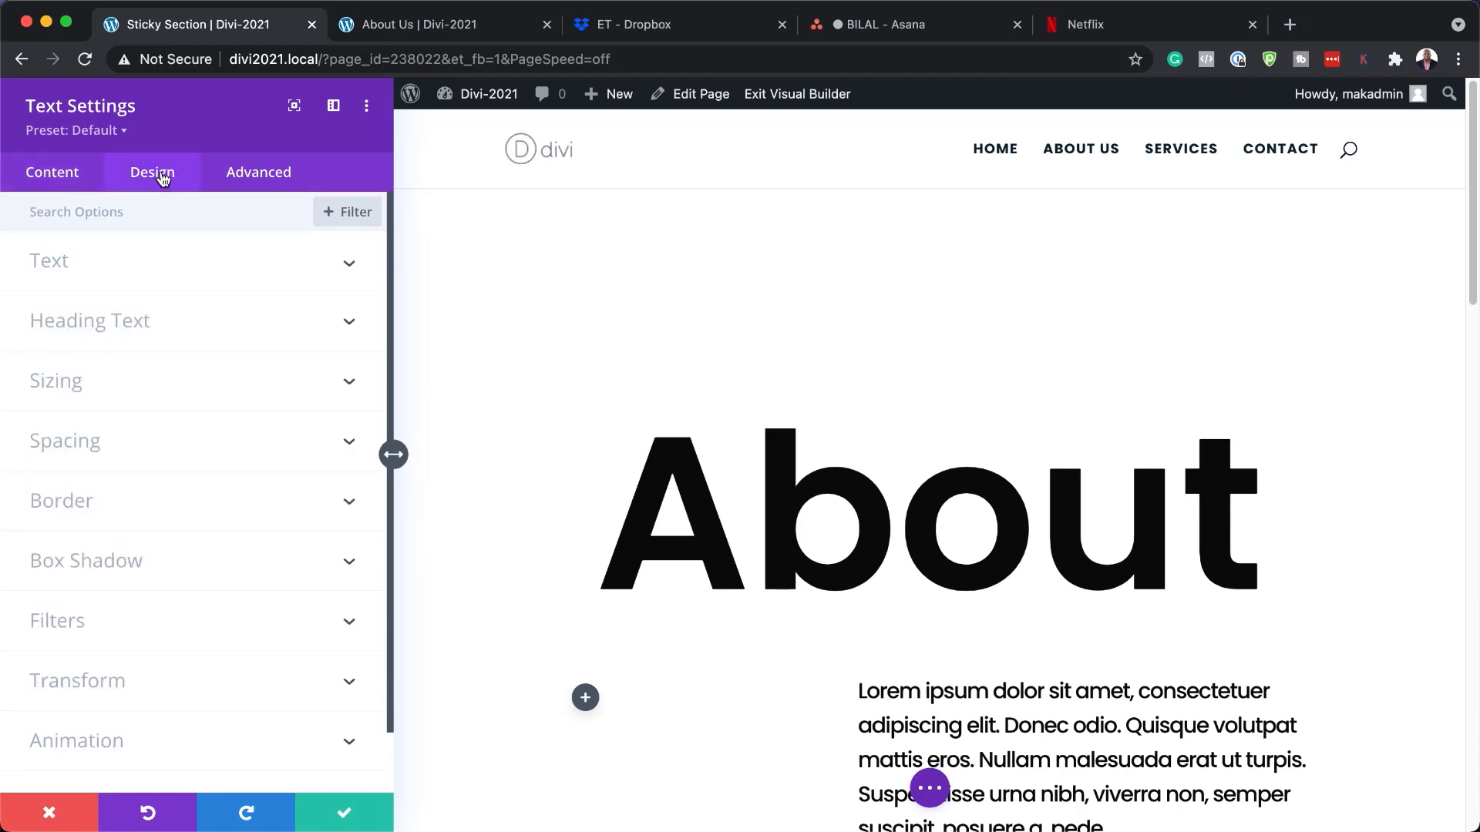
pyautogui.click(115, 320)
pyautogui.click(109, 272)
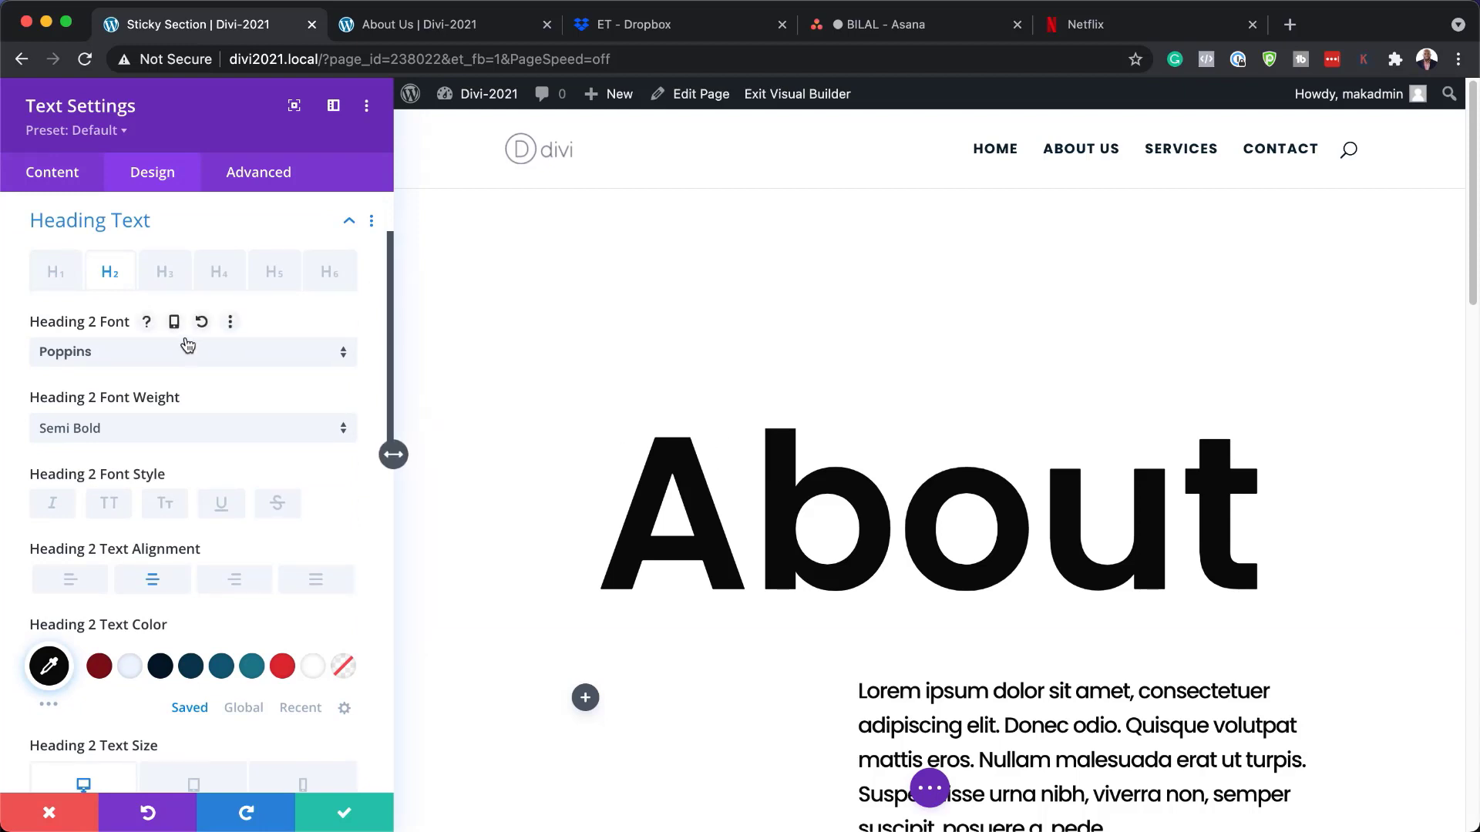
pyautogui.click(272, 182)
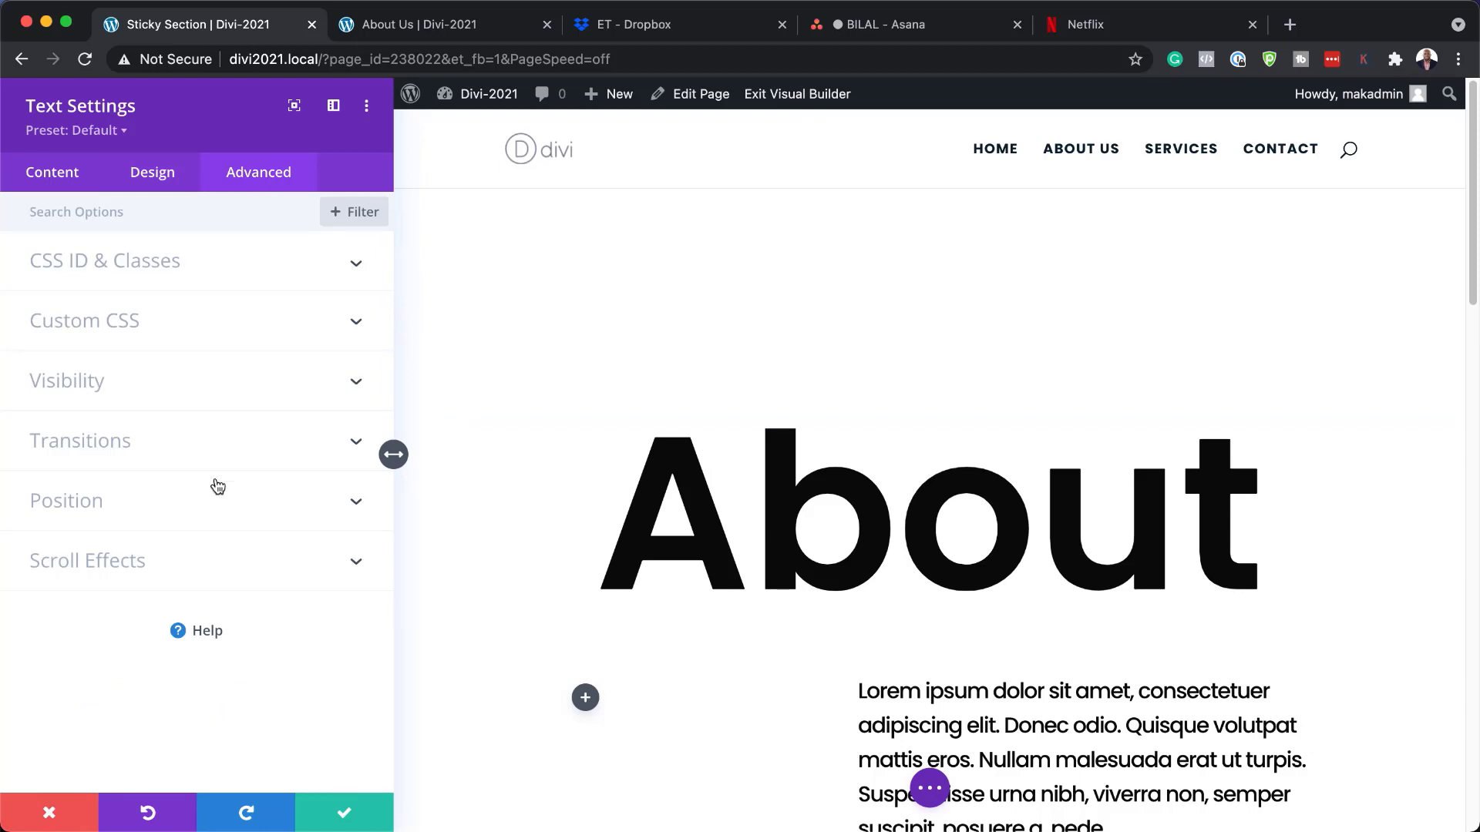
pyautogui.click(158, 563)
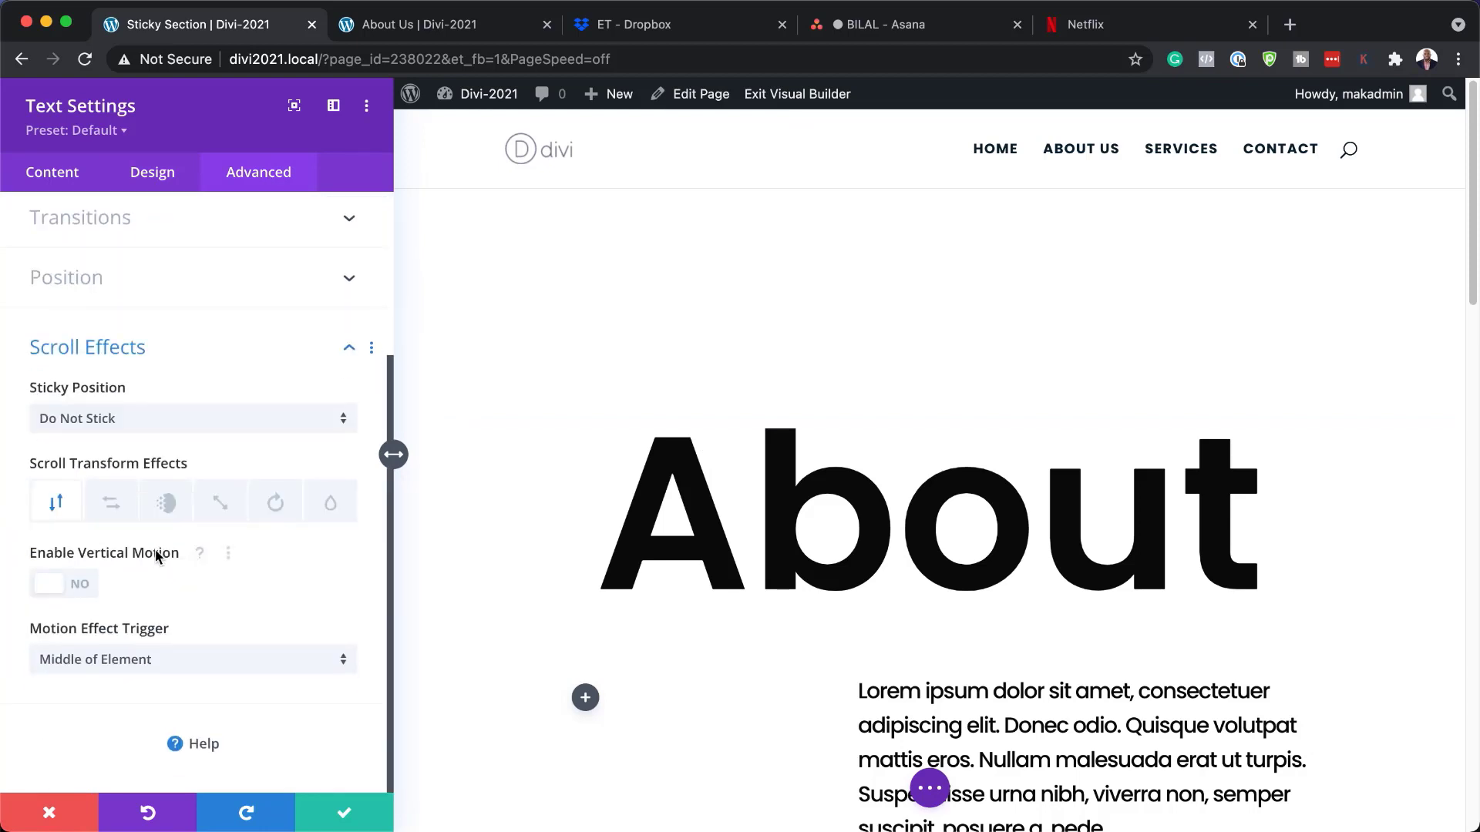
pyautogui.click(159, 425)
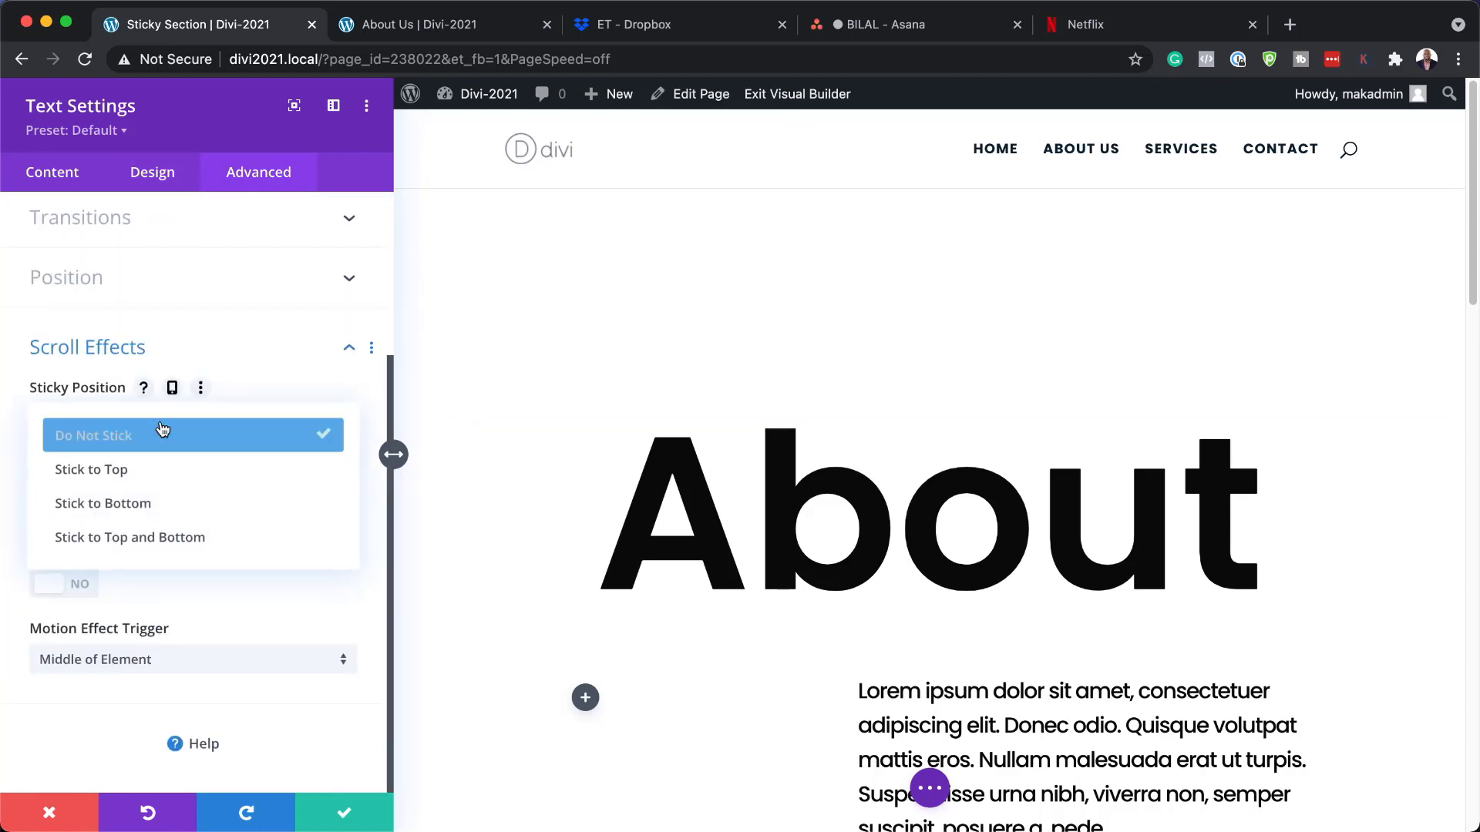
pyautogui.click(224, 480)
# Set the About heading's Heading 2 text color in its sticky state to white (#ffffff)
pyautogui.click(162, 183)
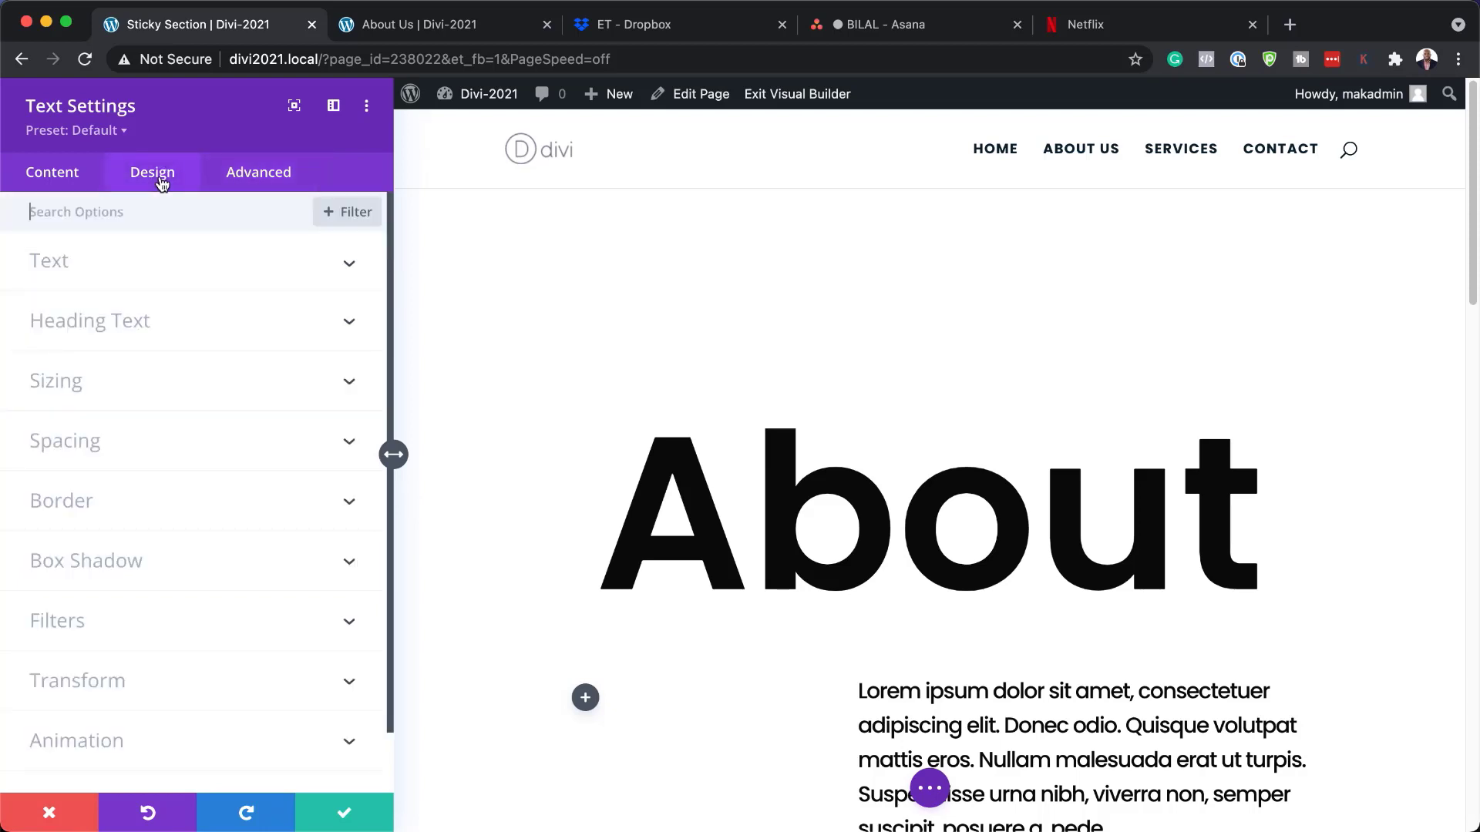
pyautogui.click(109, 322)
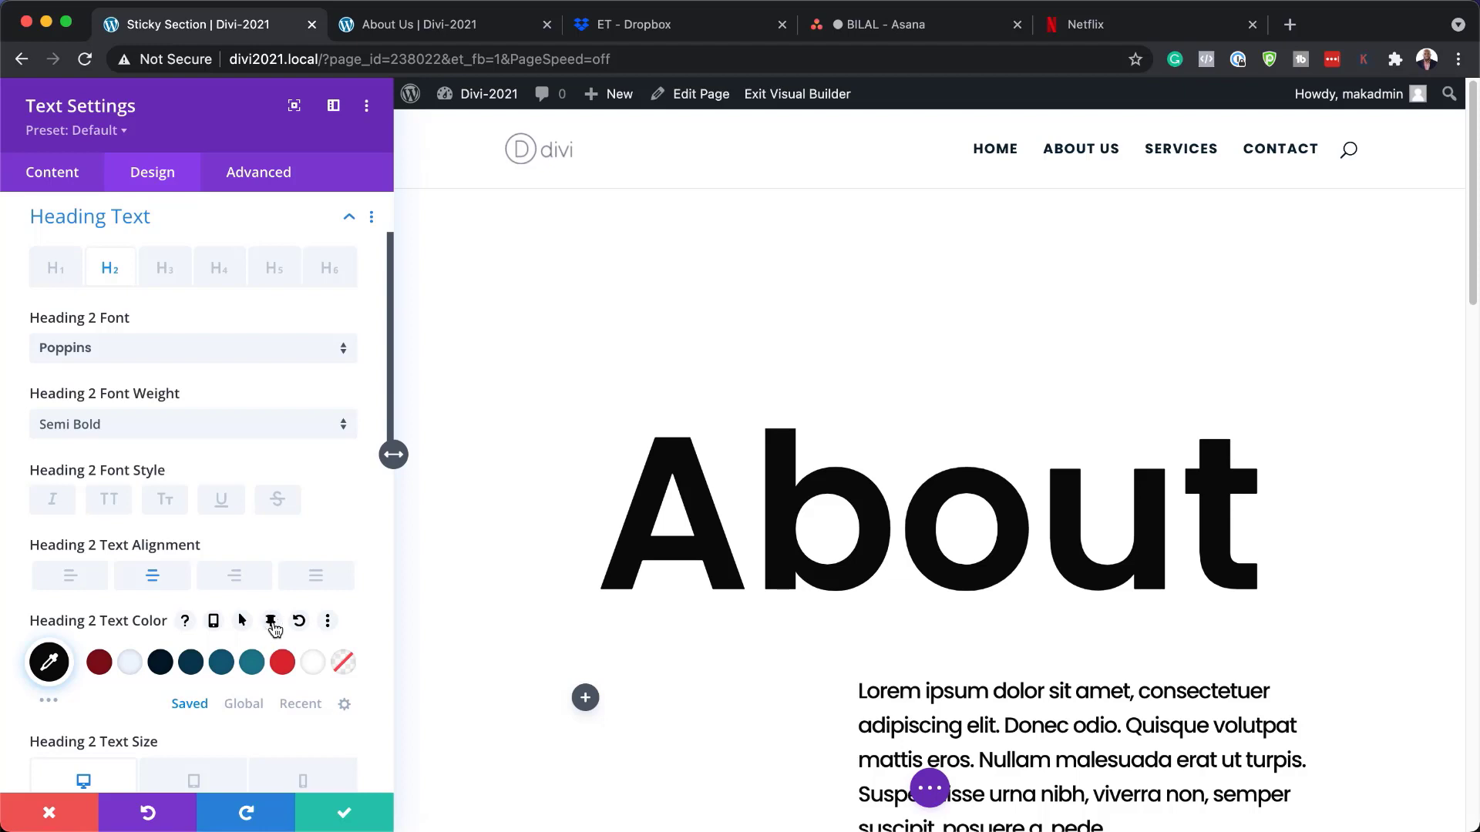
pyautogui.click(271, 623)
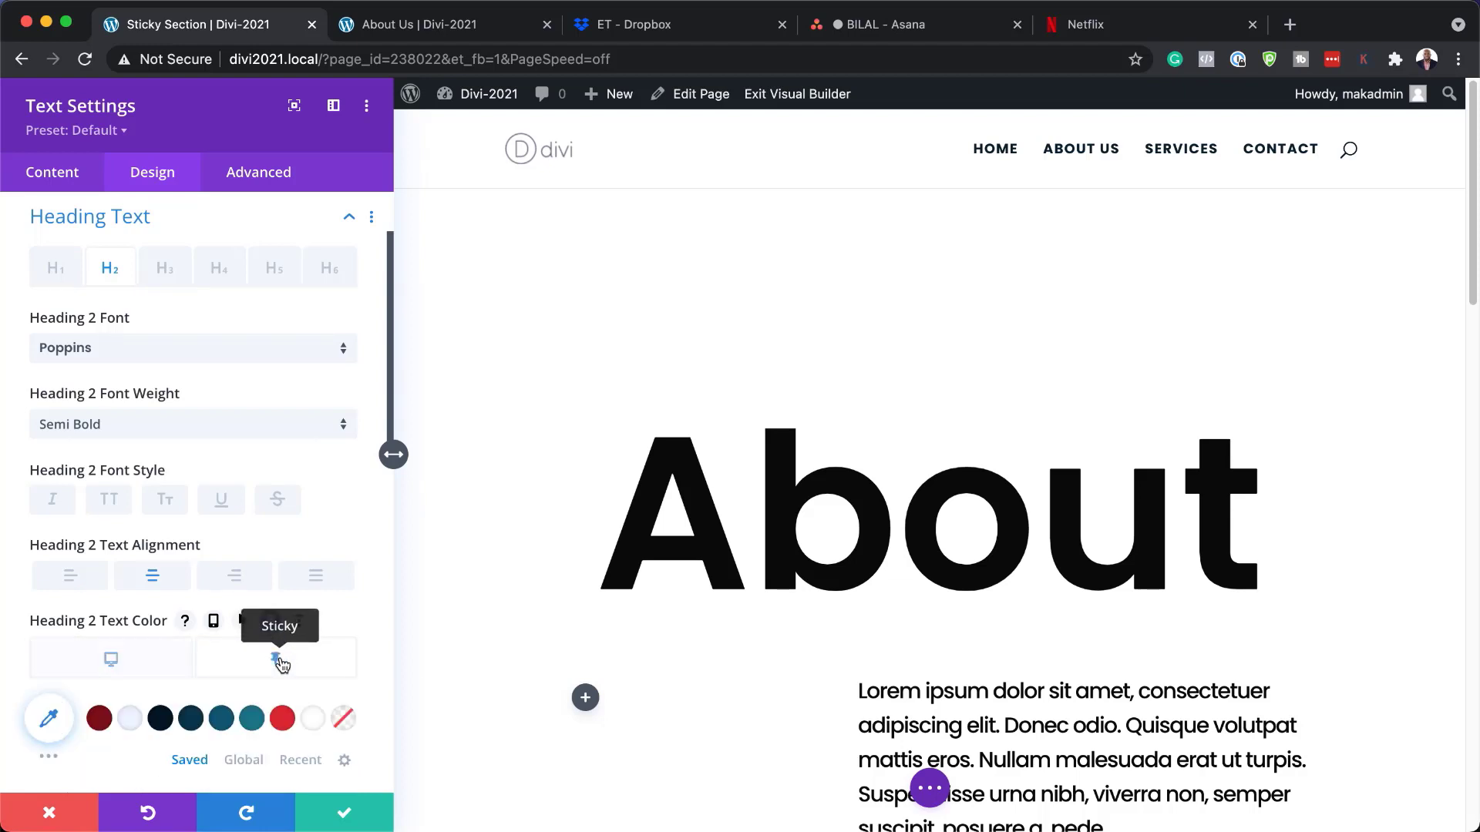
pyautogui.scroll(-1, 317, 662)
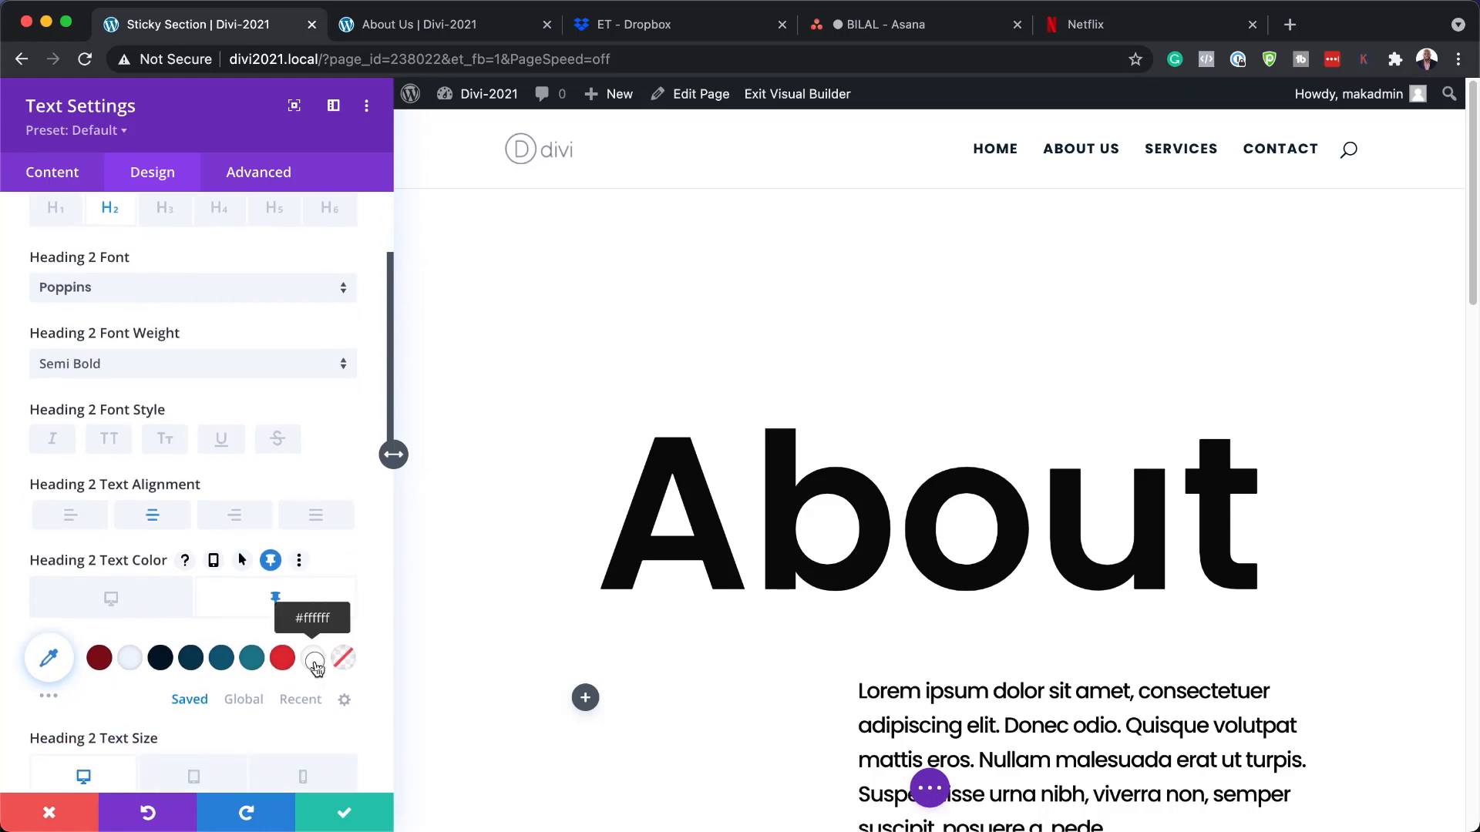
pyautogui.click(314, 661)
# Apply the blurred diagonal text shadow preset, with 0.08em horizontal and vertical lengths, to the About heading's Heading 2 text
pyautogui.scroll(-9, 321, 664)
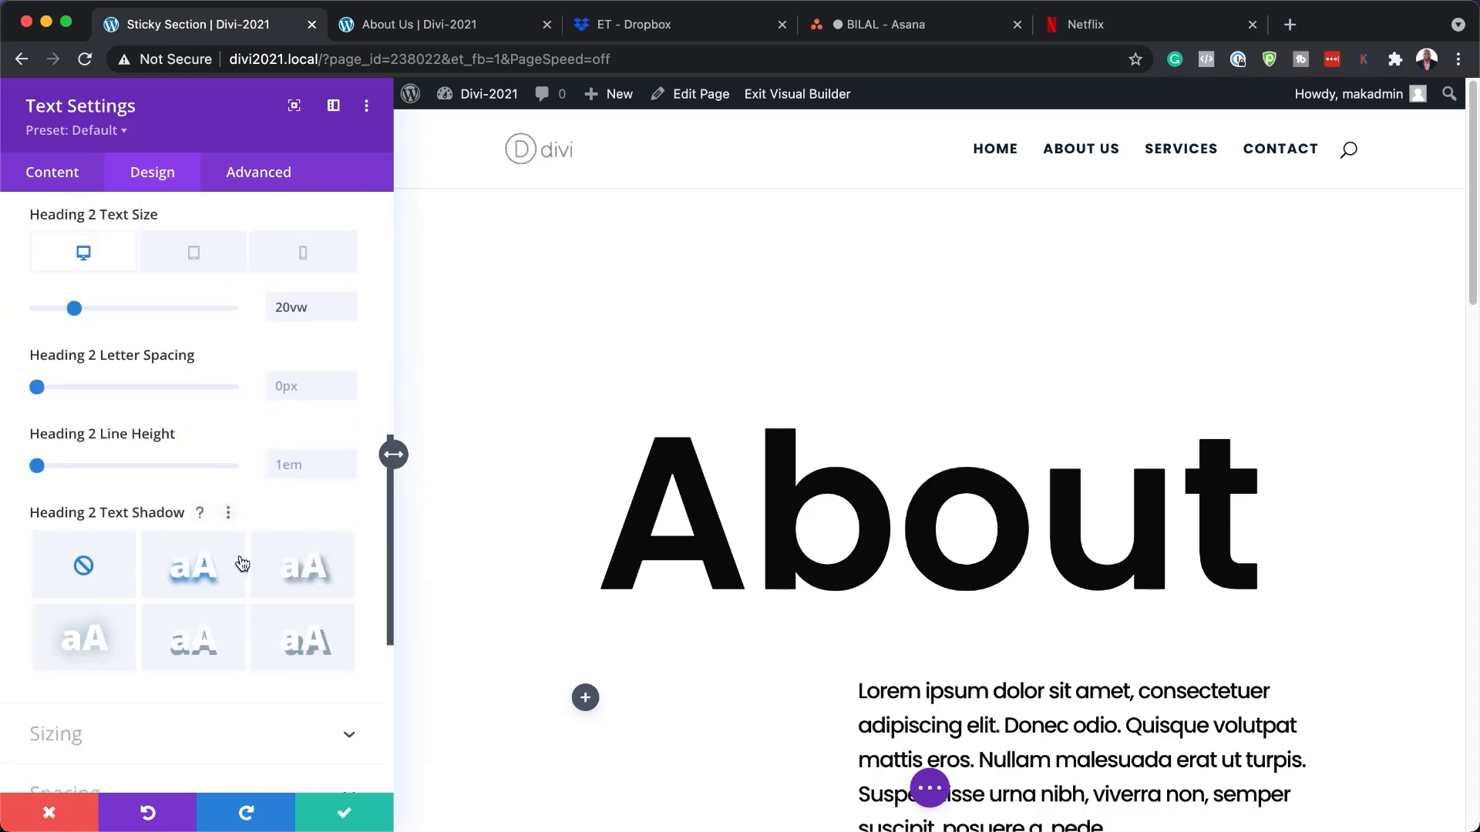
pyautogui.click(321, 579)
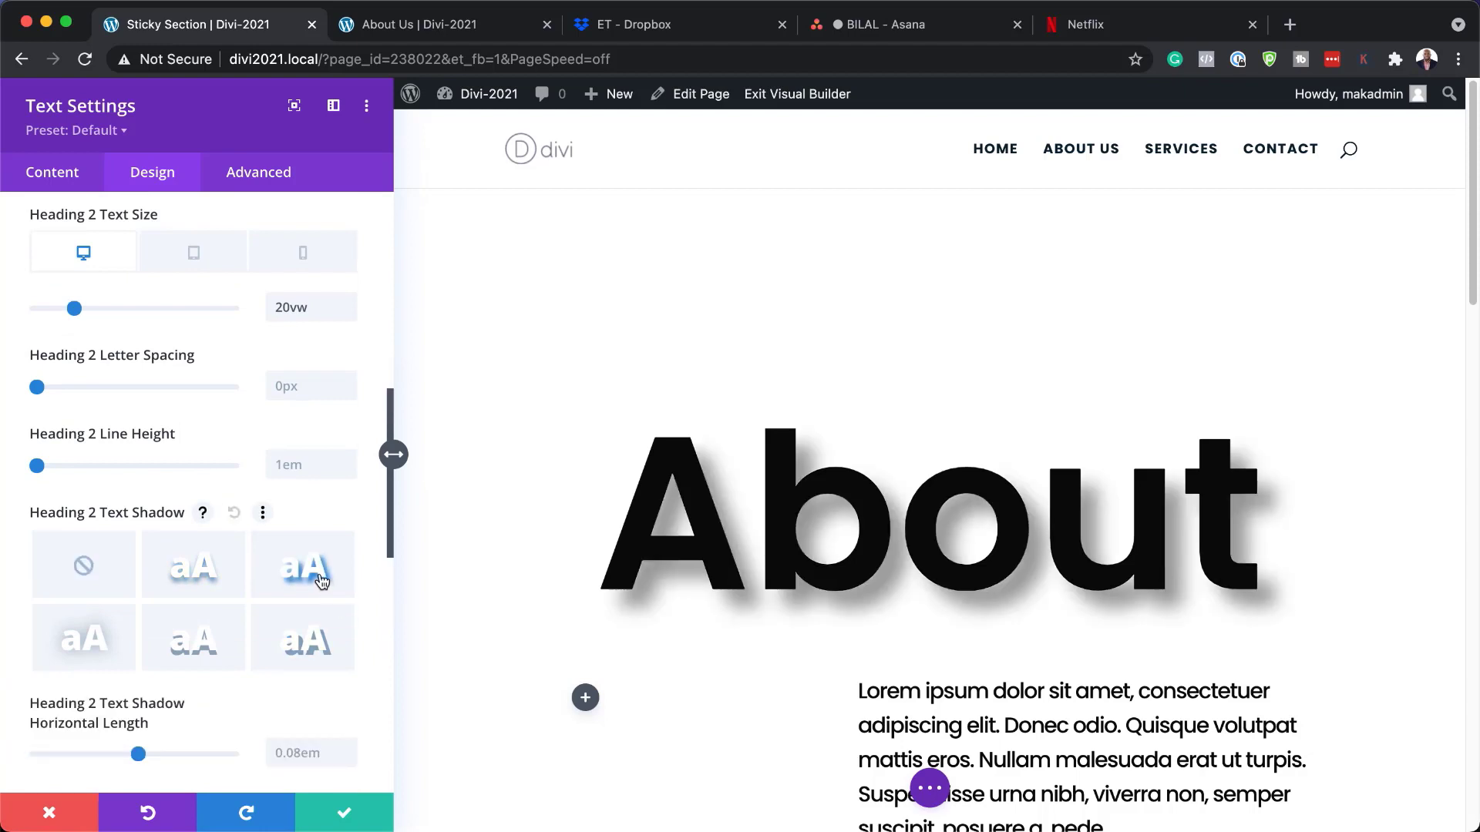
pyautogui.scroll(-2, 321, 580)
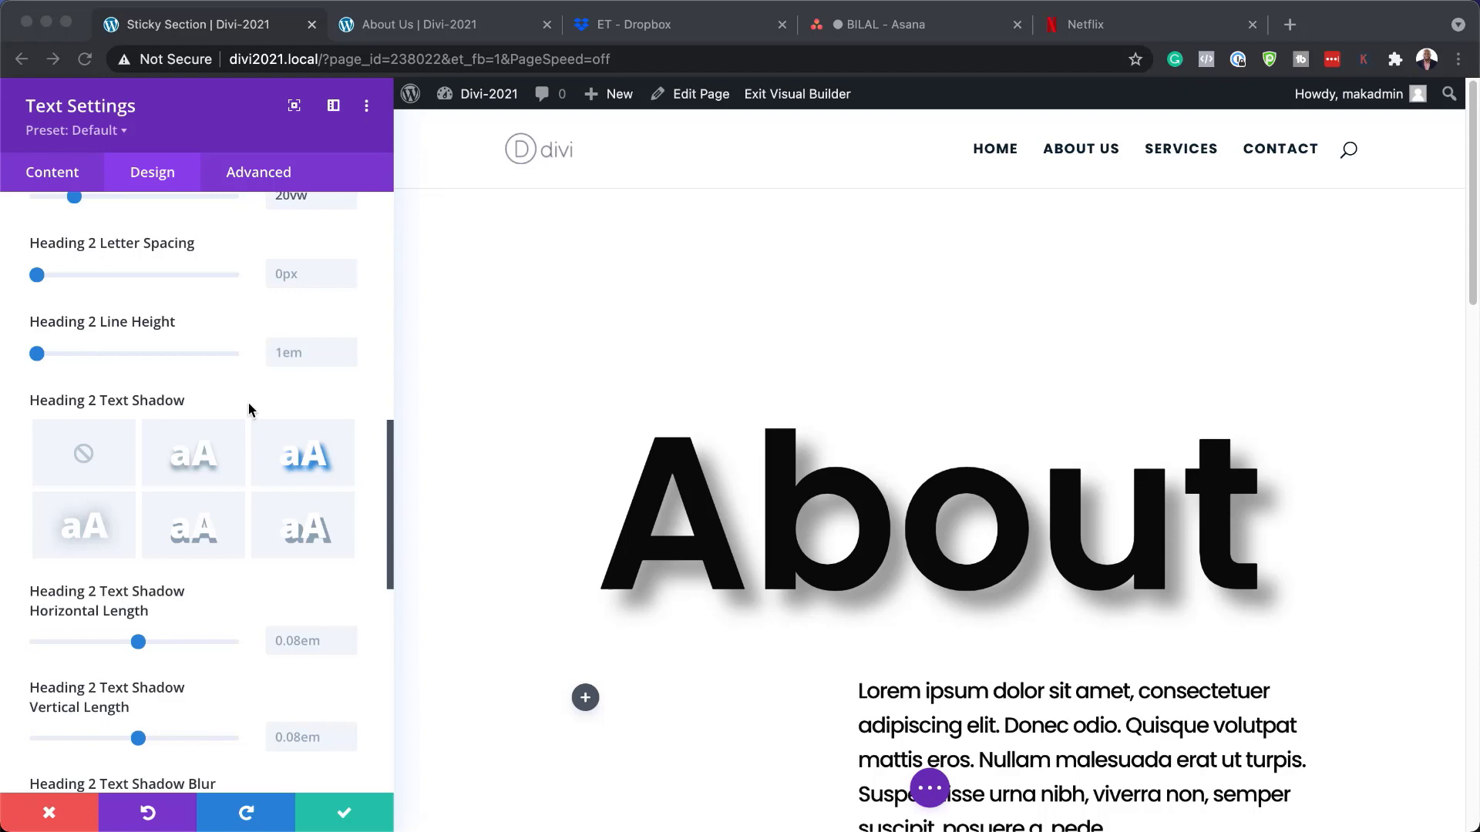
pyautogui.scroll(4, 256, 472)
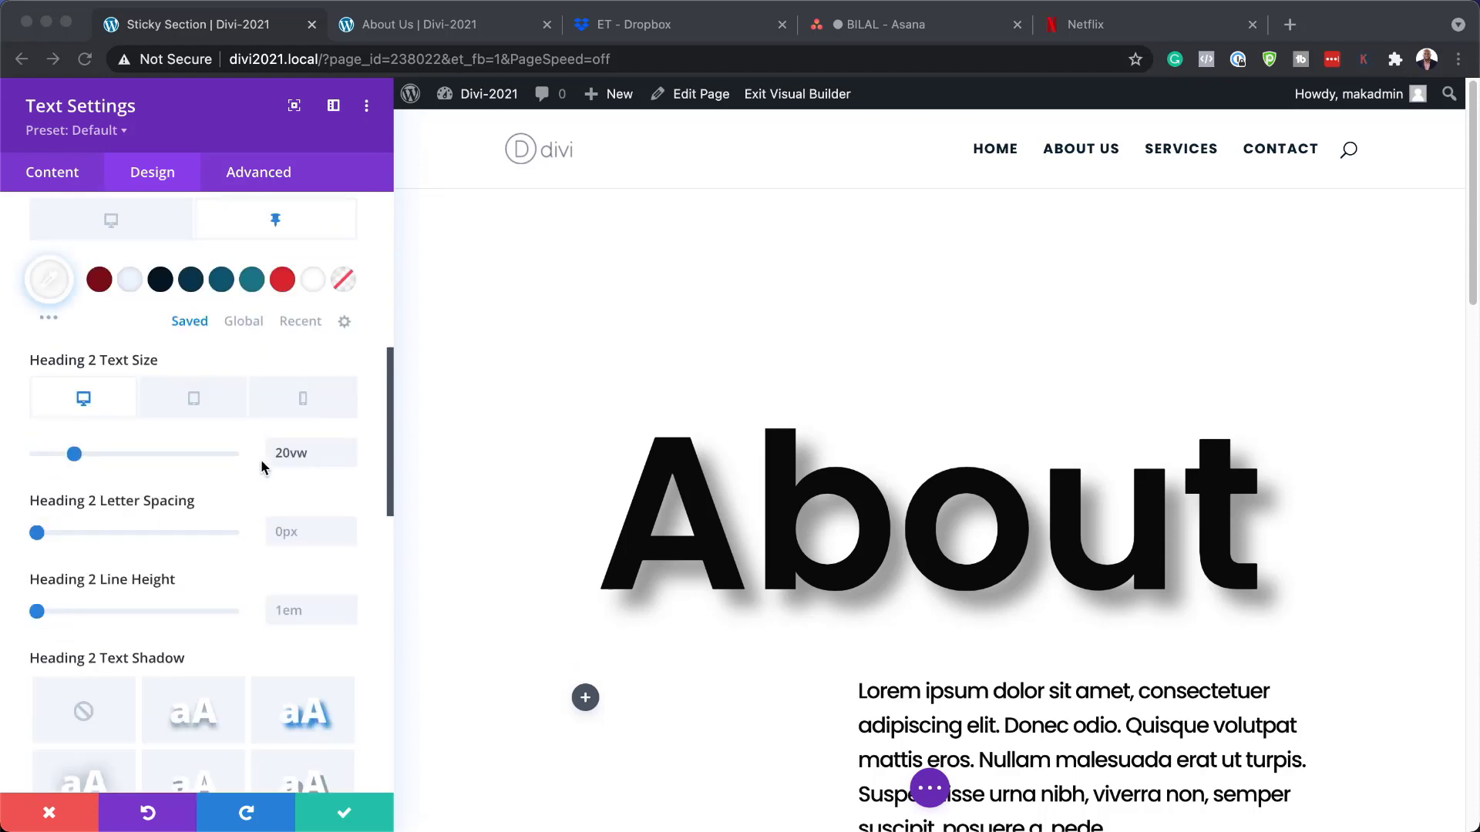
pyautogui.scroll(6, 262, 466)
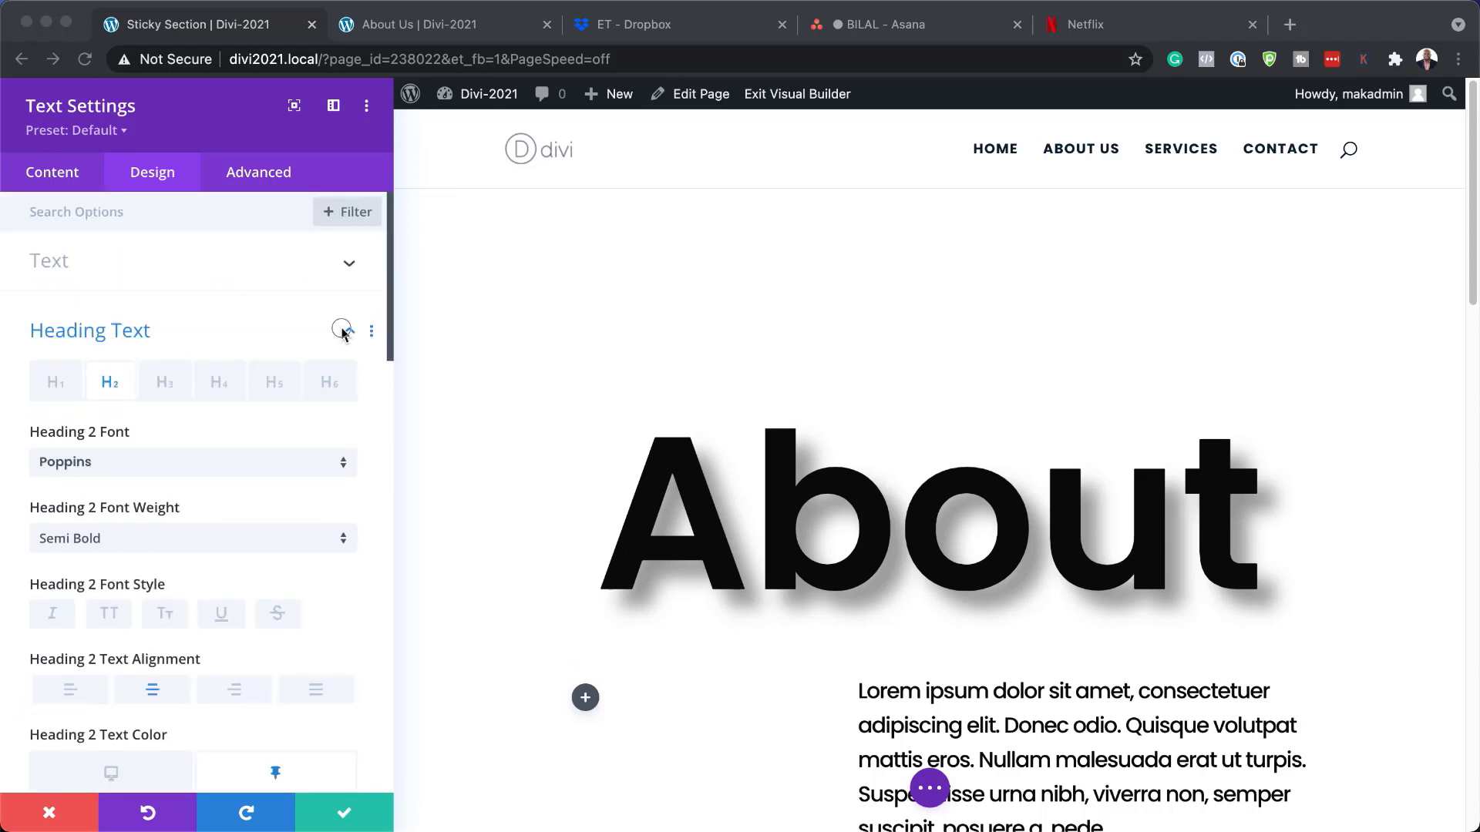
pyautogui.click(347, 333)
pyautogui.click(348, 333)
# Give the About text module a left margin of -35% in its sticky state
pyautogui.click(96, 455)
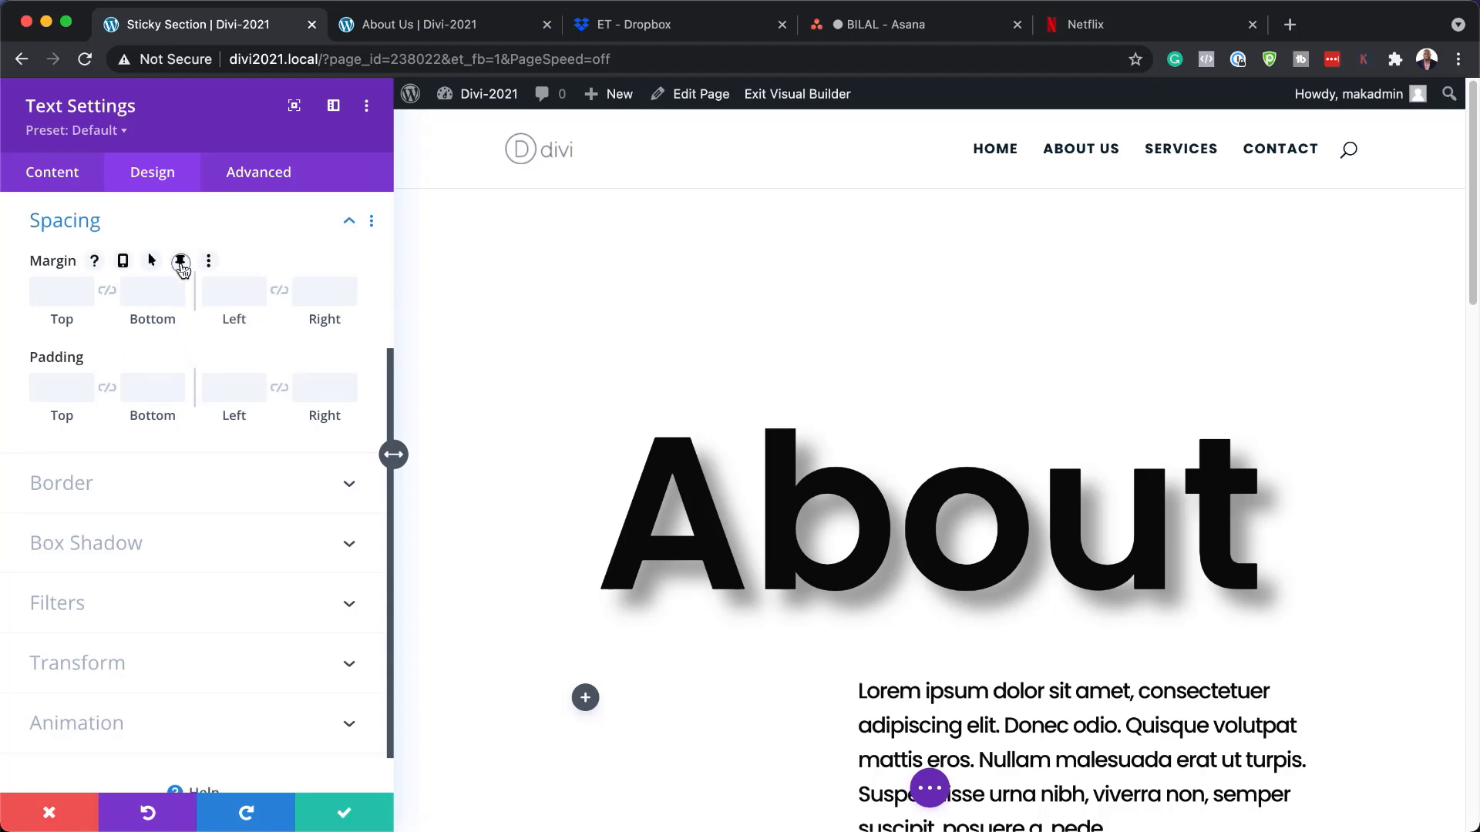
pyautogui.click(181, 263)
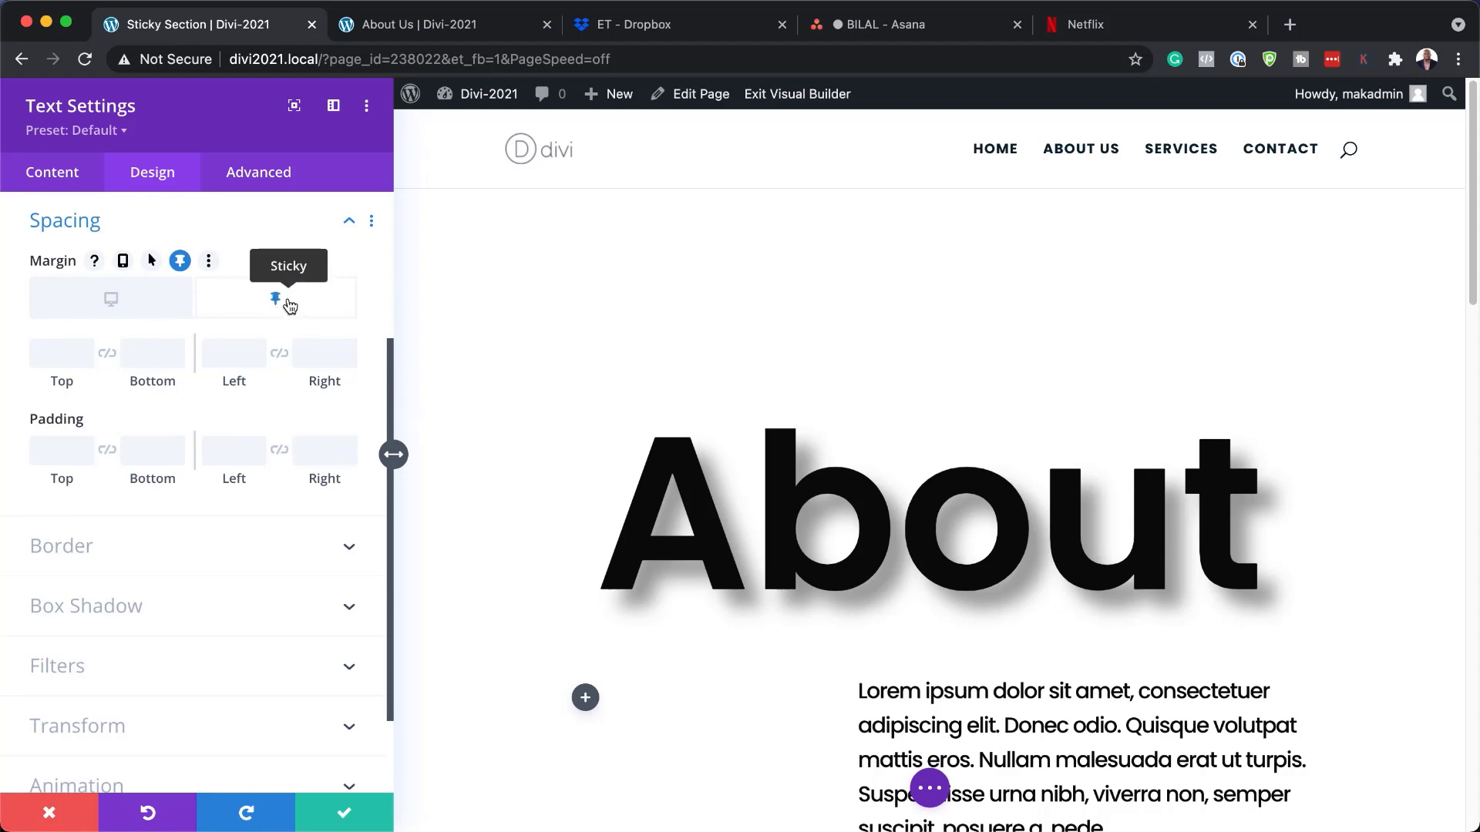
pyautogui.click(232, 353)
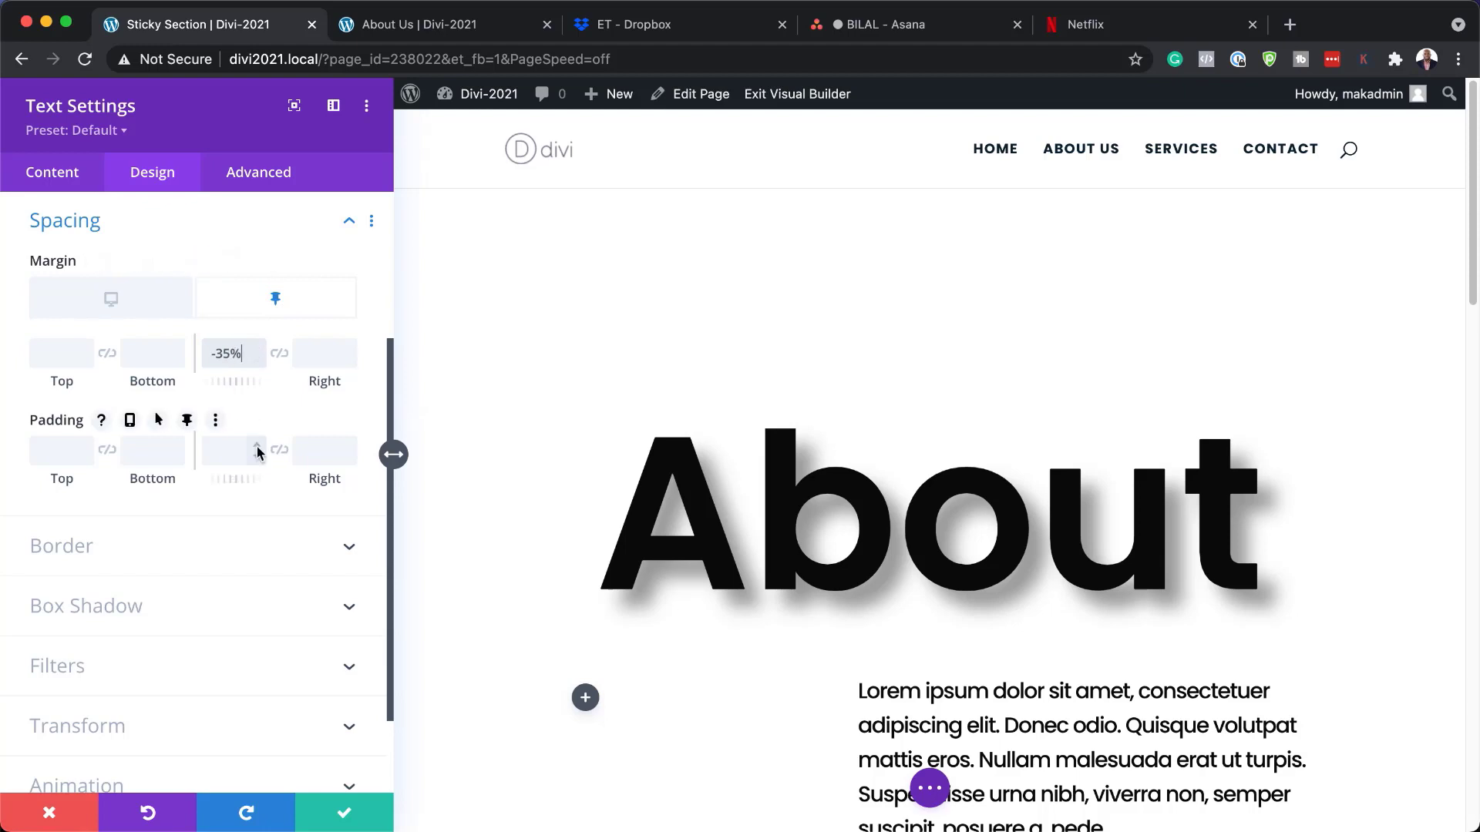
# Set the About text module's transition duration to 500ms and save its settings
pyautogui.click(274, 179)
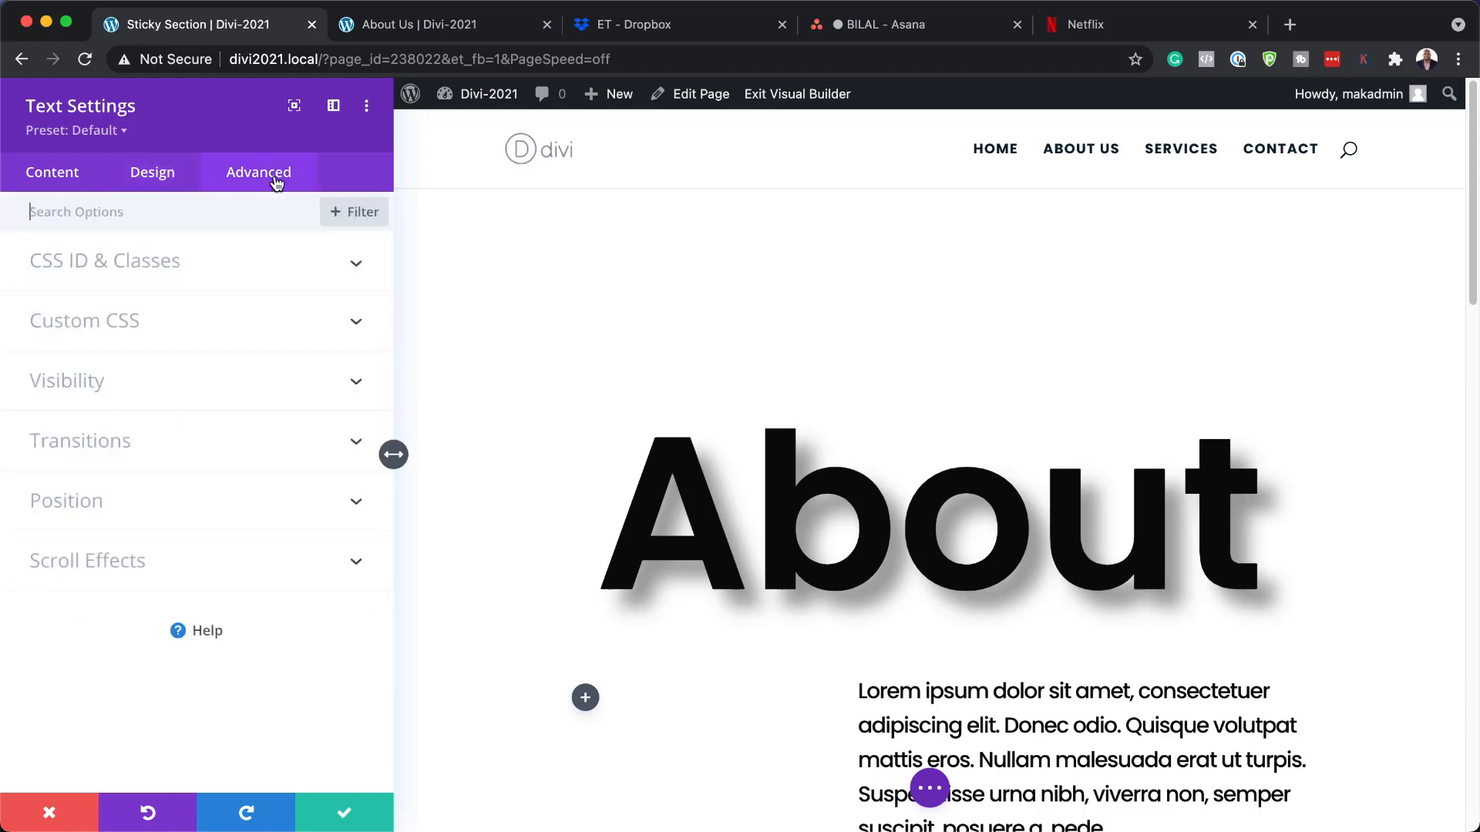
pyautogui.click(146, 447)
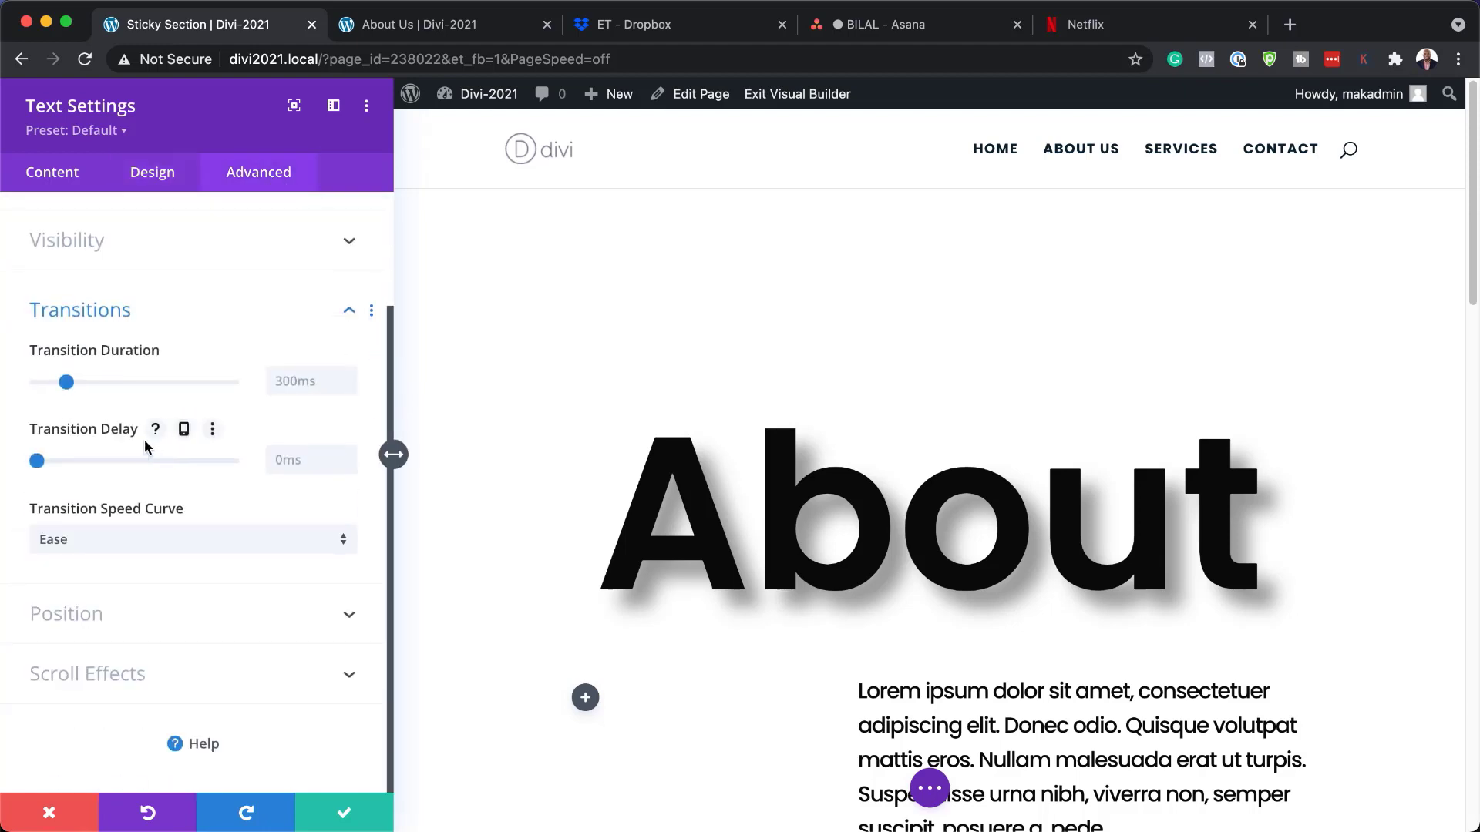
pyautogui.click(294, 389)
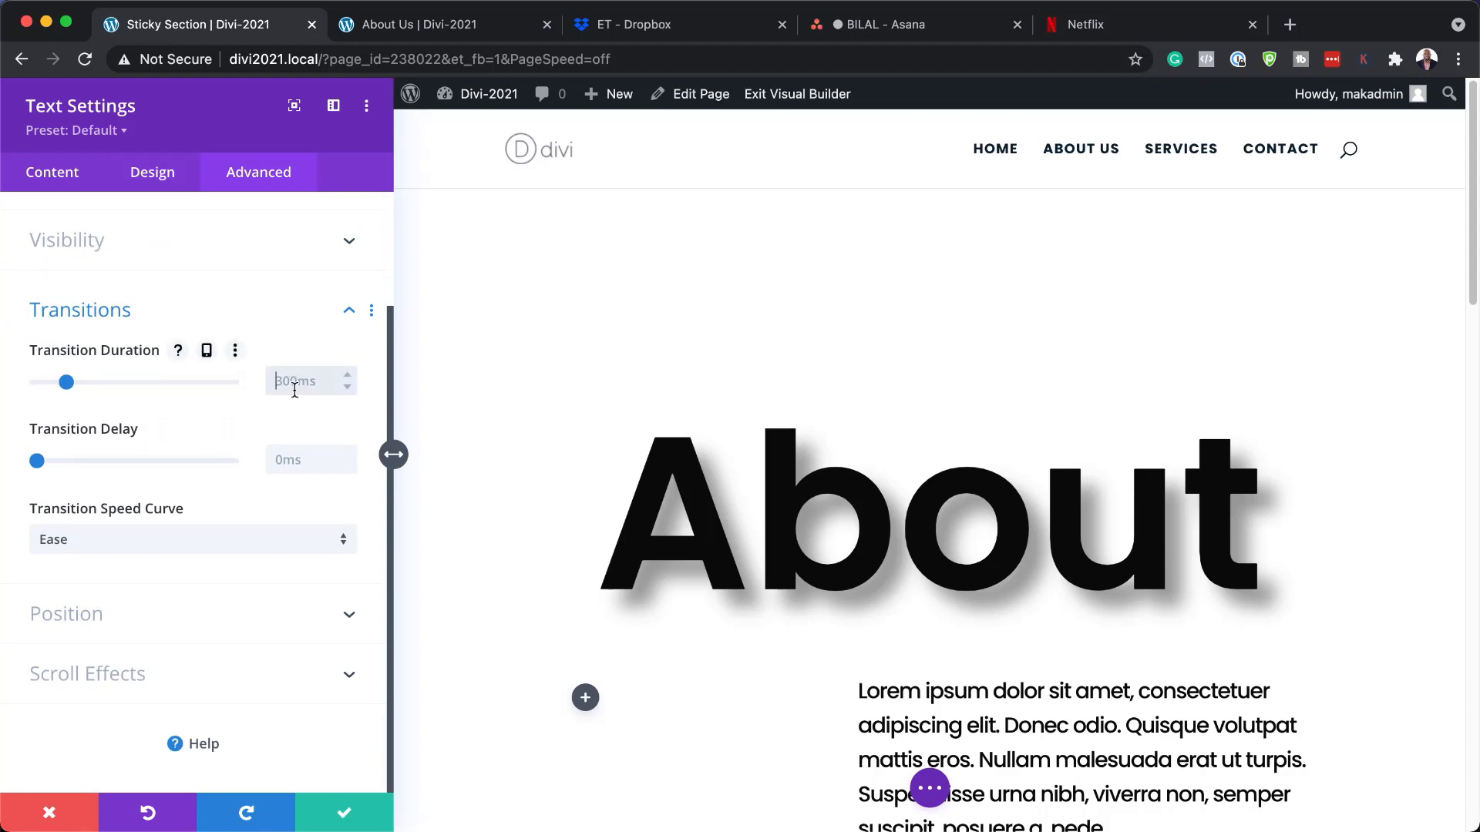
pyautogui.write('500ms')
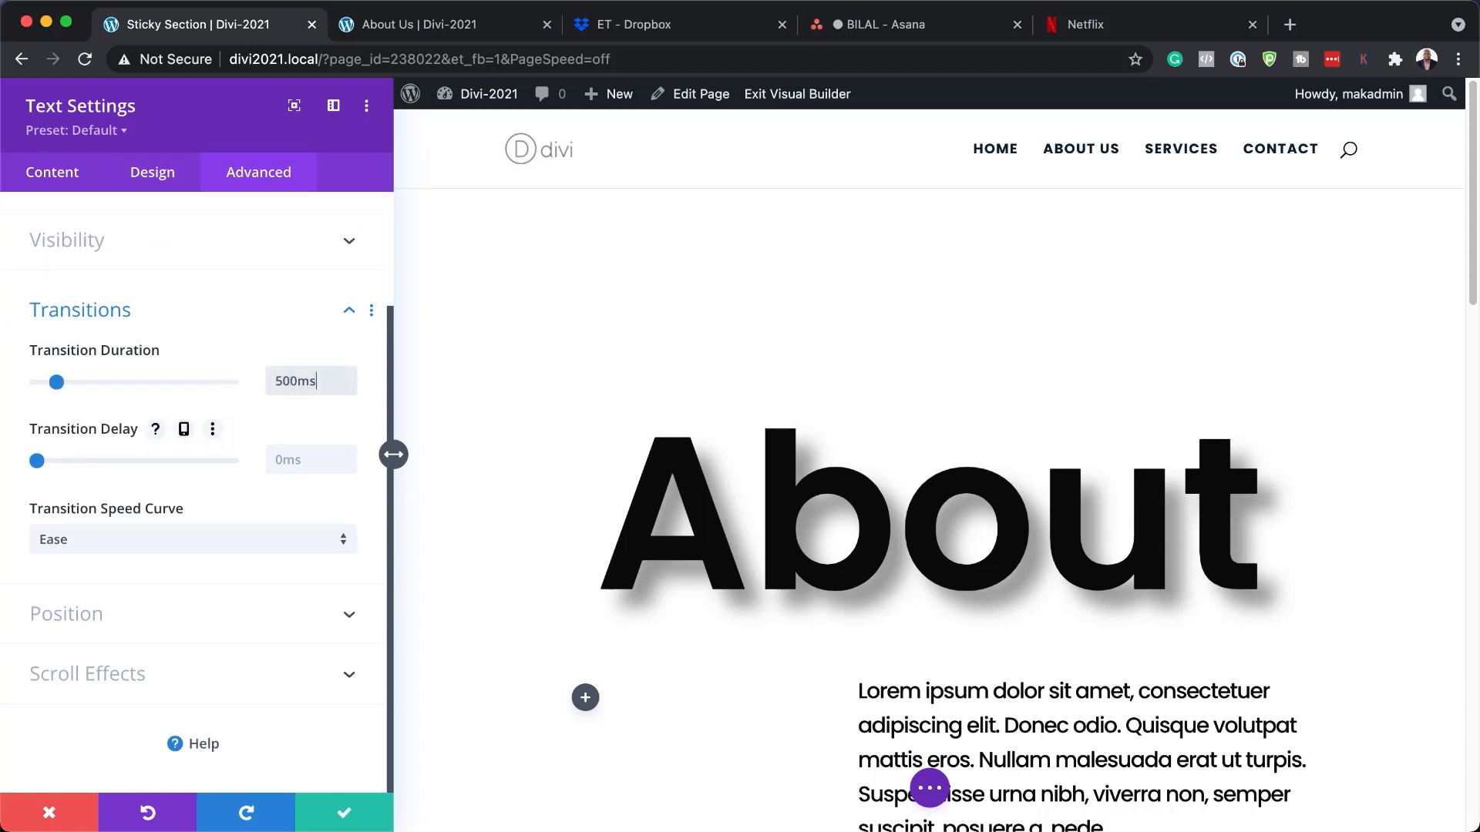
pyautogui.click(349, 819)
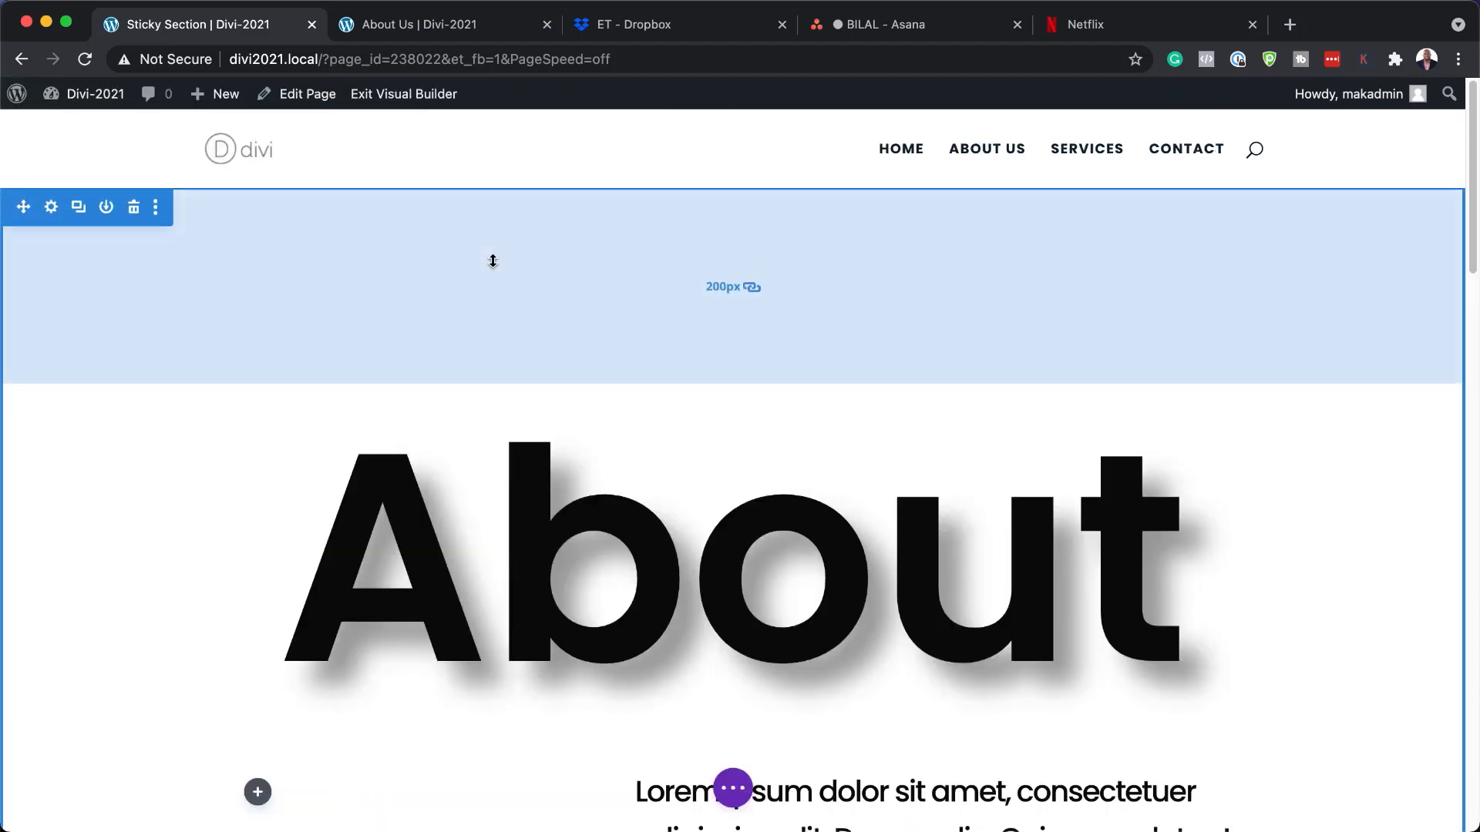
# Preview the About heading's sticky color, shadow and sideways shift over the text, image, button and list
pyautogui.scroll(-5, 683, 310)
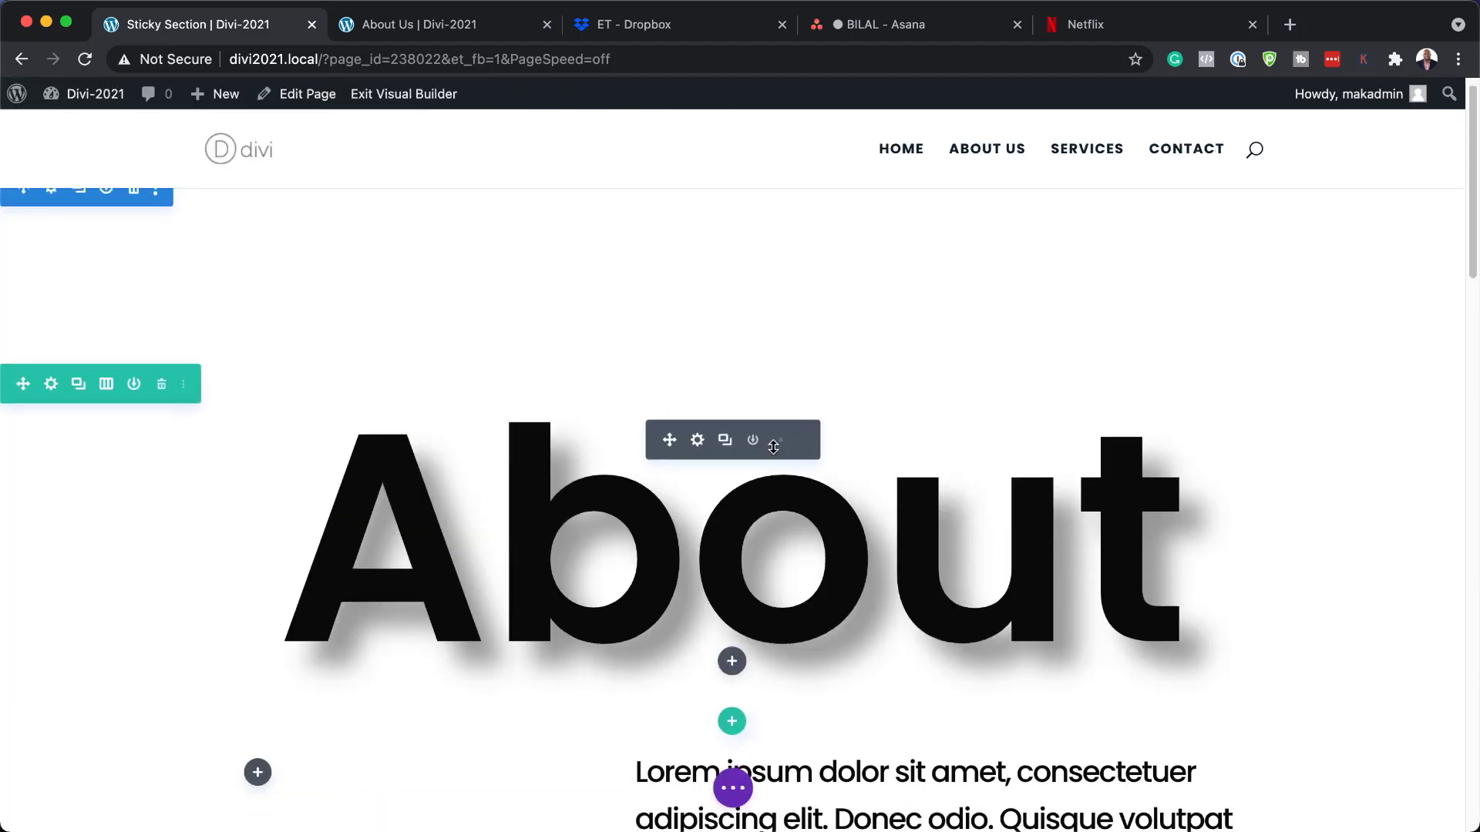
pyautogui.scroll(-1, 773, 446)
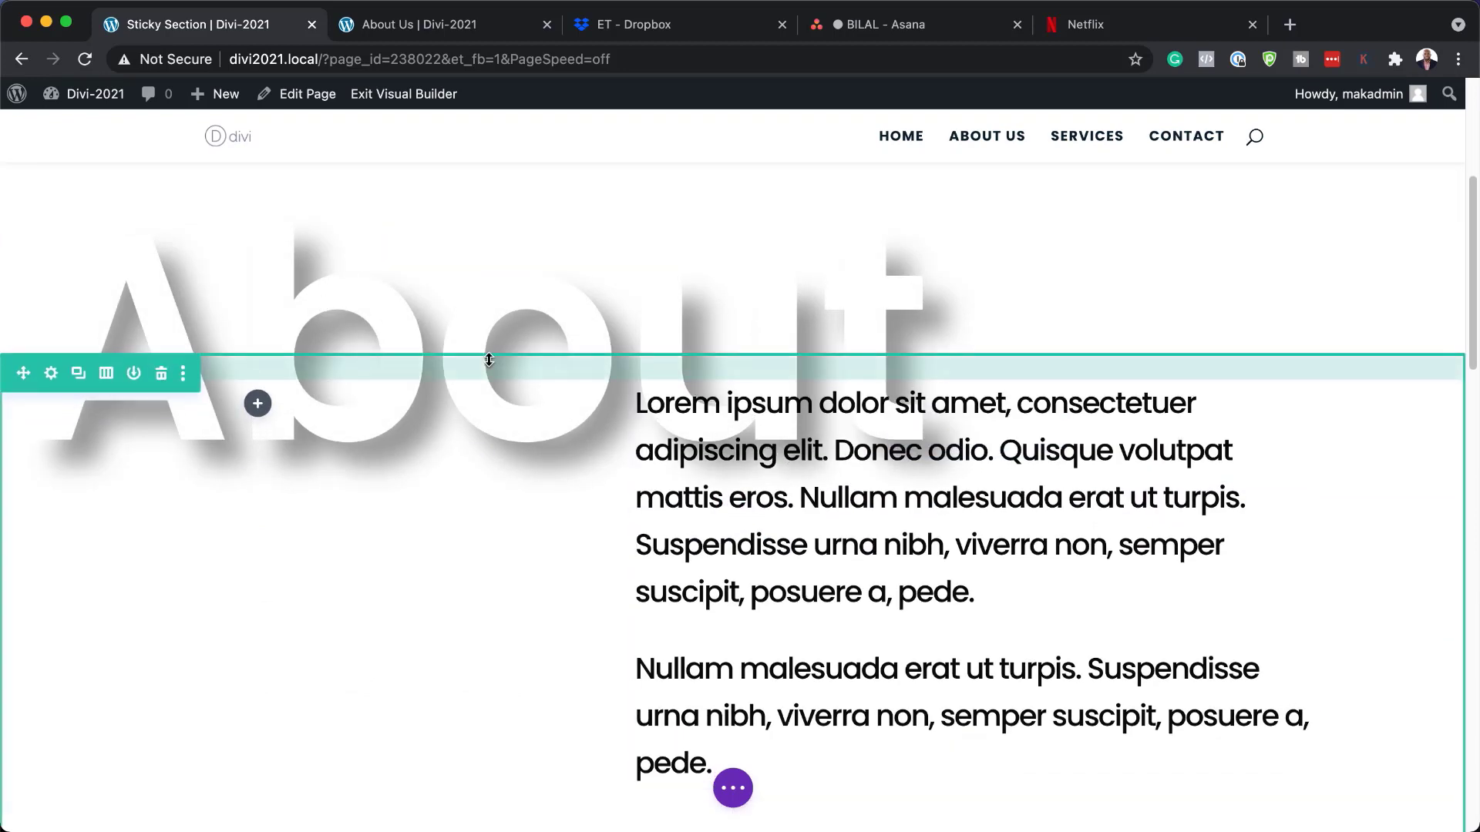
pyautogui.scroll(-5, 838, 501)
pyautogui.scroll(-10, 838, 501)
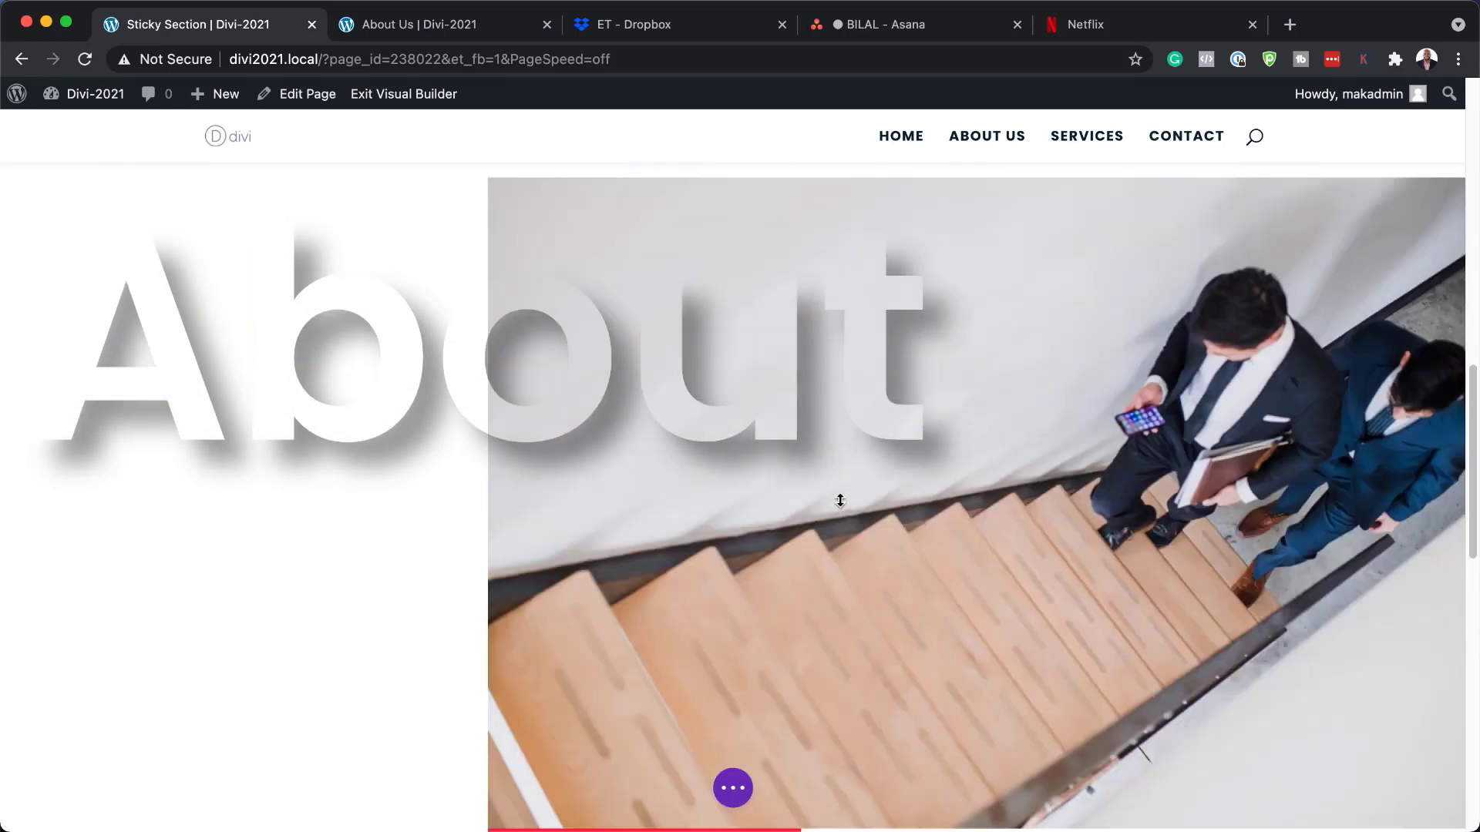
pyautogui.scroll(-5, 925, 579)
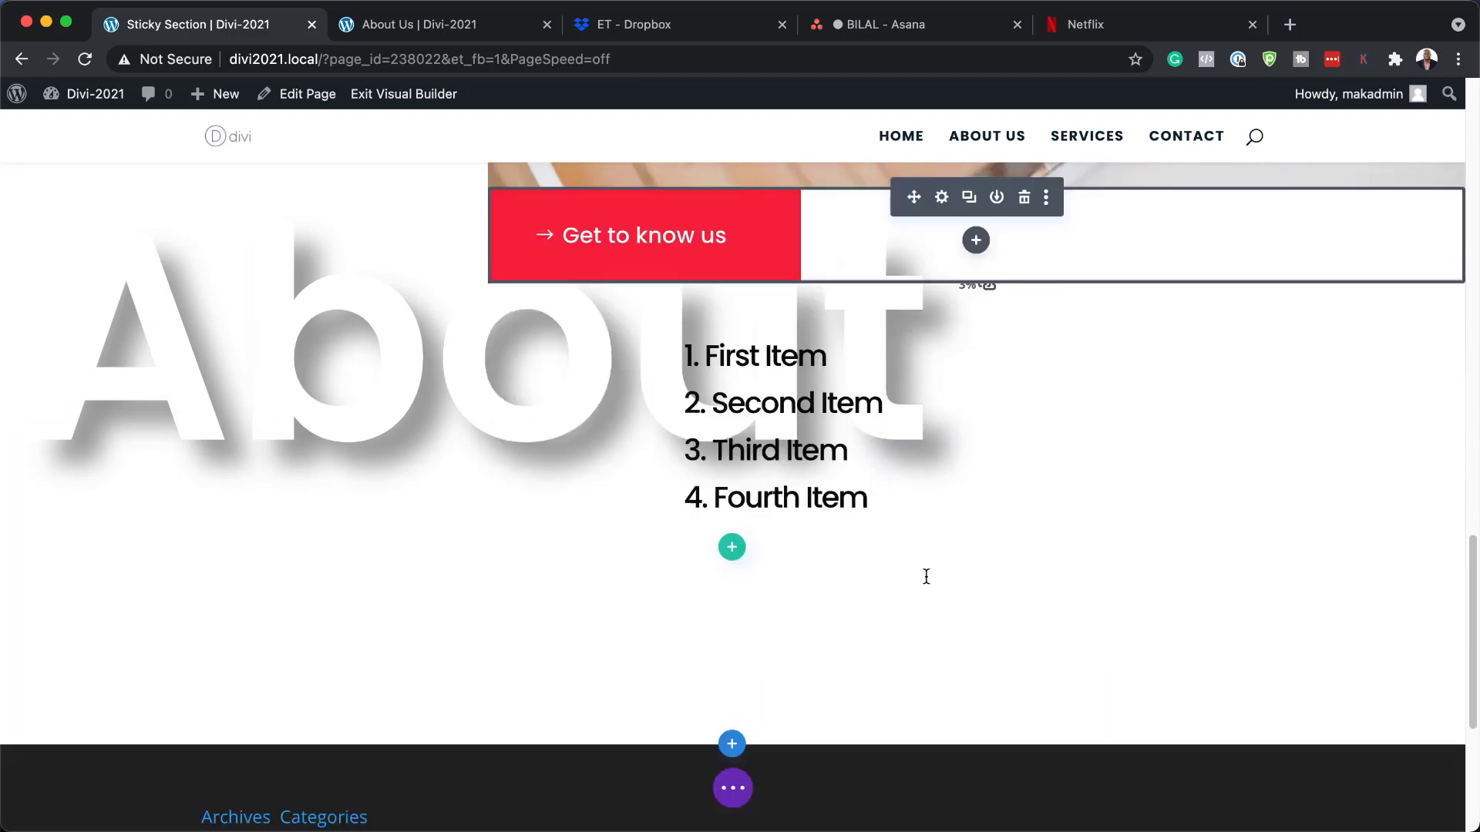
pyautogui.scroll(3, 928, 576)
pyautogui.scroll(10, 929, 572)
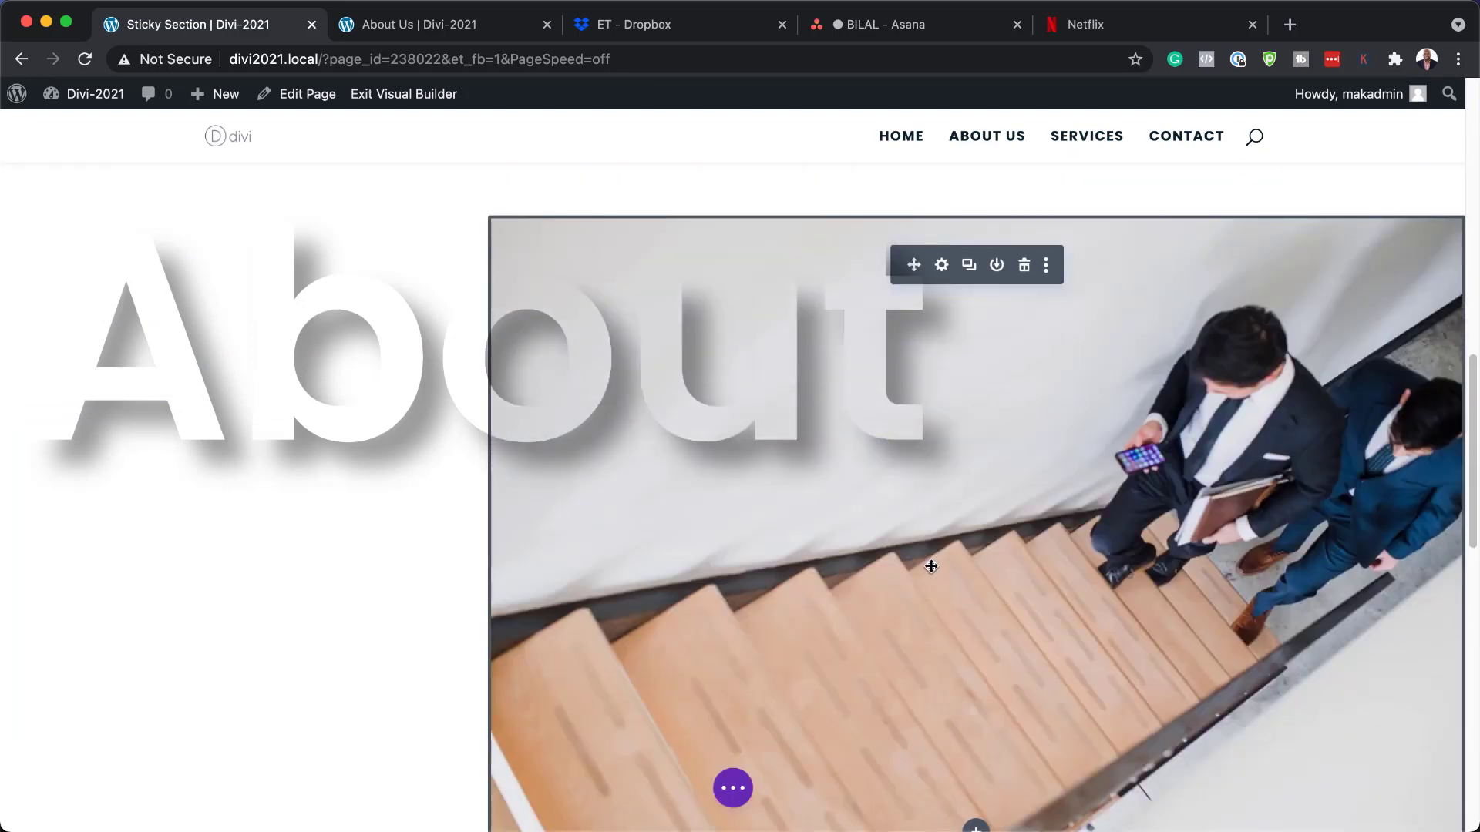
pyautogui.scroll(9, 907, 538)
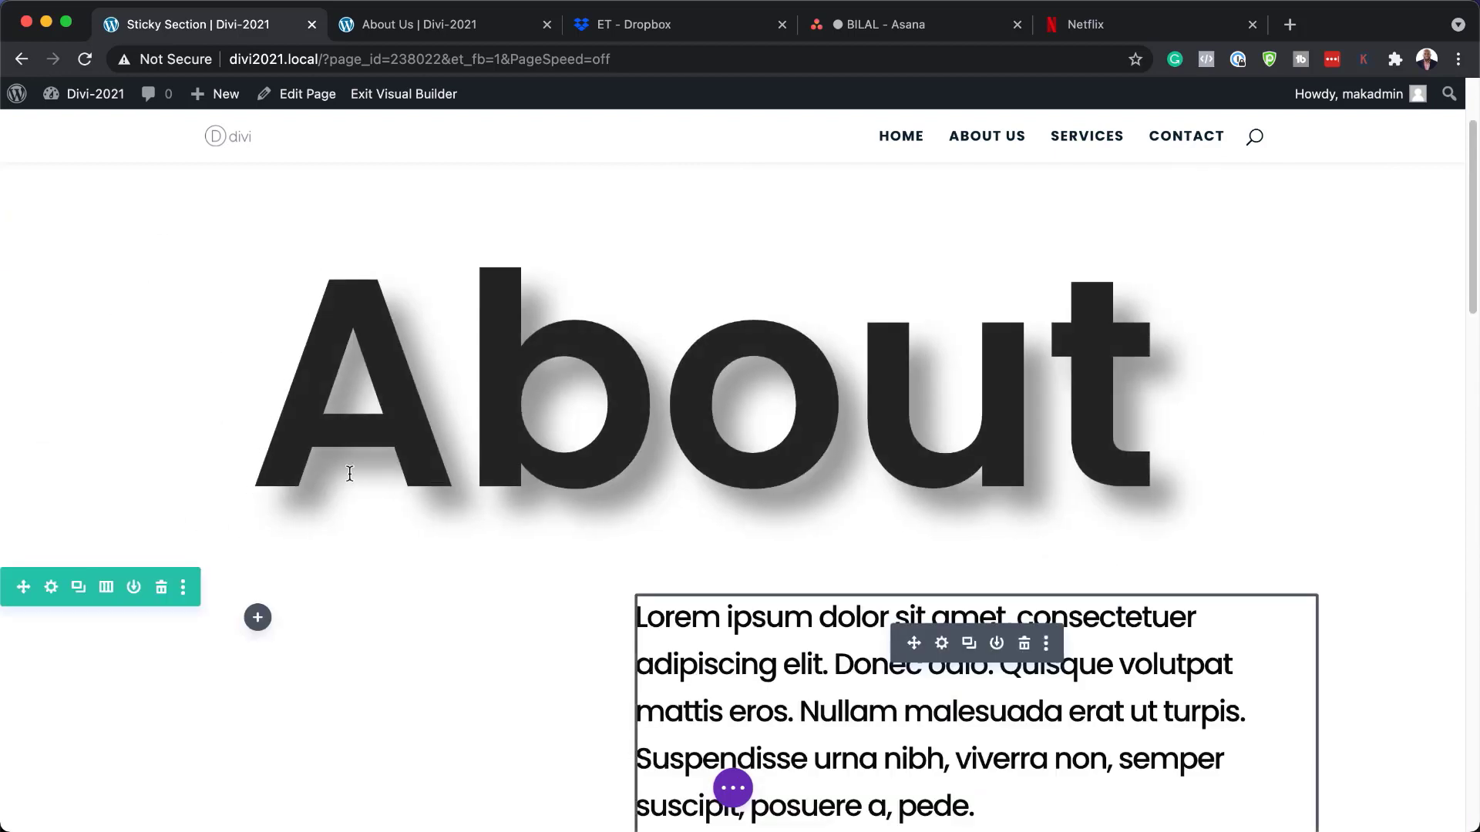
pyautogui.scroll(2, 819, 490)
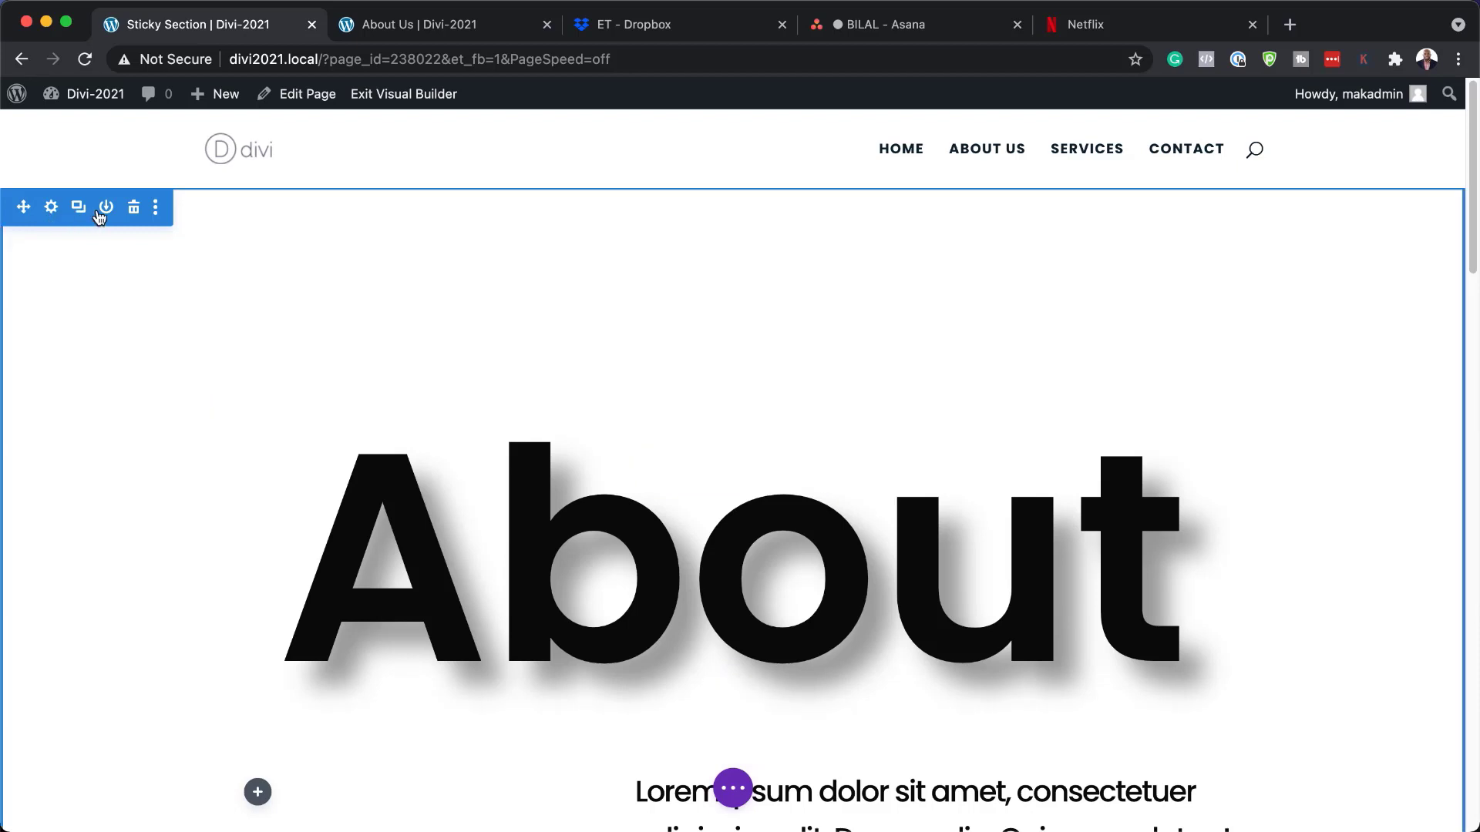
# Check how the stuck About heading blends over the image and ends at the footer, and switch to the About Us page for comparison
pyautogui.click(79, 210)
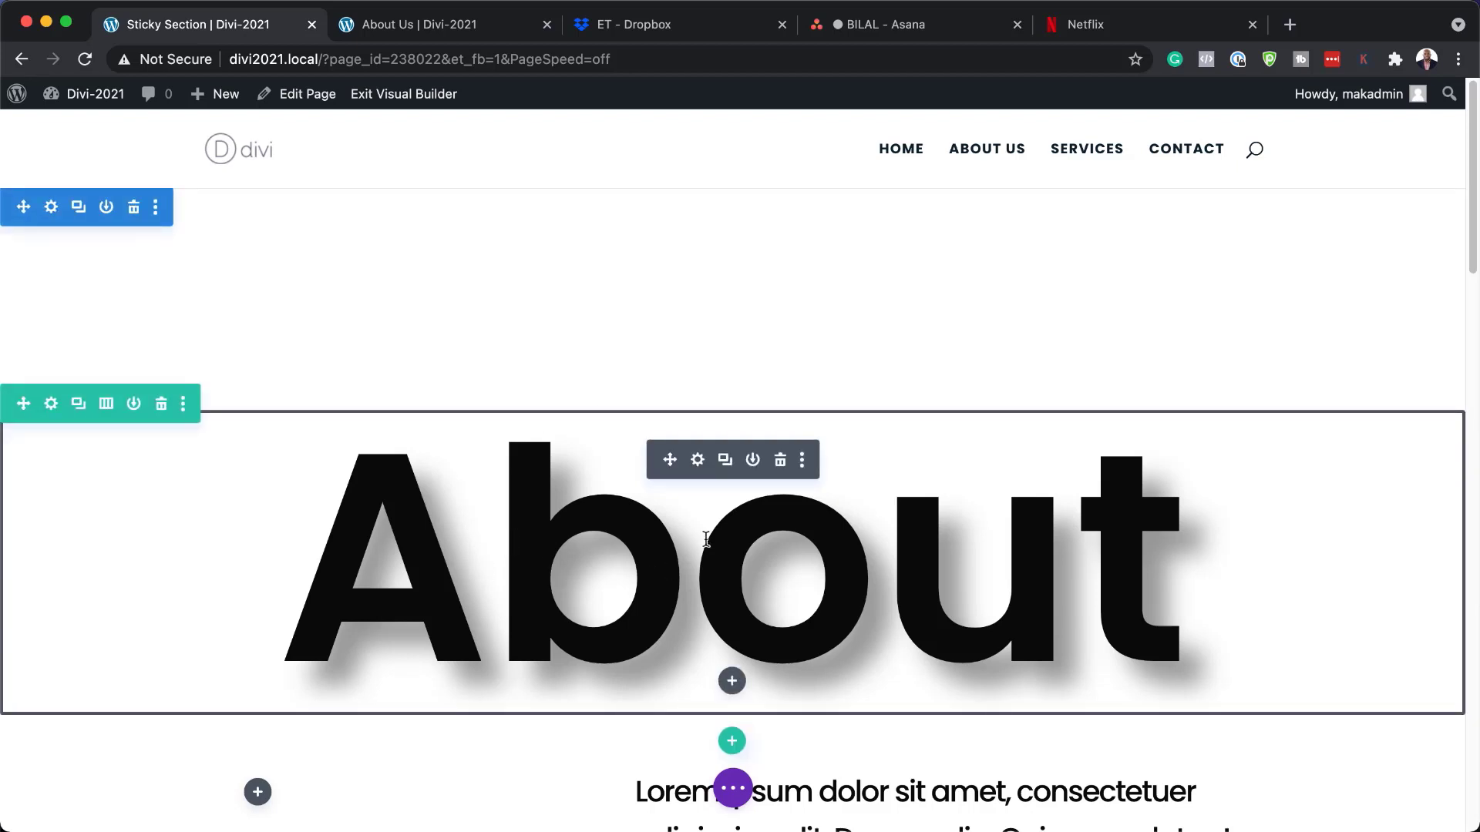
pyautogui.scroll(-10, 753, 541)
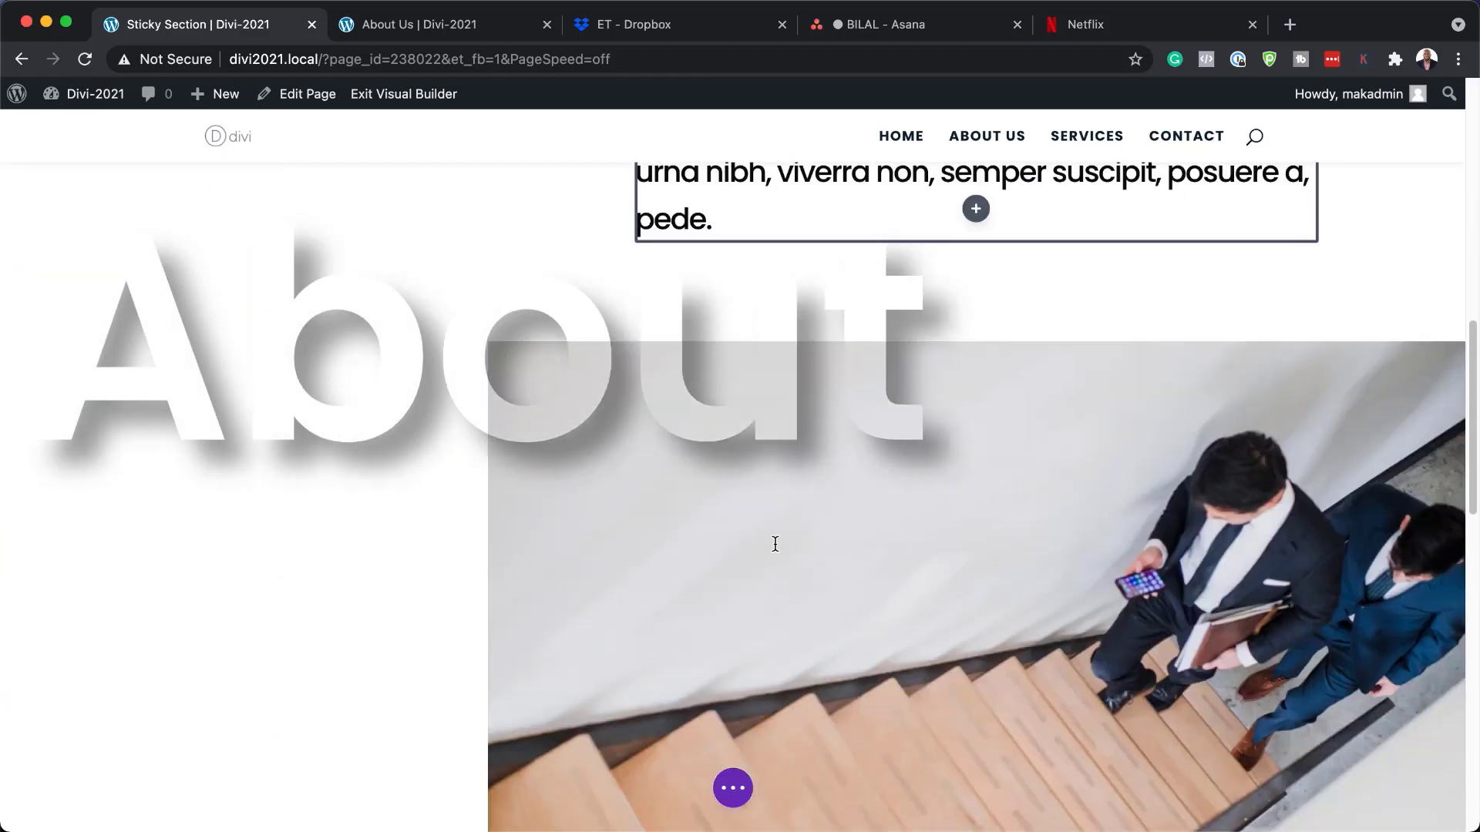
pyautogui.scroll(-15, 816, 552)
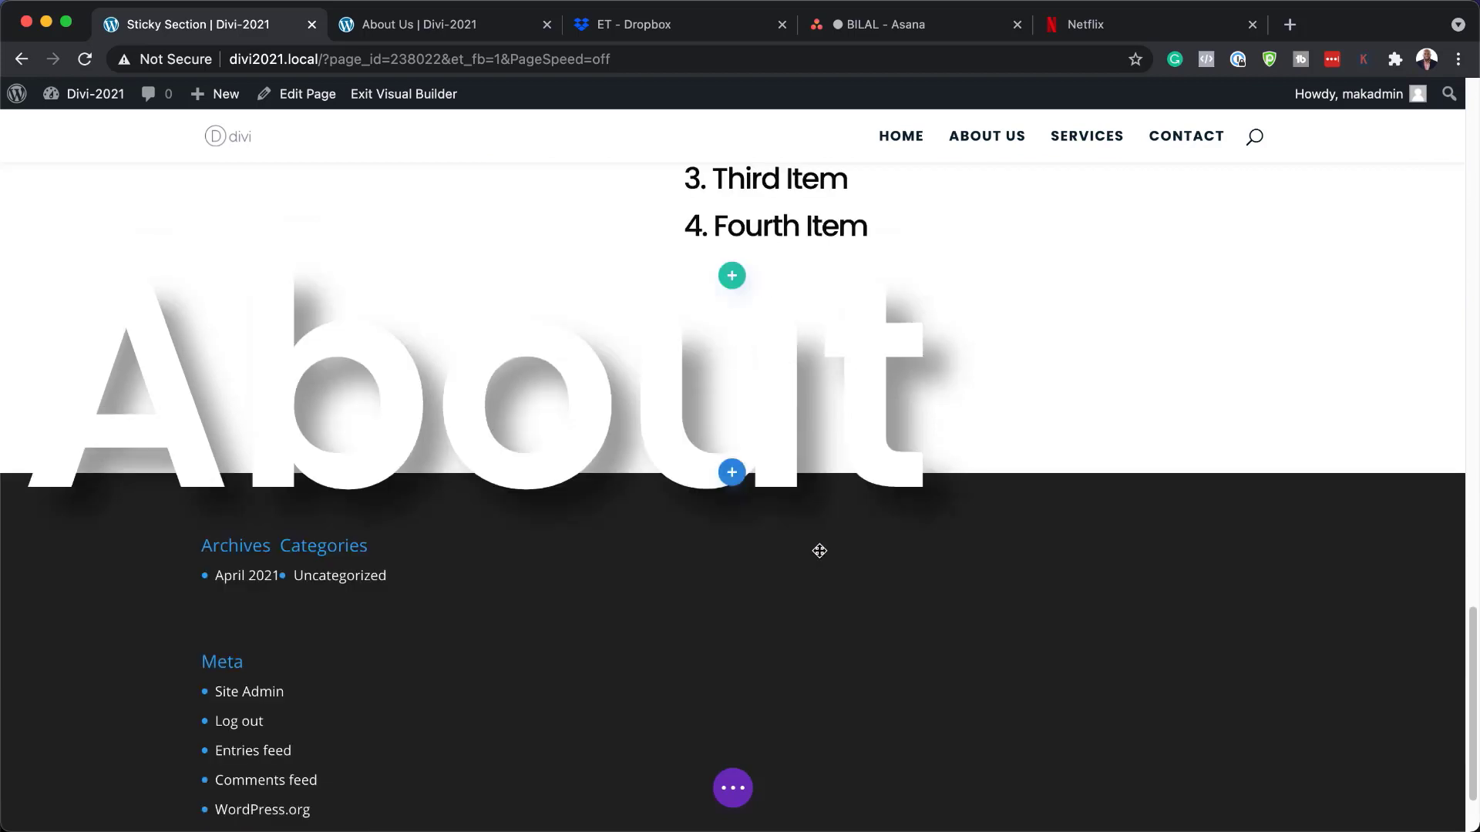
pyautogui.scroll(-2, 819, 550)
pyautogui.scroll(9, 704, 552)
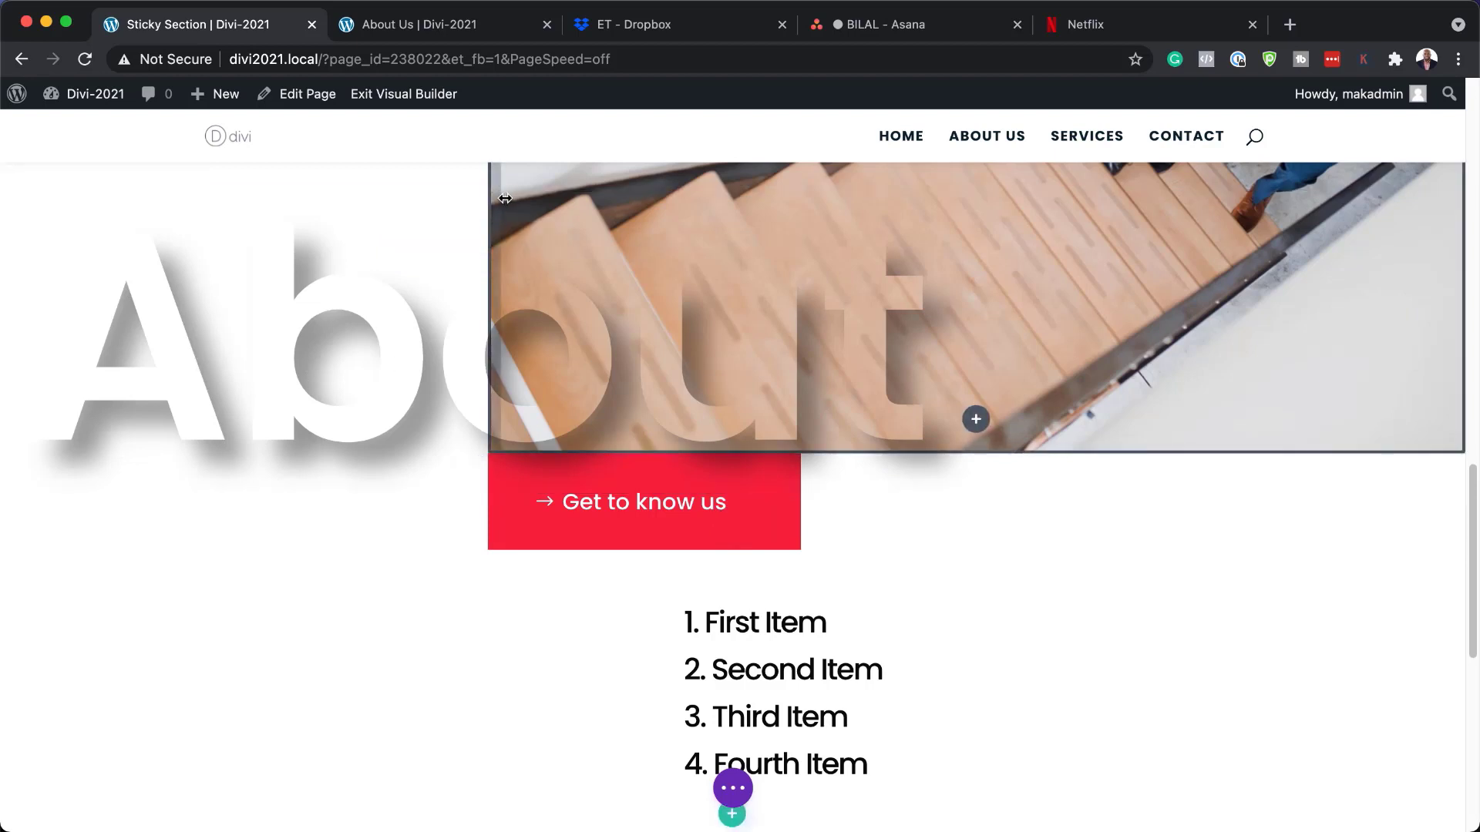
pyautogui.hotkey('ctrl', 'Tab')
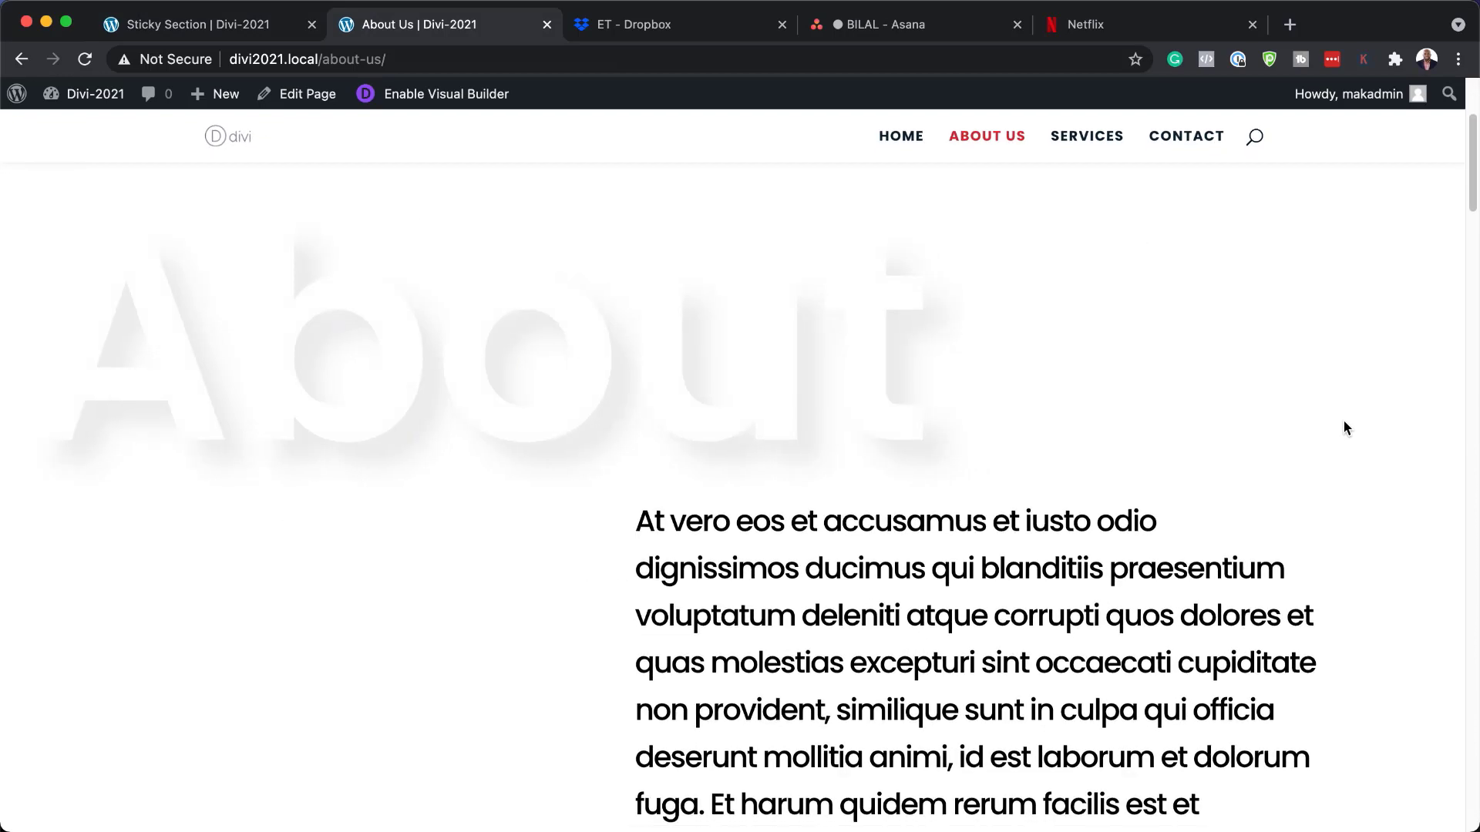
# Examine how the sticky About and Story headings on the About Us page hand over and blend with the text, images and lists
pyautogui.scroll(-5, 1343, 427)
pyautogui.scroll(-10, 1343, 428)
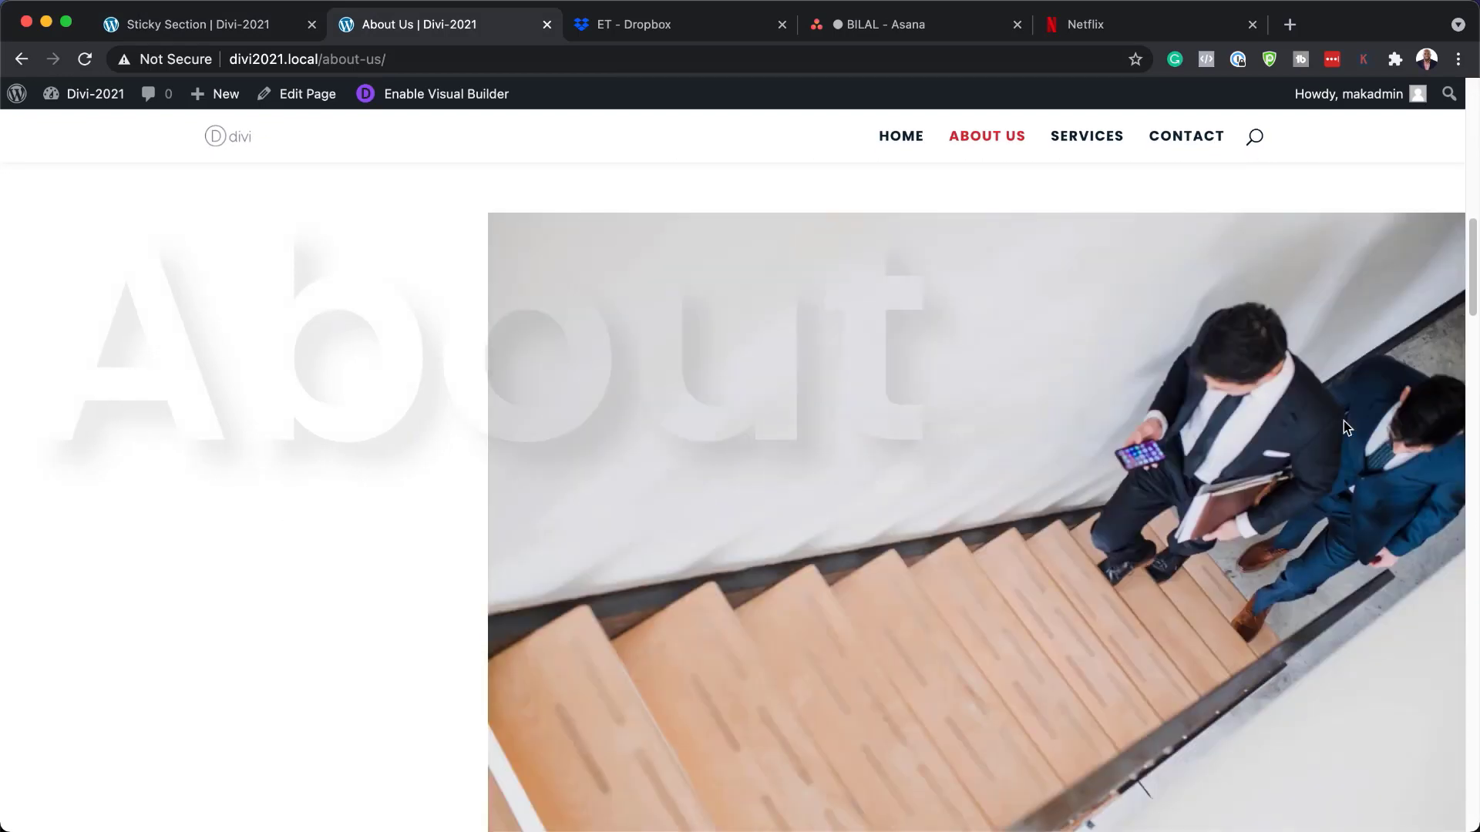
pyautogui.scroll(-10, 1343, 428)
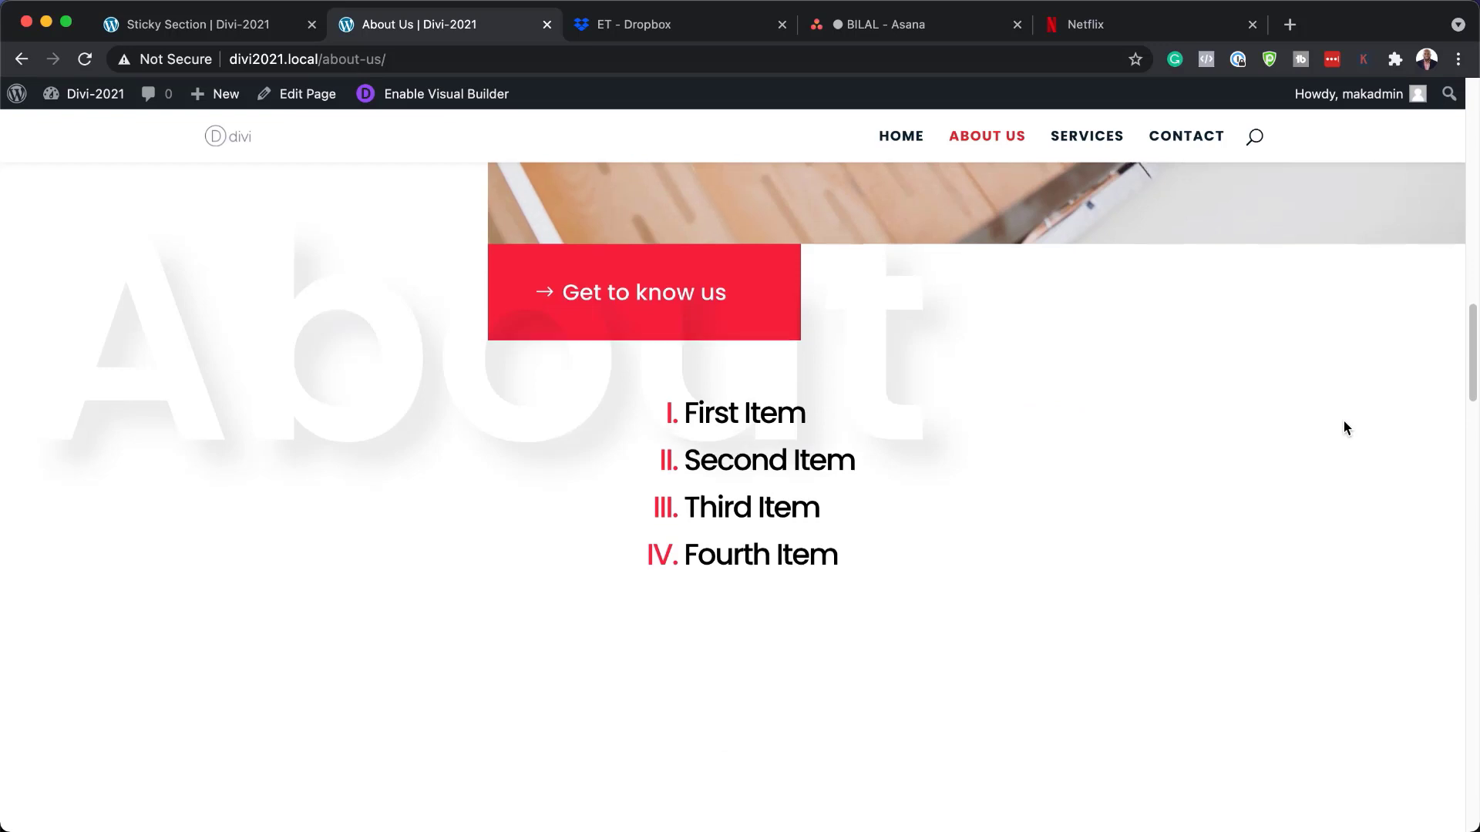
pyautogui.scroll(-10, 1343, 427)
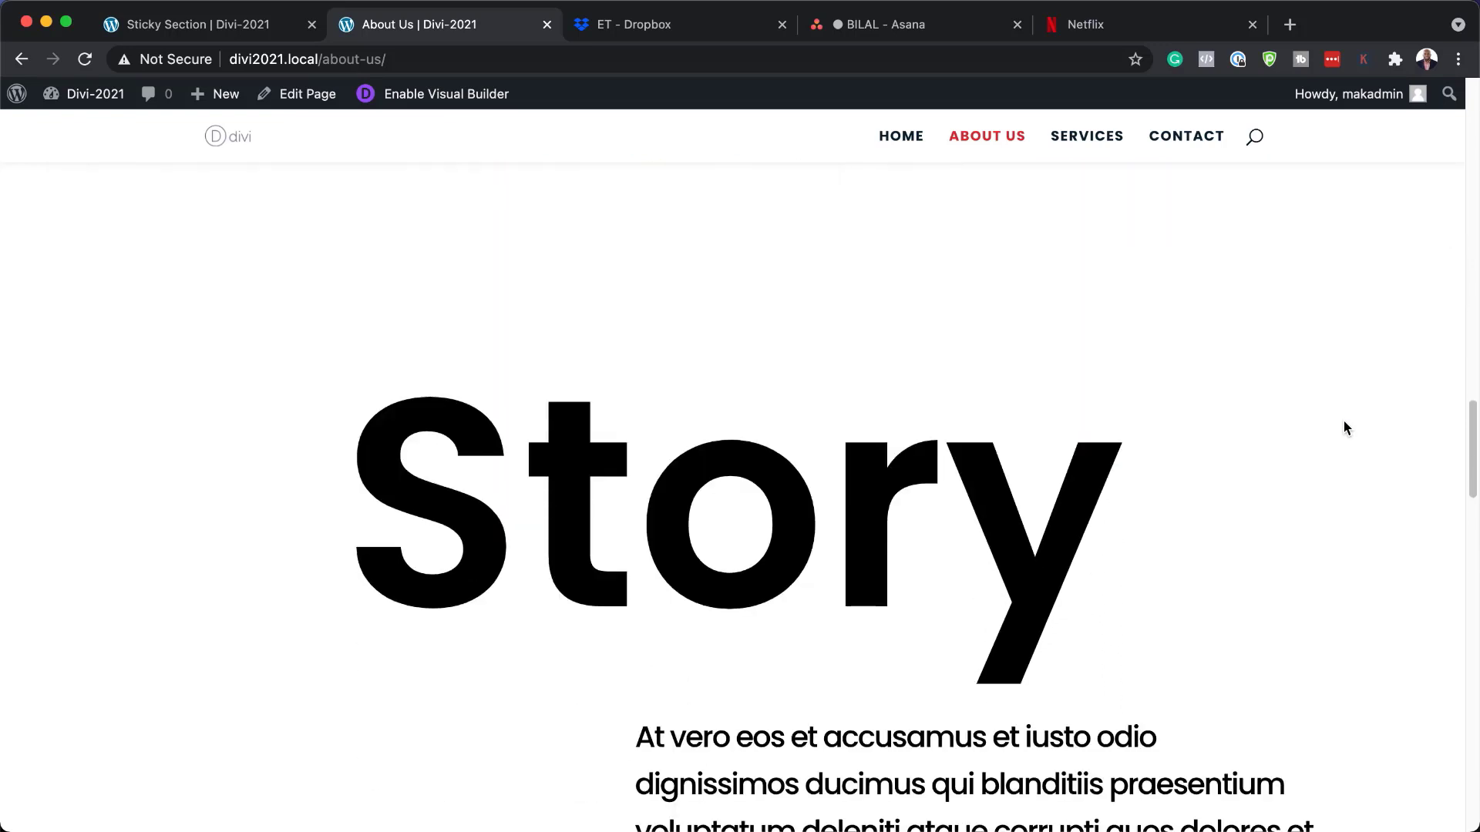
pyautogui.scroll(-10, 1343, 428)
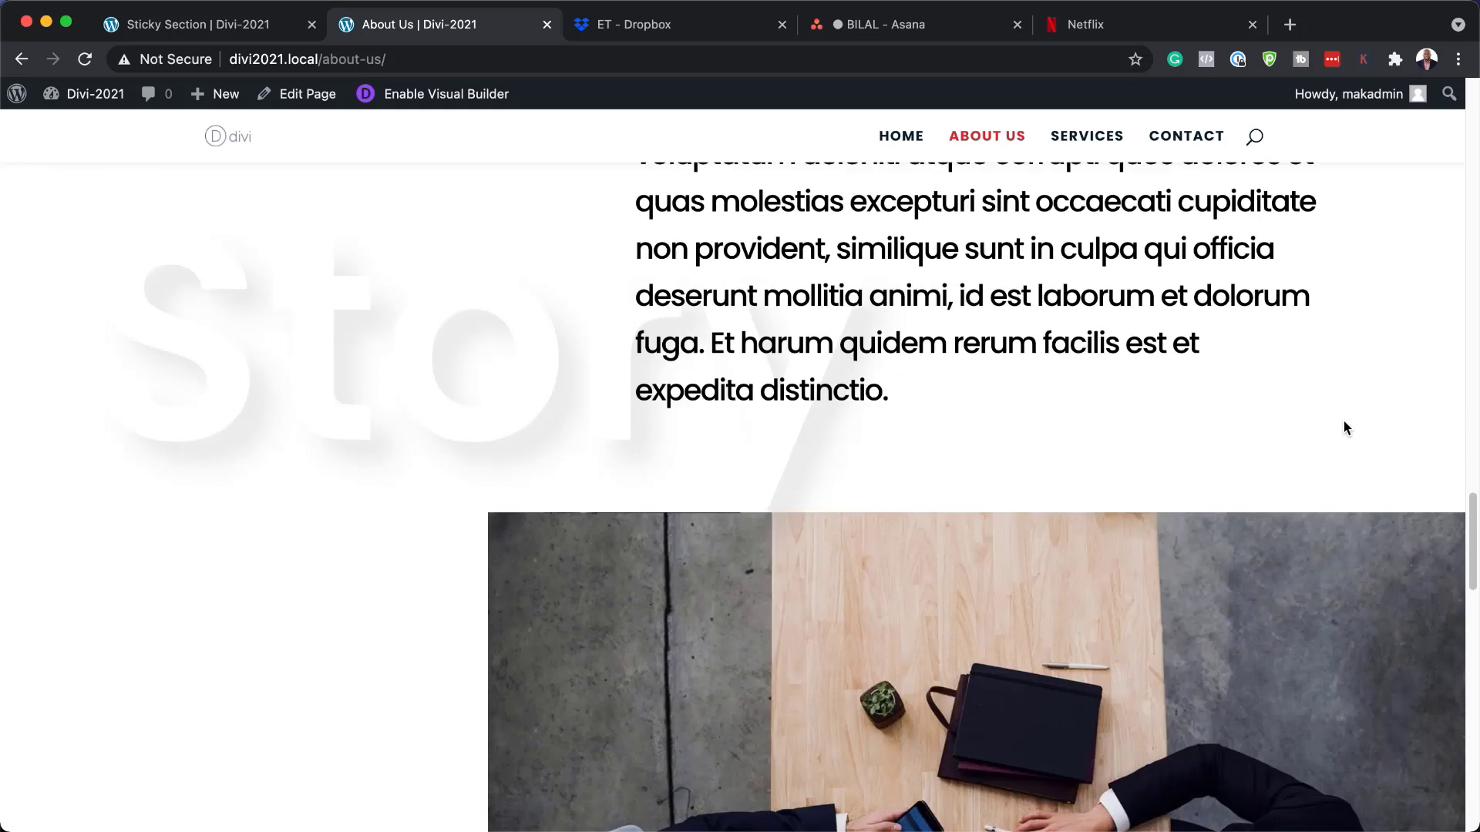
pyautogui.scroll(-6, 1342, 420)
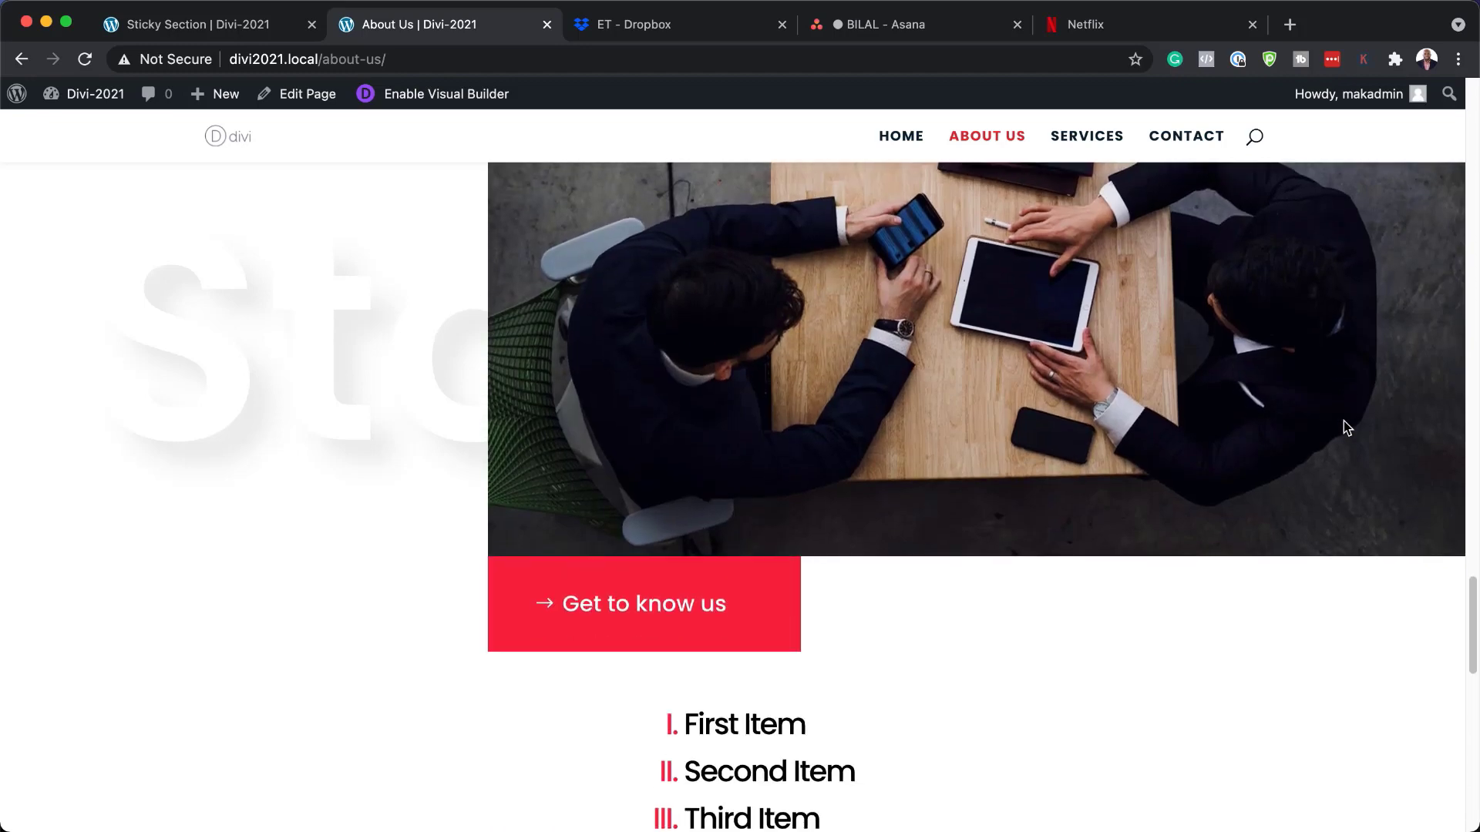
pyautogui.scroll(-5, 1345, 428)
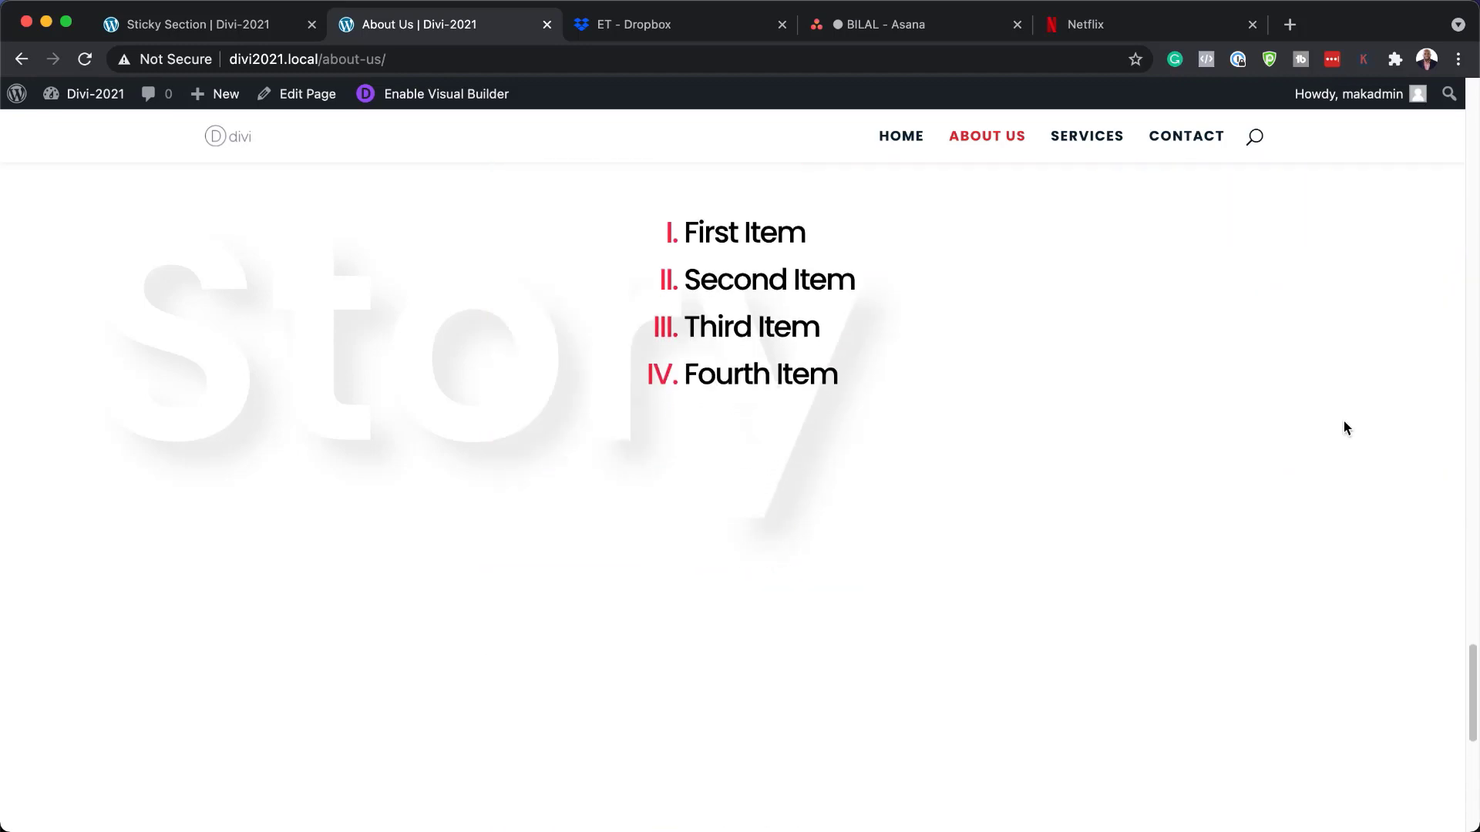
pyautogui.scroll(-3, 1344, 428)
pyautogui.scroll(1, 1343, 429)
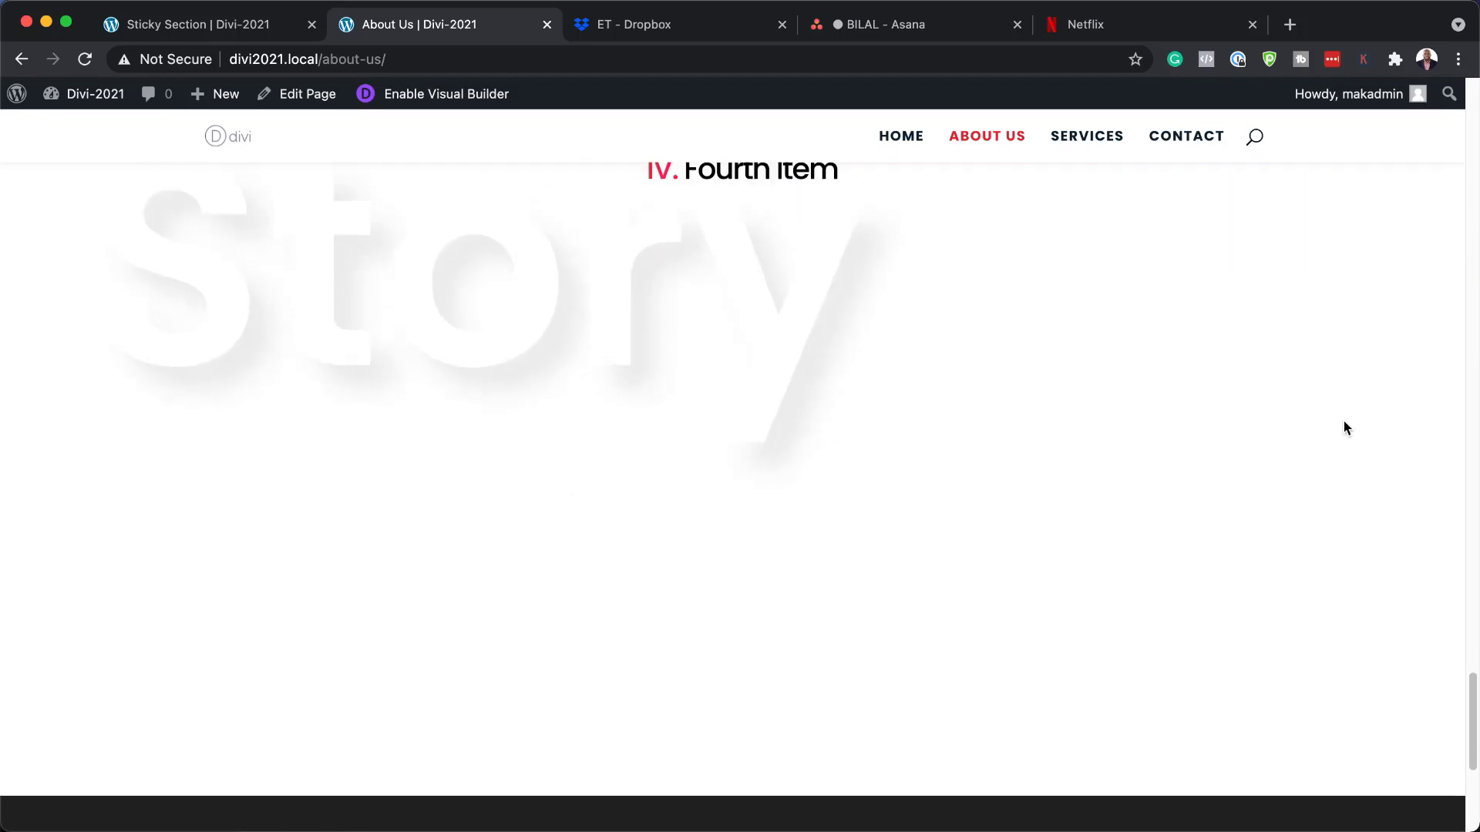